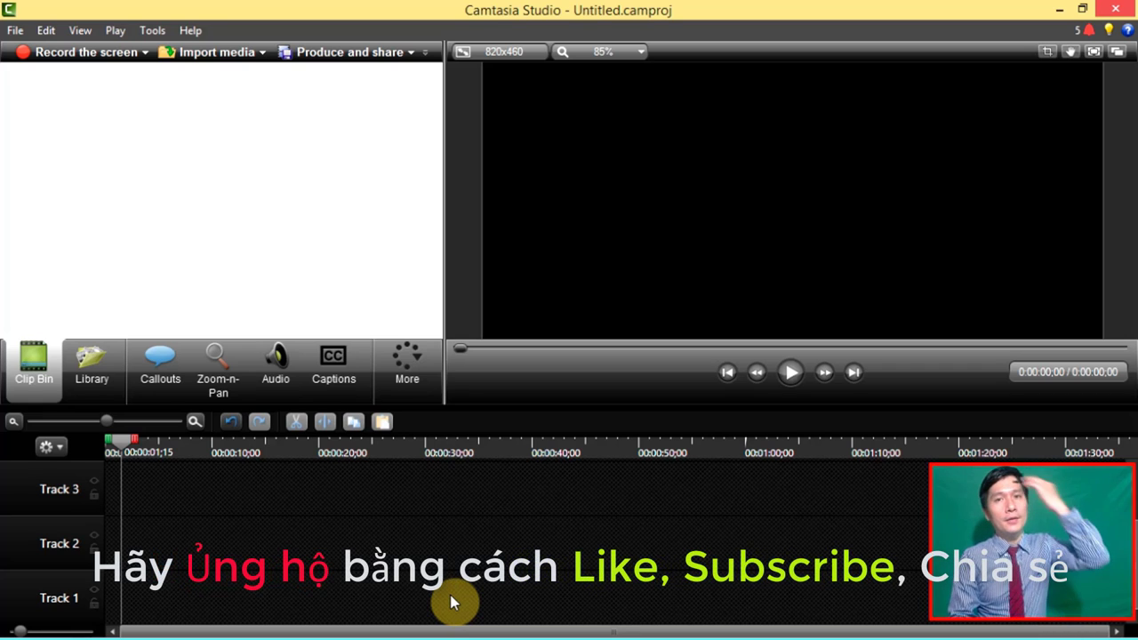
# - Minimise the Camtasia Studio window to show the desktop, and refresh the desktop
pyautogui.press('super')
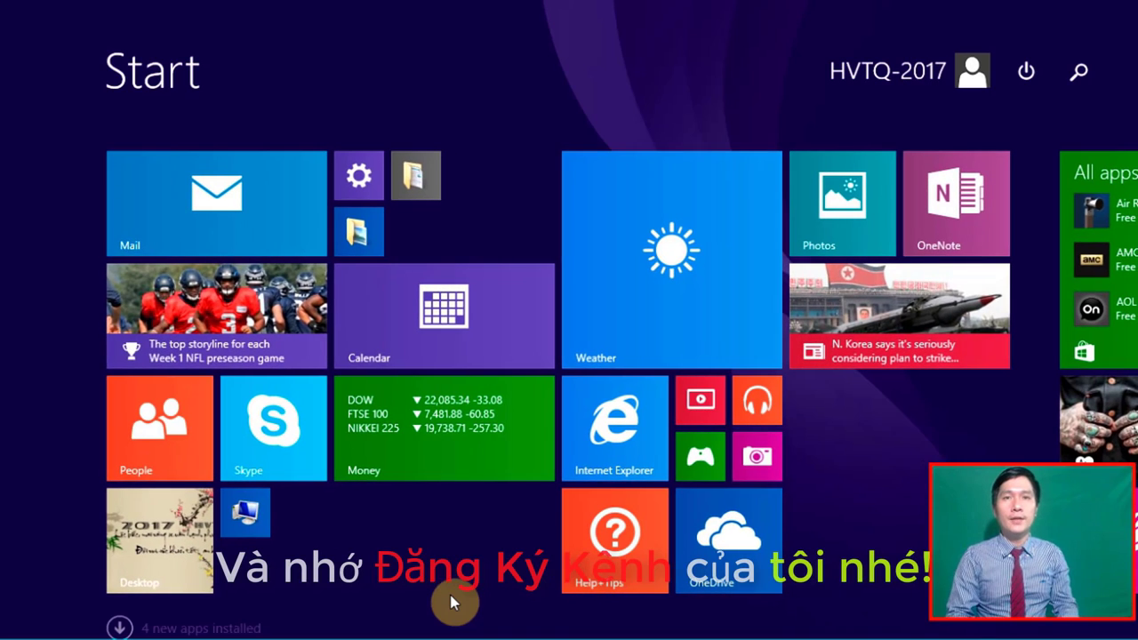
pyautogui.click(140, 554)
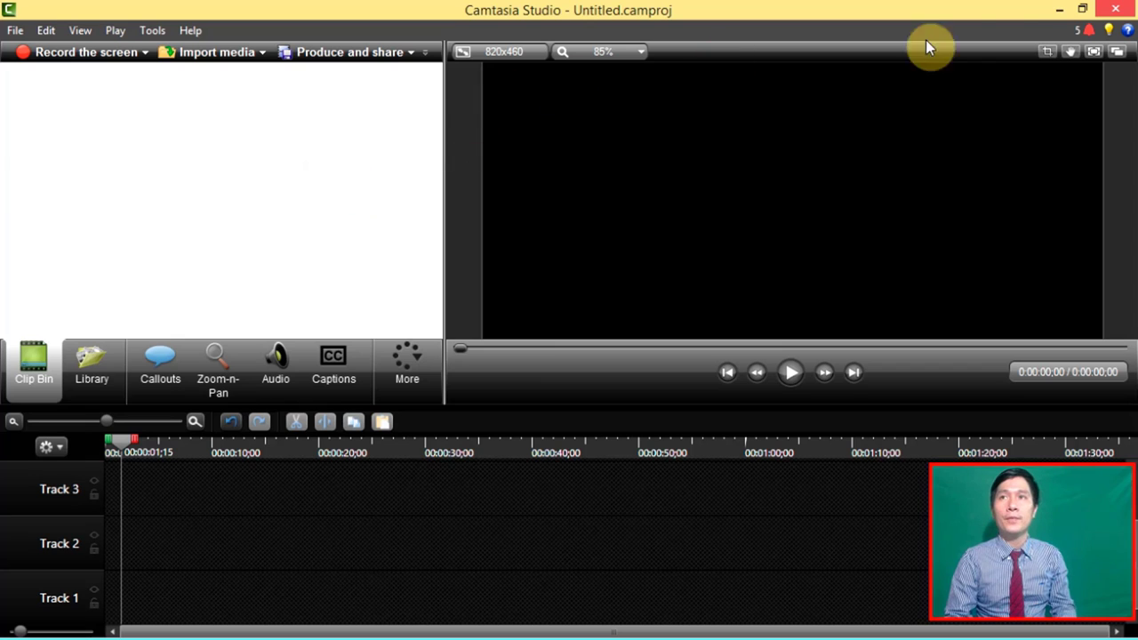
pyautogui.click(1057, 11)
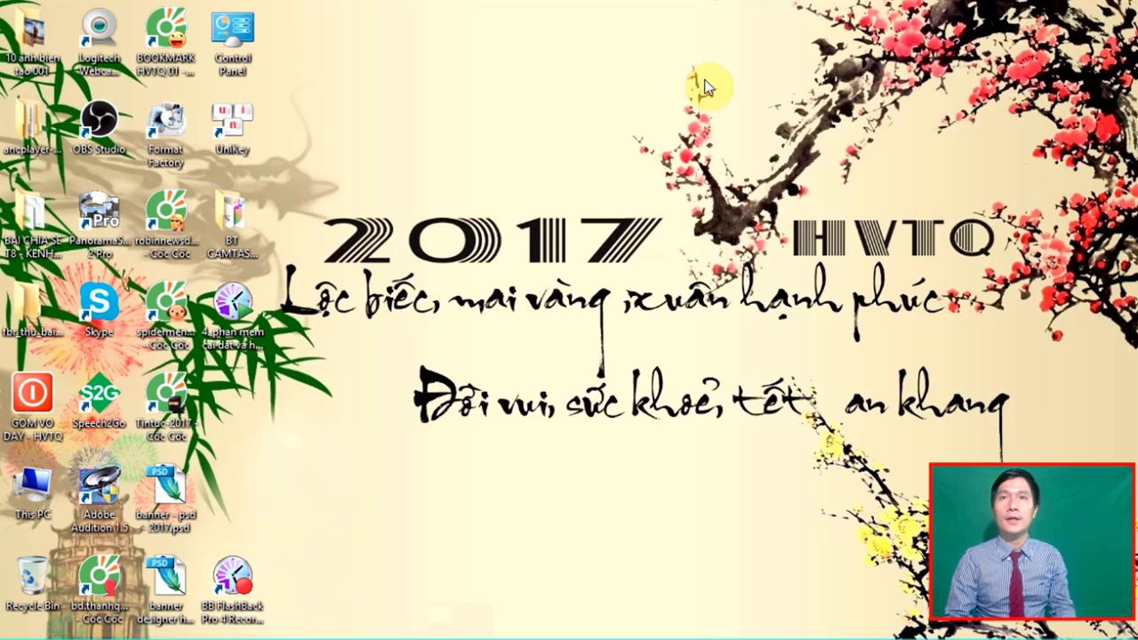
pyautogui.rightClick(496, 141)
pyautogui.click(567, 188)
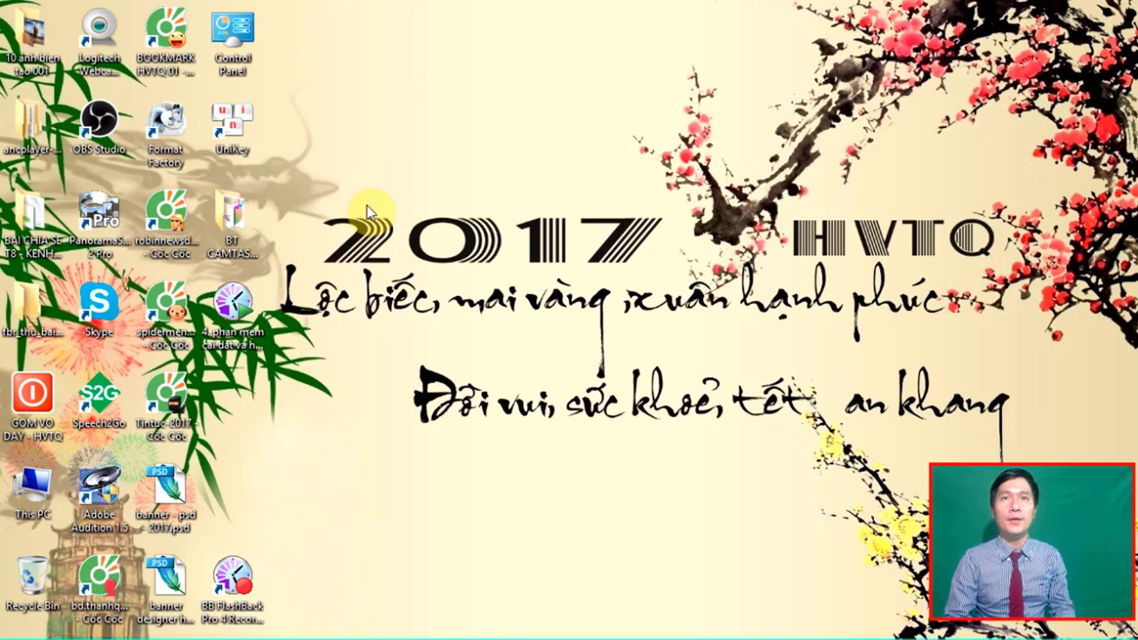
# - Preview the earphone and CD images in the desktop folder BT CAMTASIA 8.6 9.0, close the folder and return to Camtasia Studio
pyautogui.doubleClick(239, 219)
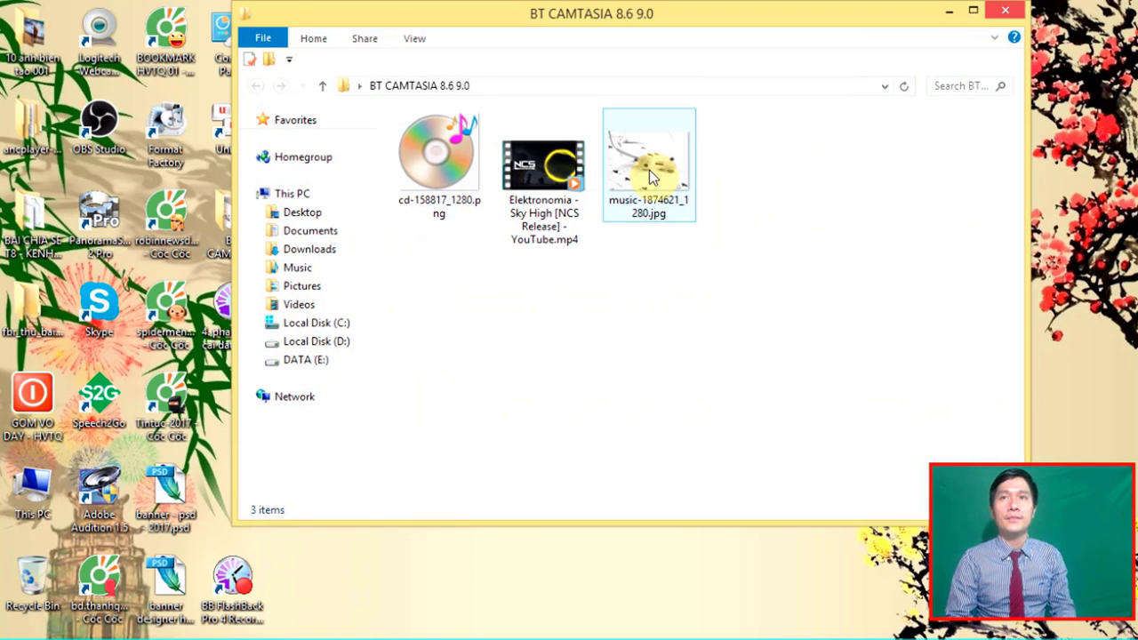
pyautogui.doubleClick(649, 170)
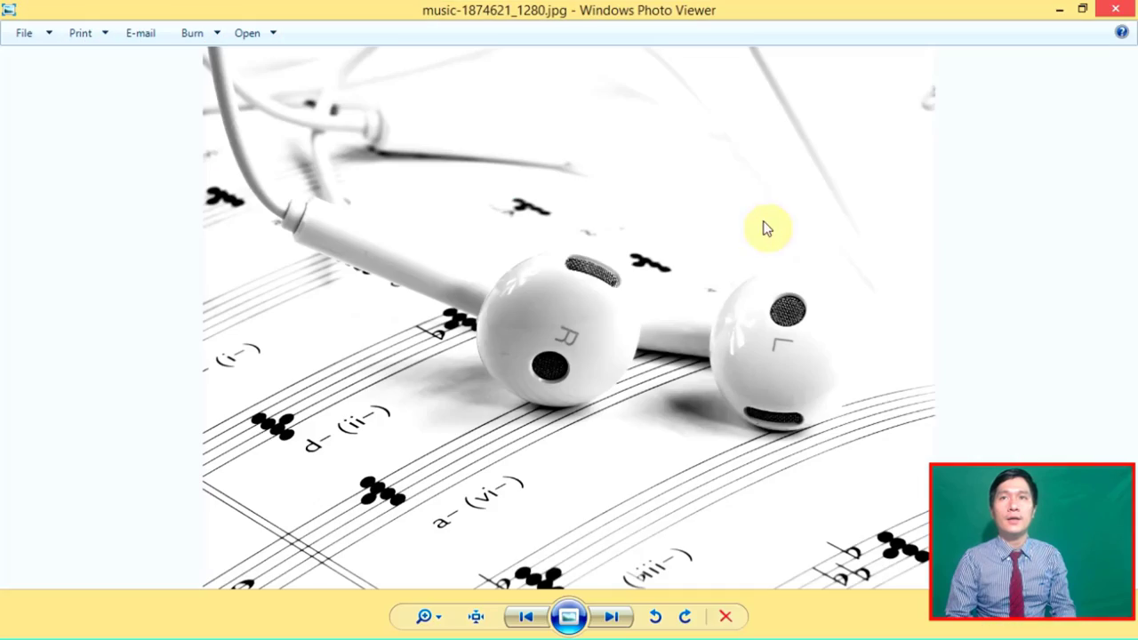
pyautogui.click(1119, 8)
pyautogui.doubleClick(440, 151)
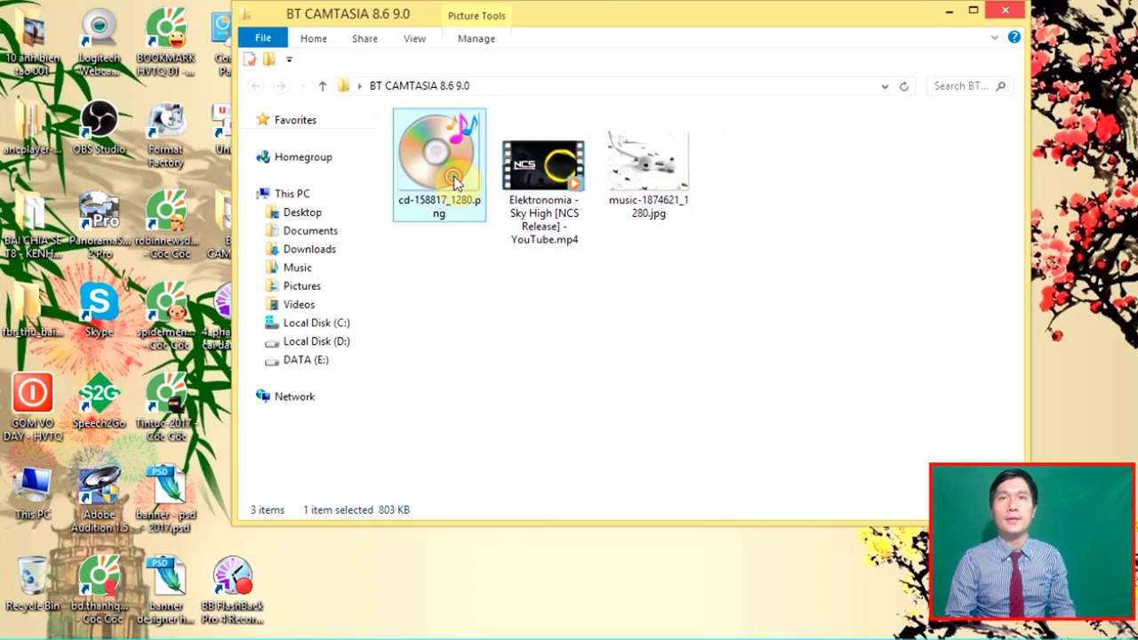
pyautogui.click(1105, 8)
pyautogui.click(544, 198)
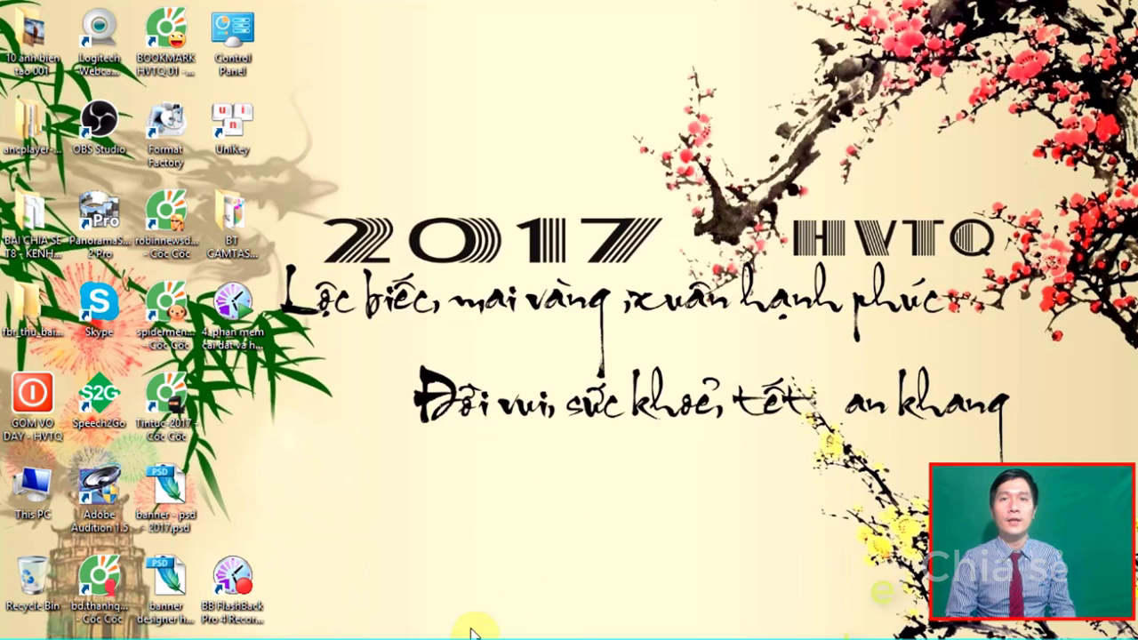
pyautogui.rightClick(451, 258)
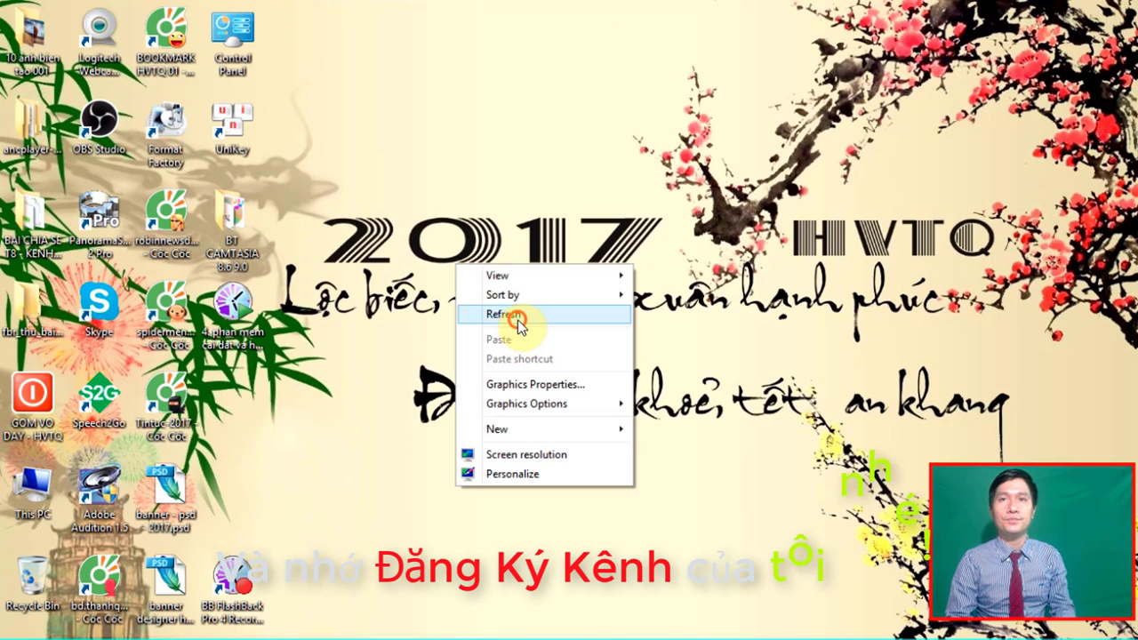
pyautogui.click(509, 308)
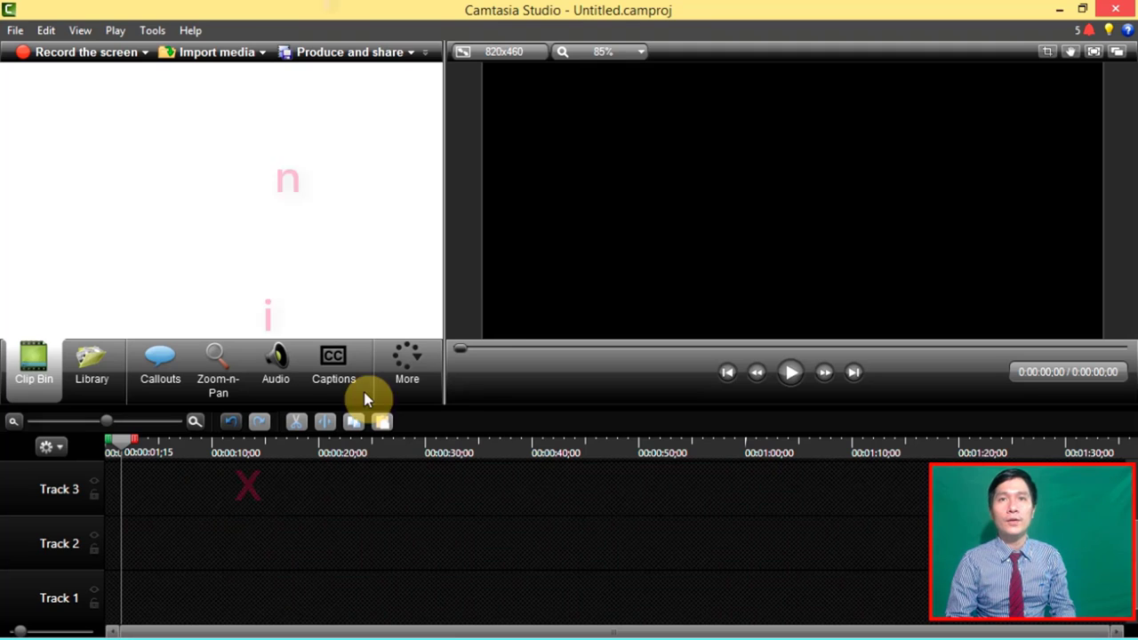
# - Import the CD image, the Elektronomia video and the music image from the BT CAMTASIA 8.6 9.0 folder into the Clip Bin
pyautogui.rightClick(147, 153)
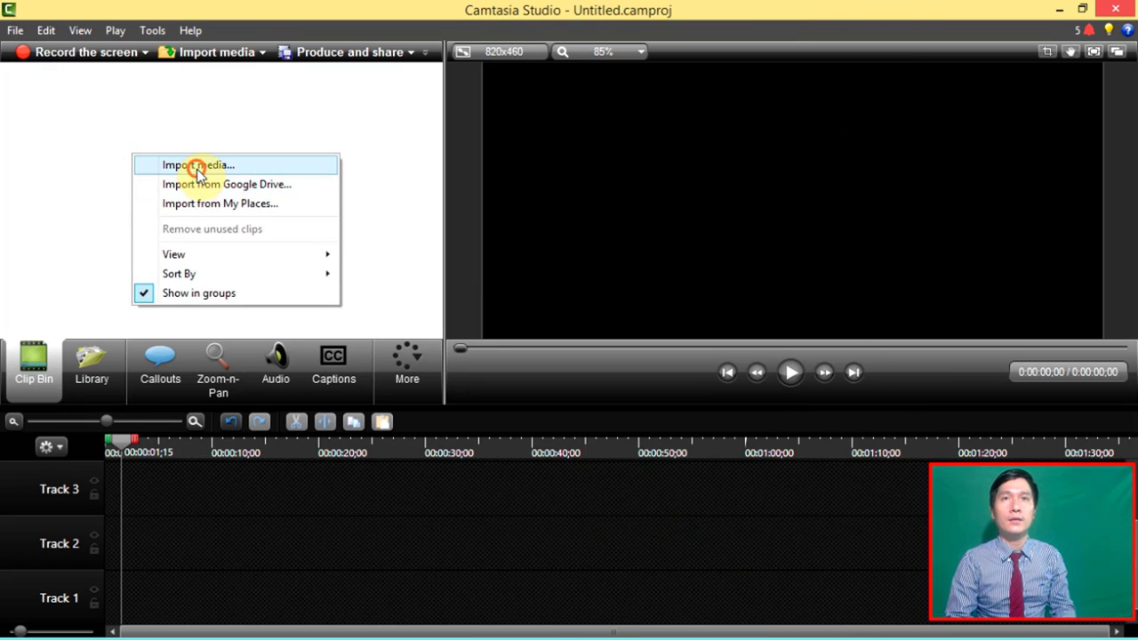
pyautogui.click(193, 163)
pyautogui.scroll(-5, 303, 252)
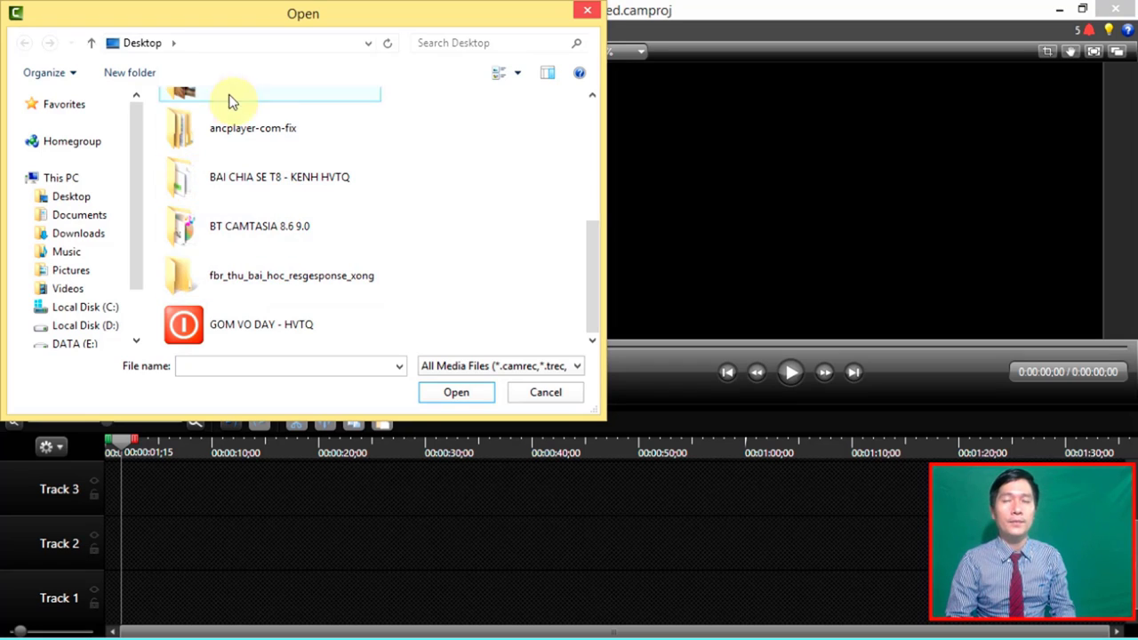
pyautogui.doubleClick(203, 229)
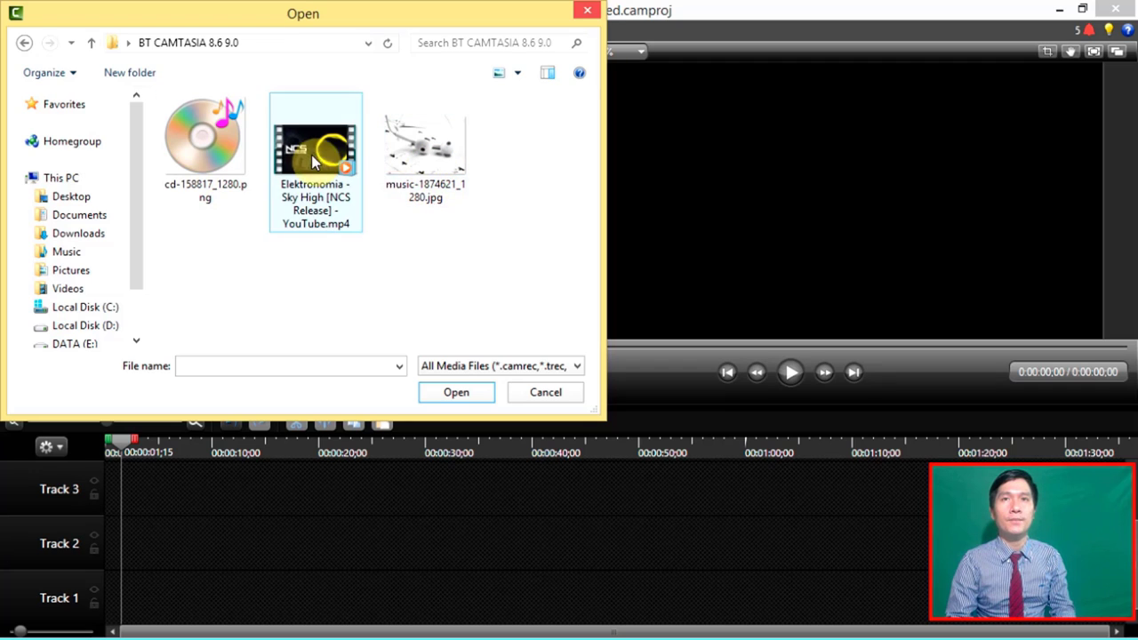
pyautogui.moveTo(534, 208); pyautogui.dragTo(149, 187)
pyautogui.click(445, 395)
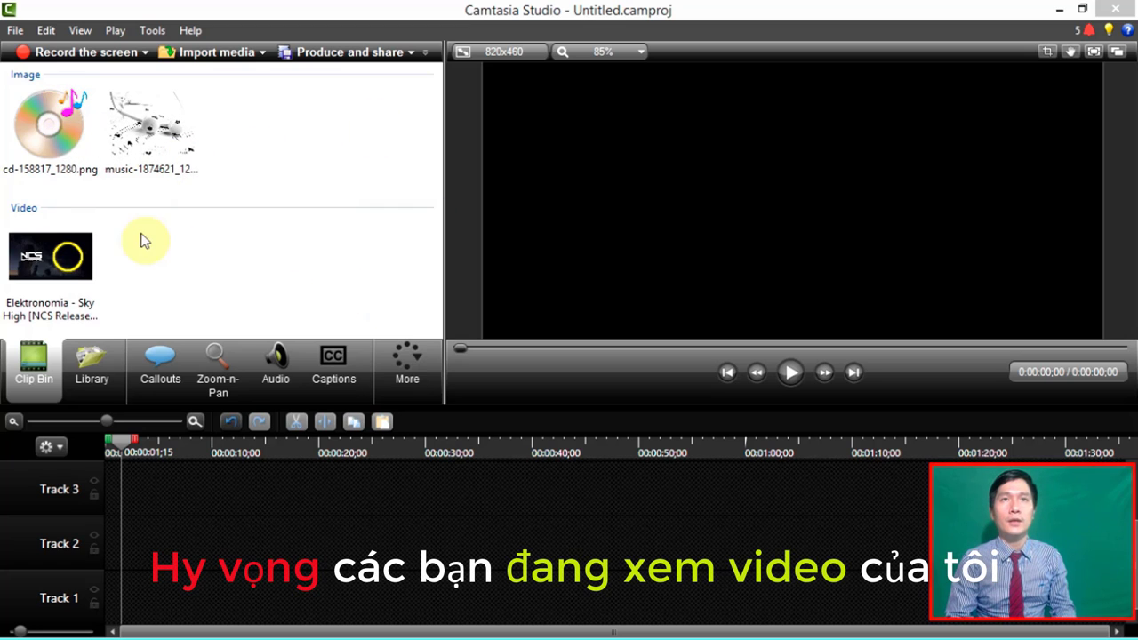
# - Try placing the Elektronomia video at the start of Track 2, and undo the placement
pyautogui.click(56, 129)
pyautogui.moveTo(51, 258); pyautogui.dragTo(154, 539)
pyautogui.hotkey('ctrl', 'z')
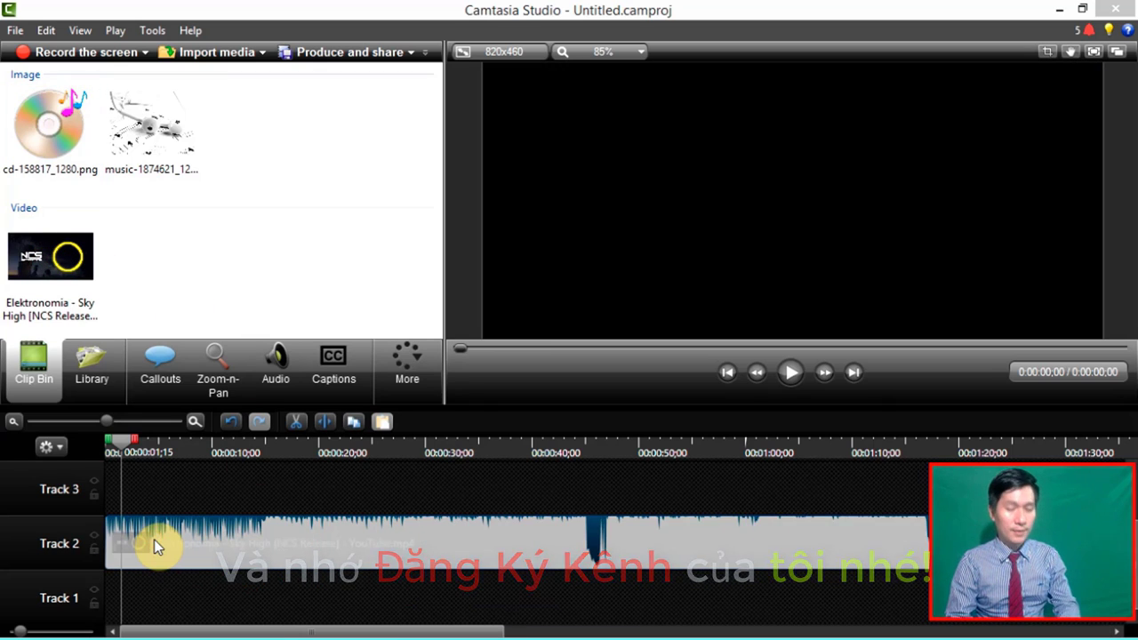
# - Add the Elektronomia video to the timeline at the playhead and move it to the start of Track 2
pyautogui.rightClick(41, 247)
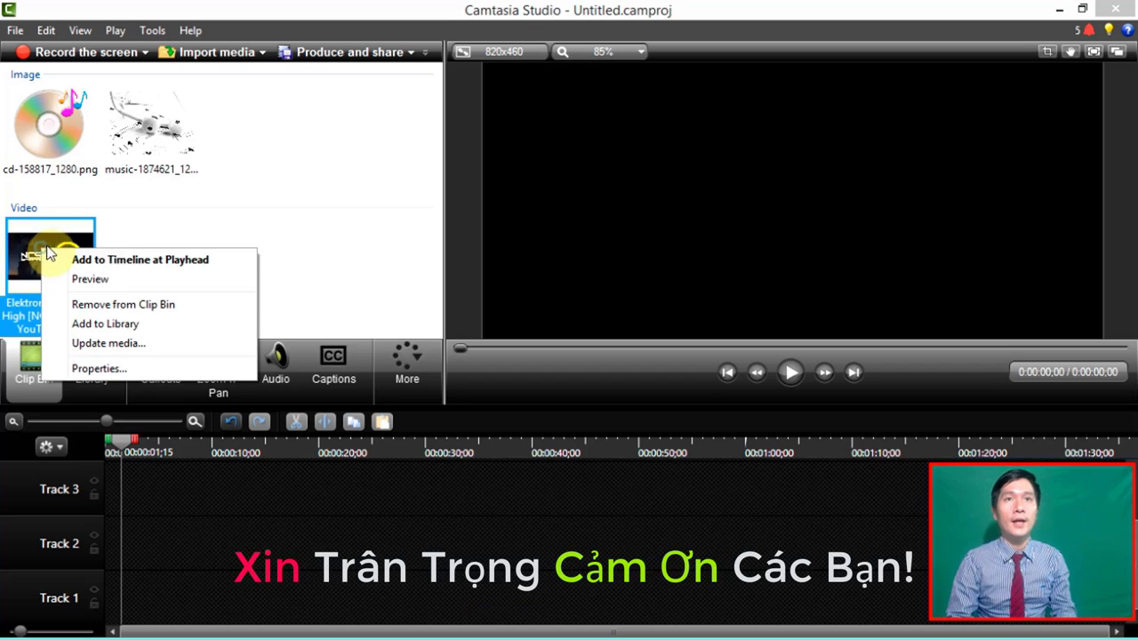
pyautogui.click(105, 263)
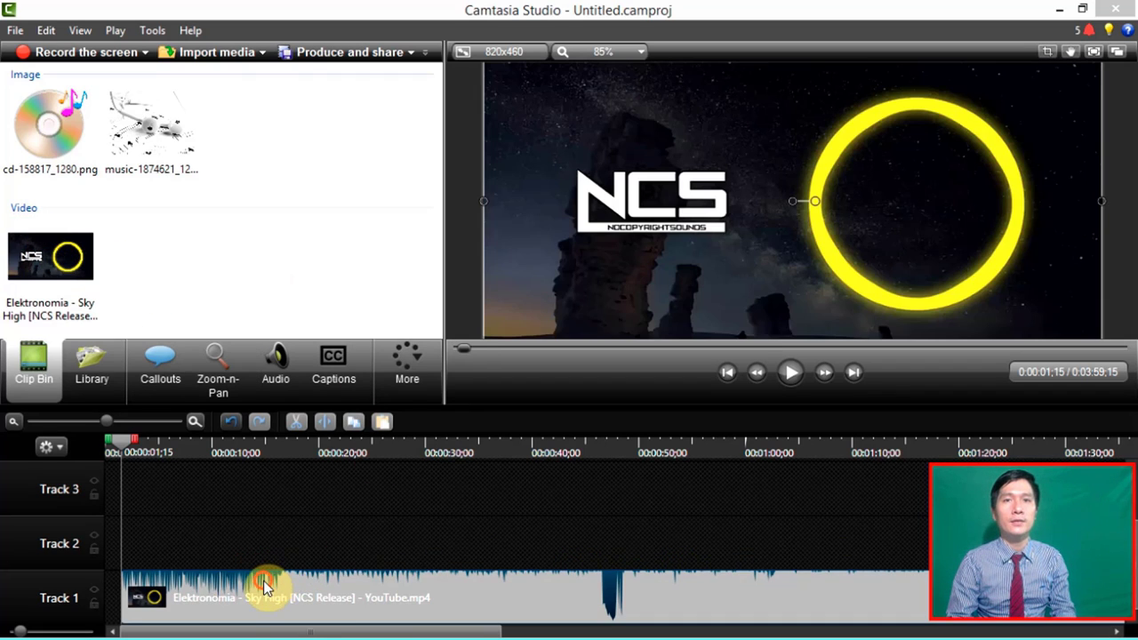
pyautogui.moveTo(263, 581); pyautogui.dragTo(202, 543)
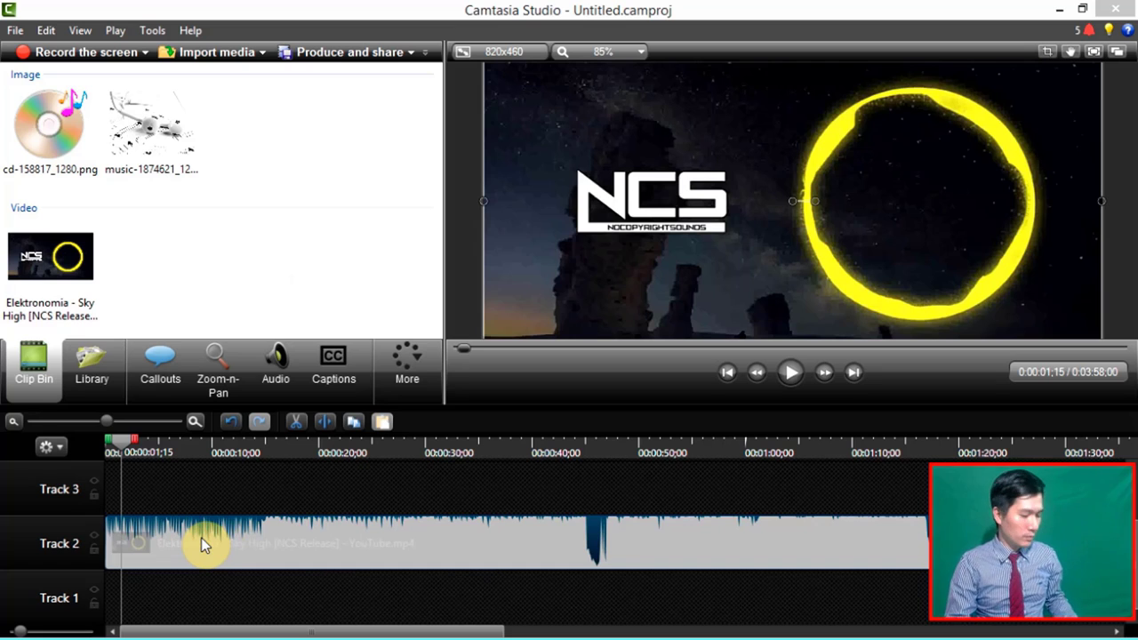
# - Preview the video at 30 seconds on the timeline and return the playhead to the beginning
pyautogui.scroll(-4, 201, 537)
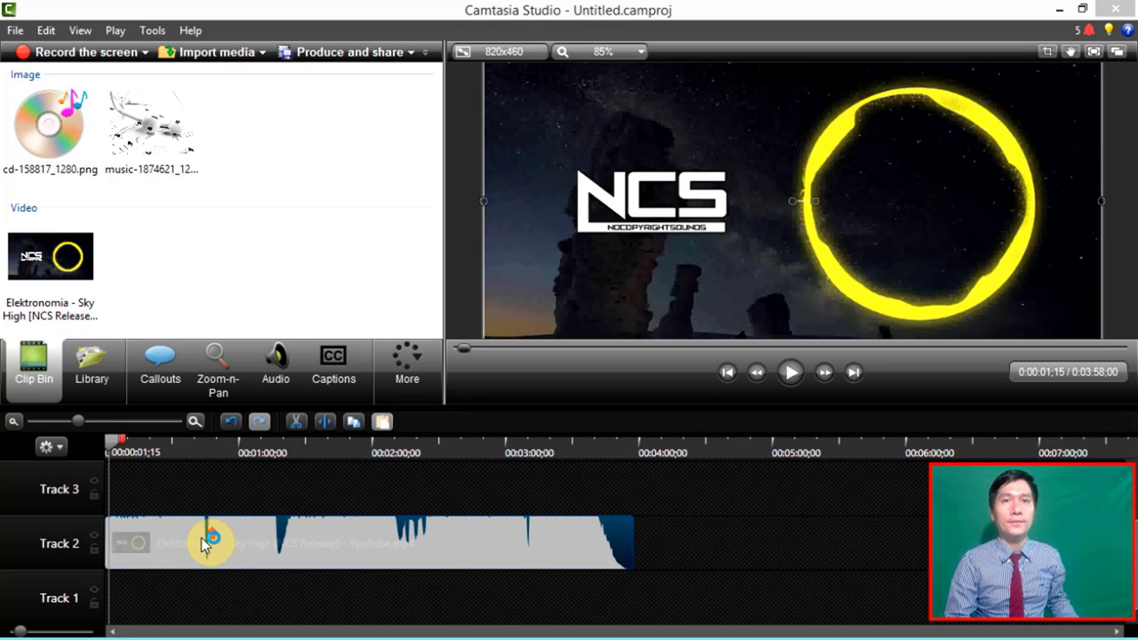
pyautogui.moveTo(201, 538); pyautogui.dragTo(201, 538)
pyautogui.click(174, 447)
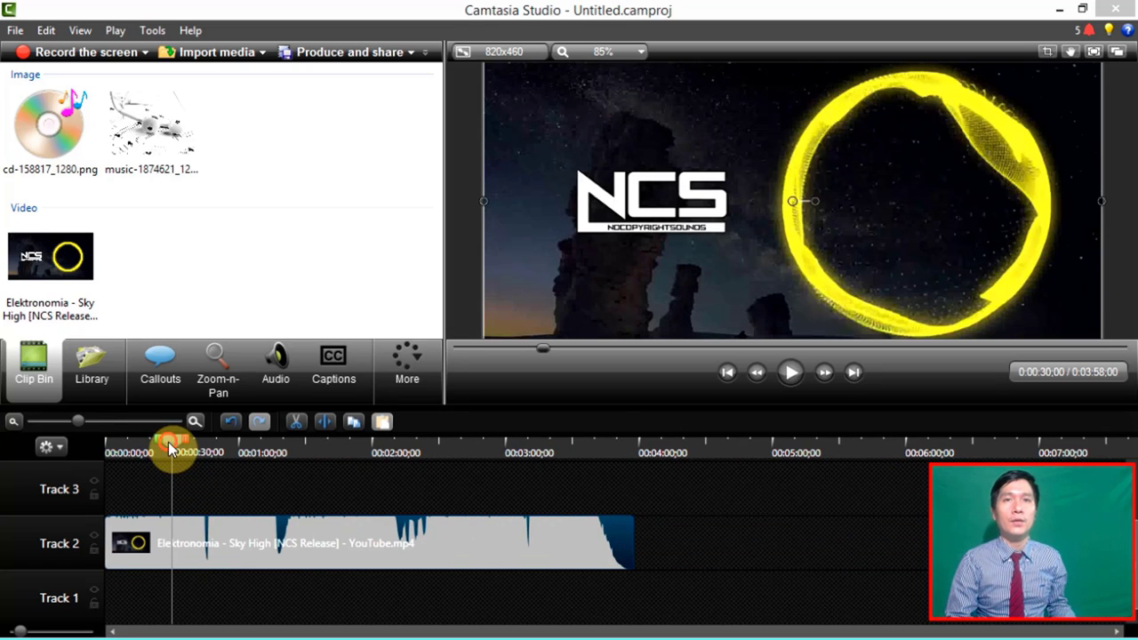
pyautogui.hotkey('ctrl', 'Home')
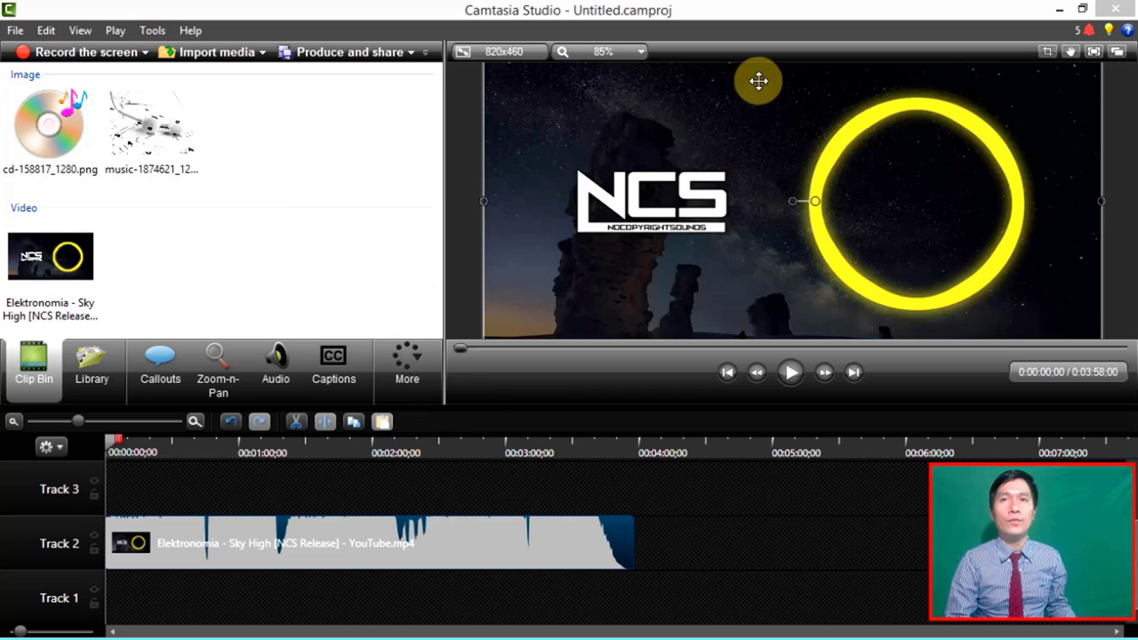
# - Create a text document named "bien tap .txt" on the desktop and open it in Notepad
pyautogui.click(1059, 10)
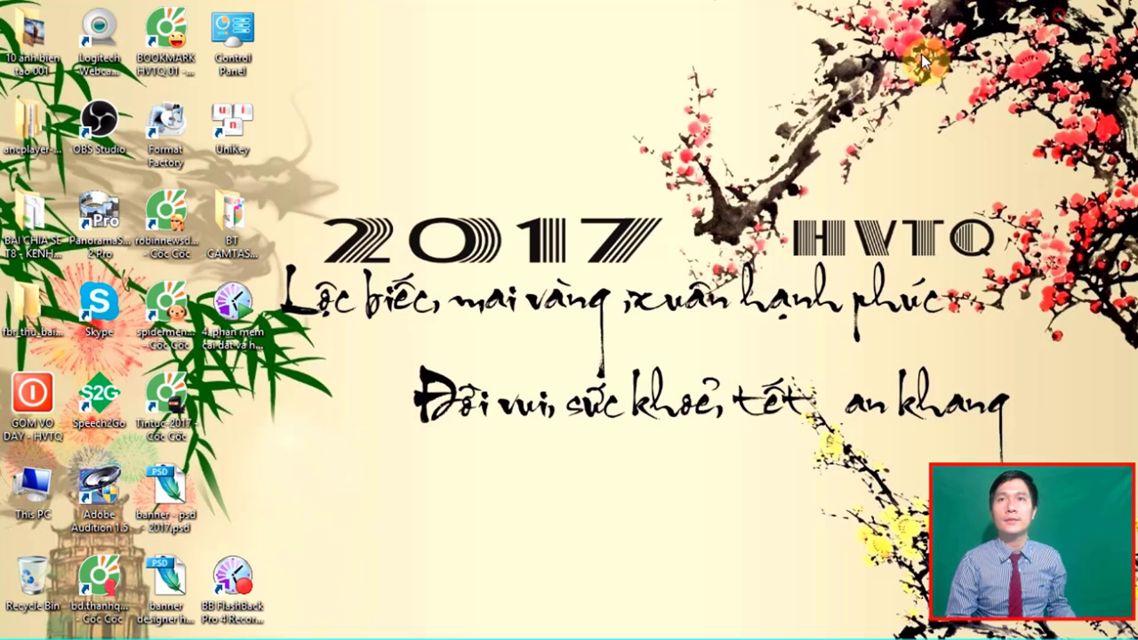
pyautogui.rightClick(503, 345)
pyautogui.moveTo(659, 507)
pyautogui.click(741, 627)
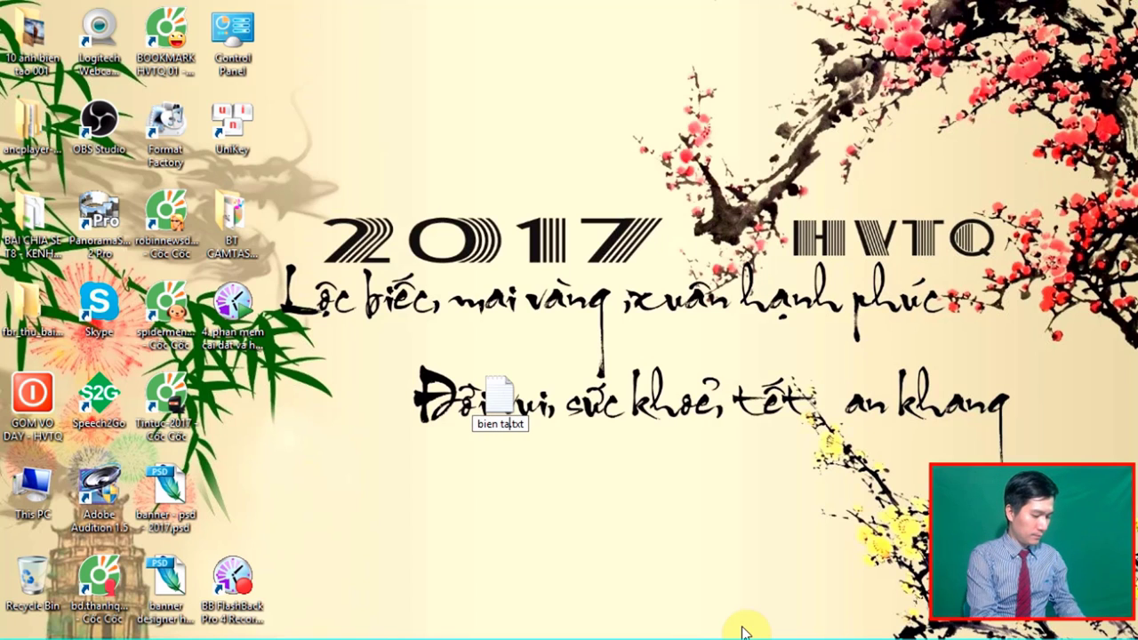
pyautogui.press('Return')
pyautogui.press('Return')
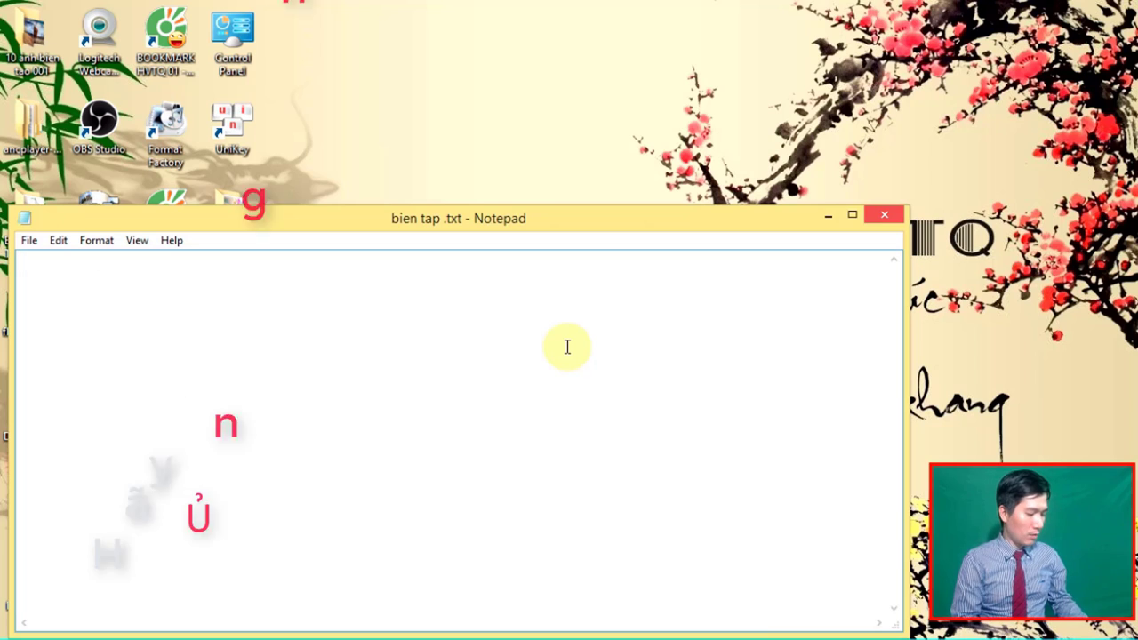
# - Write the resolution 1280x720 in the text document and return to Camtasia Studio
pyautogui.write('12')
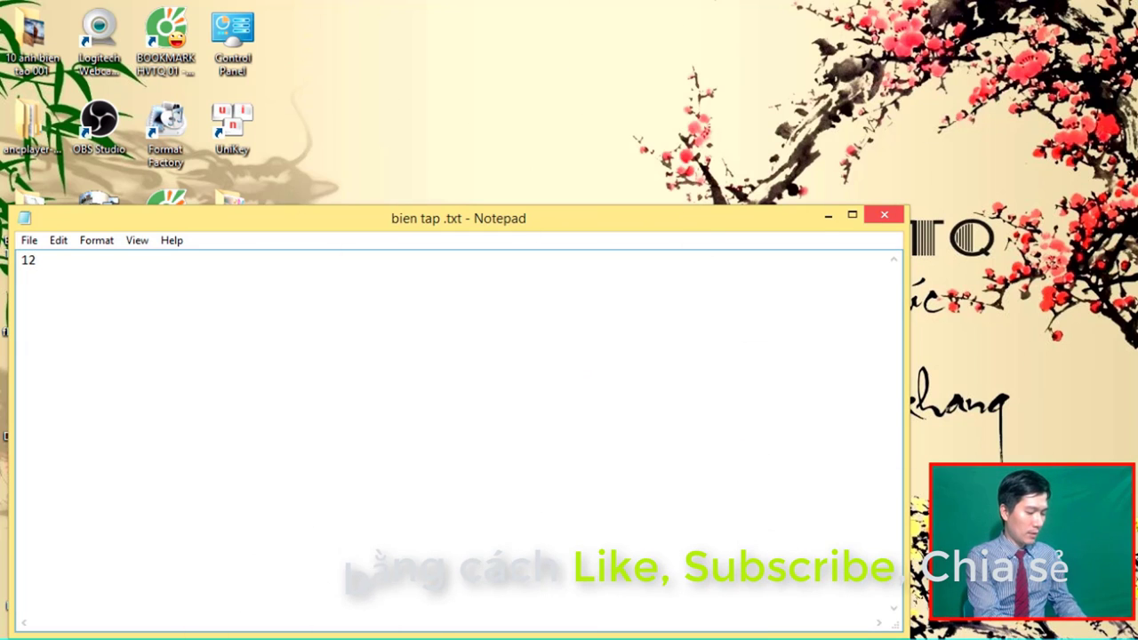
pyautogui.write('80x720')
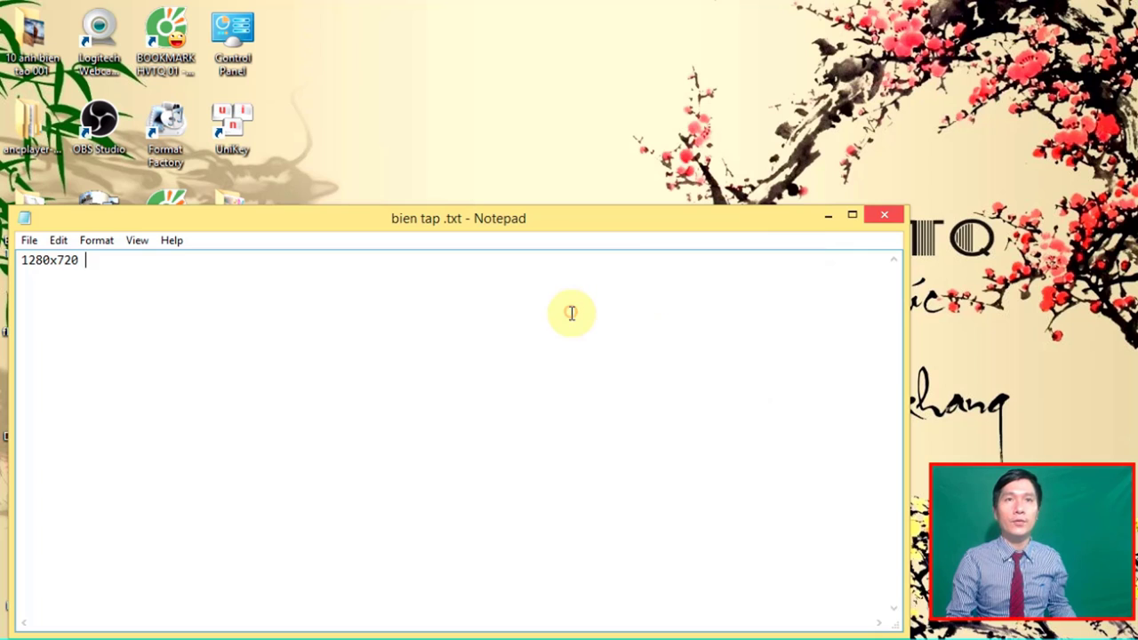
pyautogui.click(827, 218)
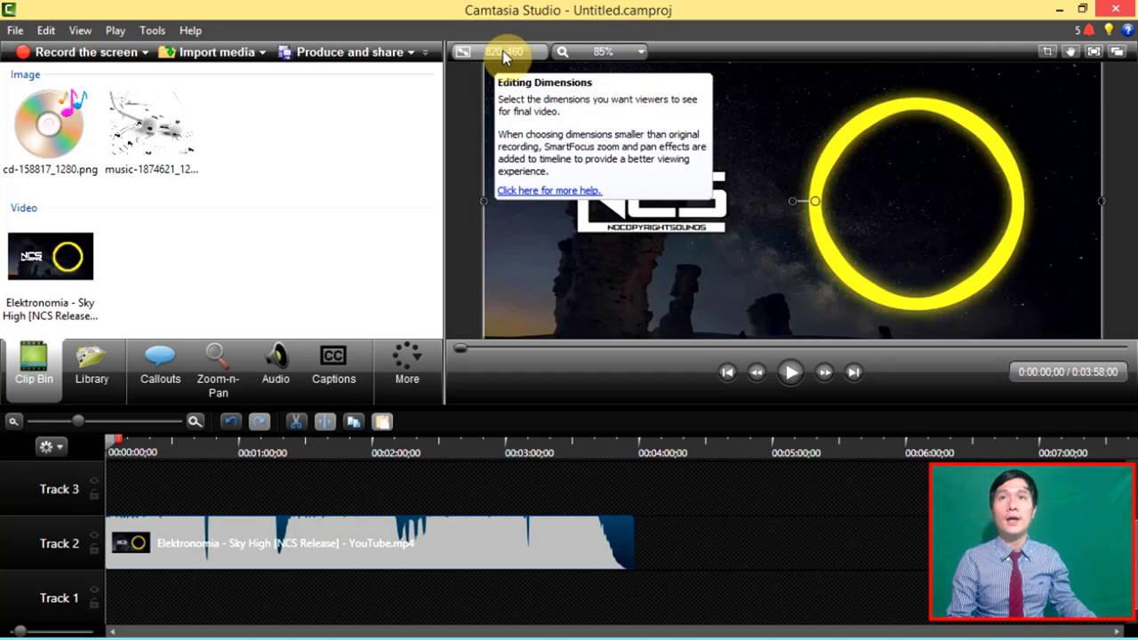
# - Choose the Maximum 720p HD (1280x720) preset for the project's editing dimensions
pyautogui.click(504, 54)
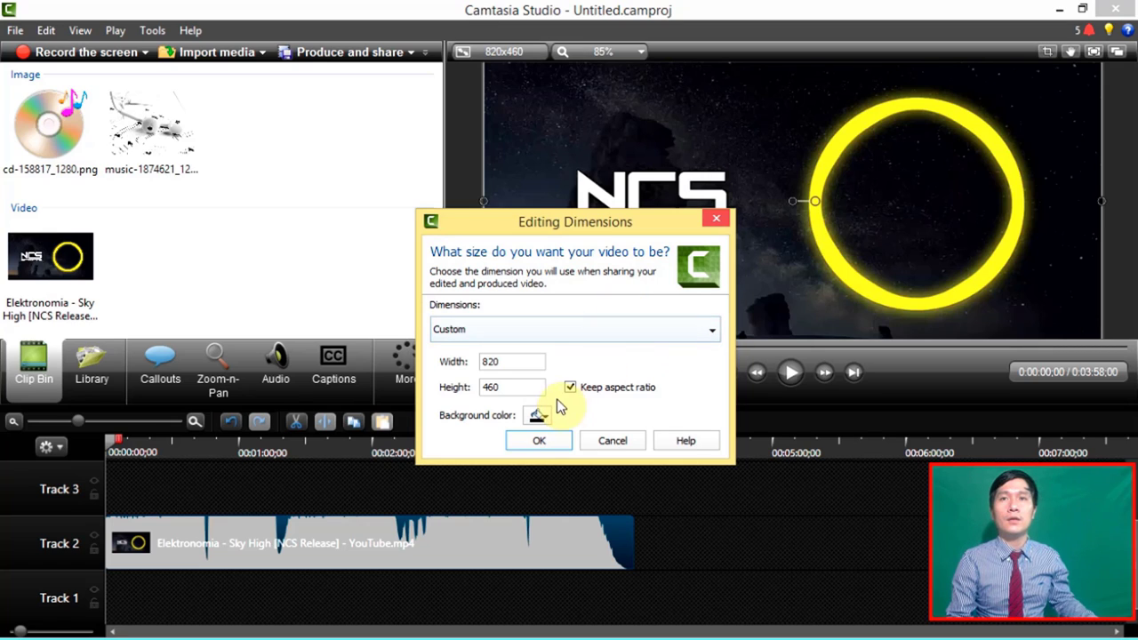
pyautogui.click(693, 331)
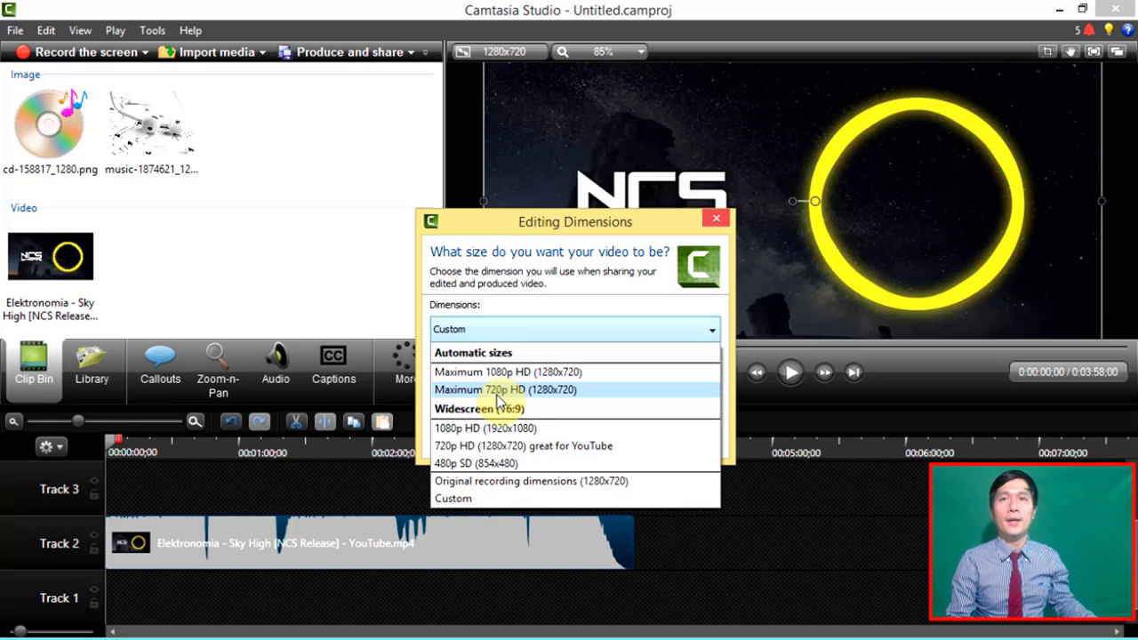
pyautogui.click(529, 390)
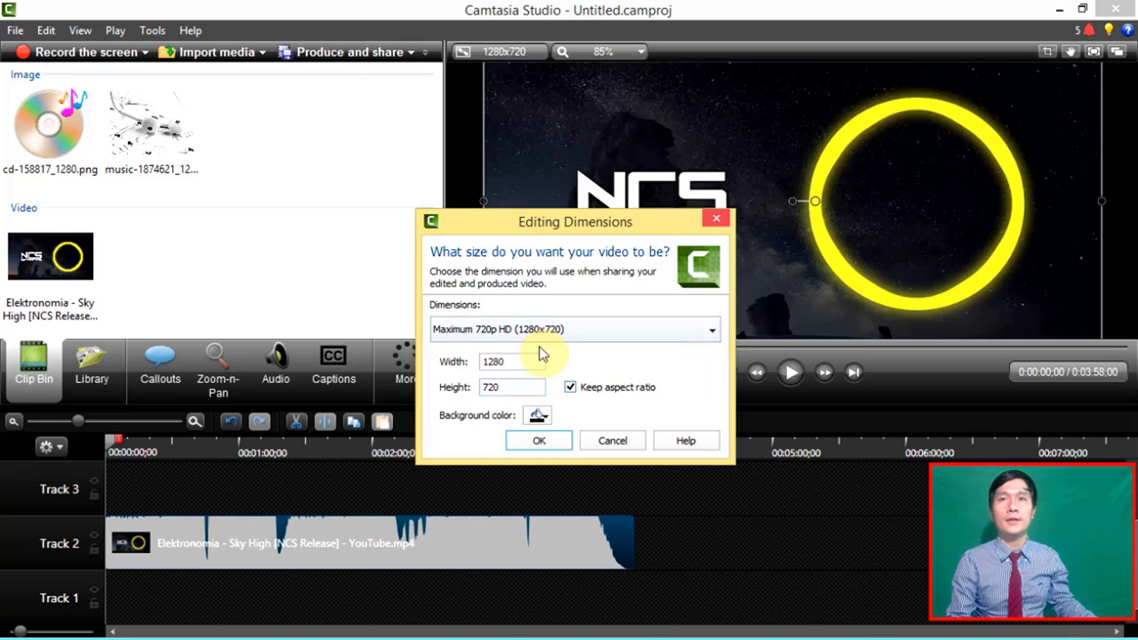
# - Set custom editing dimensions with a width of 1280 and a height of 720, without keeping the aspect ratio
pyautogui.click(602, 330)
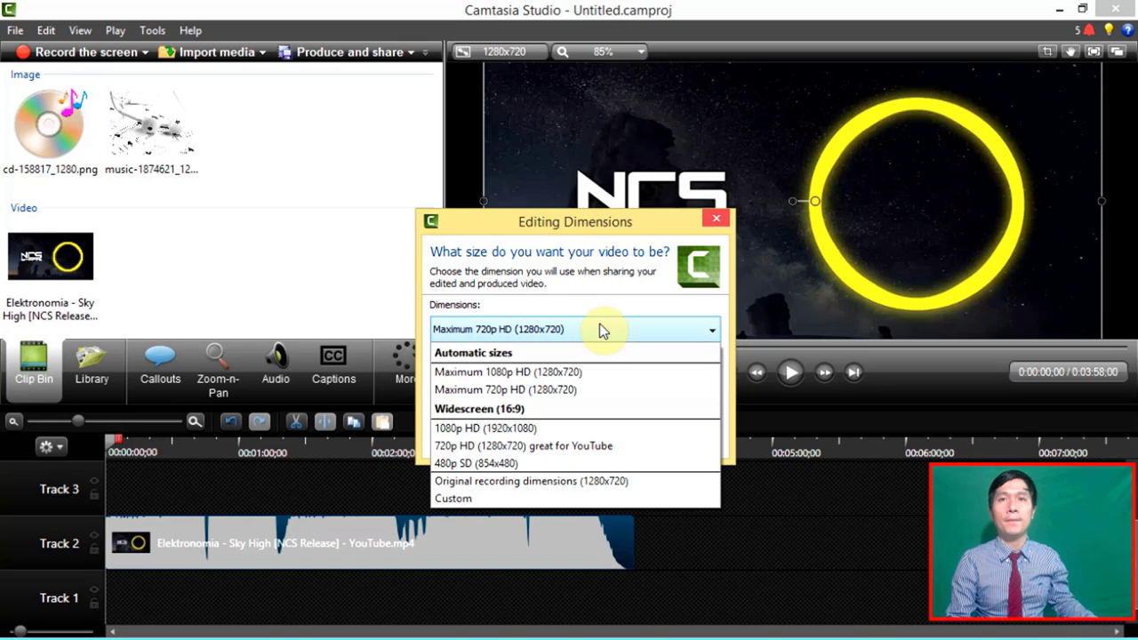
pyautogui.click(472, 500)
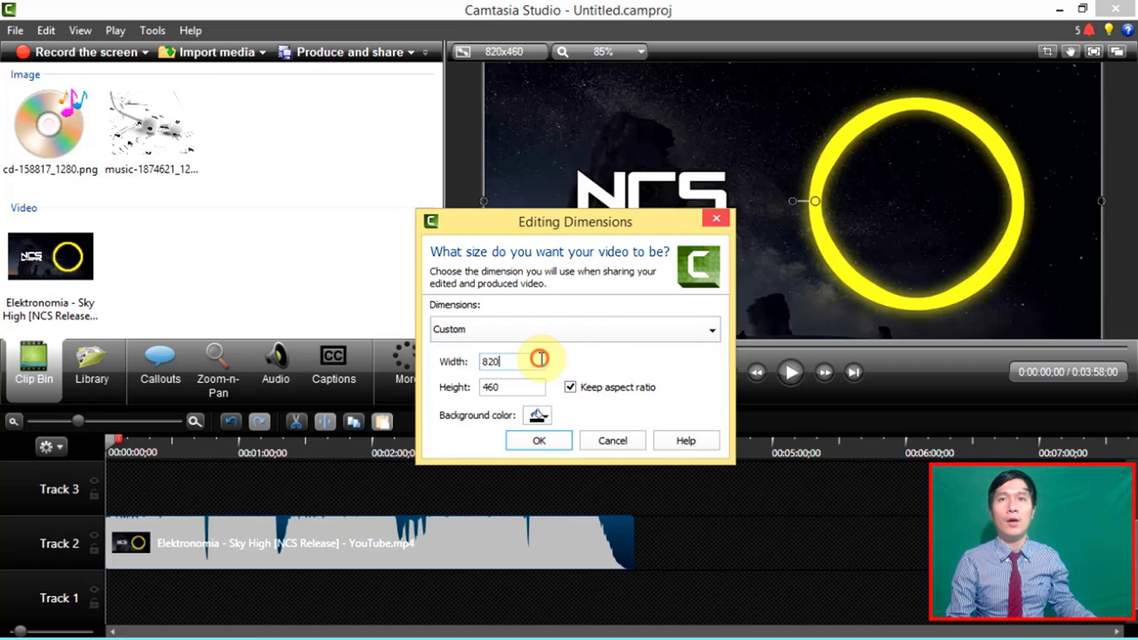
pyautogui.write('1')
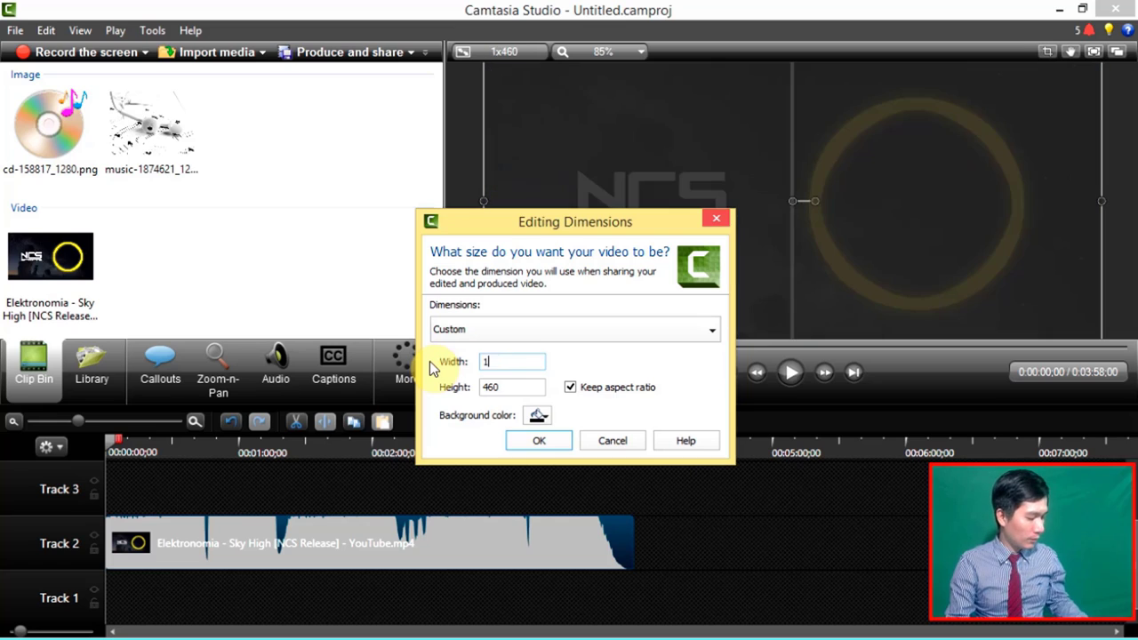
pyautogui.write('280')
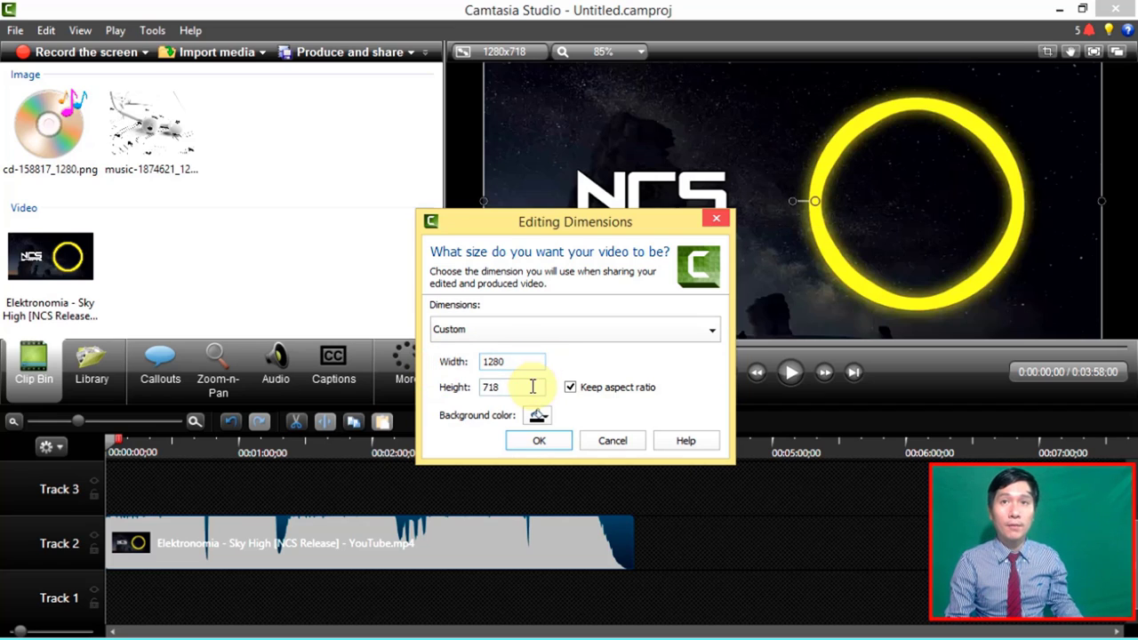
pyautogui.moveTo(530, 388); pyautogui.dragTo(436, 384)
pyautogui.click(571, 388)
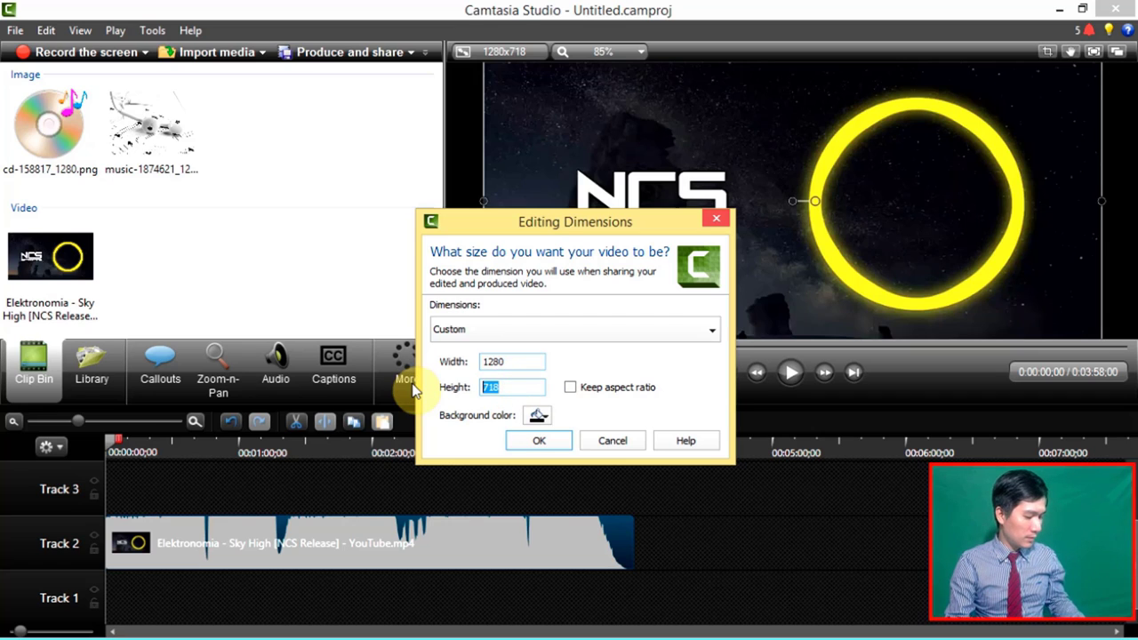
pyautogui.write('720')
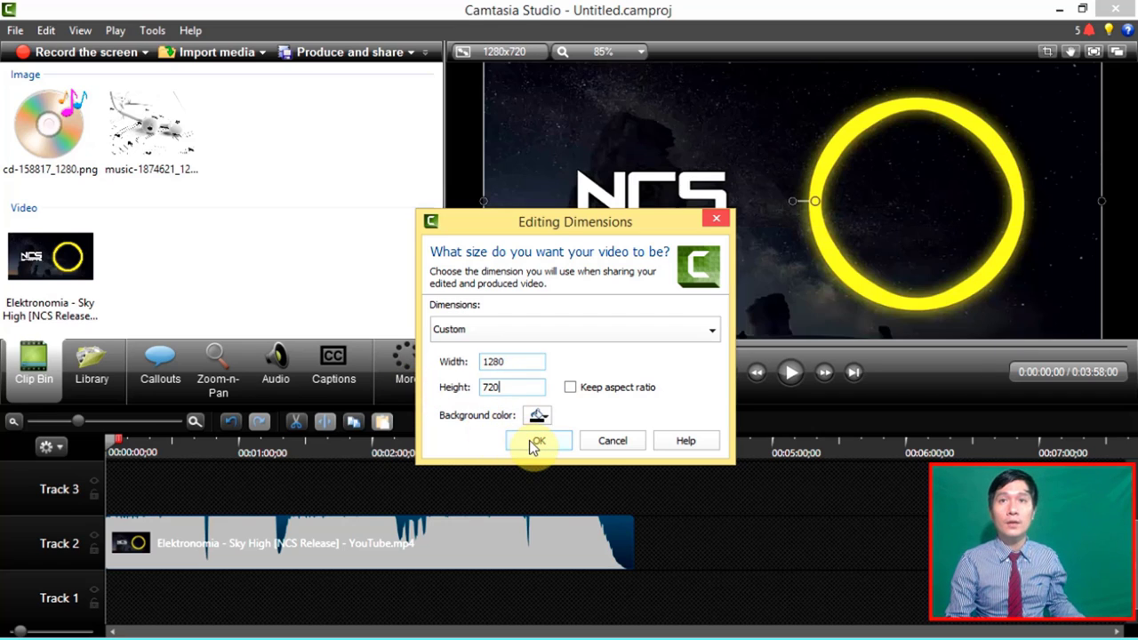
pyautogui.click(537, 441)
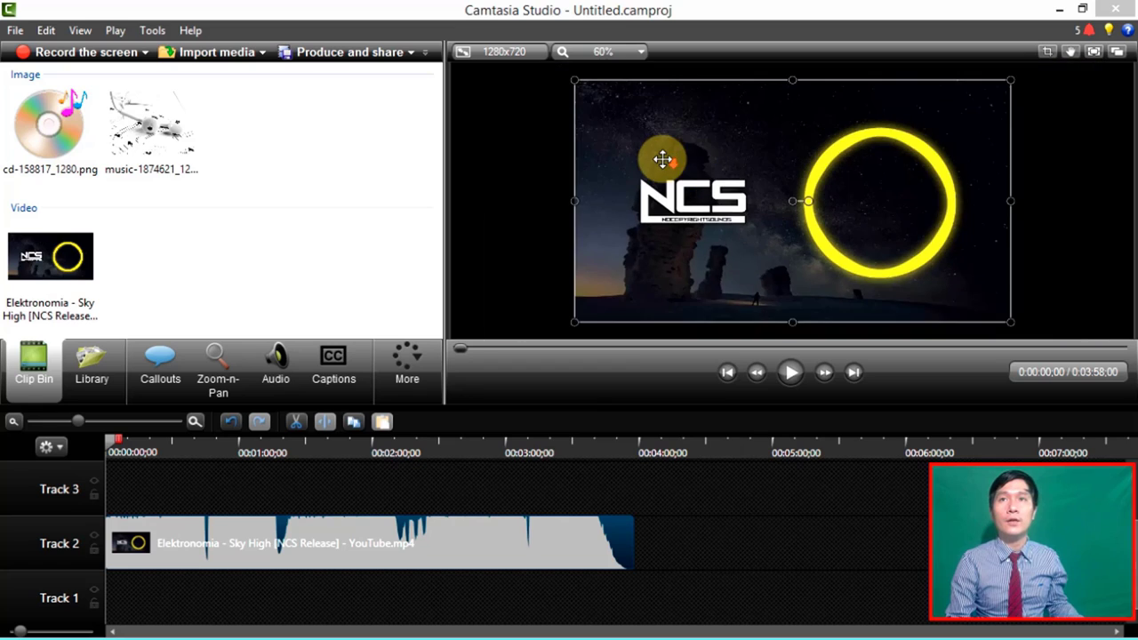
# - Resize the Elektronomia video on the canvas so that it fills the whole 1280x720 frame
pyautogui.scroll(-3, 663, 158)
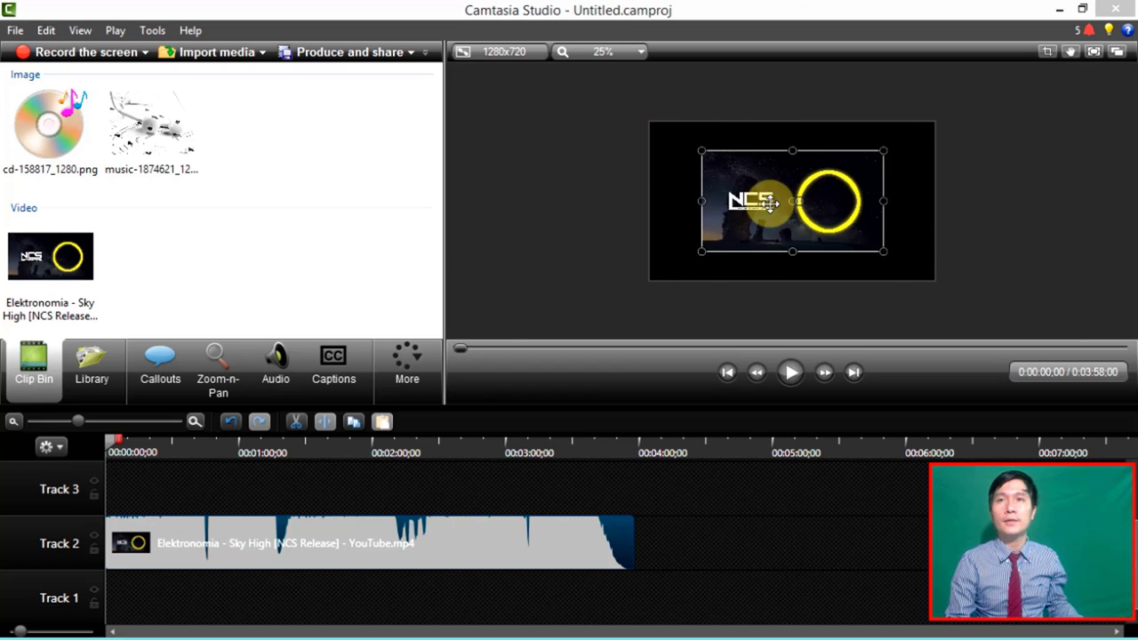
pyautogui.click(772, 205)
pyautogui.moveTo(702, 152); pyautogui.dragTo(651, 122)
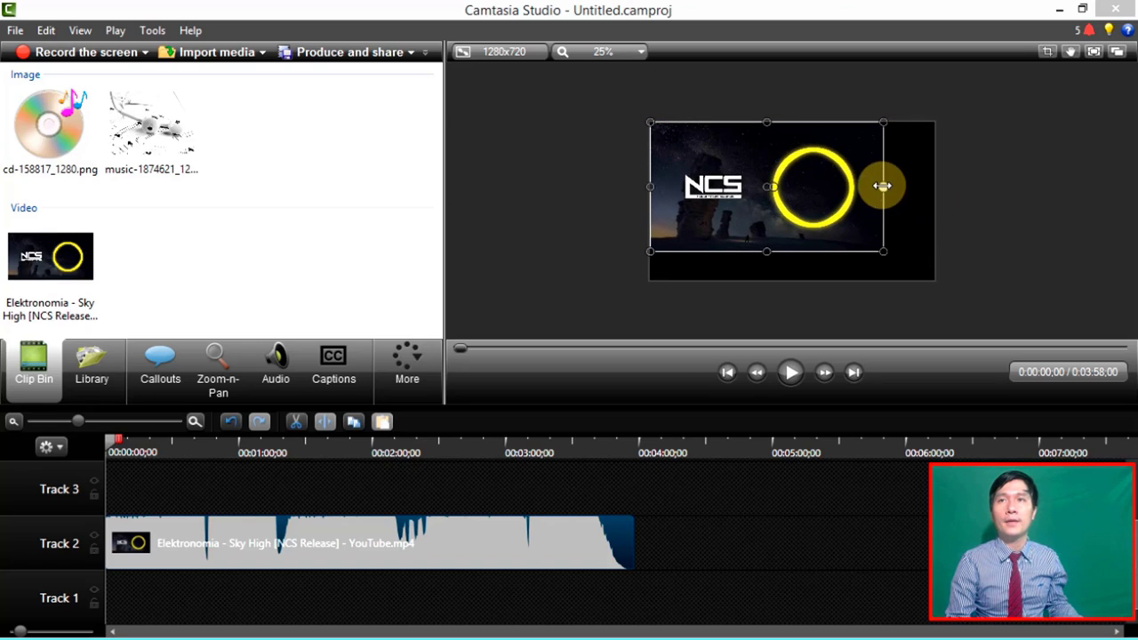
pyautogui.moveTo(882, 186); pyautogui.dragTo(934, 188)
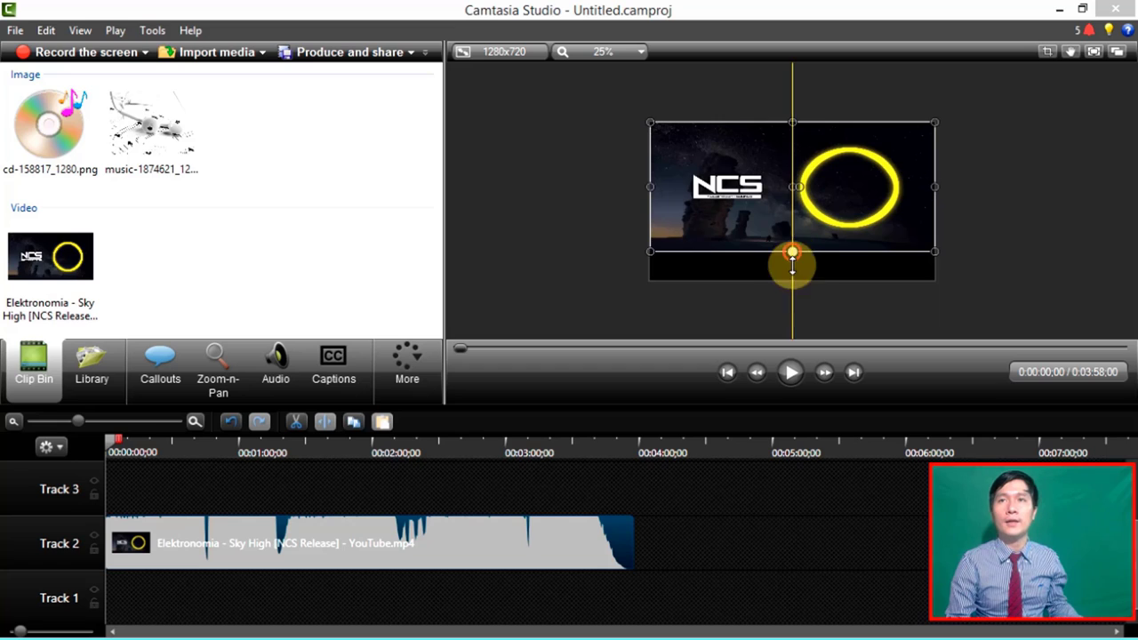
pyautogui.moveTo(792, 253); pyautogui.dragTo(795, 281)
pyautogui.click(1027, 205)
pyautogui.click(786, 231)
pyautogui.click(596, 205)
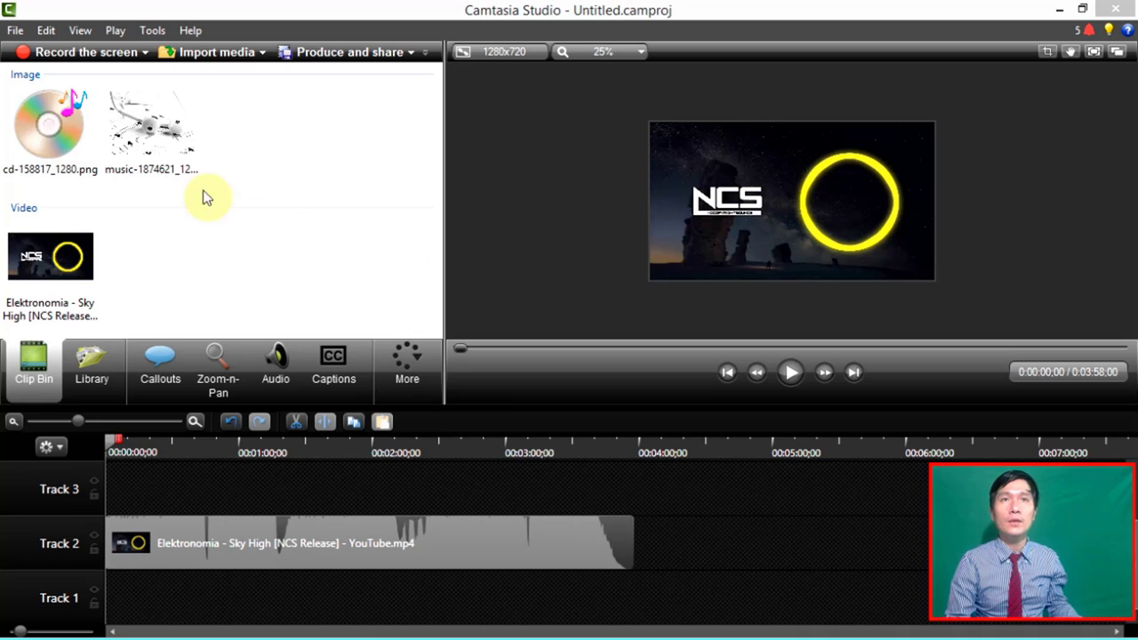
# - Add cd-158817_1280.png to the timeline at the playhead and shrink it into the upper-left corner of the video frame
pyautogui.click(153, 129)
pyautogui.click(80, 138)
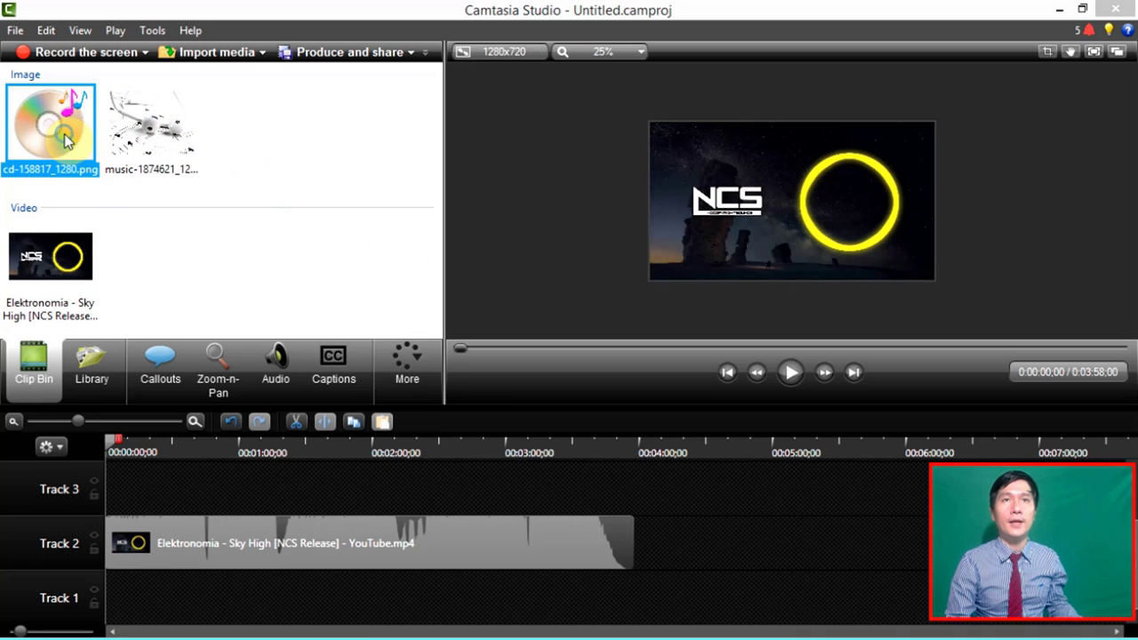
pyautogui.rightClick(67, 141)
pyautogui.click(169, 145)
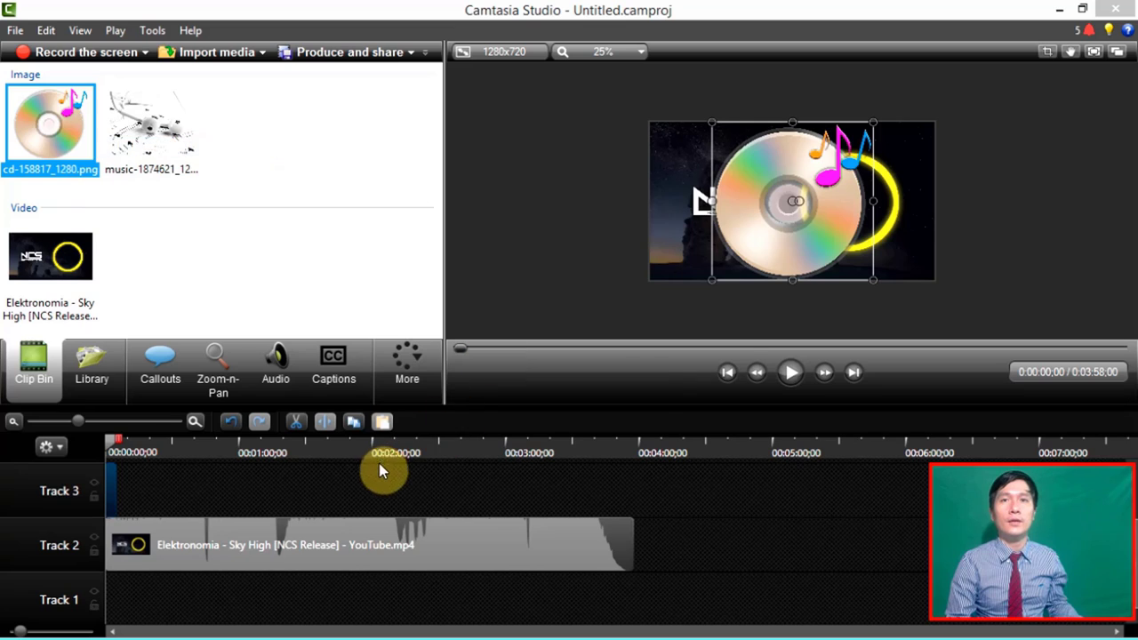
pyautogui.moveTo(878, 281); pyautogui.dragTo(707, 175)
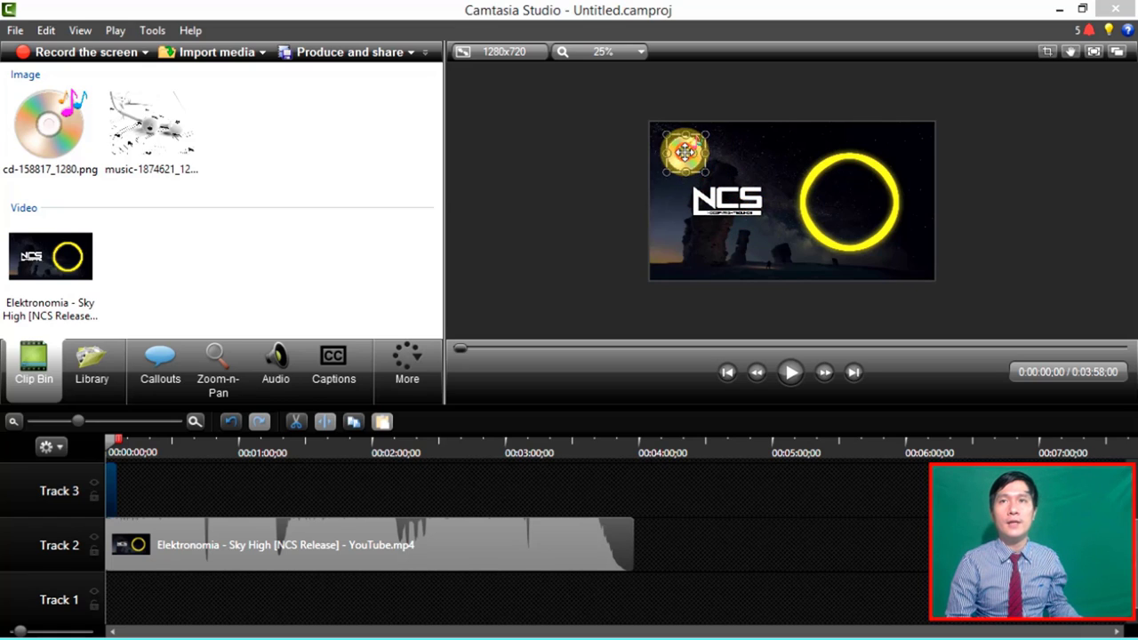
pyautogui.click(877, 198)
pyautogui.click(676, 156)
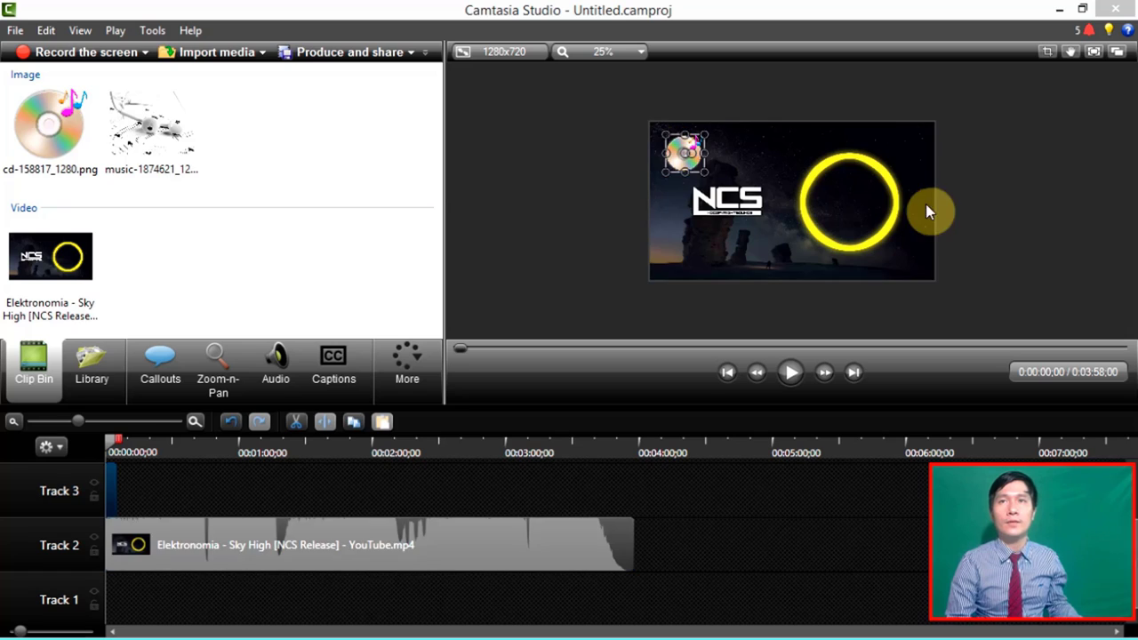
pyautogui.click(920, 207)
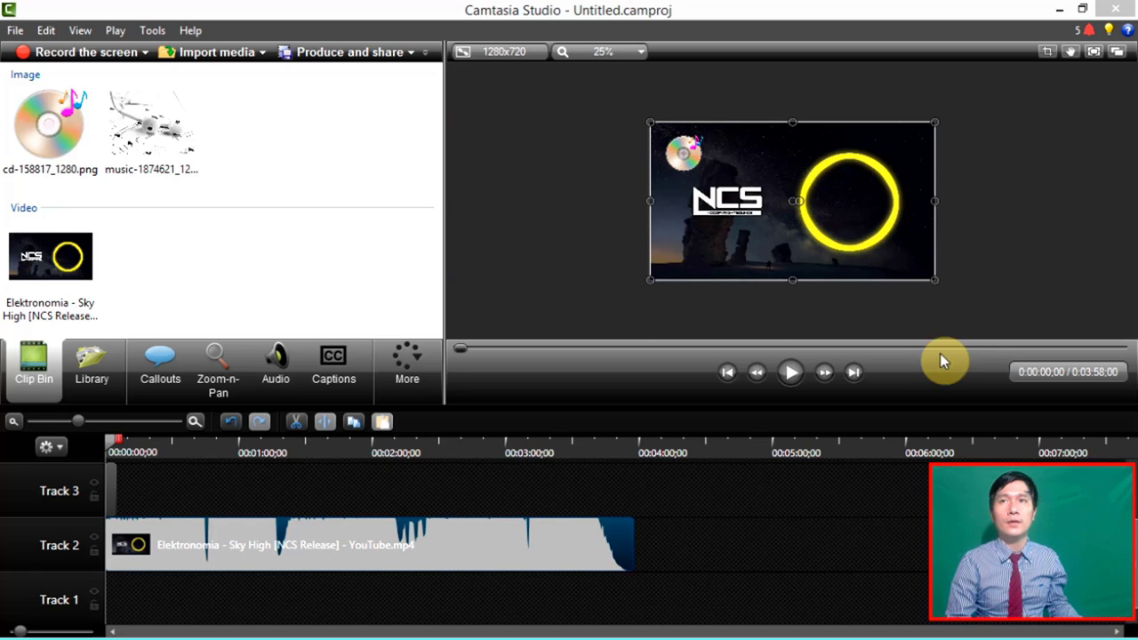
pyautogui.moveTo(847, 217); pyautogui.dragTo(741, 218)
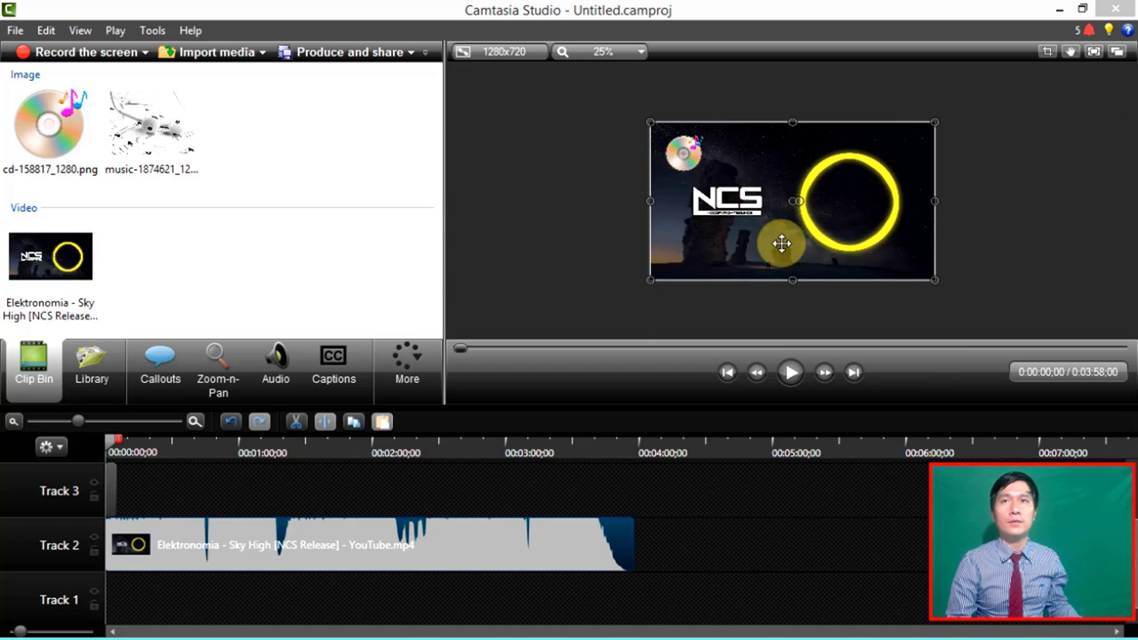
pyautogui.click(685, 153)
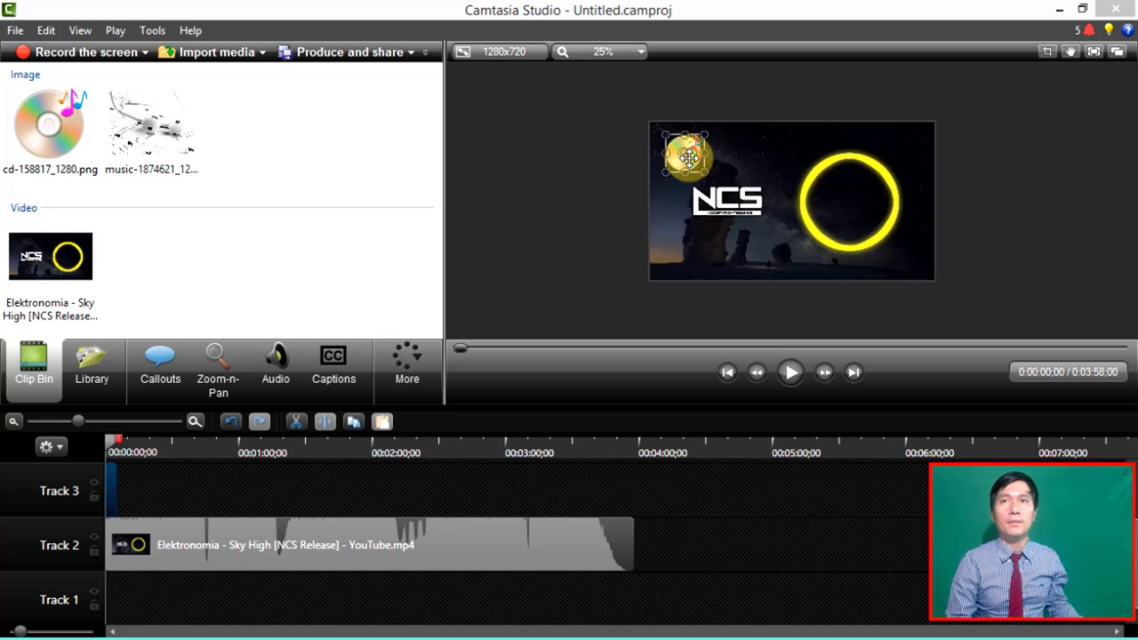
pyautogui.click(765, 202)
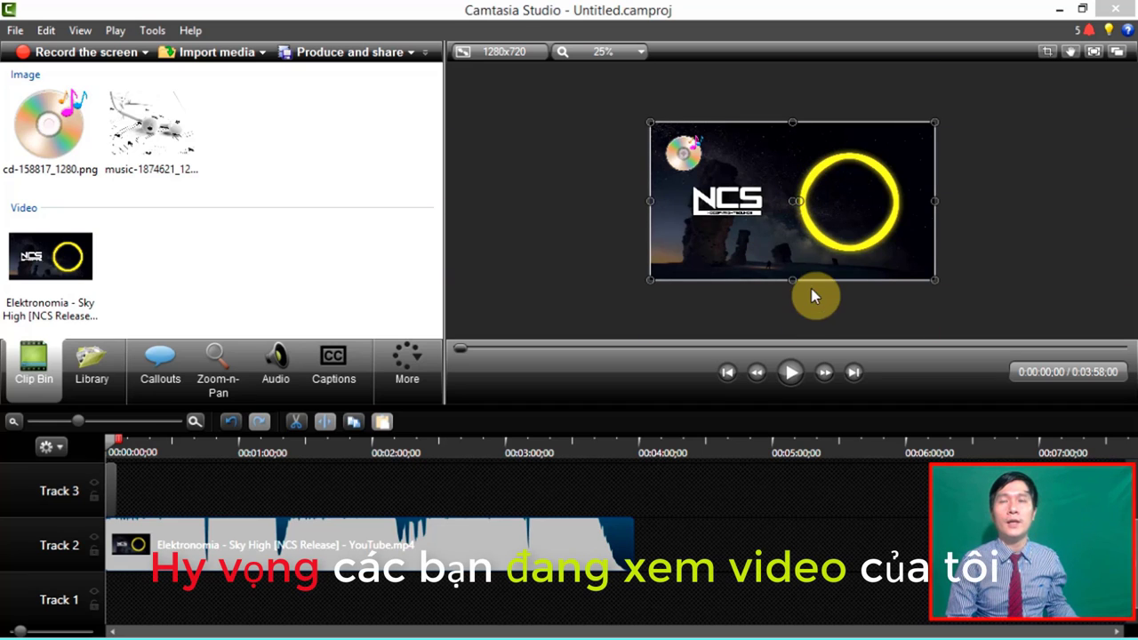
pyautogui.rightClick(427, 547)
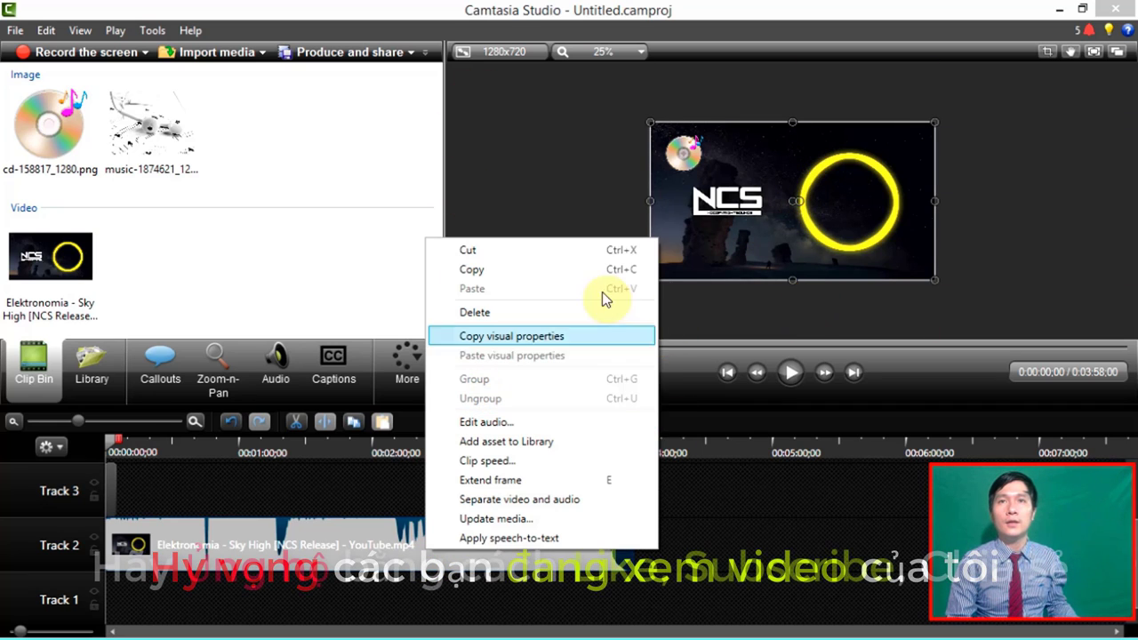
pyautogui.click(847, 180)
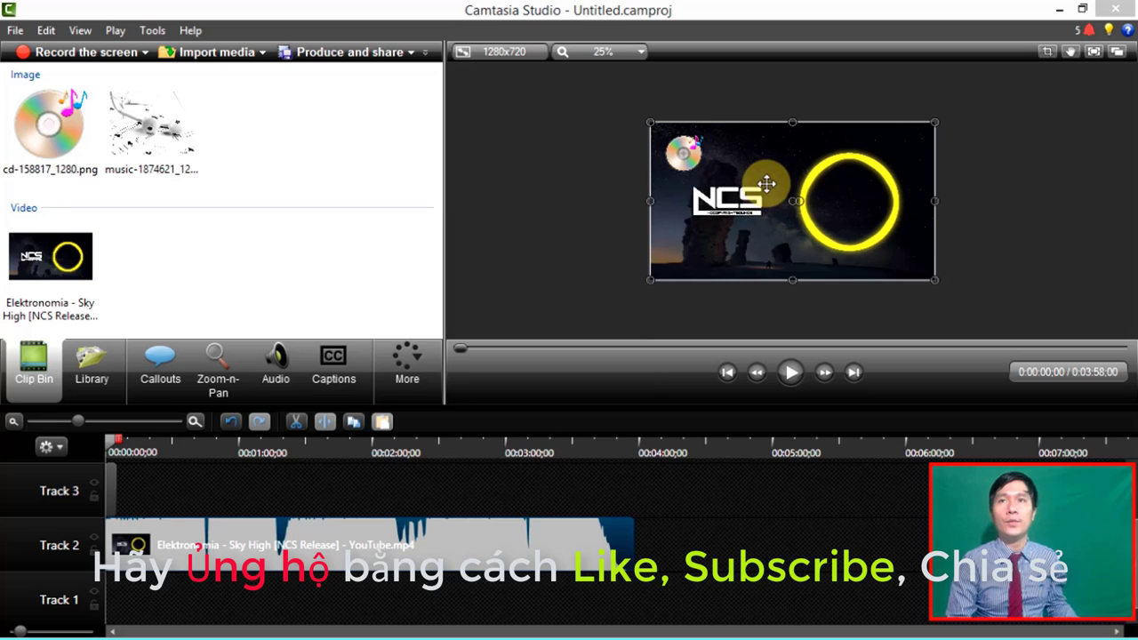
pyautogui.click(684, 158)
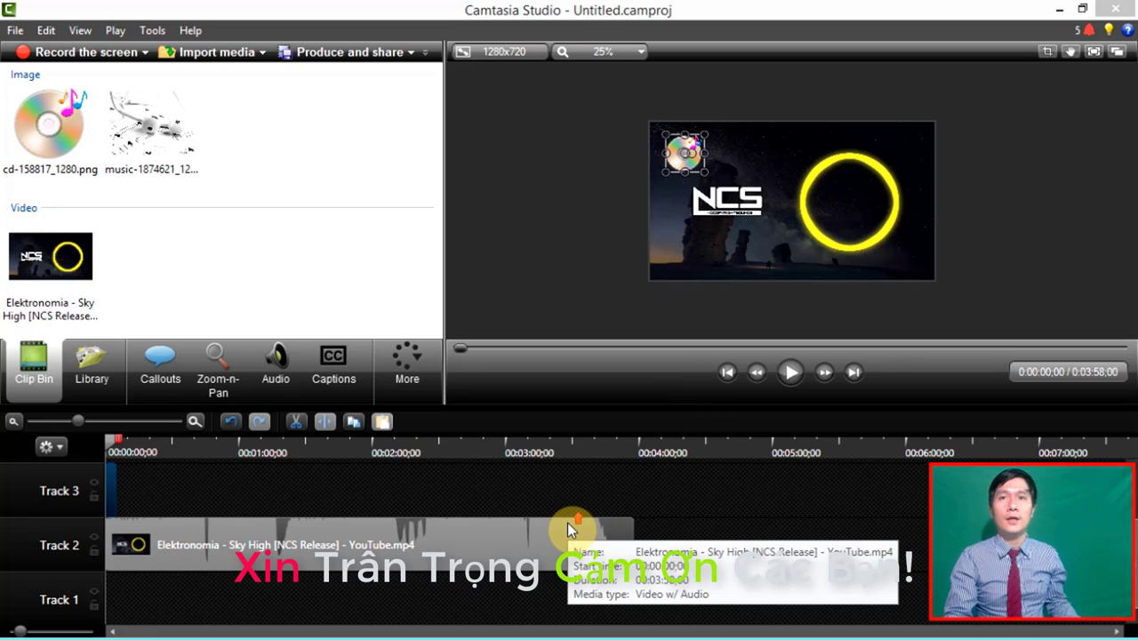
# - Add music-1874621_1280.jpg to the timeline at the playhead and stretch it sideways to cover the video frame
pyautogui.click(184, 141)
pyautogui.rightClick(173, 126)
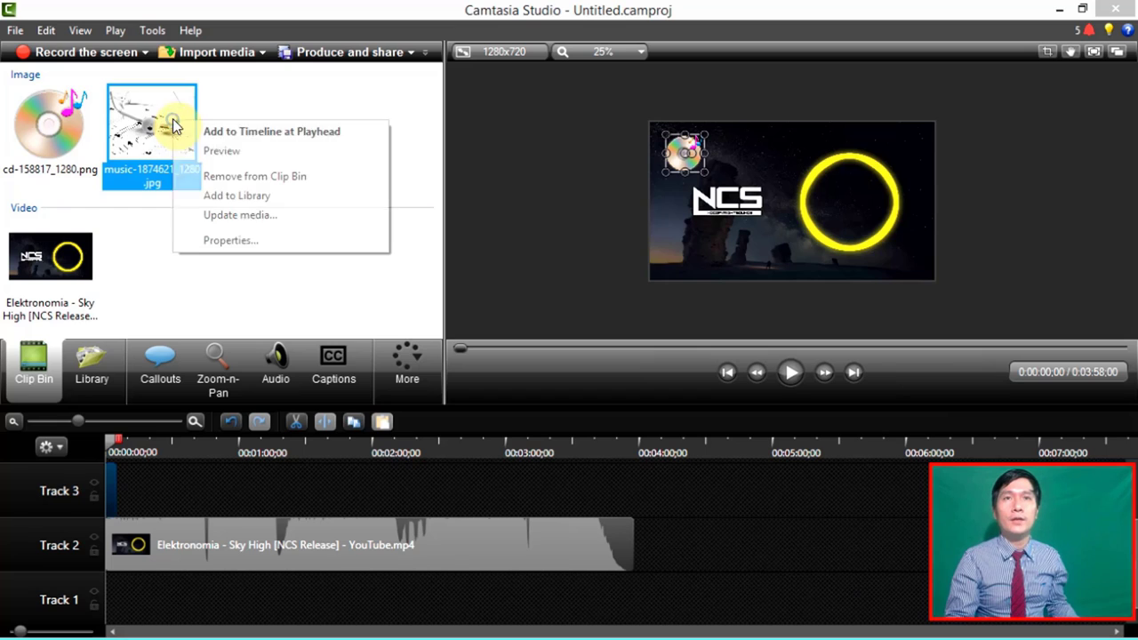
pyautogui.click(258, 131)
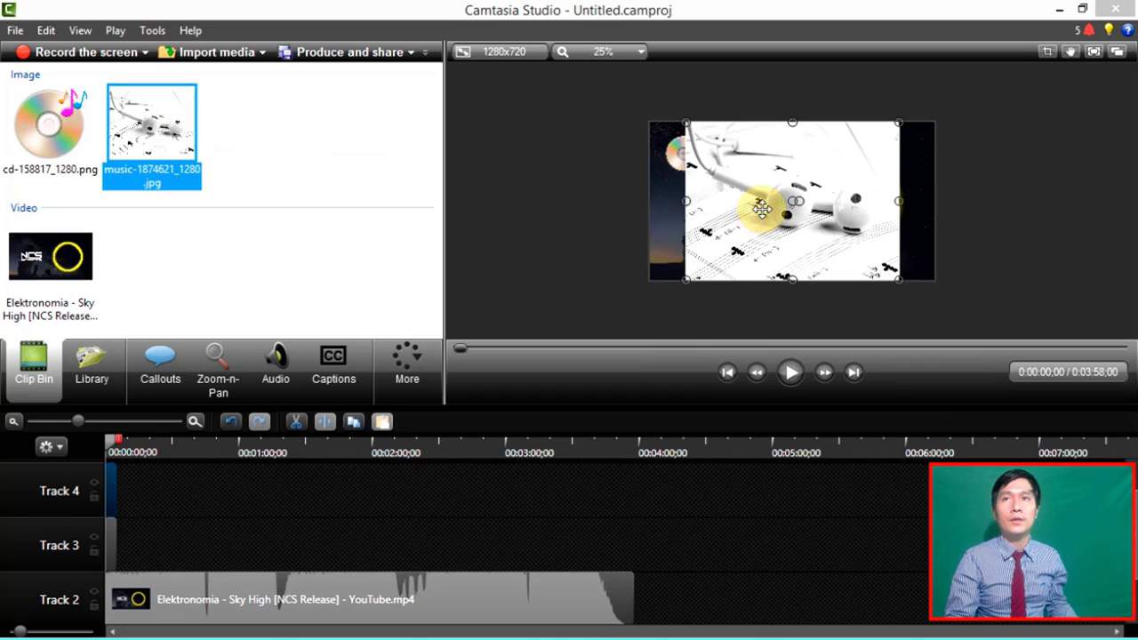
pyautogui.moveTo(900, 203); pyautogui.dragTo(933, 203)
pyautogui.moveTo(686, 203); pyautogui.dragTo(646, 201)
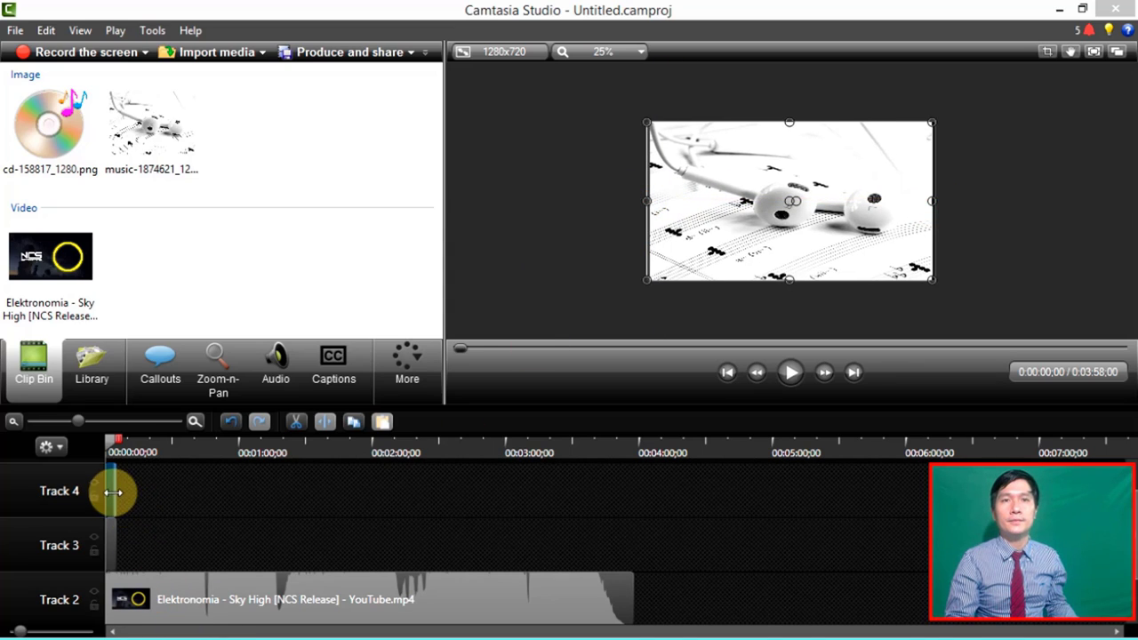
# - Extend the music image on Track 4 and the CD image on Track 3 to about 48 seconds each
pyautogui.moveTo(113, 492); pyautogui.dragTo(210, 492)
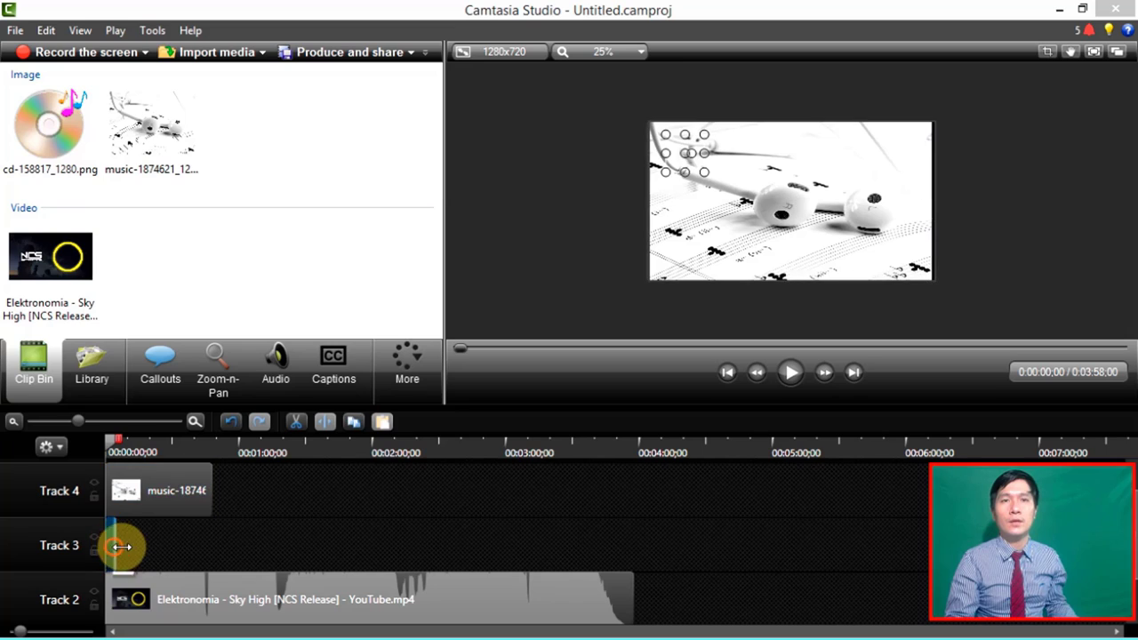
pyautogui.moveTo(121, 547); pyautogui.dragTo(211, 548)
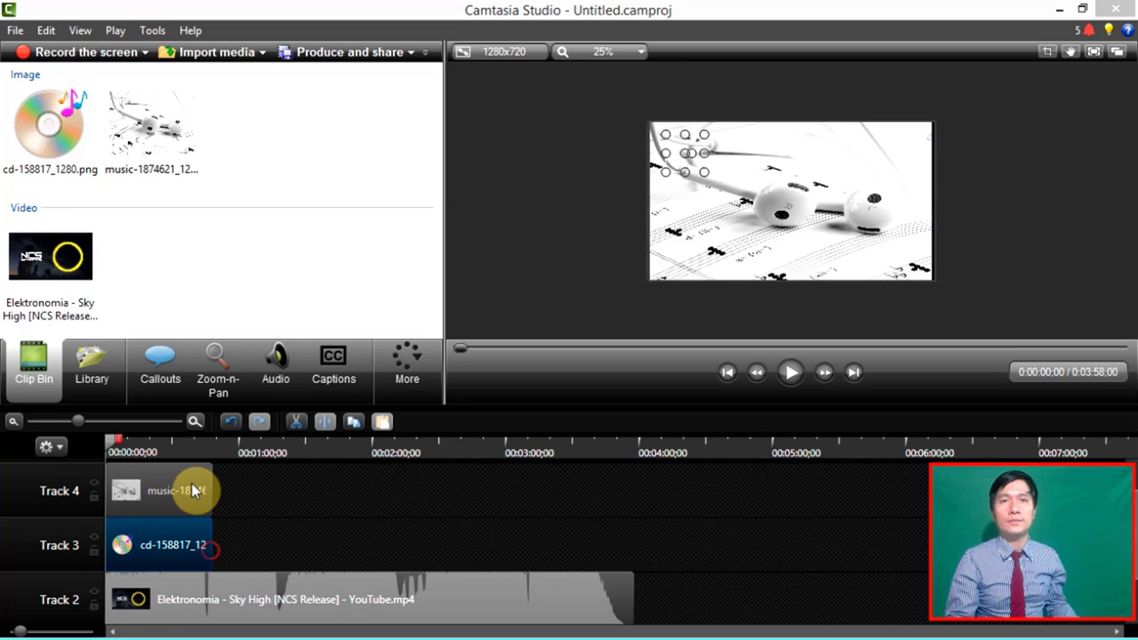
pyautogui.click(180, 485)
pyautogui.click(227, 598)
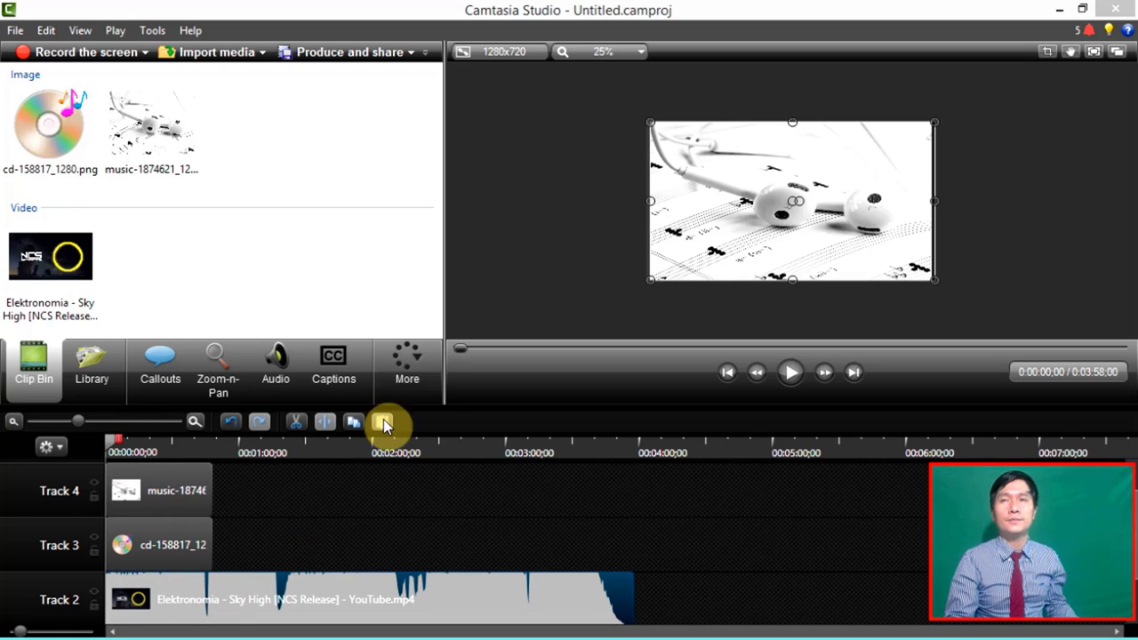
# - Apply the Shadow callout effect to the music image on Track 4 and make the image a hotspot
pyautogui.click(157, 490)
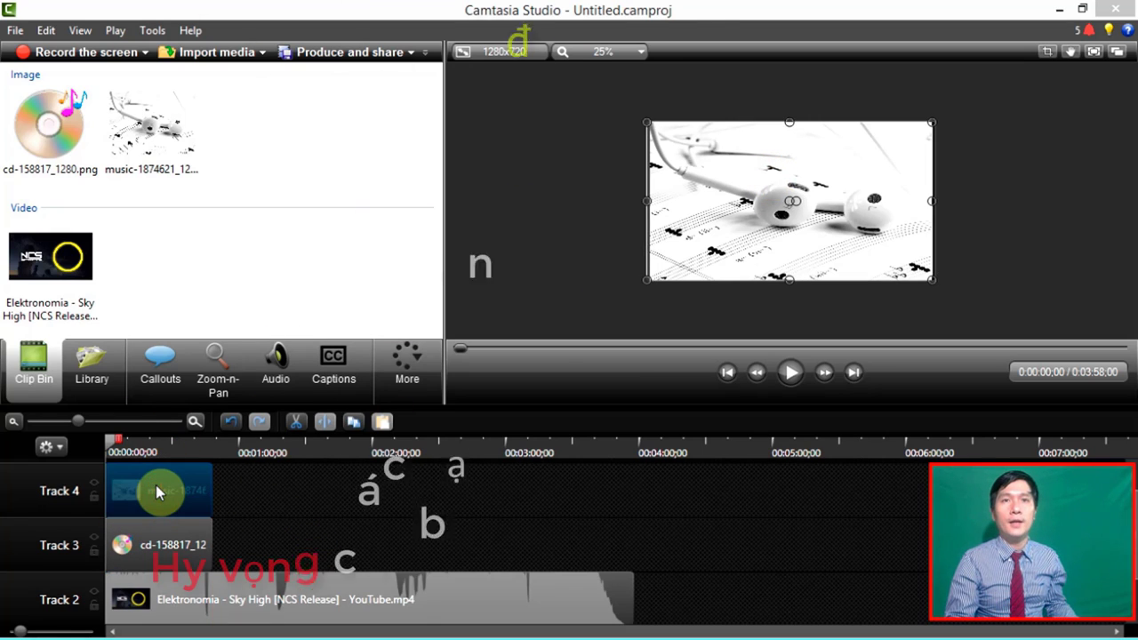
pyautogui.press('c')
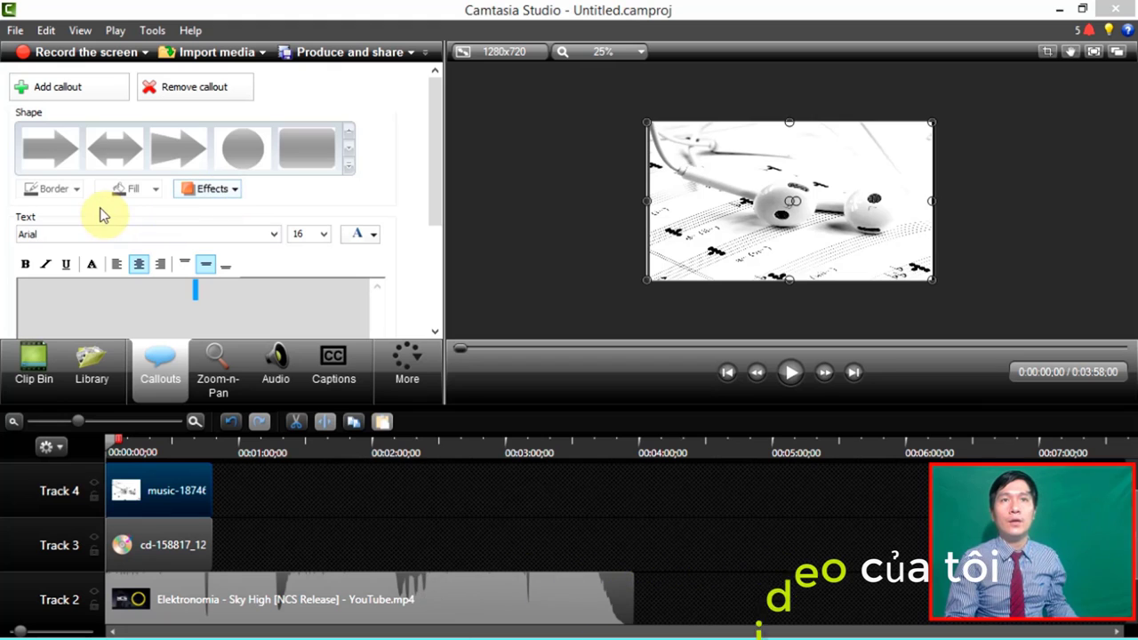
pyautogui.click(212, 188)
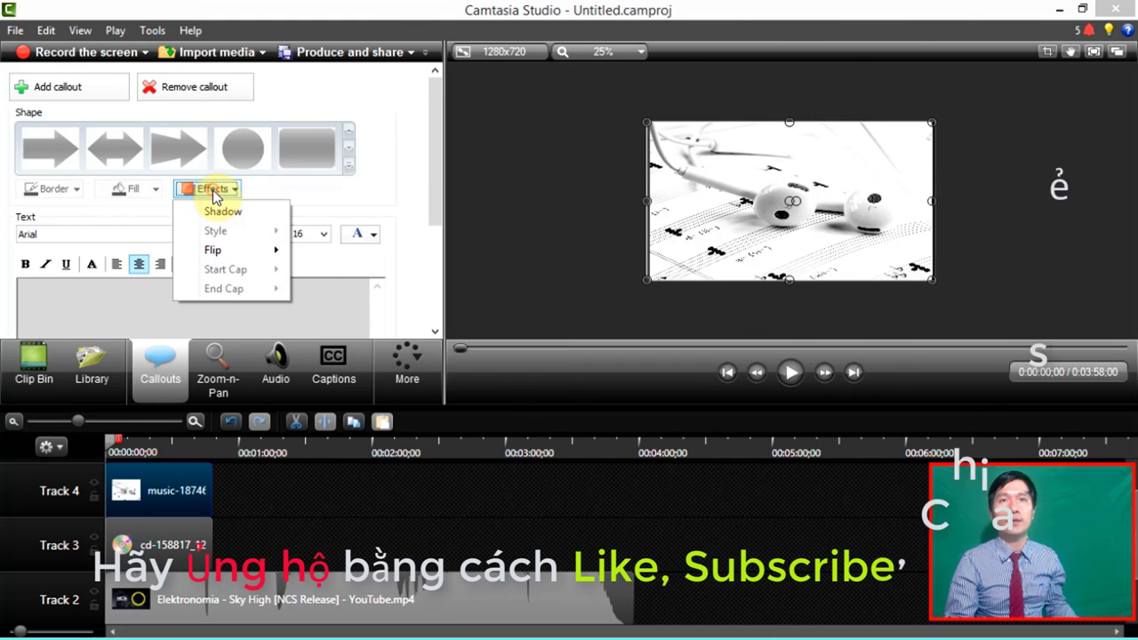
pyautogui.moveTo(238, 260)
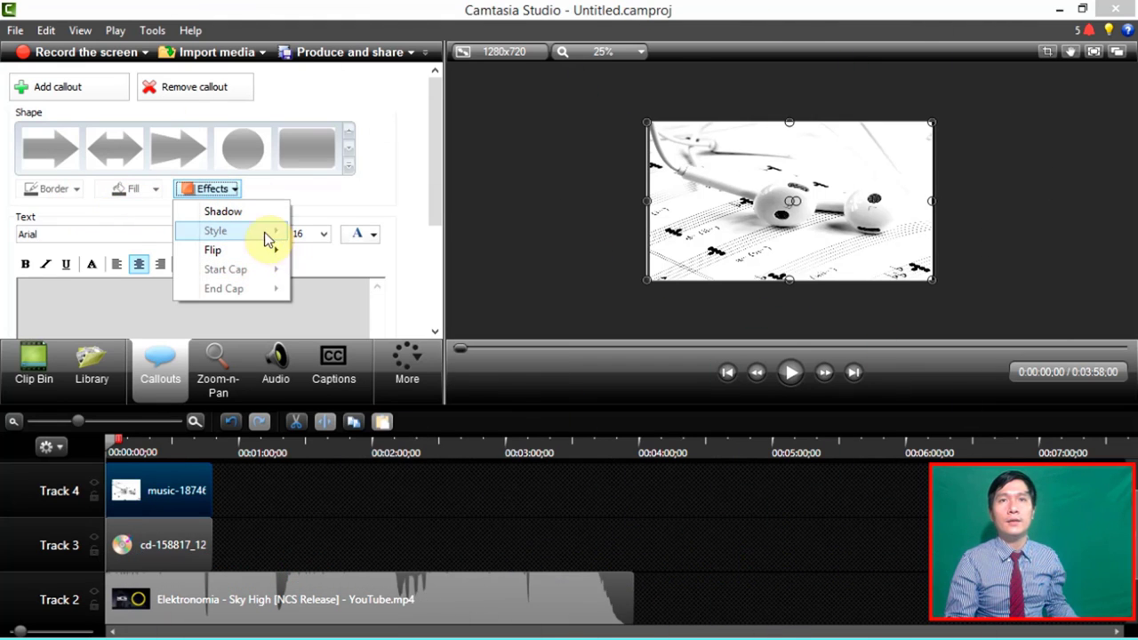
pyautogui.click(244, 213)
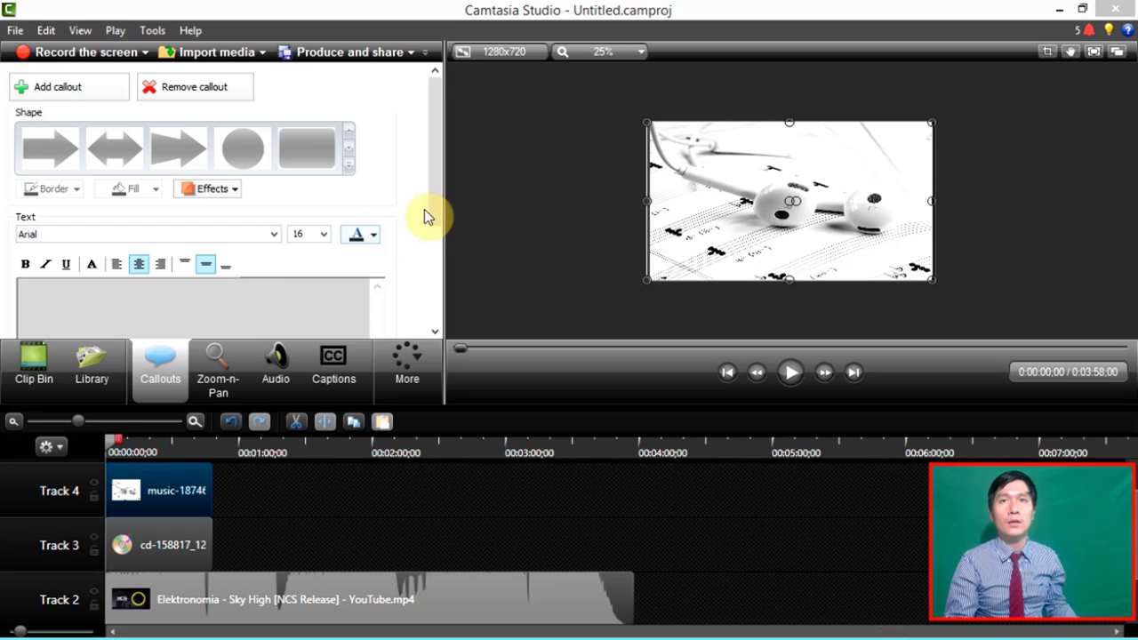
pyautogui.moveTo(434, 191); pyautogui.dragTo(444, 314)
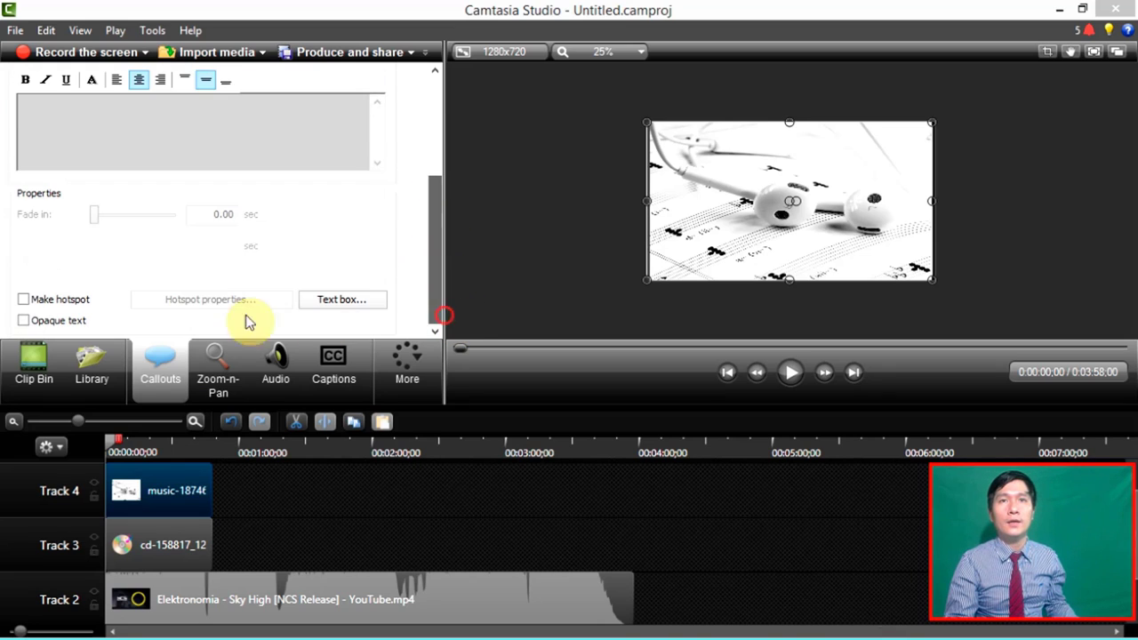
pyautogui.click(23, 299)
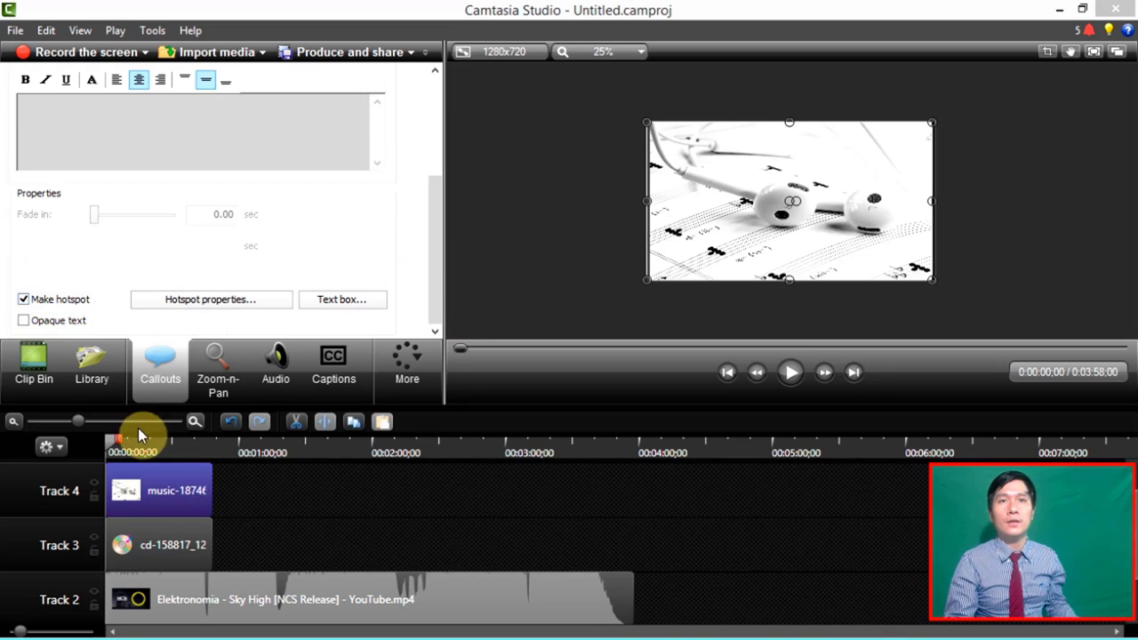
# - Turn off the hotspot on the music image and move the image down to Track 1, beneath the video
pyautogui.click(23, 299)
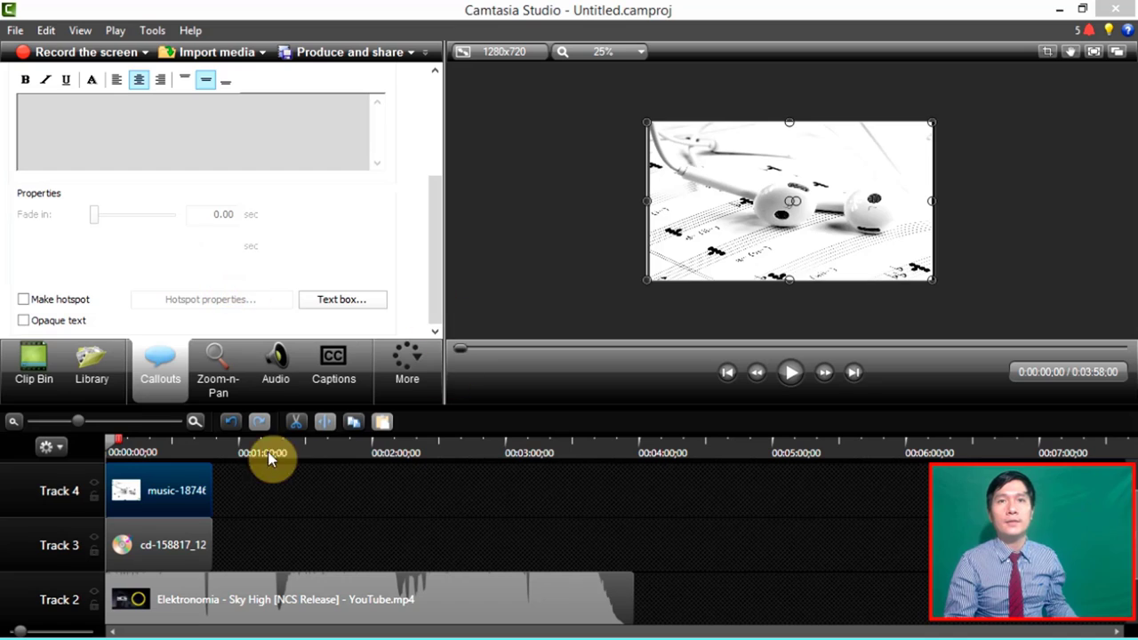
pyautogui.click(811, 244)
pyautogui.moveTo(189, 496); pyautogui.dragTo(117, 595)
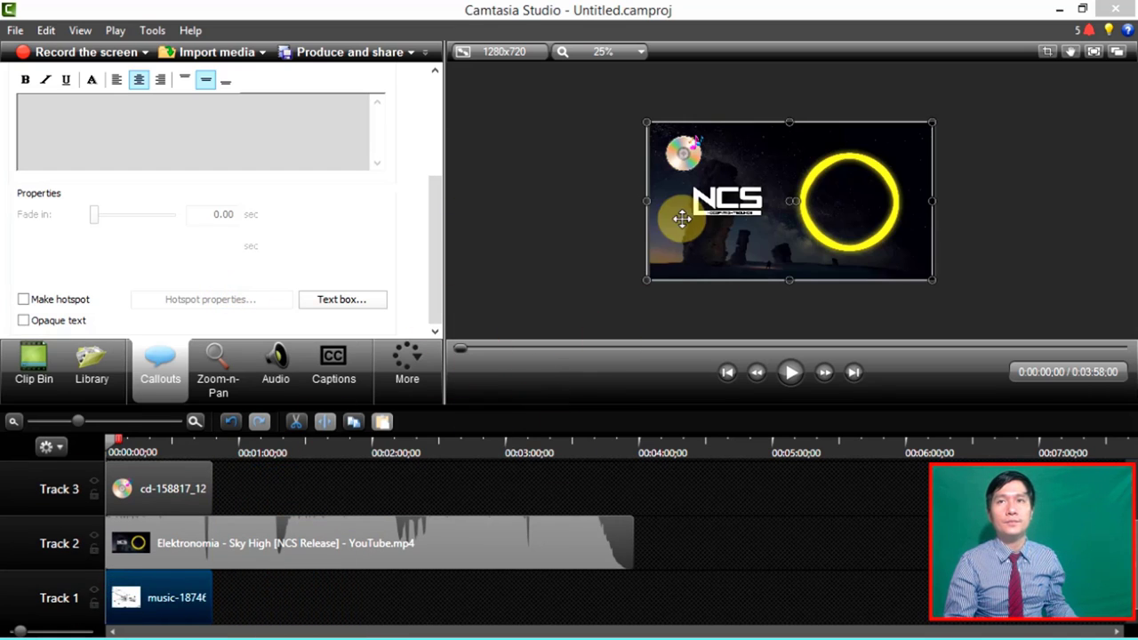
pyautogui.click(145, 450)
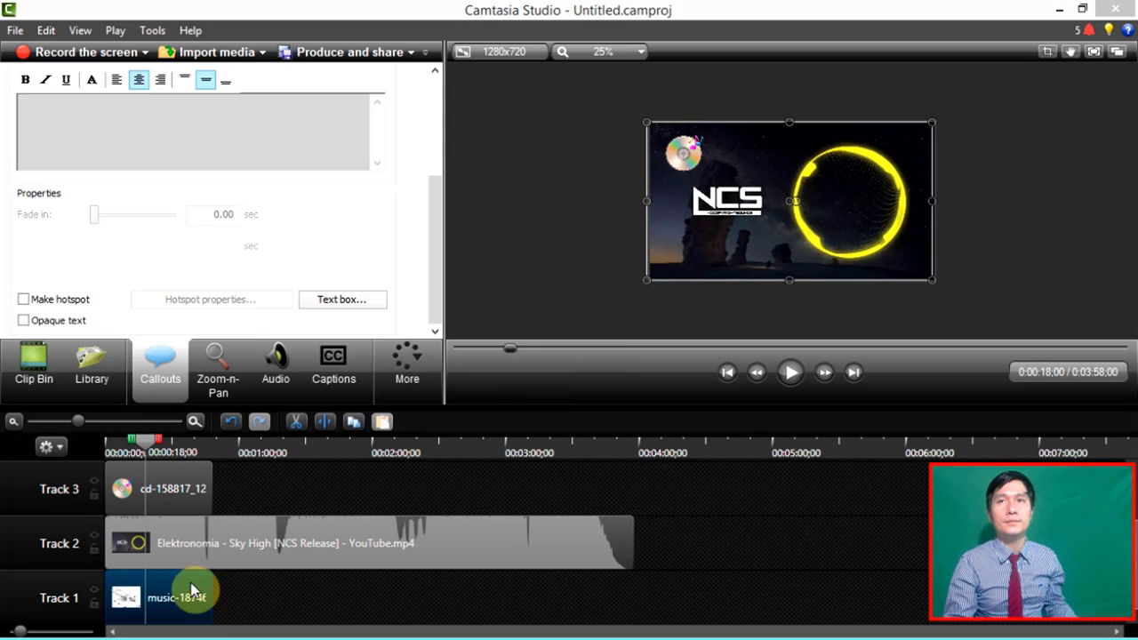
pyautogui.moveTo(211, 604); pyautogui.dragTo(165, 587)
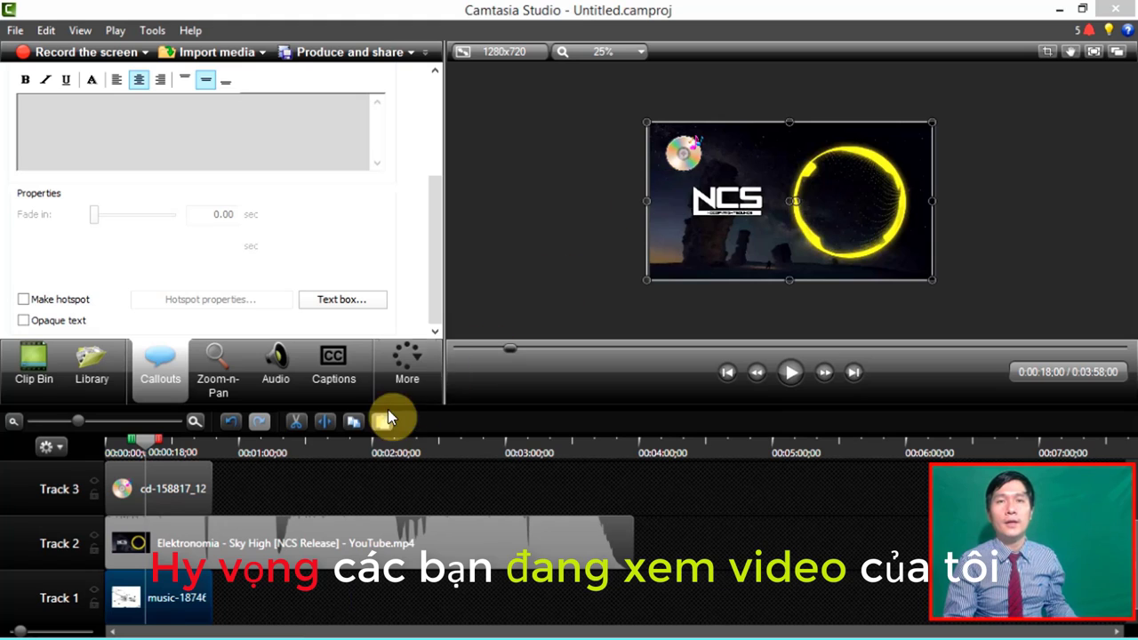
pyautogui.moveTo(788, 245); pyautogui.dragTo(791, 245)
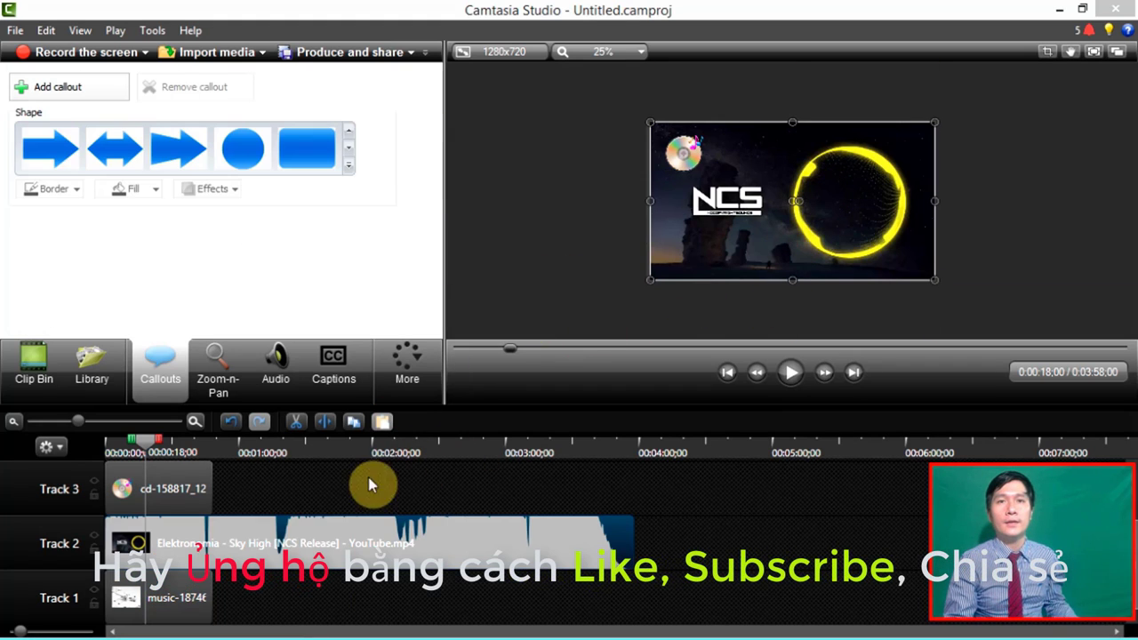
pyautogui.rightClick(273, 543)
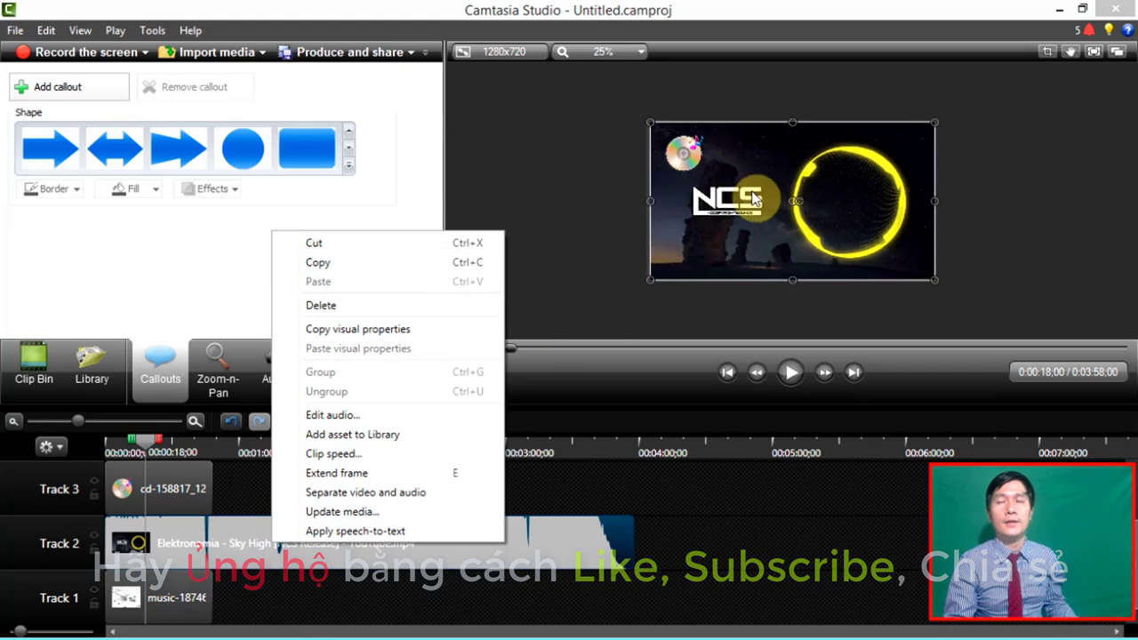
pyautogui.click(782, 187)
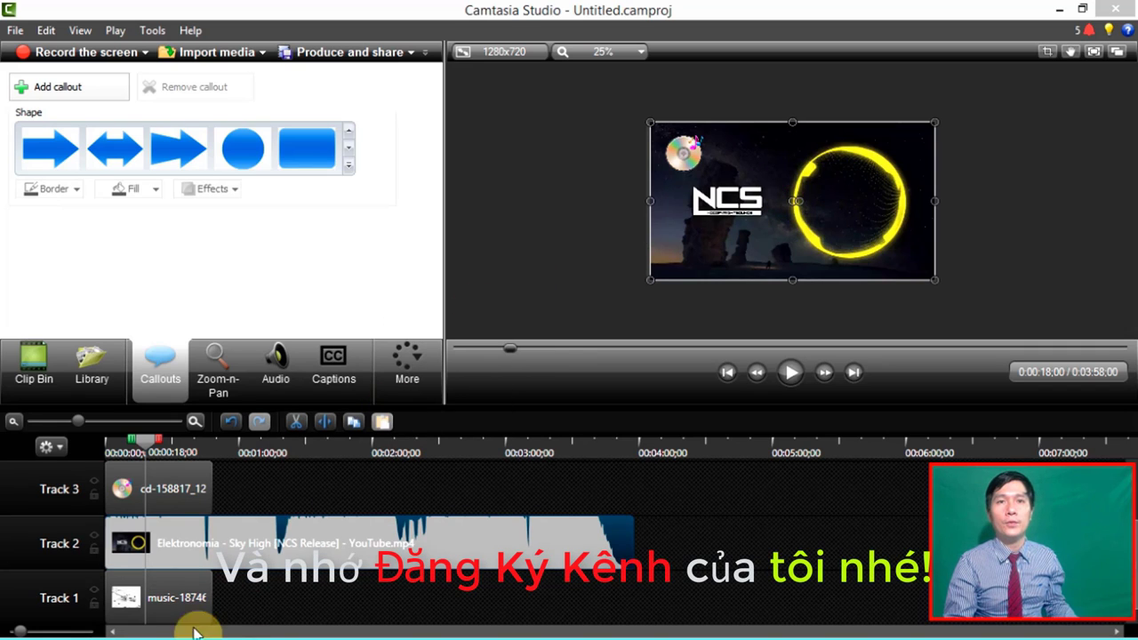
pyautogui.moveTo(185, 594); pyautogui.dragTo(312, 491)
pyautogui.click(301, 441)
pyautogui.moveTo(320, 568); pyautogui.dragTo(132, 590)
pyautogui.click(305, 541)
pyautogui.click(309, 606)
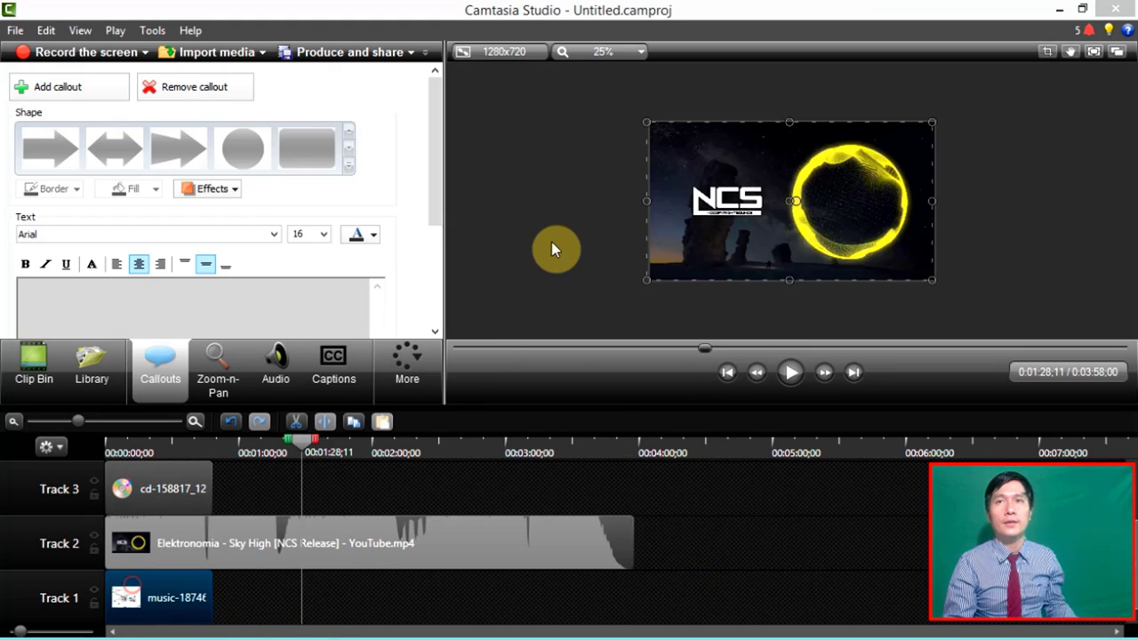
# - Shift the video sideways on the canvas so the yellow ring fills the left part of the frame, aligned with the frame's top and bottom edges
pyautogui.click(402, 532)
pyautogui.click(431, 451)
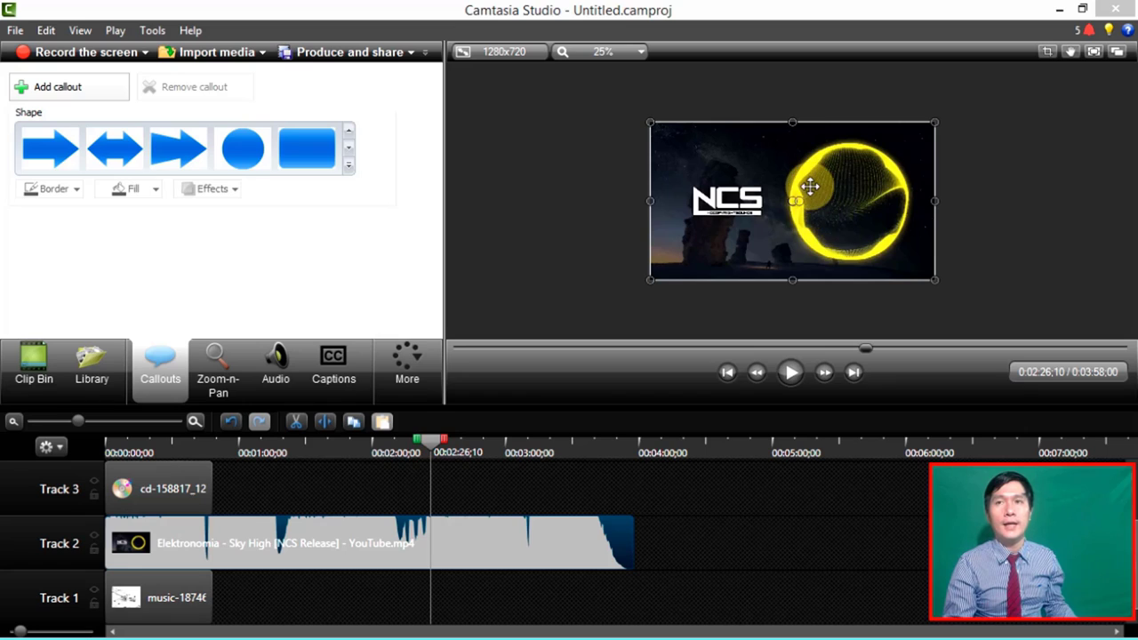
pyautogui.moveTo(742, 232); pyautogui.dragTo(634, 230)
pyautogui.press('space')
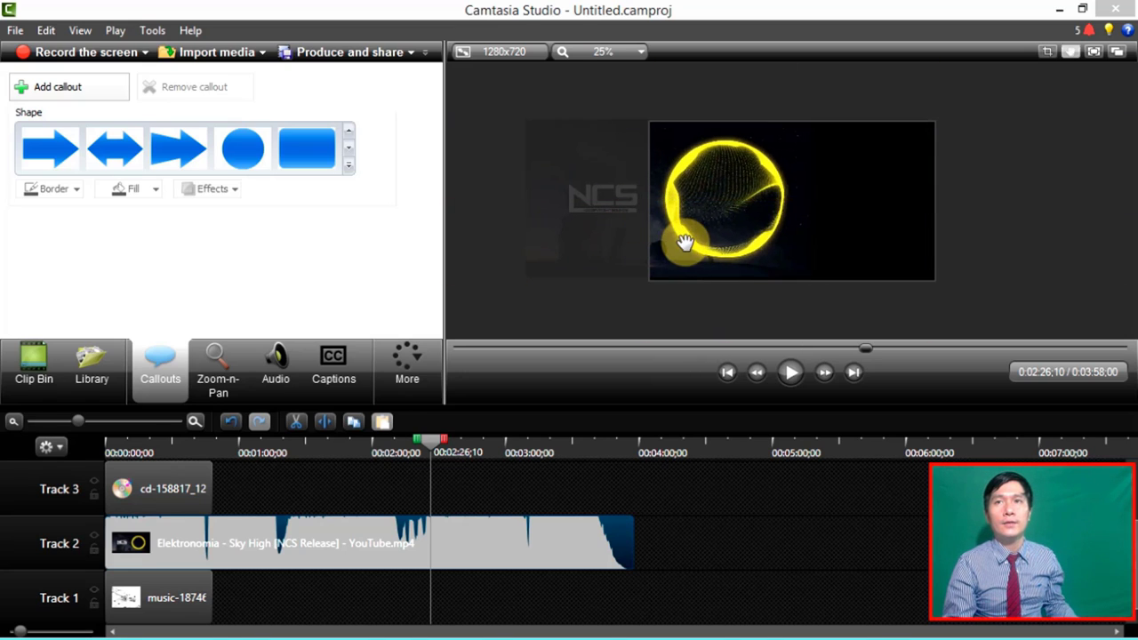
pyautogui.click(729, 228)
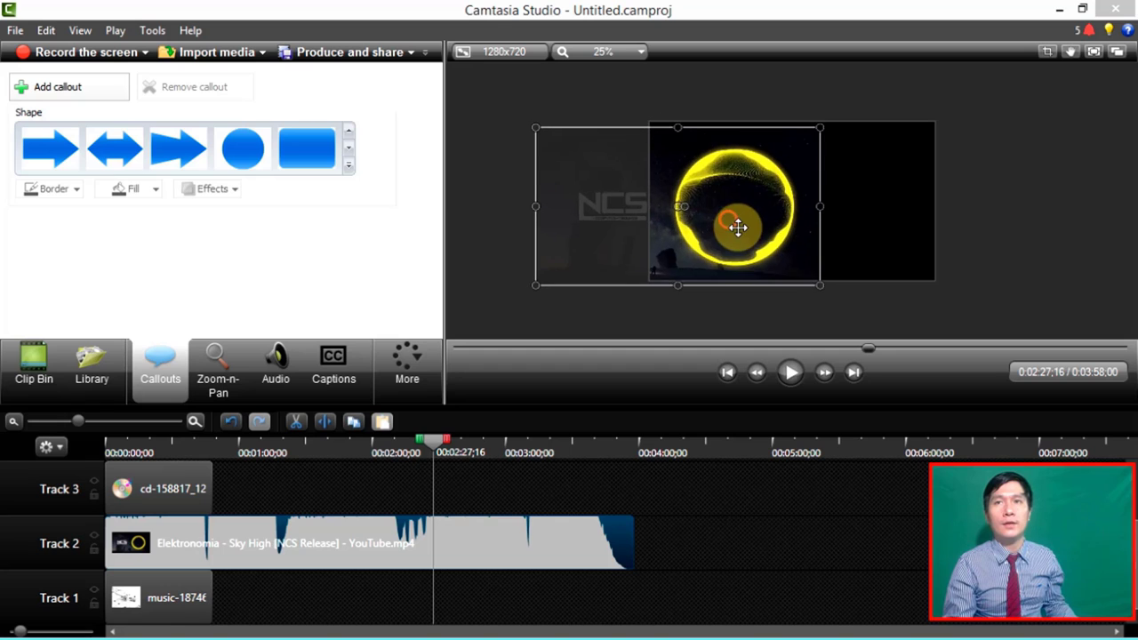
pyautogui.moveTo(559, 232); pyautogui.dragTo(594, 198)
pyautogui.moveTo(655, 261); pyautogui.dragTo(663, 259)
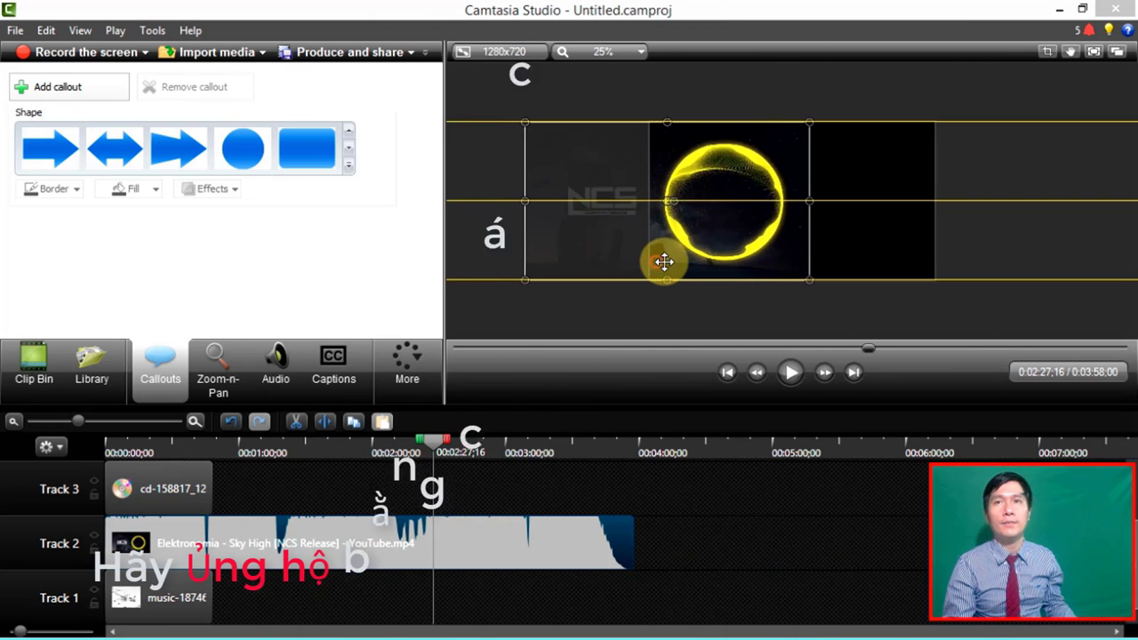
pyautogui.click(978, 126)
pyautogui.click(721, 199)
pyautogui.click(876, 194)
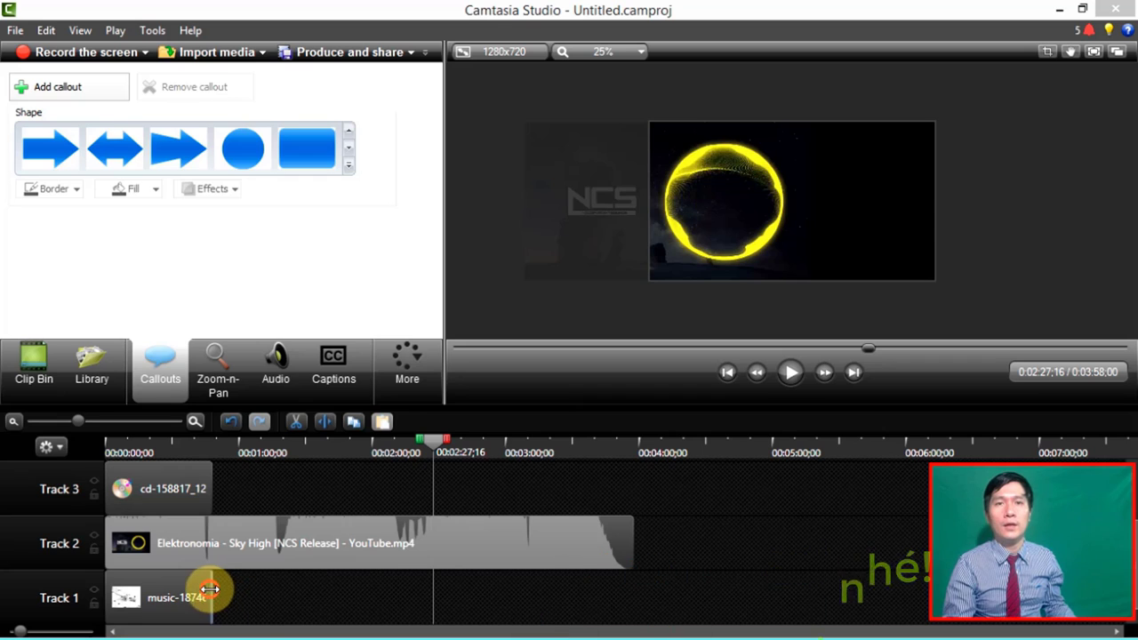
# - Extend the music image on Track 1 to the end of the video and fit it smaller over the uncovered right part of the frame
pyautogui.moveTo(211, 590); pyautogui.dragTo(635, 554)
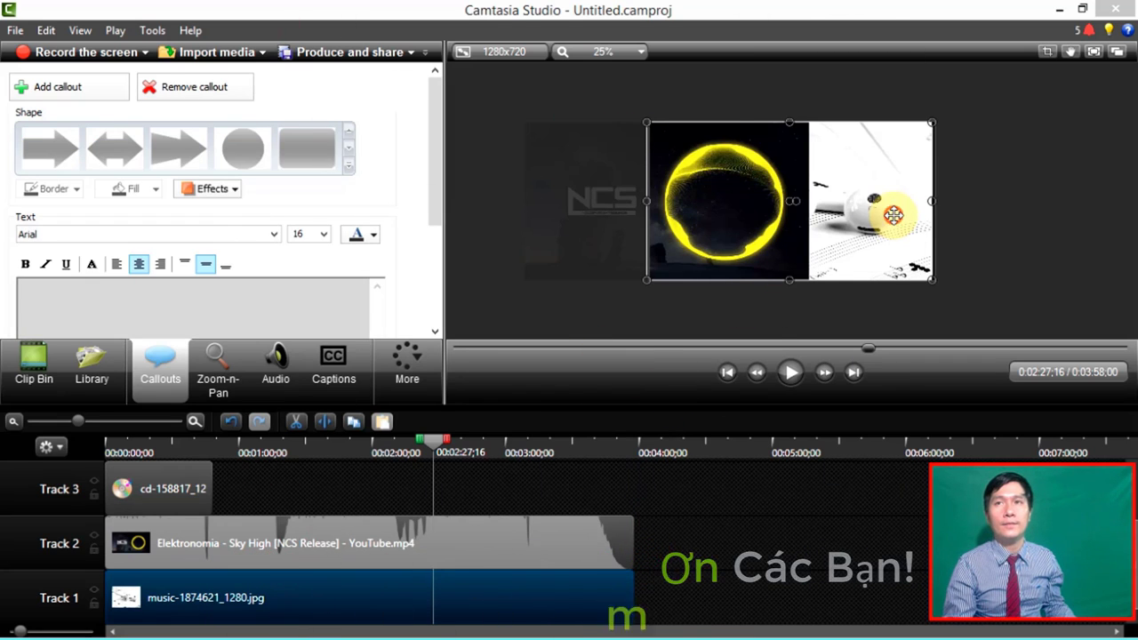
pyautogui.moveTo(905, 213)
pyautogui.mouseDown()
pyautogui.moveTo(945, 213)
pyautogui.moveTo(919, 199)
pyautogui.moveTo(935, 237)
pyautogui.moveTo(926, 218)
pyautogui.mouseUp()
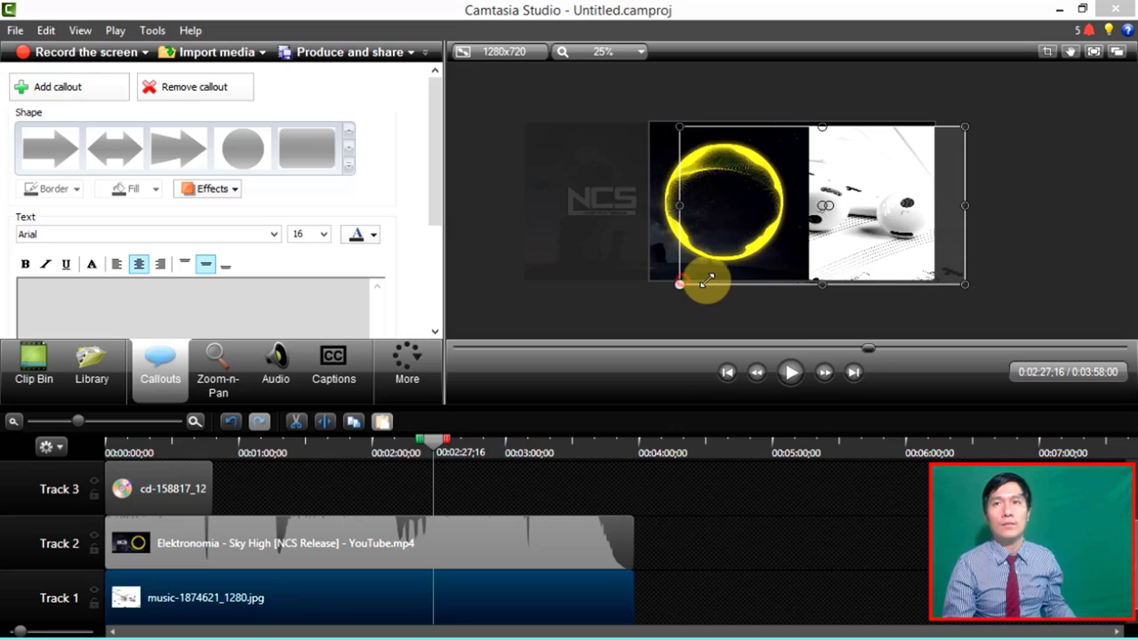
pyautogui.moveTo(707, 281); pyautogui.dragTo(872, 278)
pyautogui.click(995, 222)
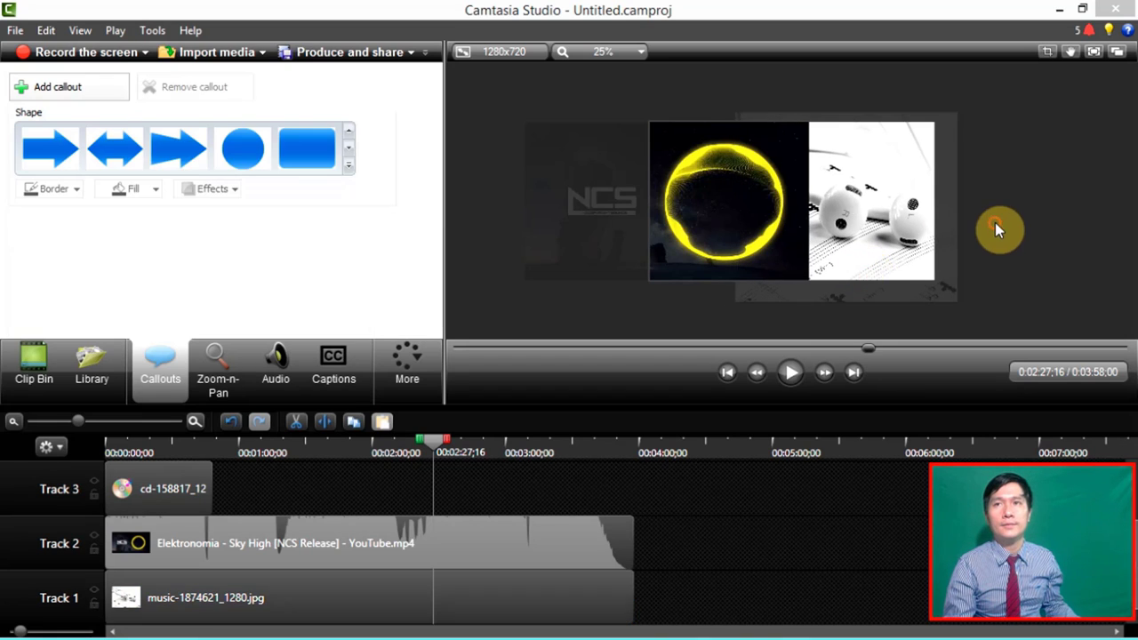
pyautogui.click(835, 208)
pyautogui.click(780, 223)
pyautogui.click(833, 215)
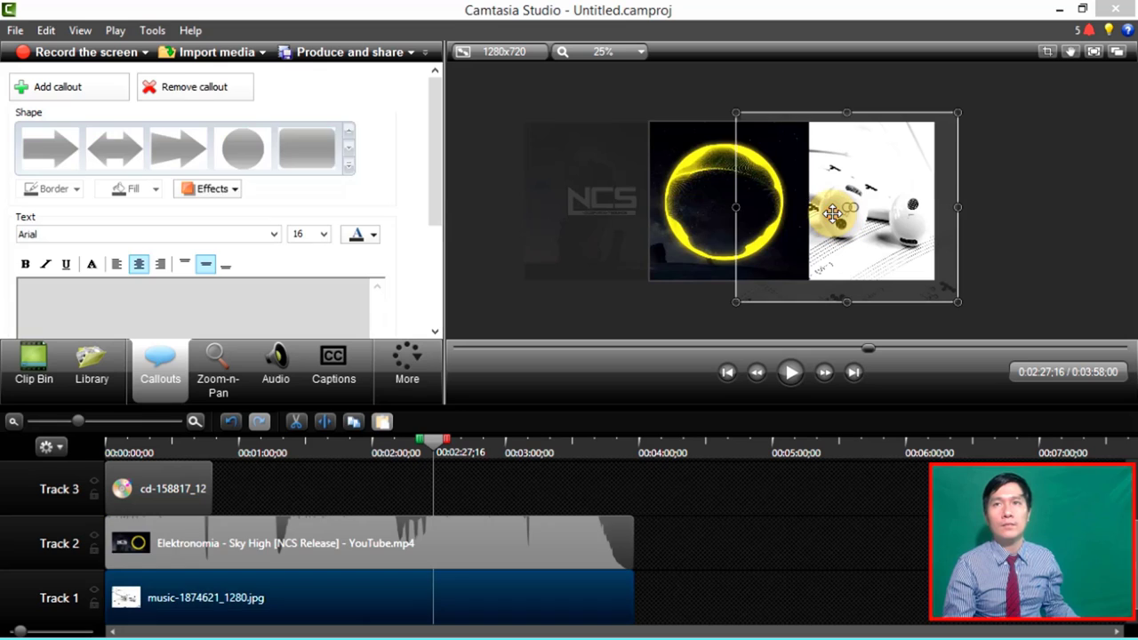
pyautogui.click(745, 202)
pyautogui.click(818, 240)
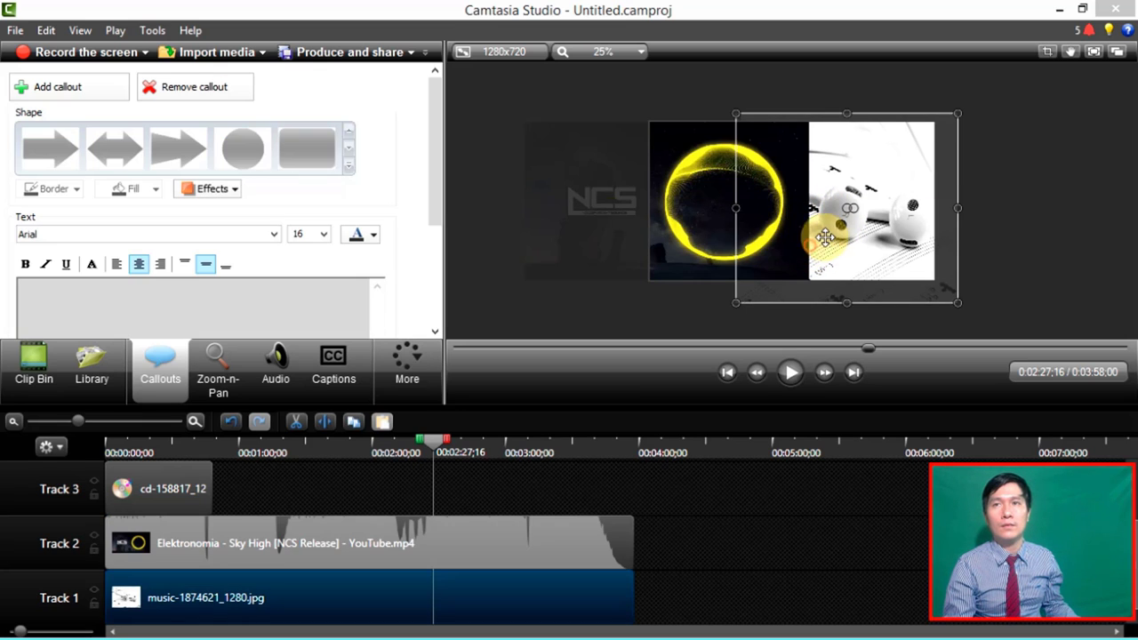
pyautogui.click(775, 252)
pyautogui.click(864, 229)
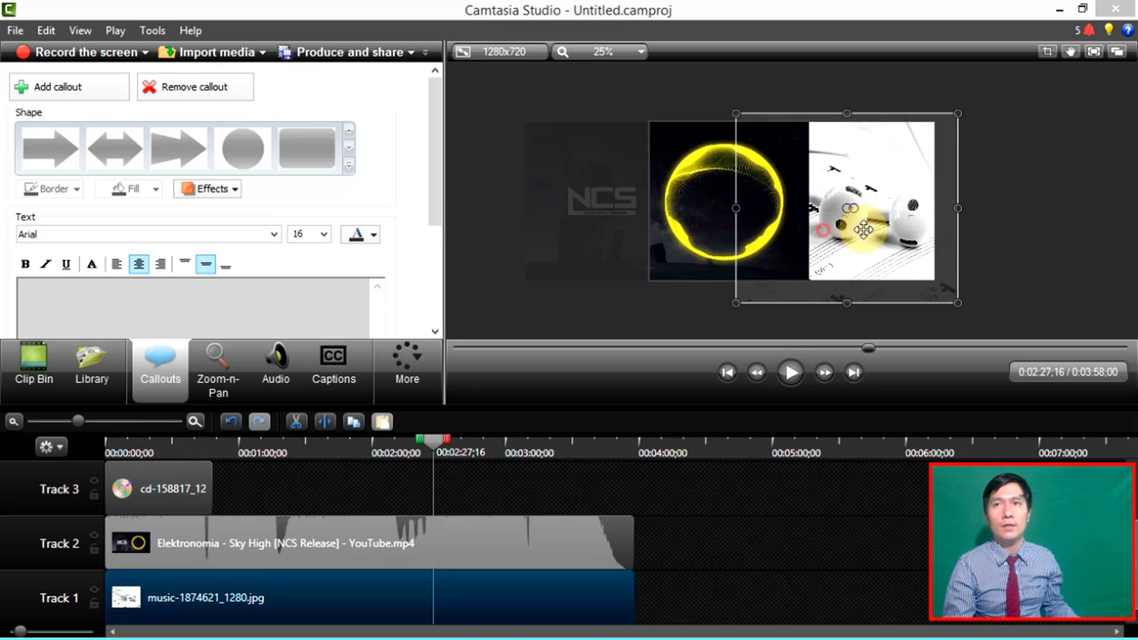
pyautogui.click(1005, 197)
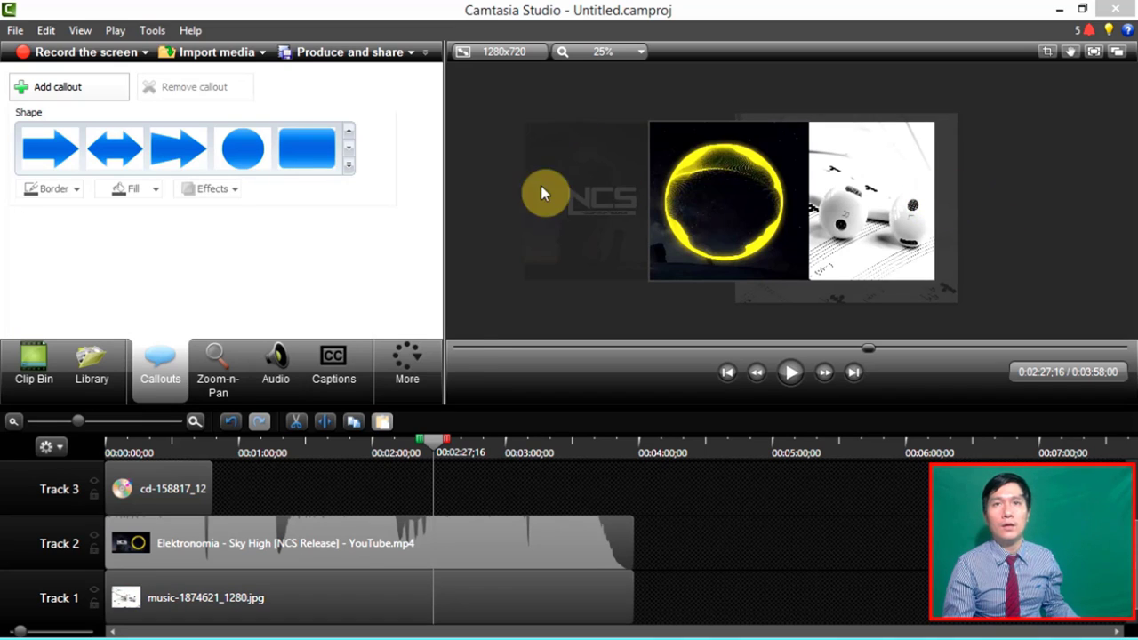
# - At about 20 seconds, move the CD image onto the upper part of the music image and enlarge it
pyautogui.click(150, 449)
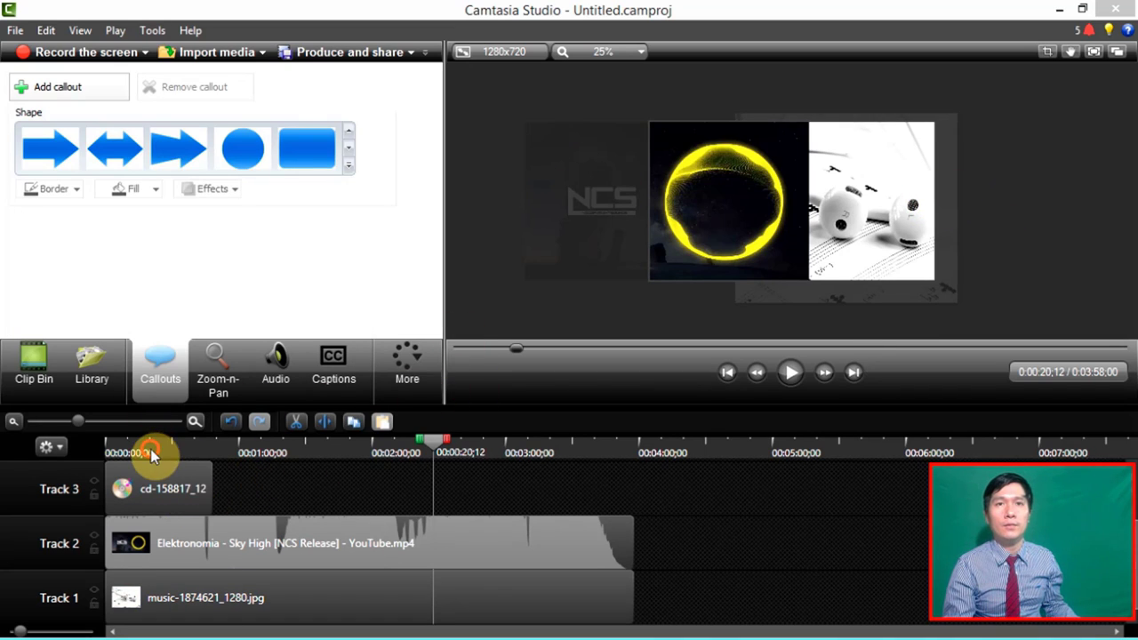
pyautogui.moveTo(681, 157); pyautogui.dragTo(862, 185)
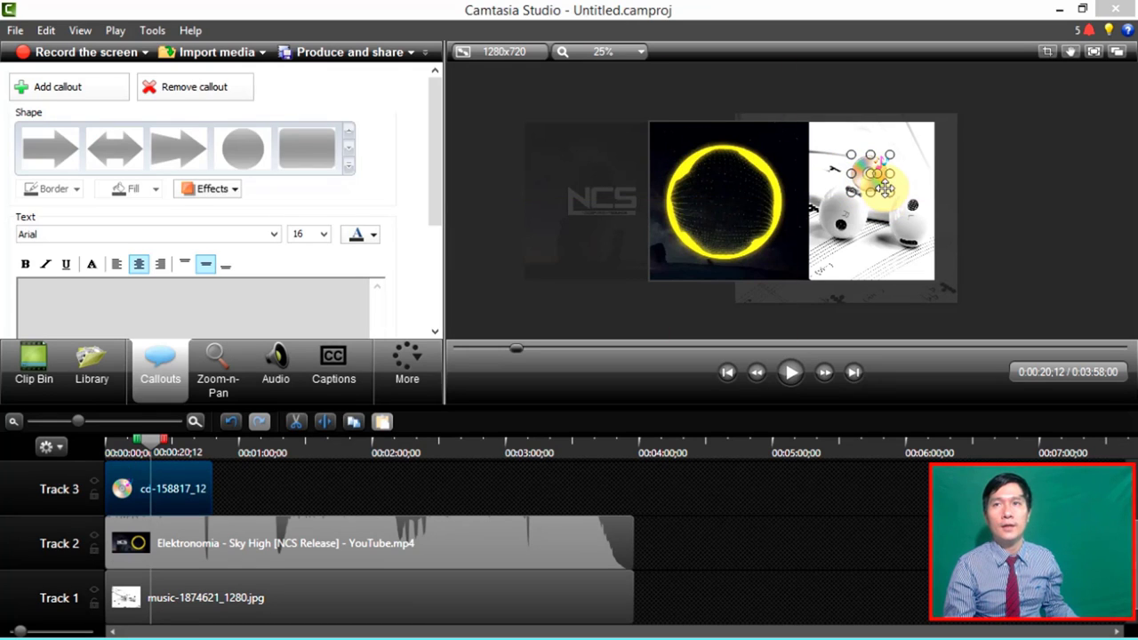
pyautogui.moveTo(885, 190)
pyautogui.mouseDown()
pyautogui.moveTo(909, 211)
pyautogui.moveTo(891, 188)
pyautogui.moveTo(825, 156)
pyautogui.moveTo(899, 160)
pyautogui.moveTo(906, 184)
pyautogui.mouseUp()
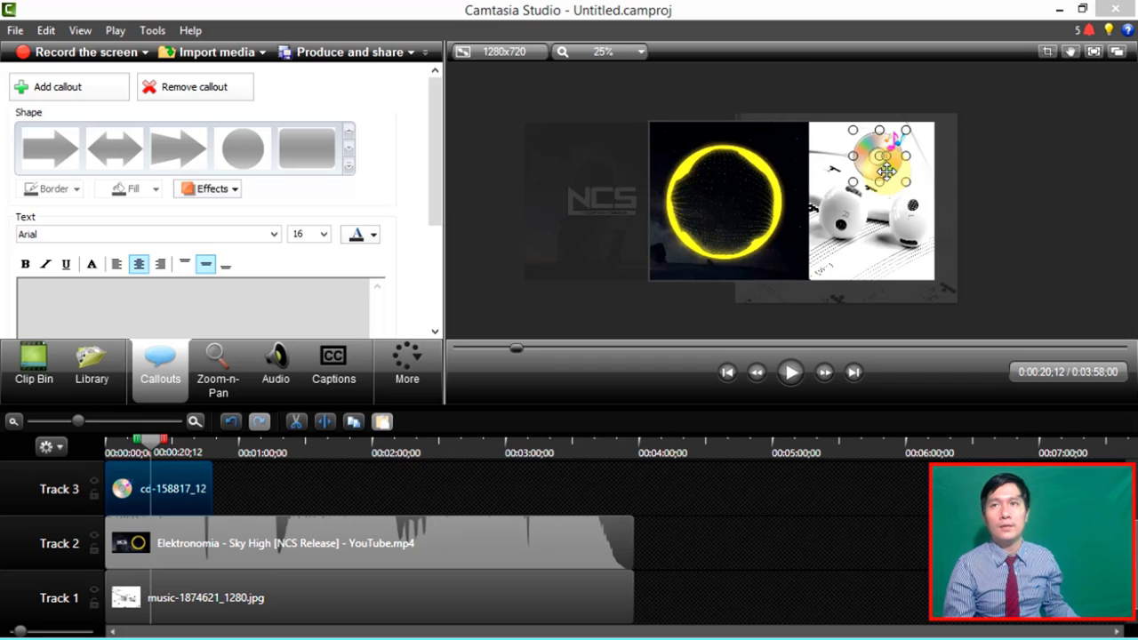
pyautogui.click(1006, 175)
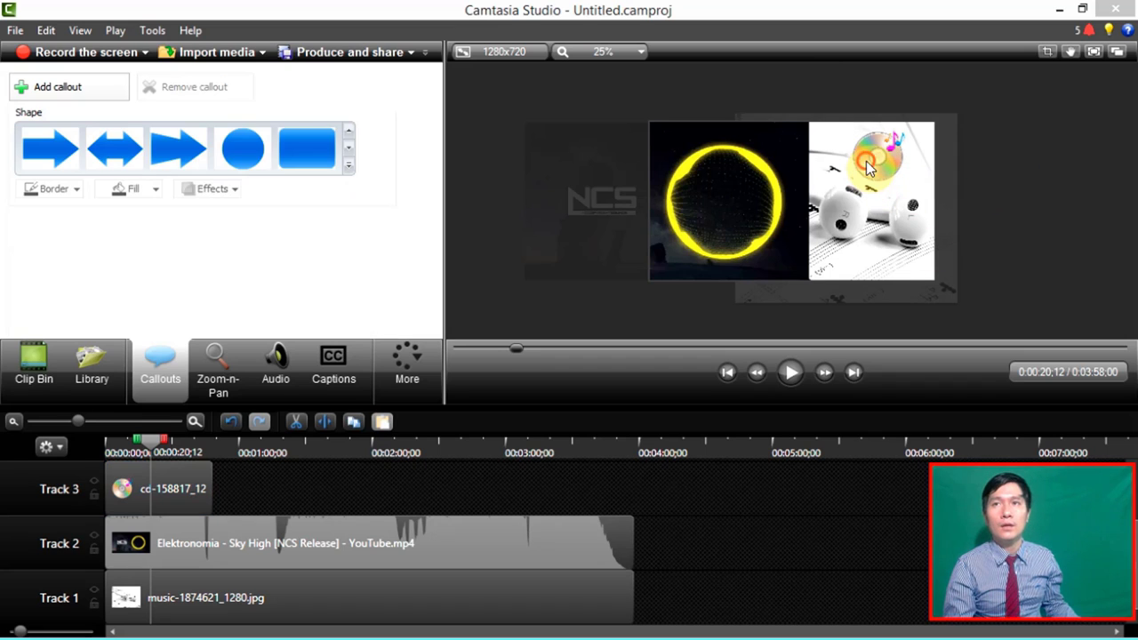
# - Extend the CD image on Track 3 to the end of the video
pyautogui.click(783, 205)
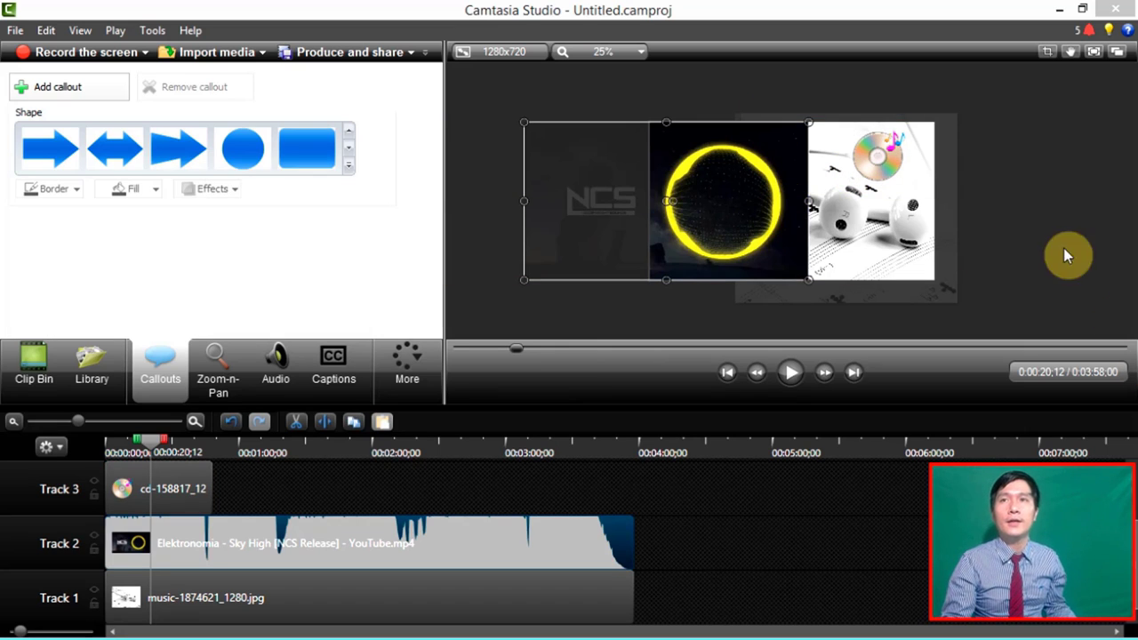
pyautogui.click(870, 171)
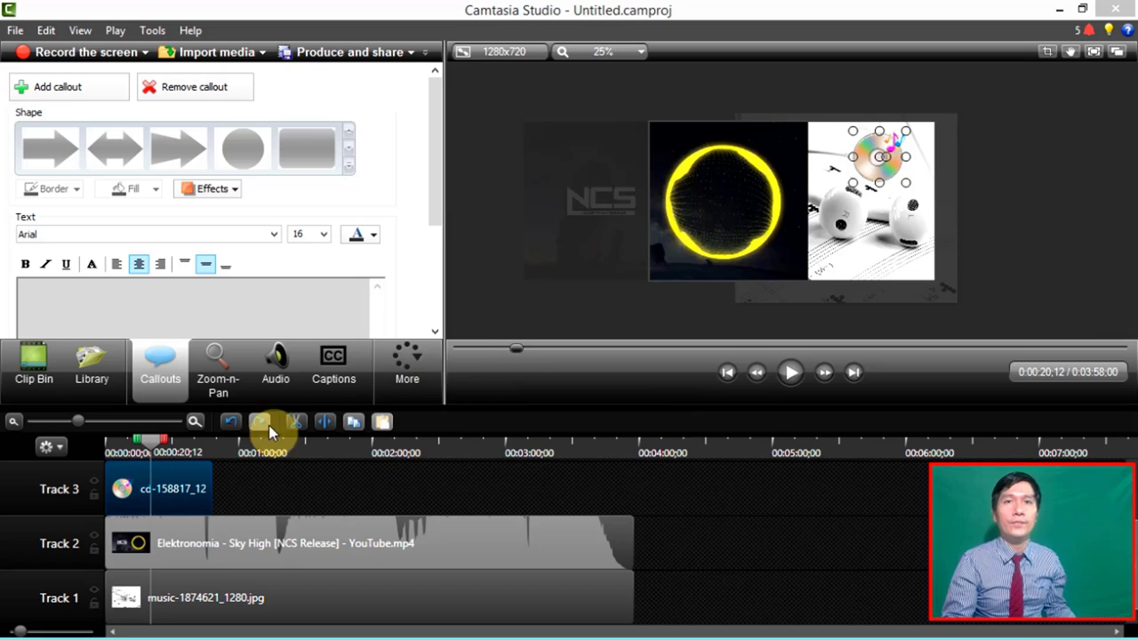
pyautogui.moveTo(211, 488); pyautogui.dragTo(652, 519)
pyautogui.click(652, 519)
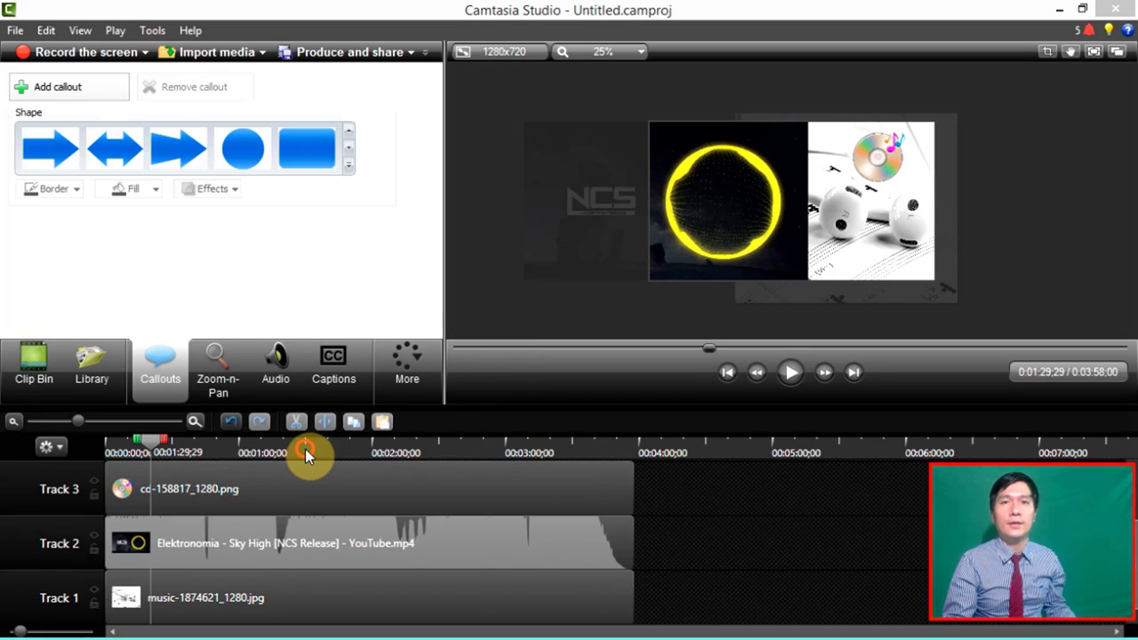
# - Play the project from the beginning to check the arrangement
pyautogui.click(305, 449)
pyautogui.moveTo(303, 439); pyautogui.dragTo(13, 495)
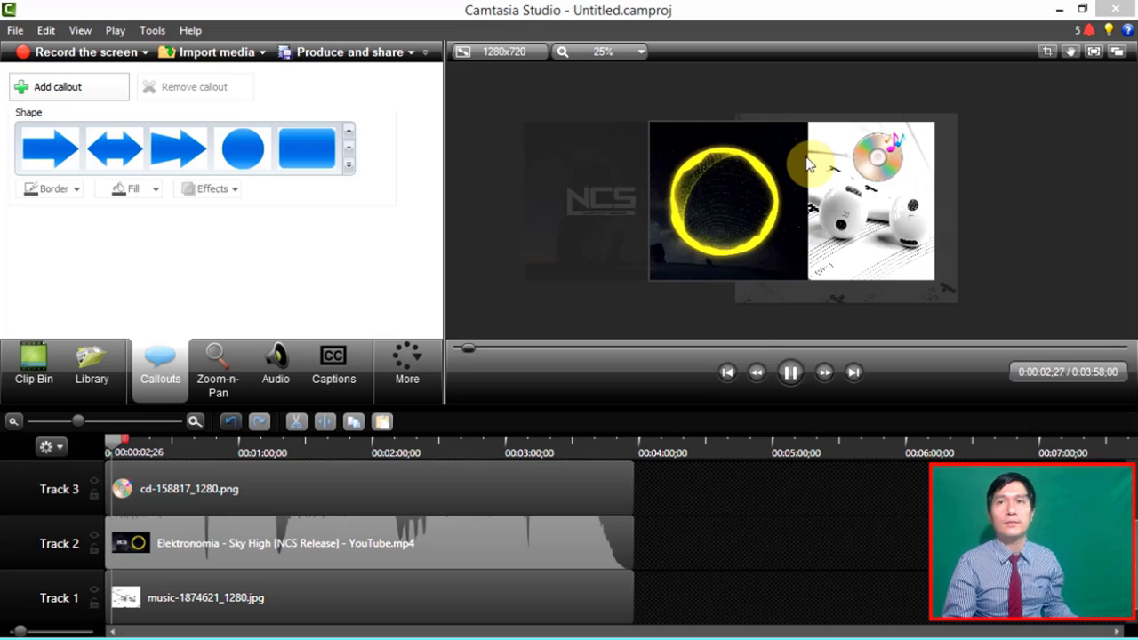
# - Shrink the CD image and move it closer to the upper-right corner of the frame
pyautogui.click(875, 159)
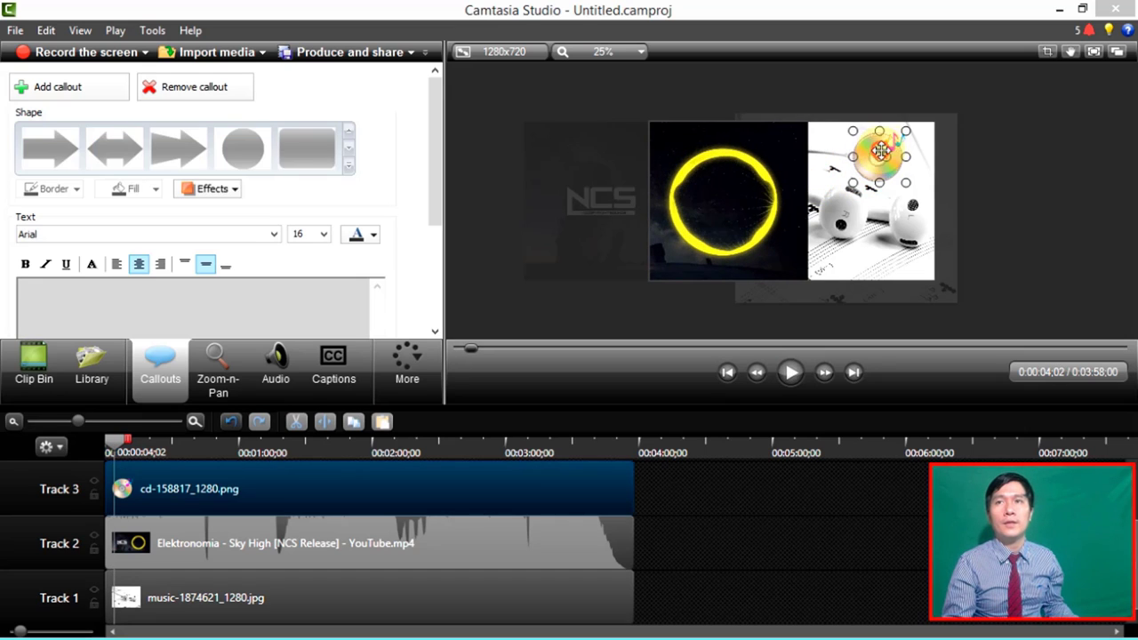
pyautogui.moveTo(880, 151); pyautogui.dragTo(901, 152)
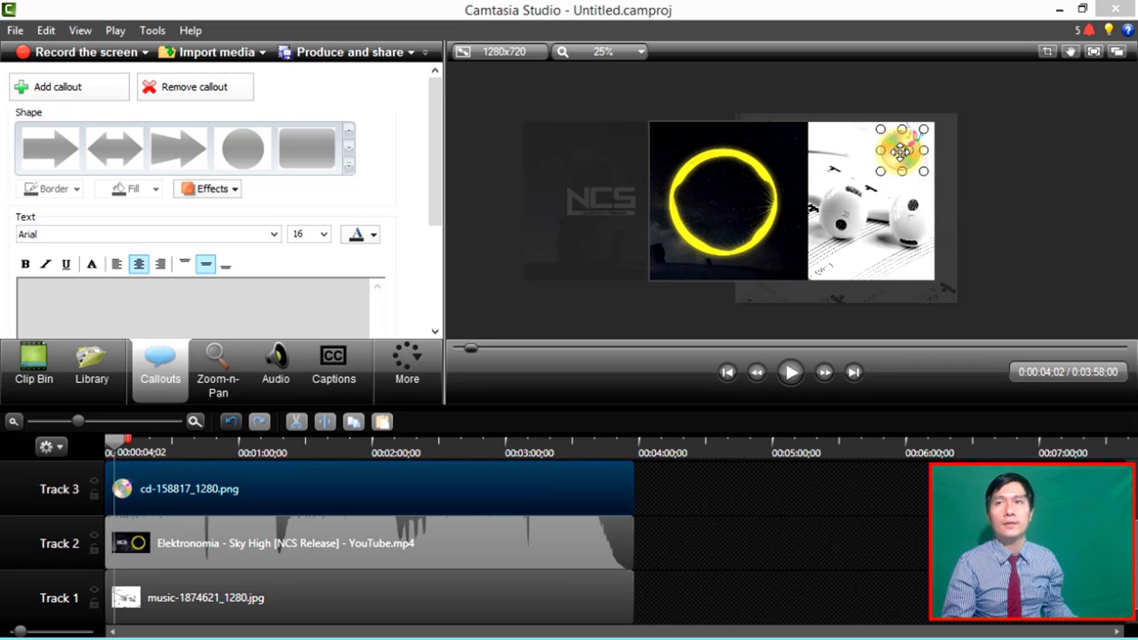
pyautogui.click(1066, 196)
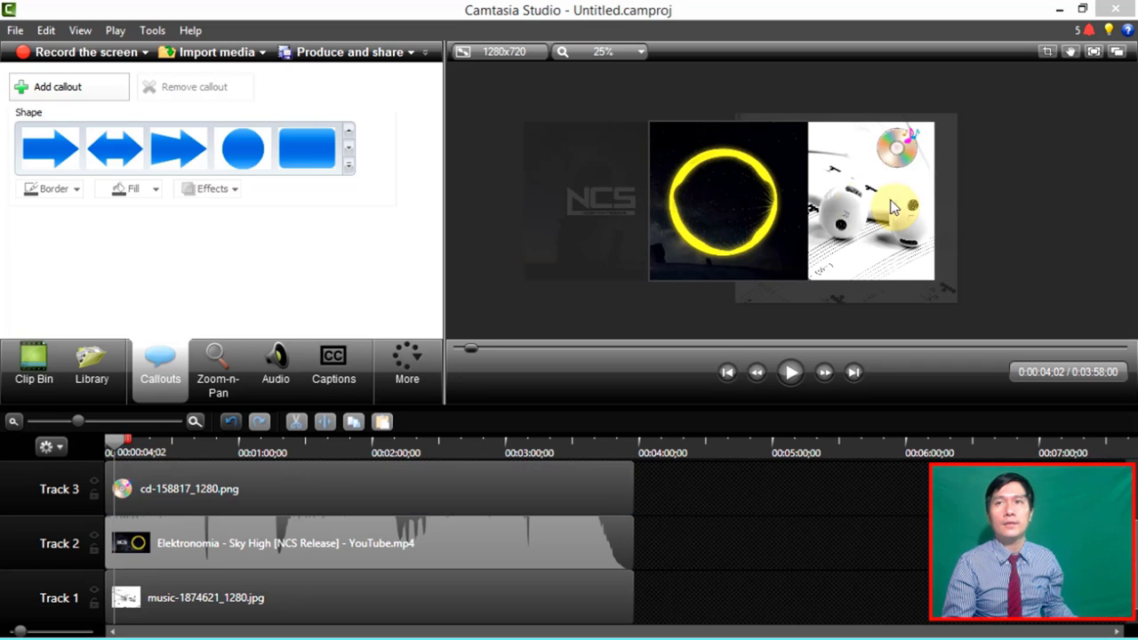
# - Narrow the video from its right edge so that edge lies on the vertical centre line of the frame
pyautogui.click(828, 204)
pyautogui.click(803, 229)
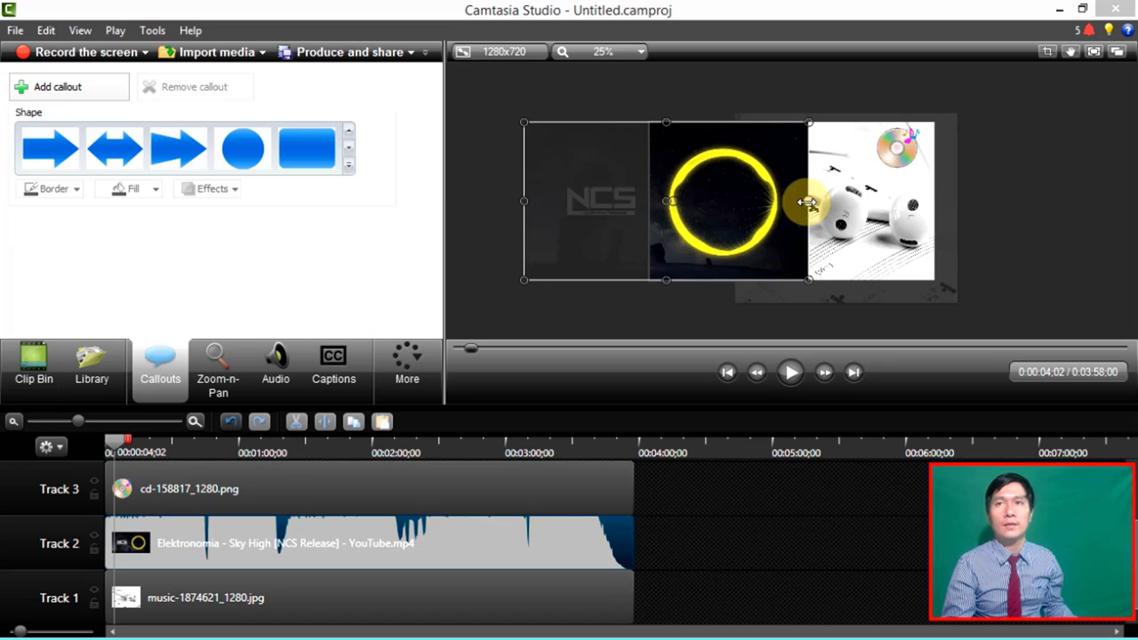
pyautogui.moveTo(807, 202); pyautogui.dragTo(791, 203)
# - Enlarge the CD image slightly and move it onto the frame's vertical centre line, near the upper edge
pyautogui.click(933, 202)
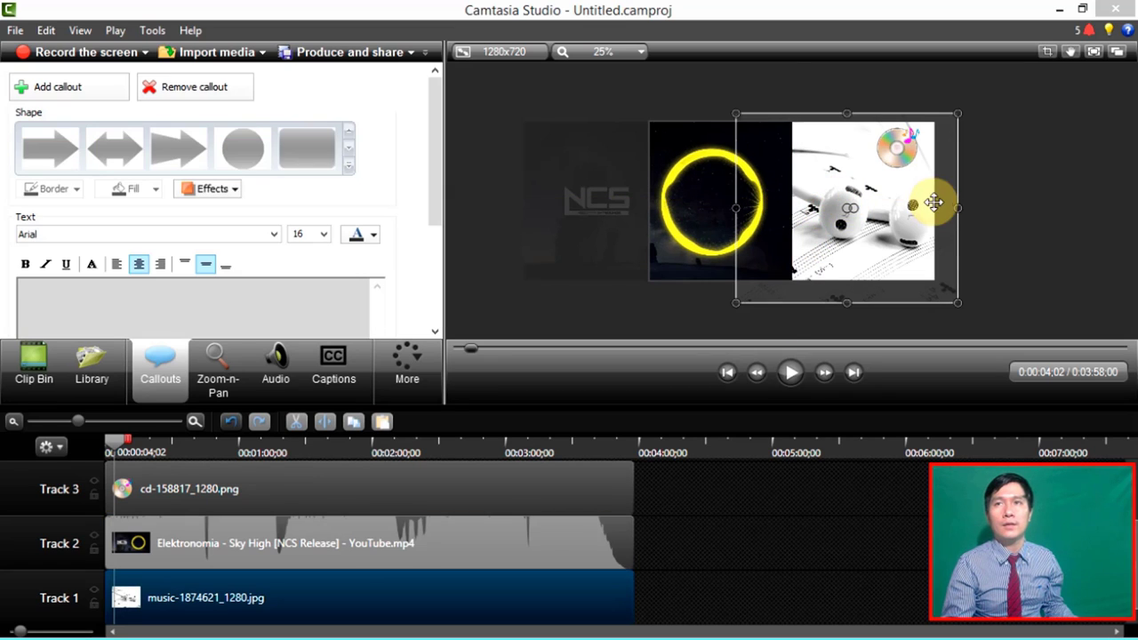
pyautogui.click(907, 161)
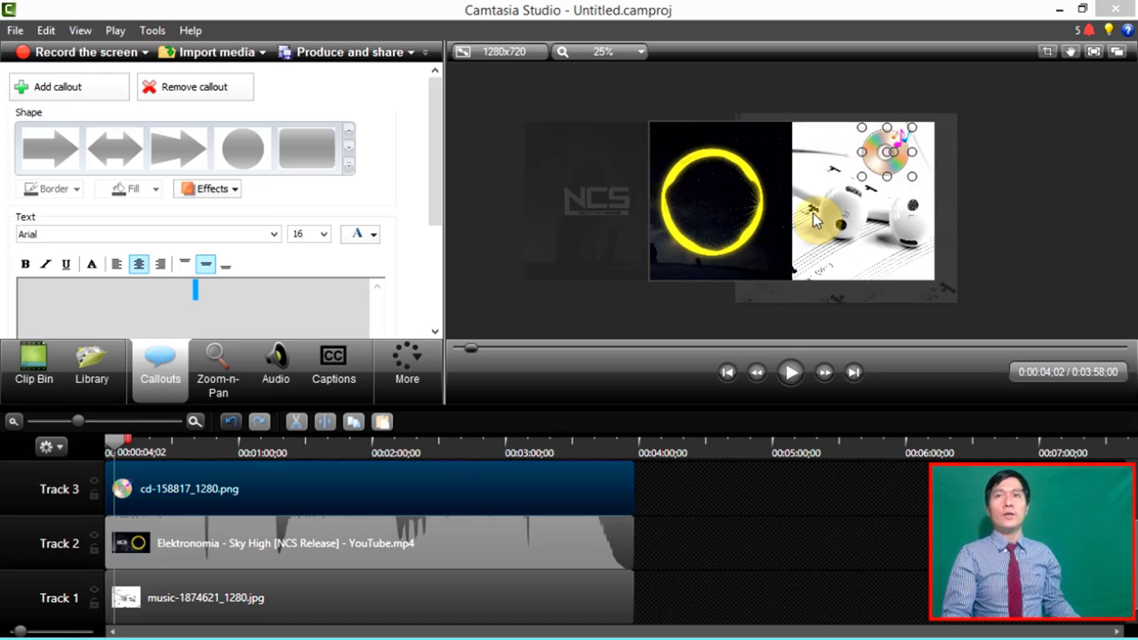
pyautogui.moveTo(888, 164); pyautogui.dragTo(791, 154)
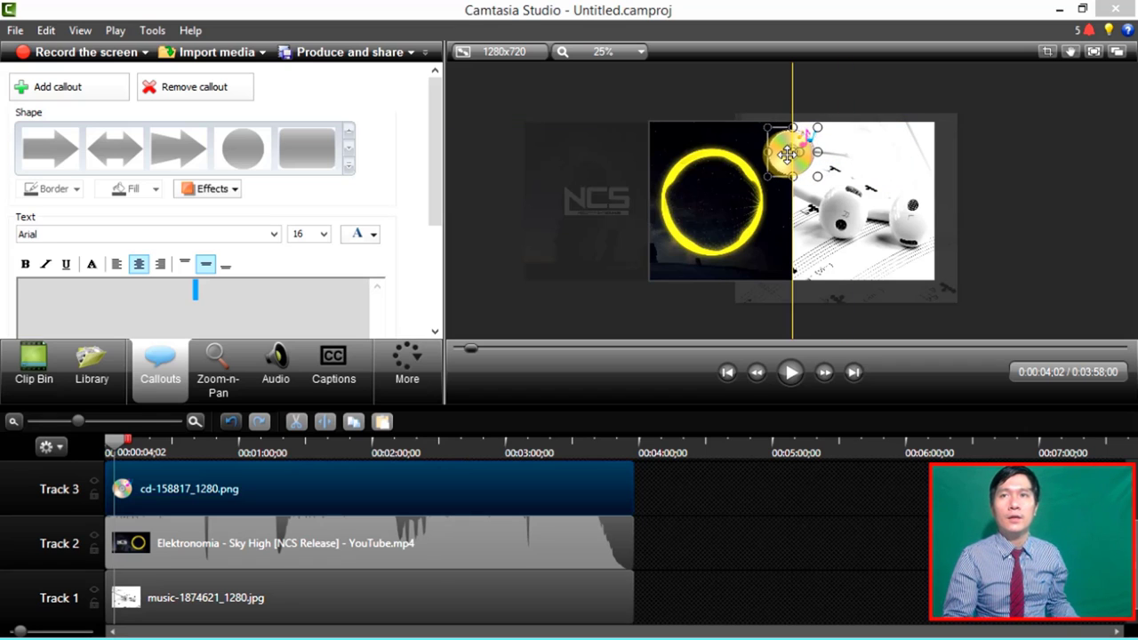
# - Move the CD image from the vertical centre line to the upper middle of the music image, above the earphones
pyautogui.click(834, 200)
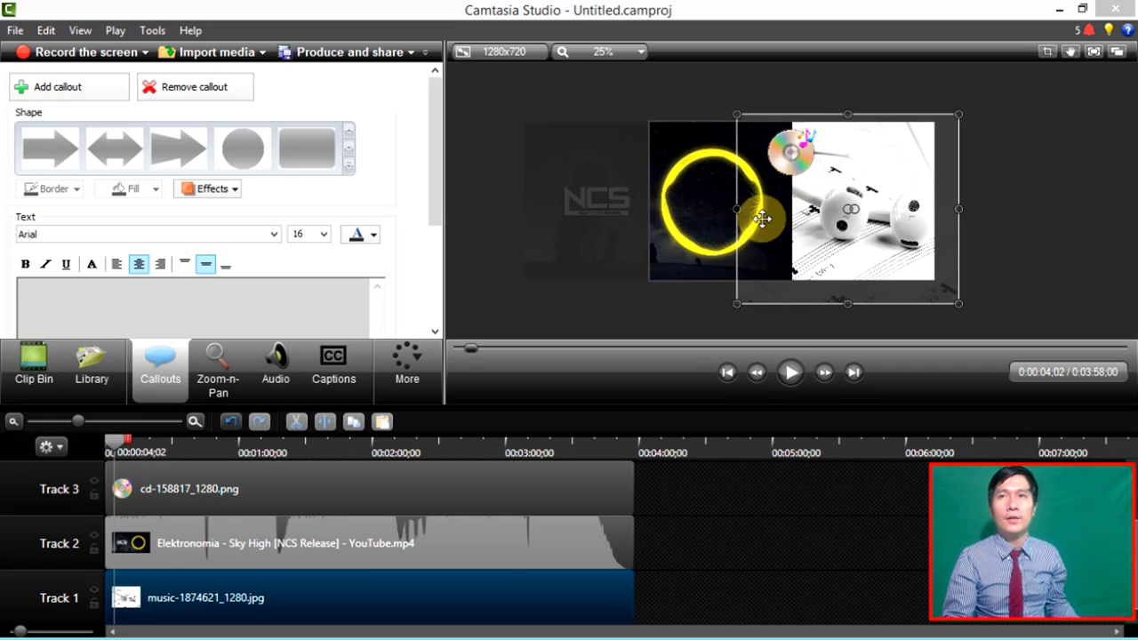
pyautogui.click(806, 155)
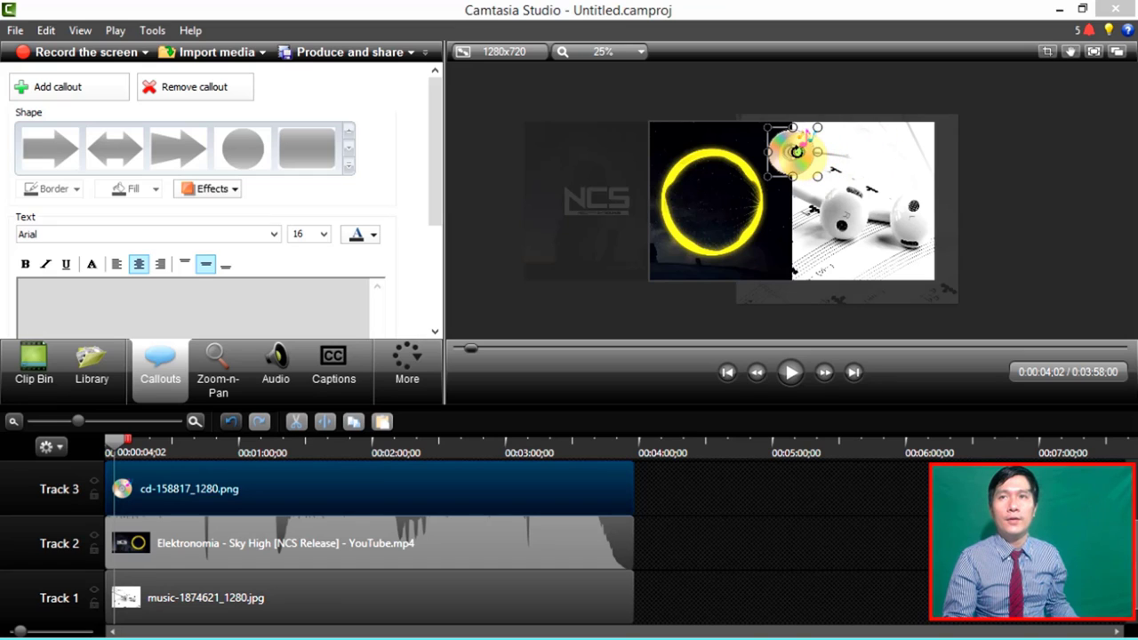
pyautogui.moveTo(787, 153); pyautogui.dragTo(861, 153)
pyautogui.moveTo(892, 128); pyautogui.dragTo(898, 155)
pyautogui.click(931, 149)
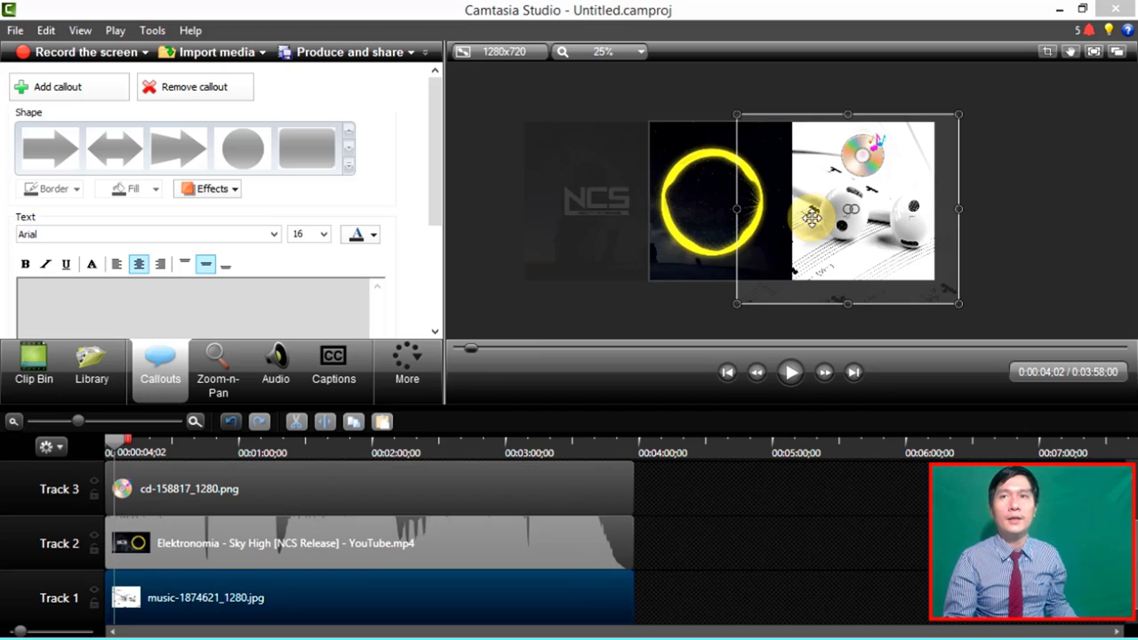
pyautogui.click(763, 238)
pyautogui.click(1077, 161)
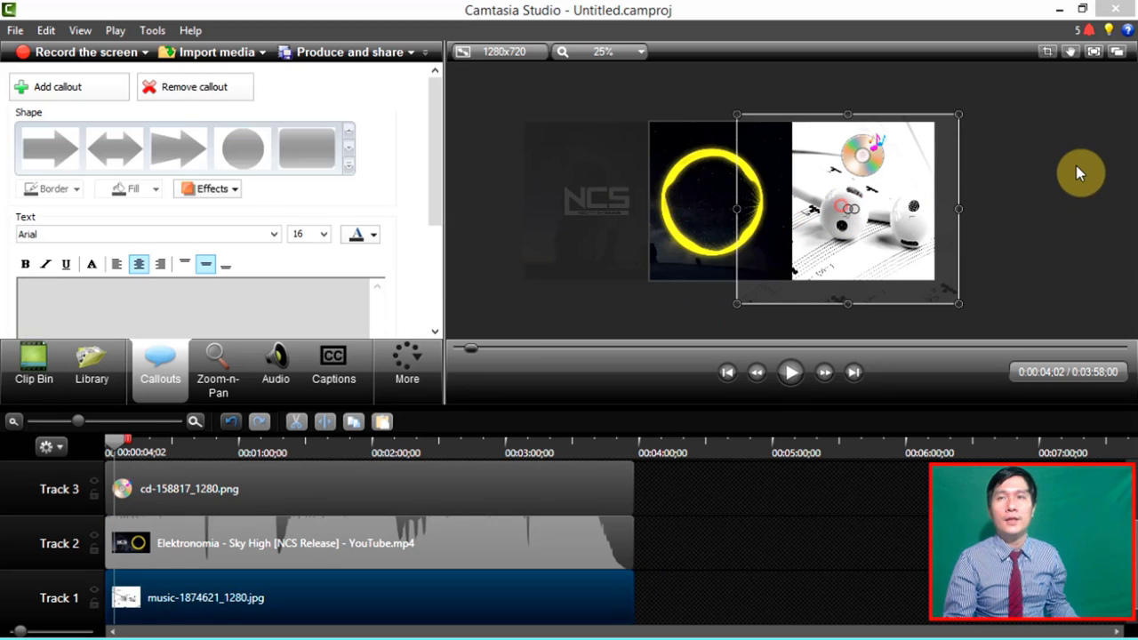
pyautogui.click(1080, 159)
pyautogui.click(451, 578)
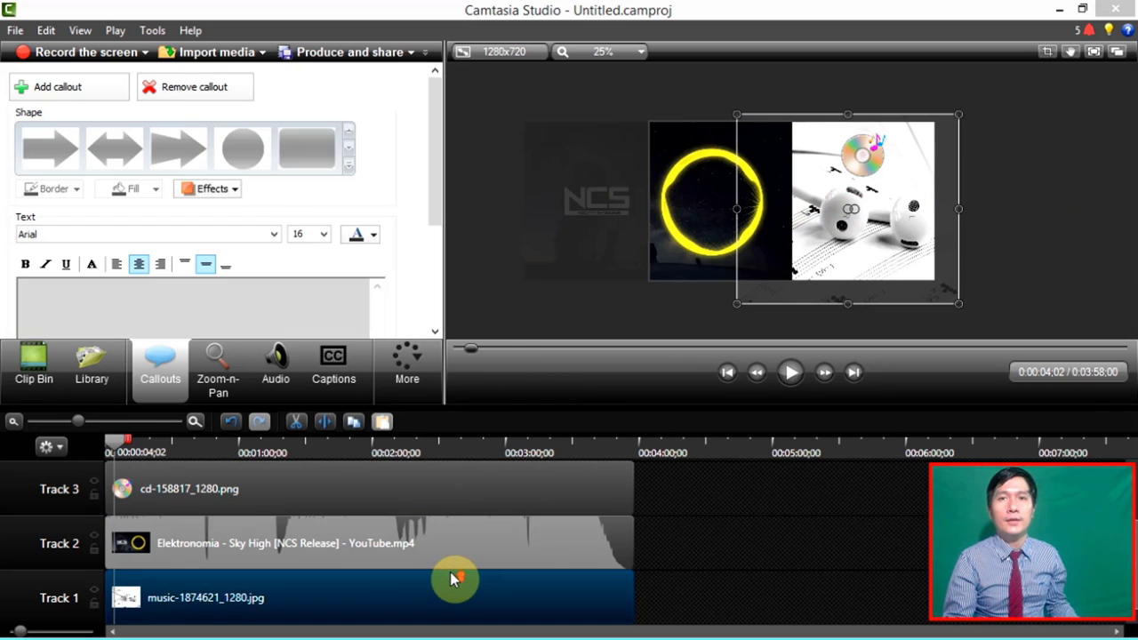
pyautogui.scroll(2, 450, 572)
pyautogui.scroll(-2, 453, 568)
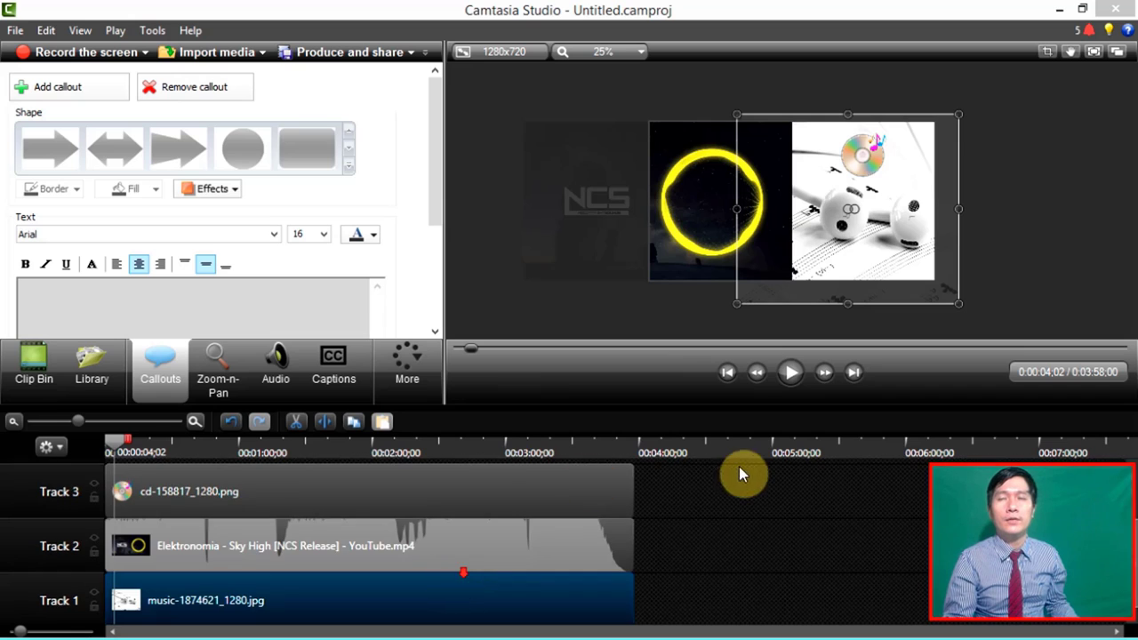
pyautogui.click(457, 454)
pyautogui.moveTo(466, 451); pyautogui.dragTo(474, 520)
# - Return the playhead to the timeline start and enlarge the CD image slightly, placing it at about X 348, Y 184
pyautogui.hotkey('ctrl', 'Home')
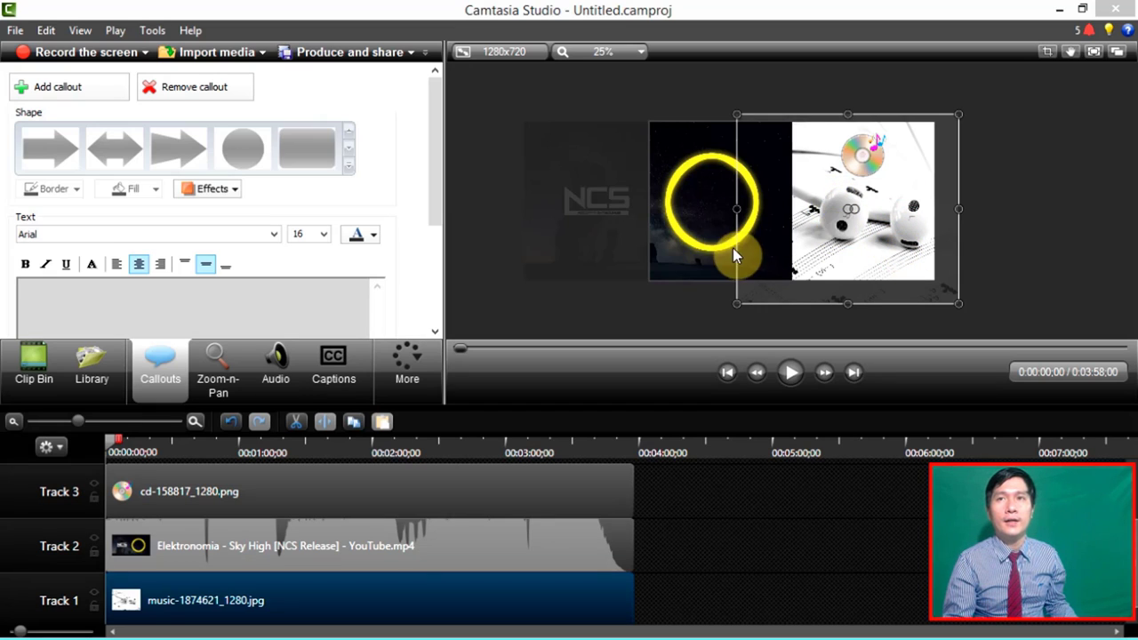
pyautogui.click(870, 165)
pyautogui.moveTo(888, 177); pyautogui.dragTo(860, 169)
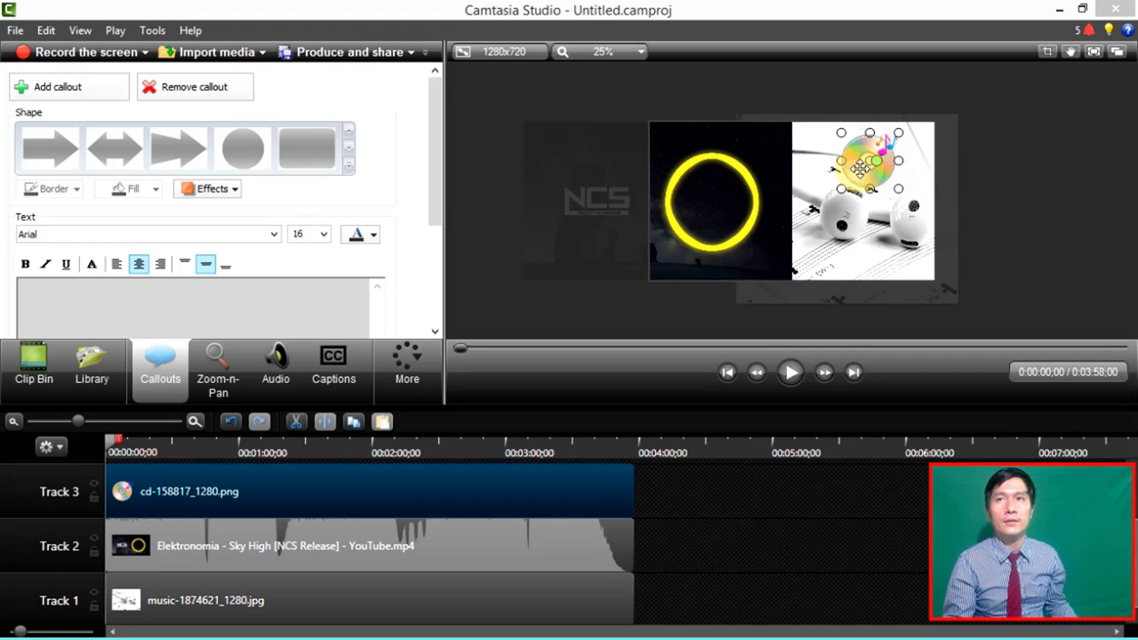
# - Display the visual properties of the CD image
pyautogui.click(402, 361)
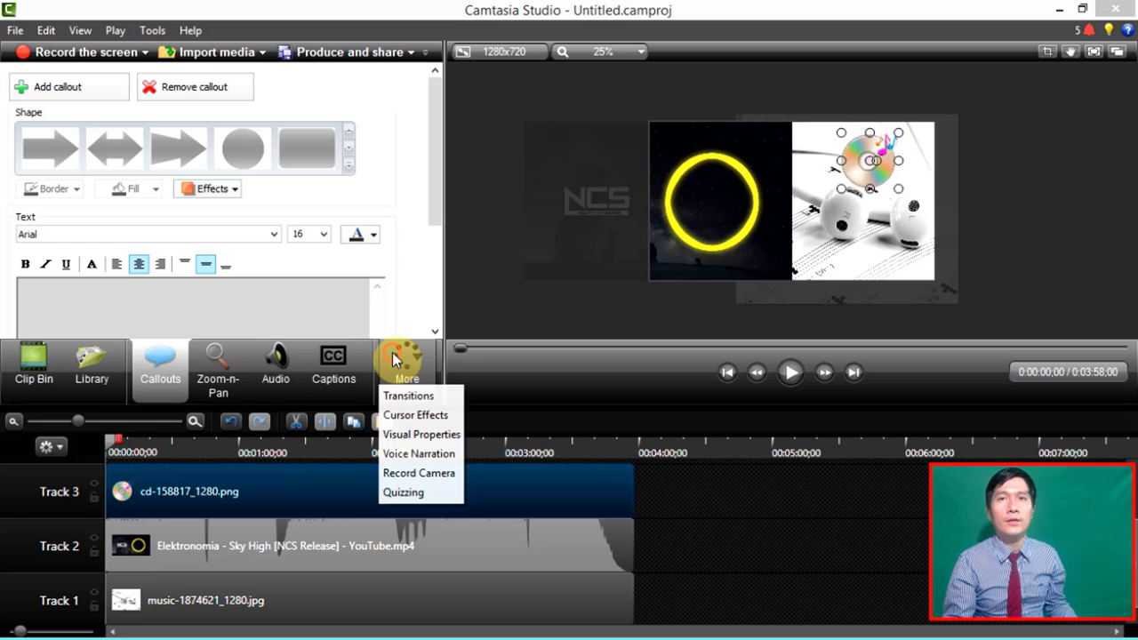
pyautogui.click(402, 435)
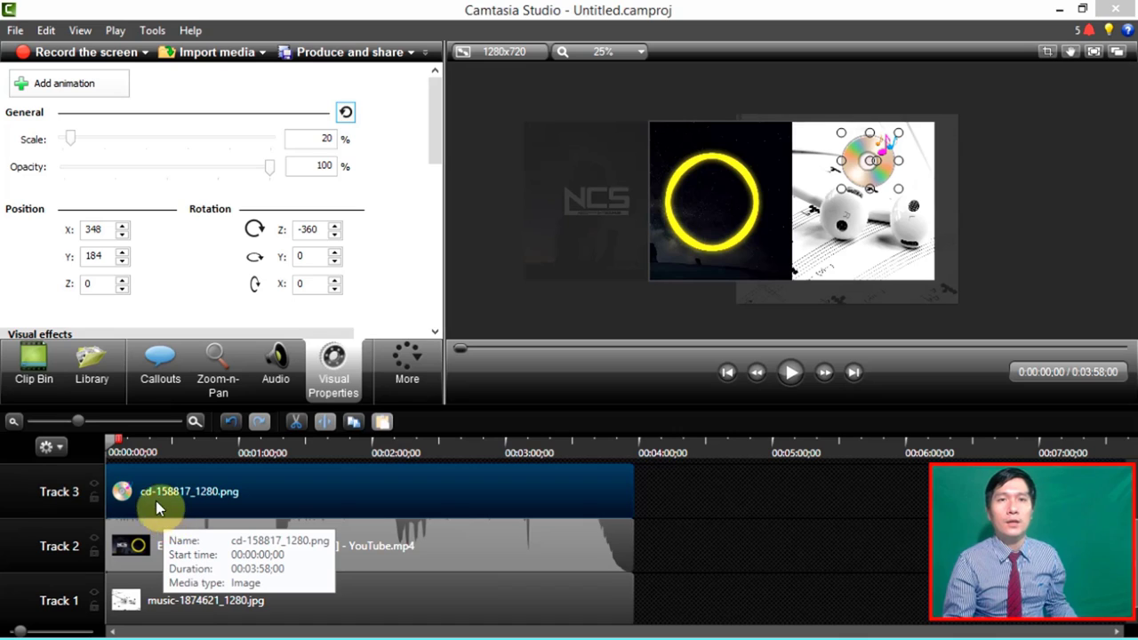
pyautogui.scroll(1, 356, 534)
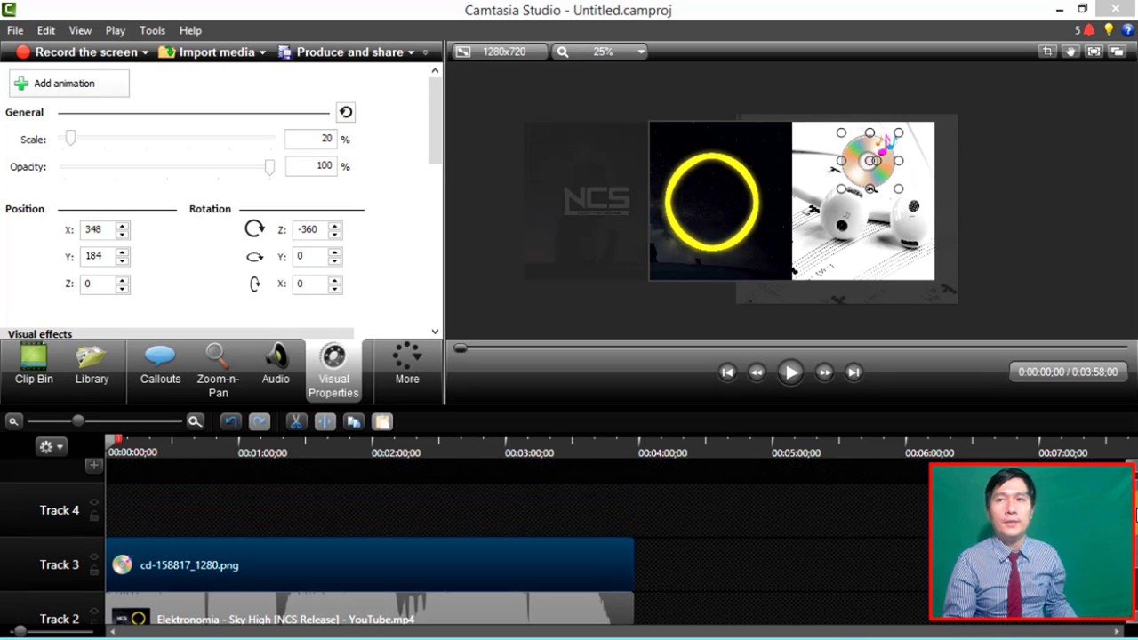
pyautogui.scroll(-1, 356, 534)
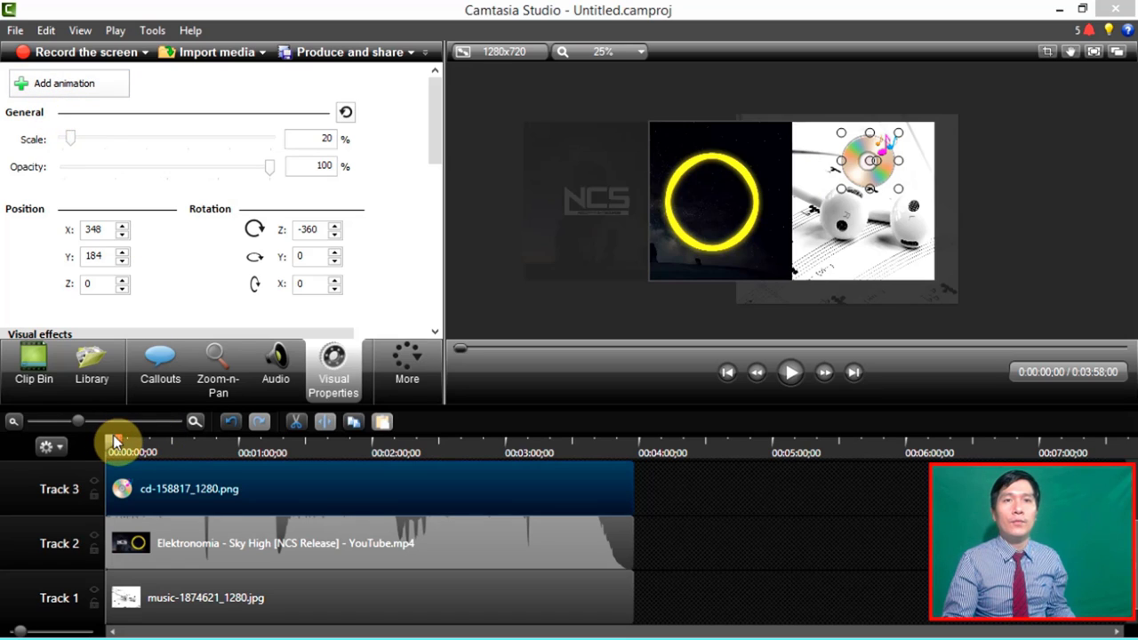
# - Add an animation at the start of the CD clip and set its Z rotation to -1440
pyautogui.moveTo(140, 439); pyautogui.dragTo(114, 445)
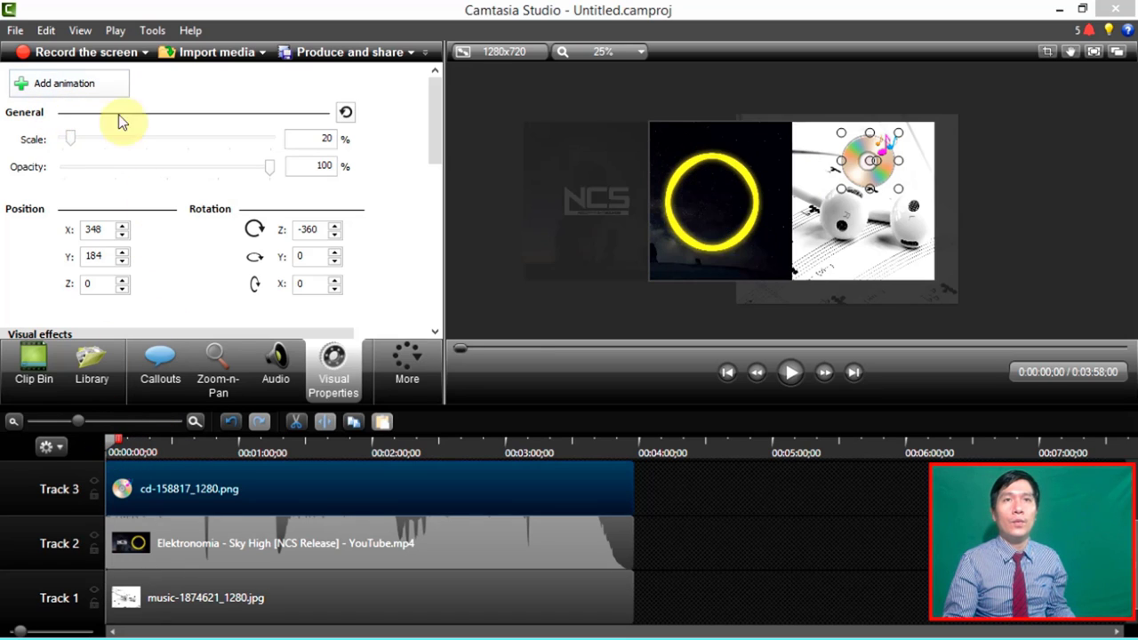
pyautogui.click(49, 84)
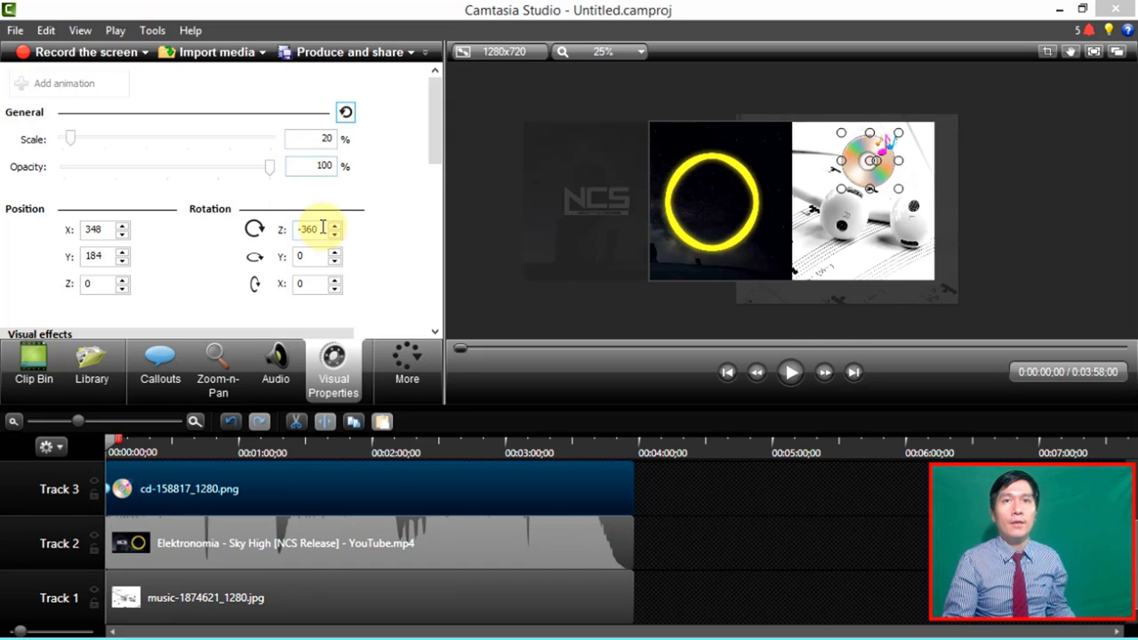
pyautogui.moveTo(320, 229); pyautogui.dragTo(281, 228)
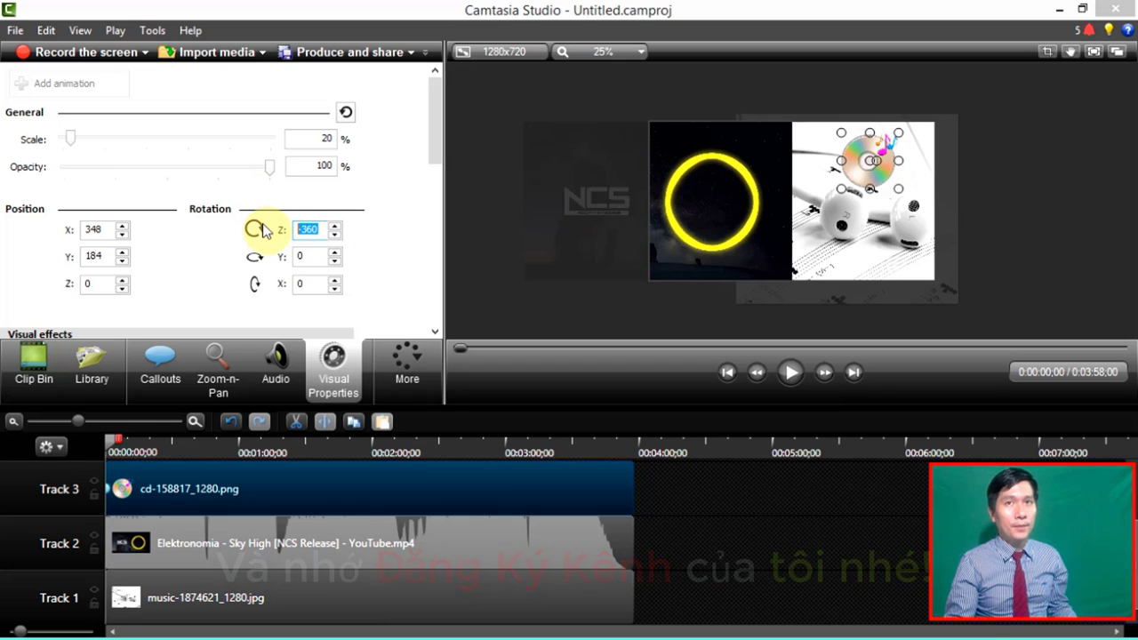
pyautogui.write('-')
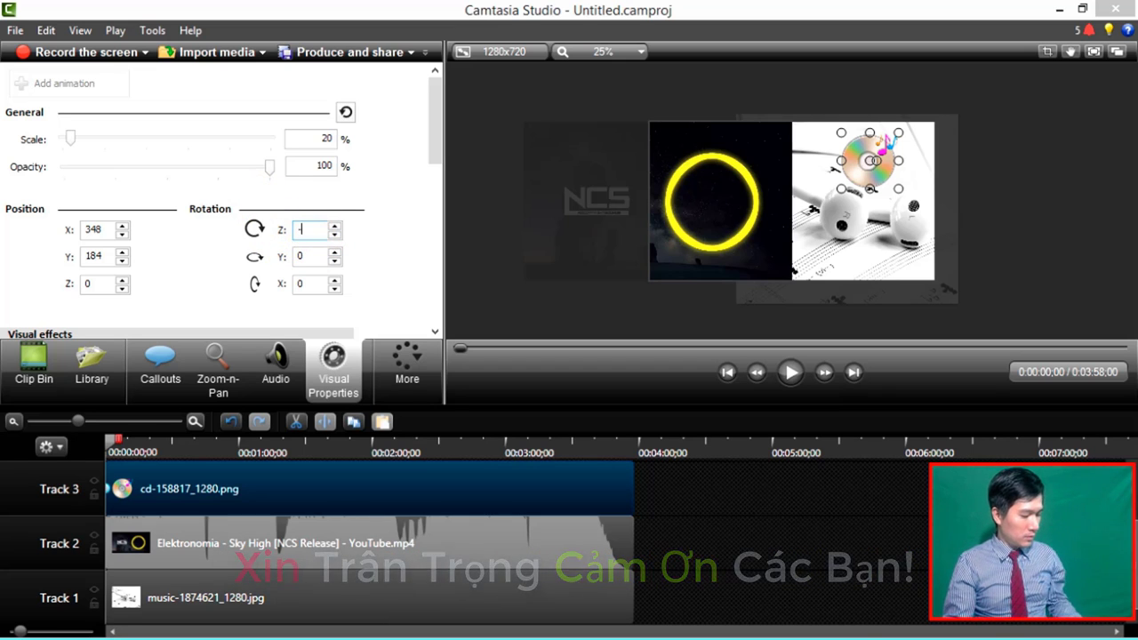
pyautogui.write('1440')
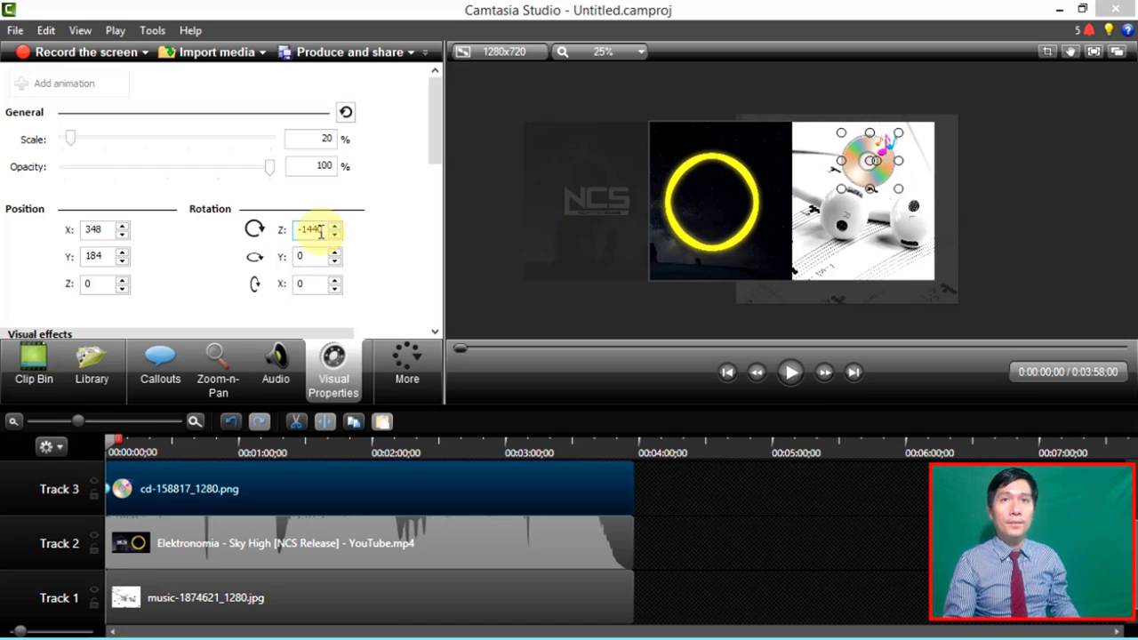
# - Set the CD animation's Z rotation to -7200
pyautogui.moveTo(320, 228); pyautogui.dragTo(283, 232)
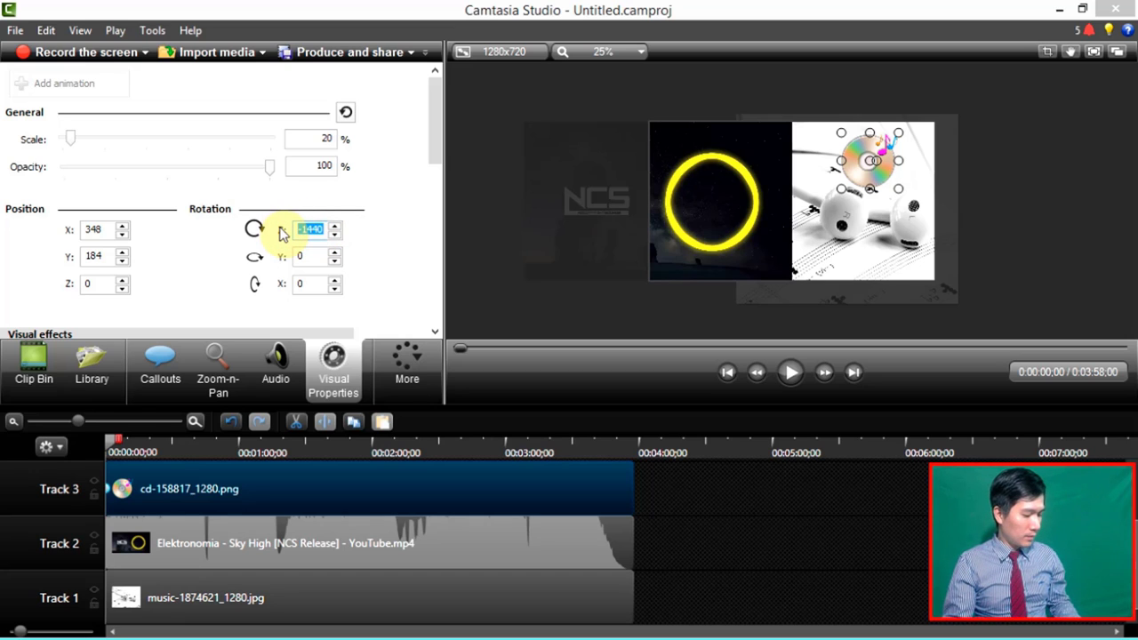
pyautogui.write('75')
pyautogui.press('BackSpace')
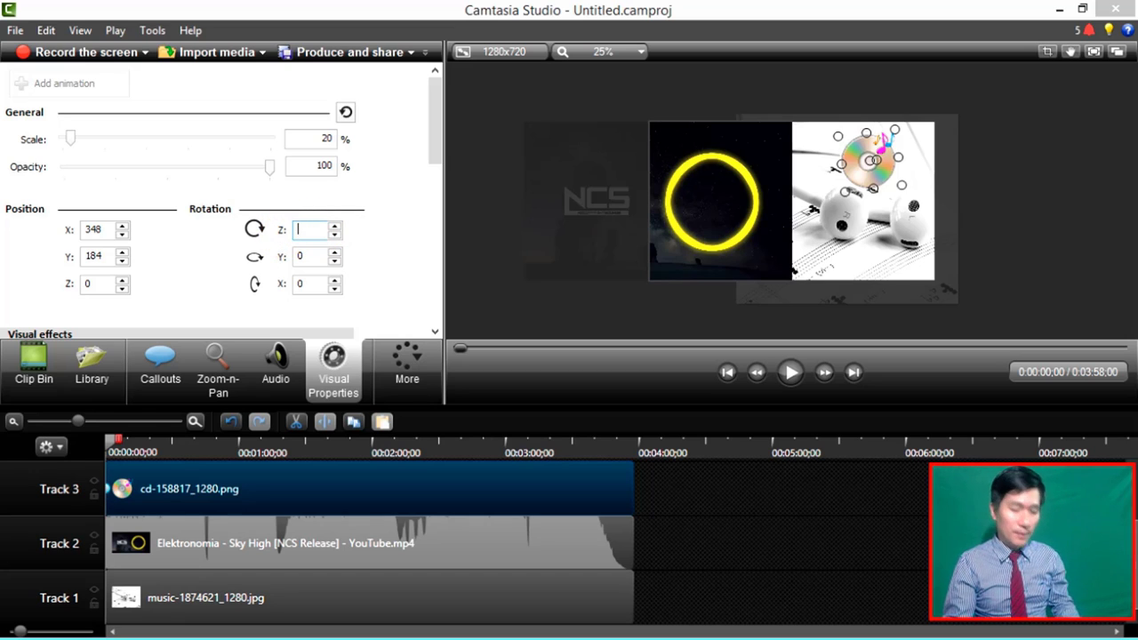
pyautogui.write('-7200')
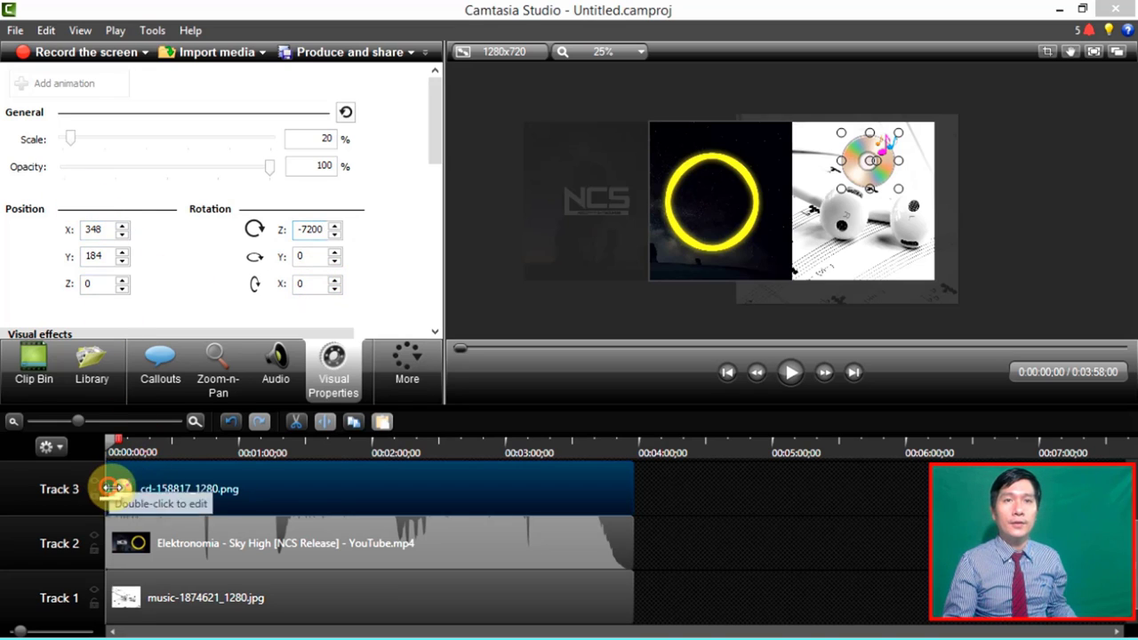
# - Stretch the CD animation to just past 1 minute on the timeline and play it from the start to check the spin
pyautogui.moveTo(105, 488); pyautogui.dragTo(259, 488)
pyautogui.click(130, 449)
pyautogui.moveTo(129, 447); pyautogui.dragTo(93, 443)
pyautogui.click(782, 372)
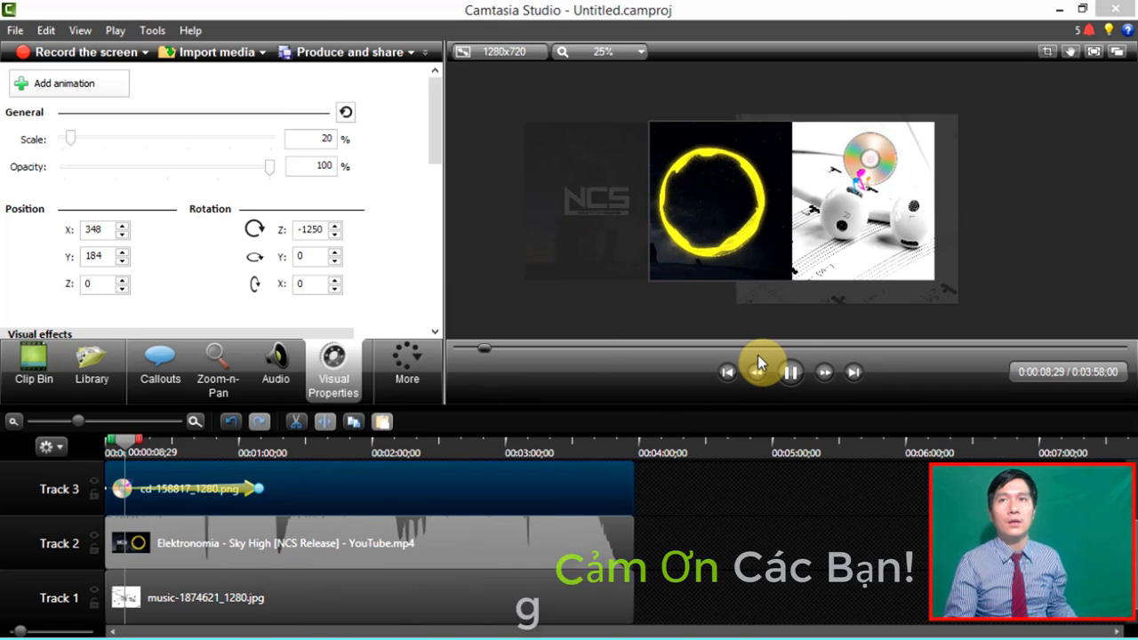
pyautogui.press('space')
# - Move the CD image onto the ring in the video and play on to check its spinning movement
pyautogui.click(870, 176)
pyautogui.moveTo(870, 166); pyautogui.dragTo(716, 200)
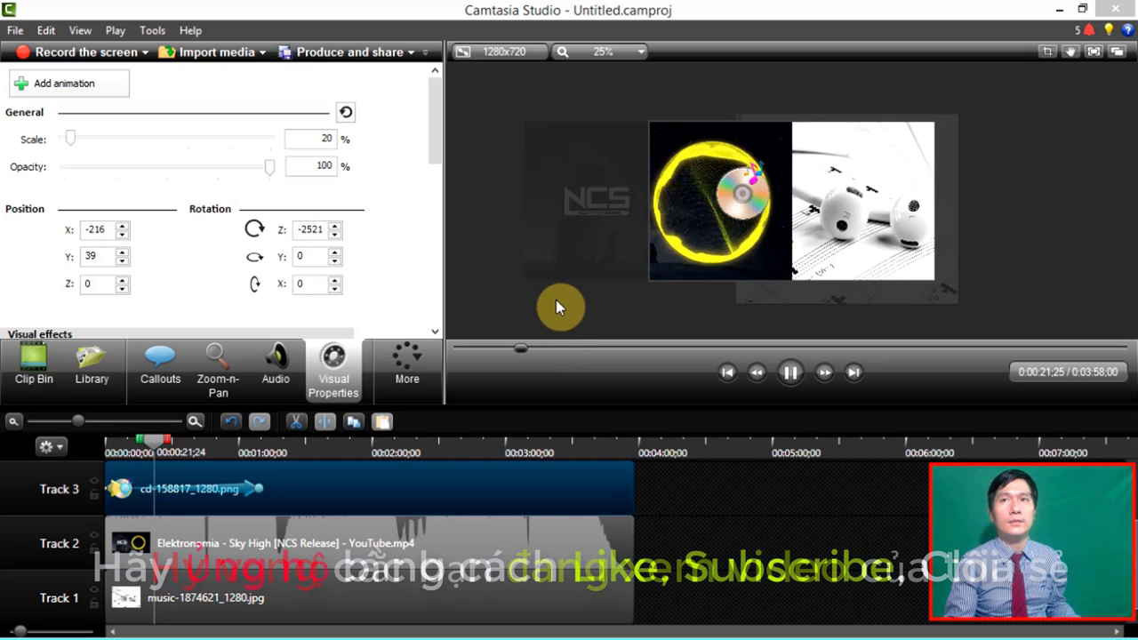
pyautogui.press('space')
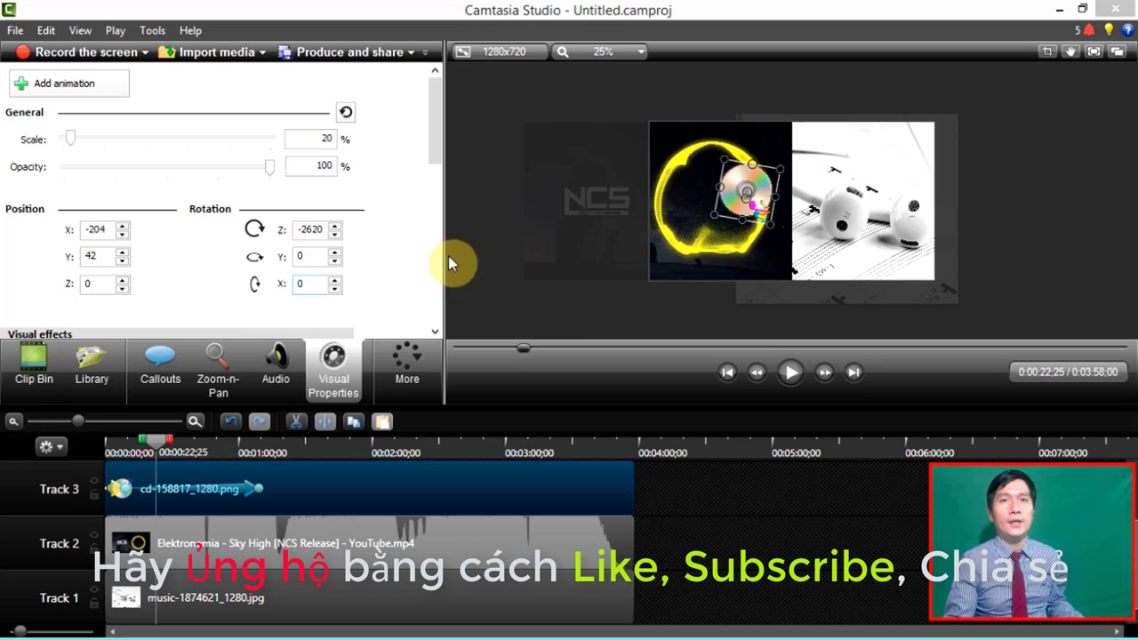
pyautogui.click(754, 206)
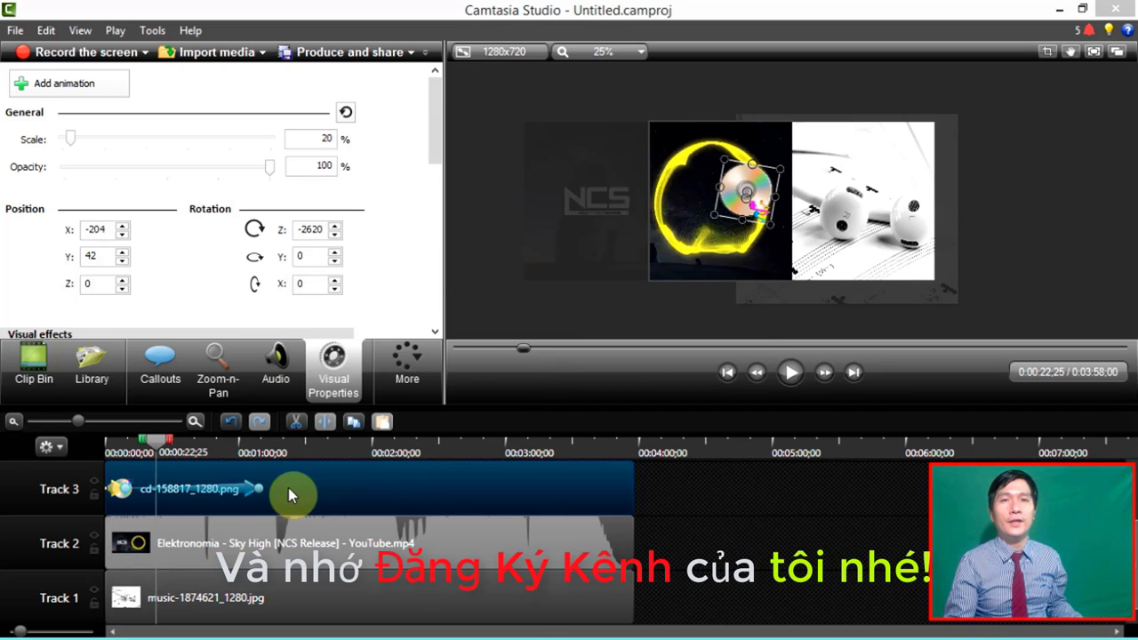
# - Delete both animations from the CD clip on Track 3
pyautogui.click(237, 495)
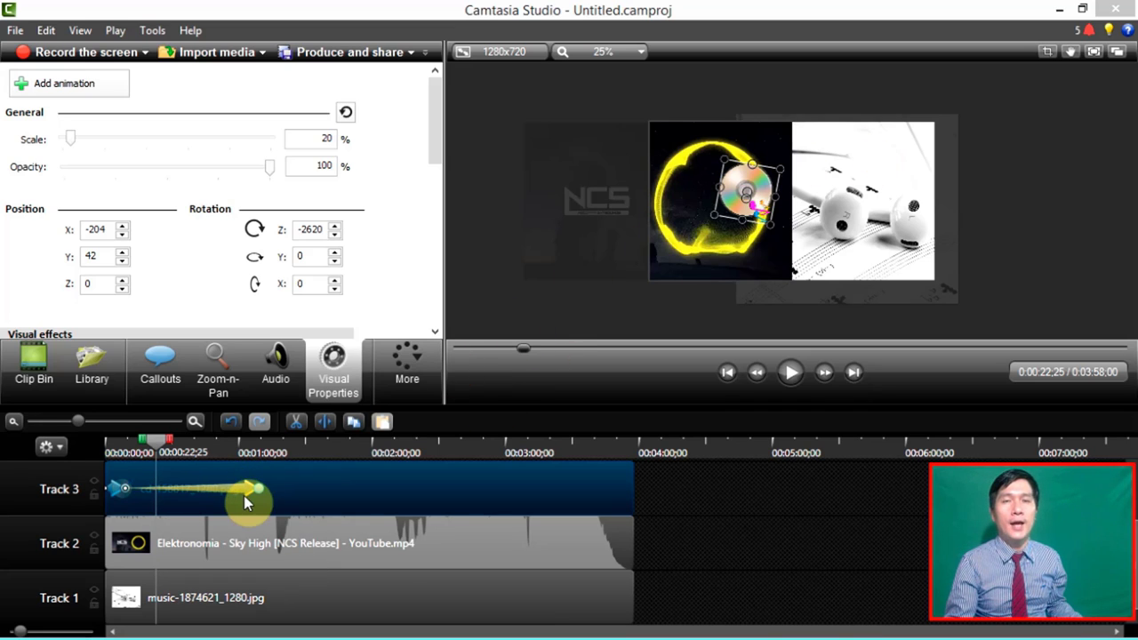
pyautogui.click(244, 490)
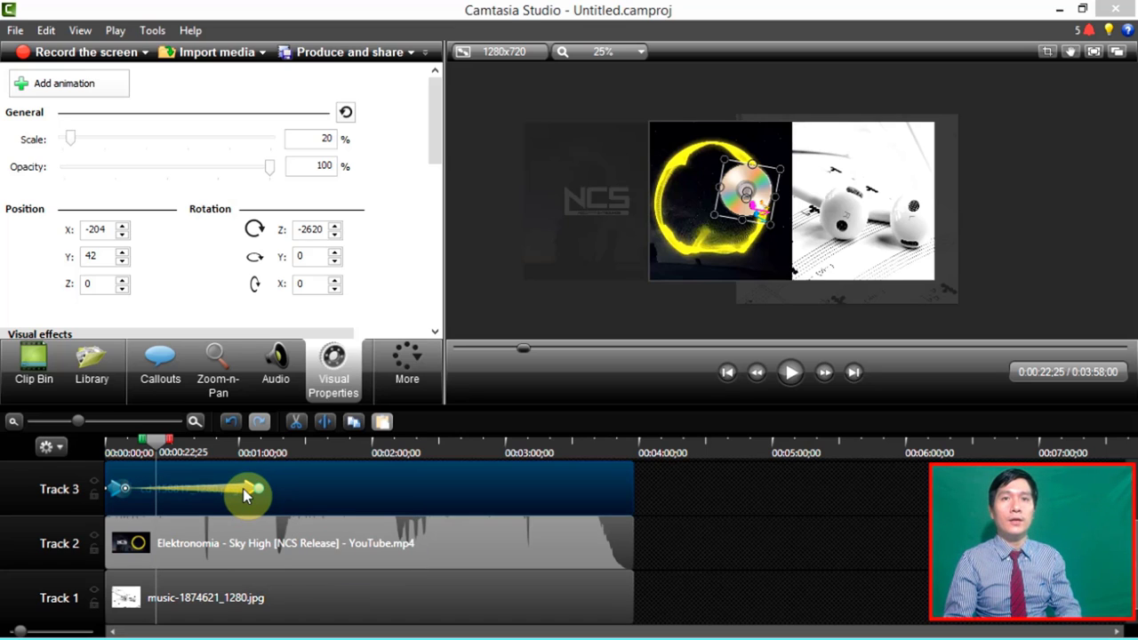
pyautogui.press('Delete')
pyautogui.click(122, 487)
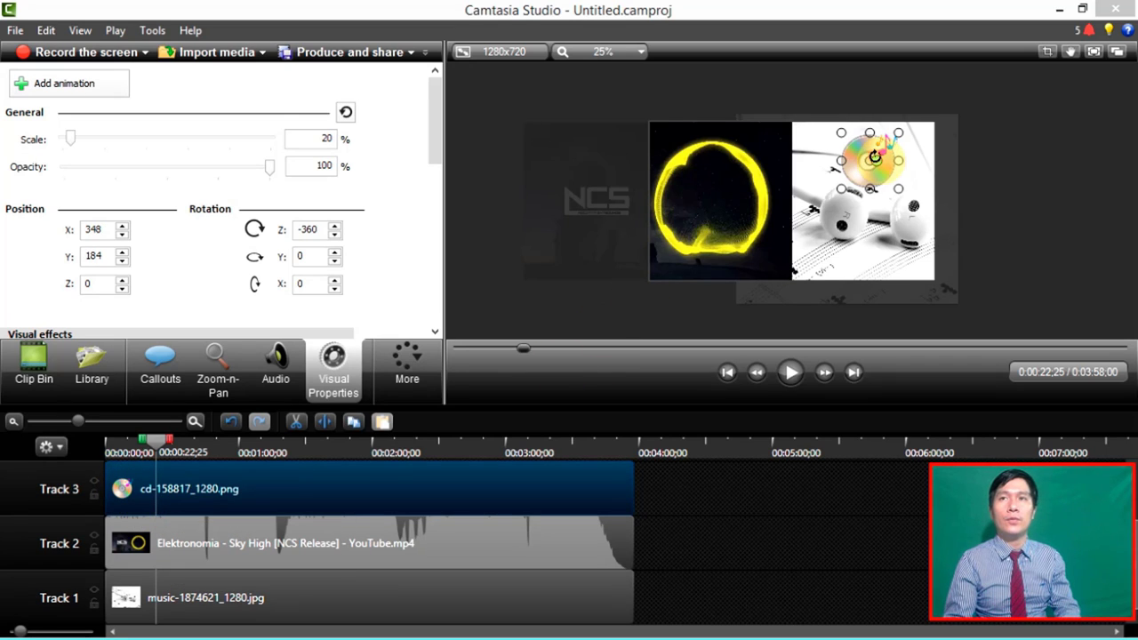
# - Place the CD image inside the video's ring at about X -379, Y 24 and set its scale to 100% at the timeline start
pyautogui.moveTo(864, 163); pyautogui.dragTo(706, 198)
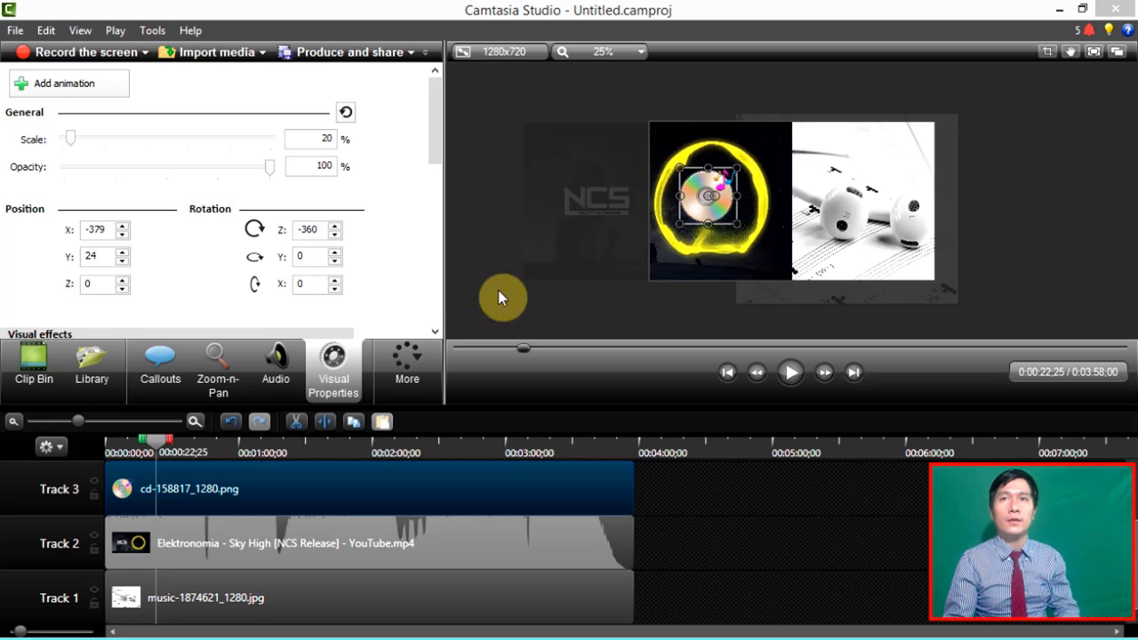
pyautogui.moveTo(142, 440); pyautogui.dragTo(91, 433)
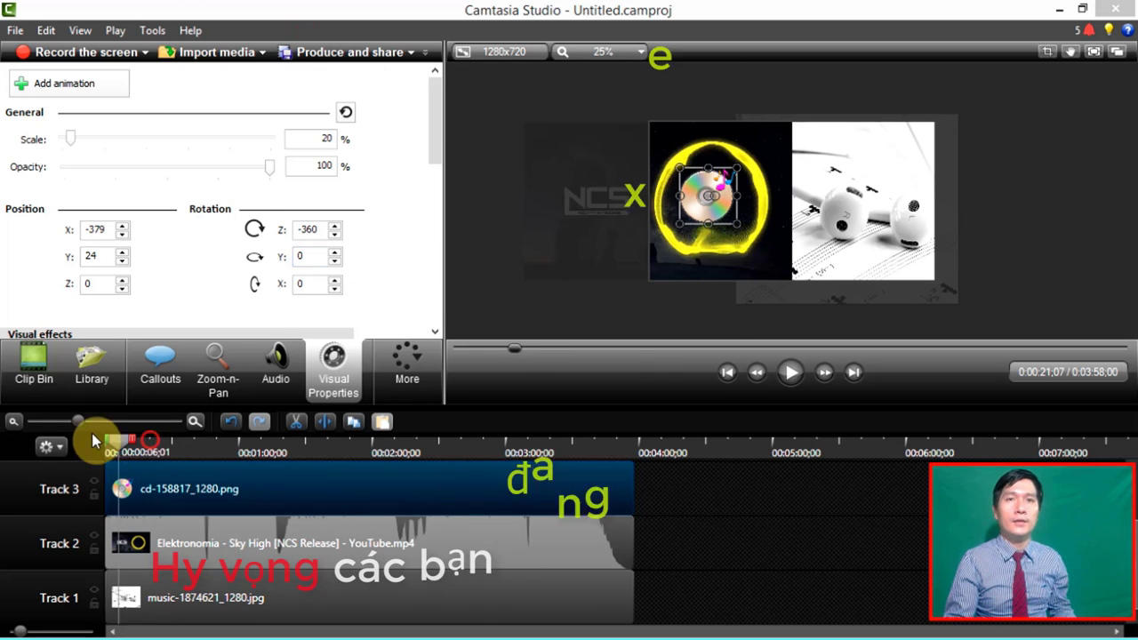
pyautogui.doubleClick(322, 139)
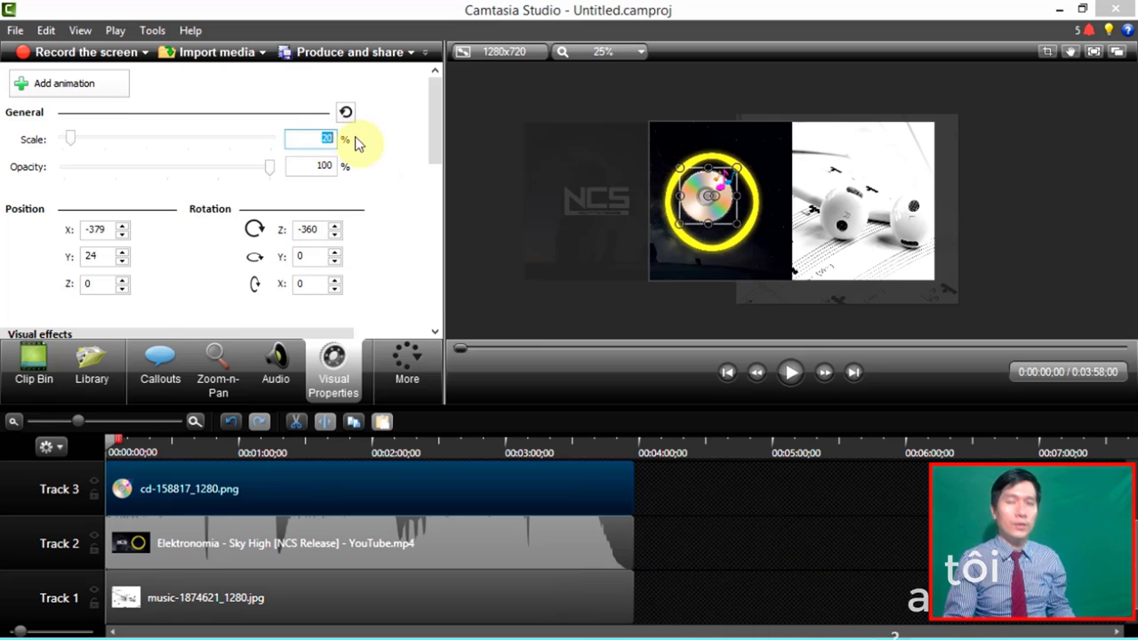
pyautogui.write('100')
pyautogui.press('Return')
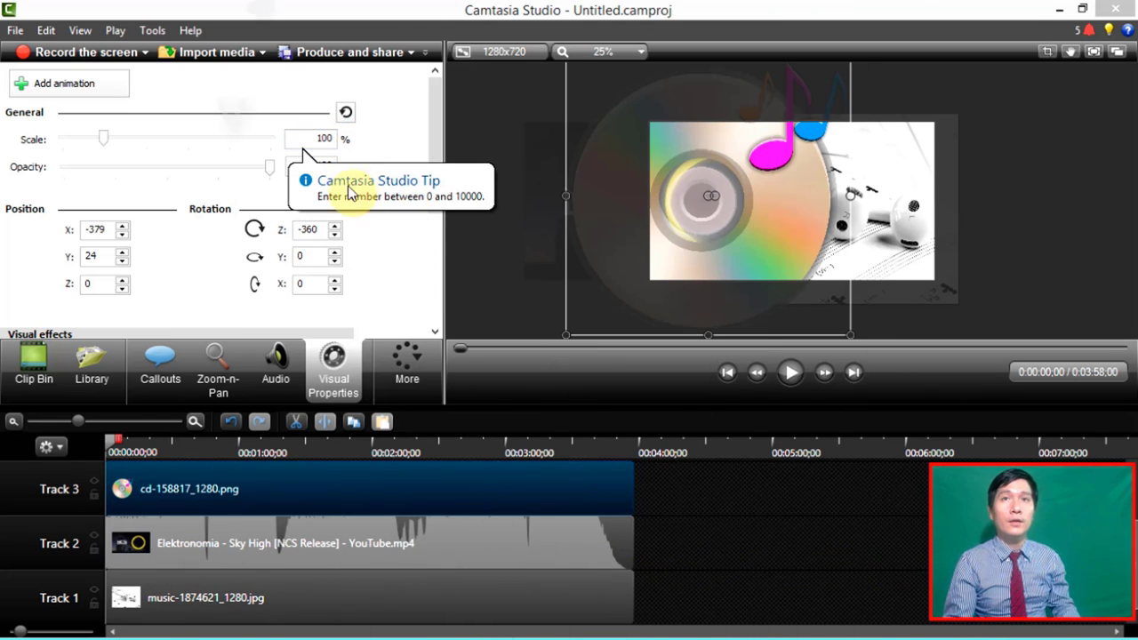
pyautogui.moveTo(297, 140); pyautogui.dragTo(356, 140)
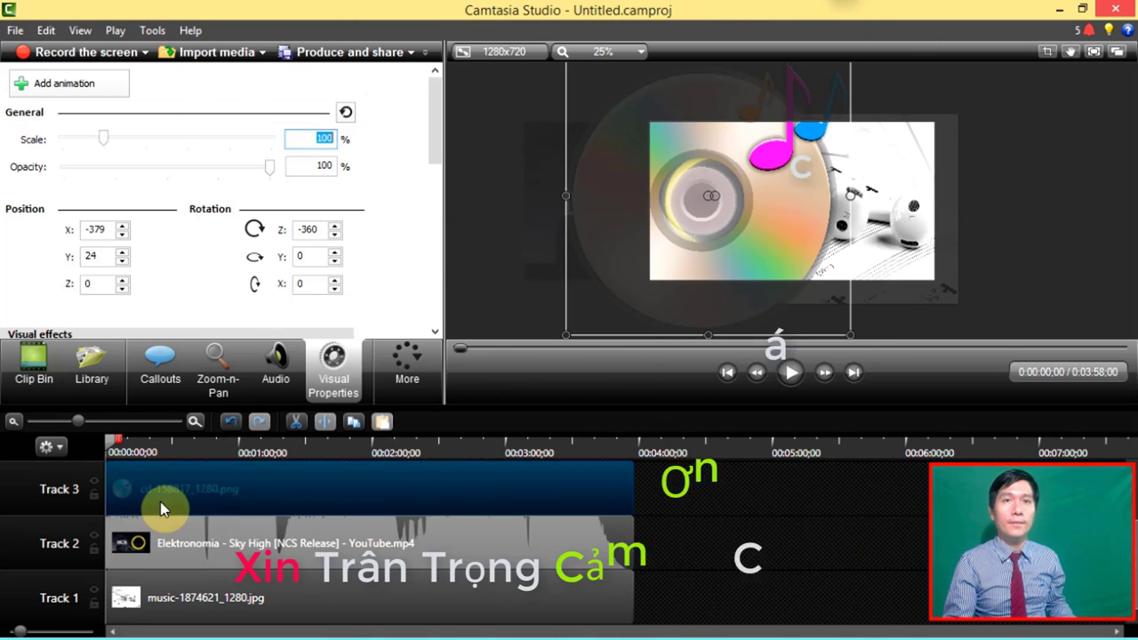
# - Add an animation at the start of the CD clip and set its scale to 100%
pyautogui.click(53, 83)
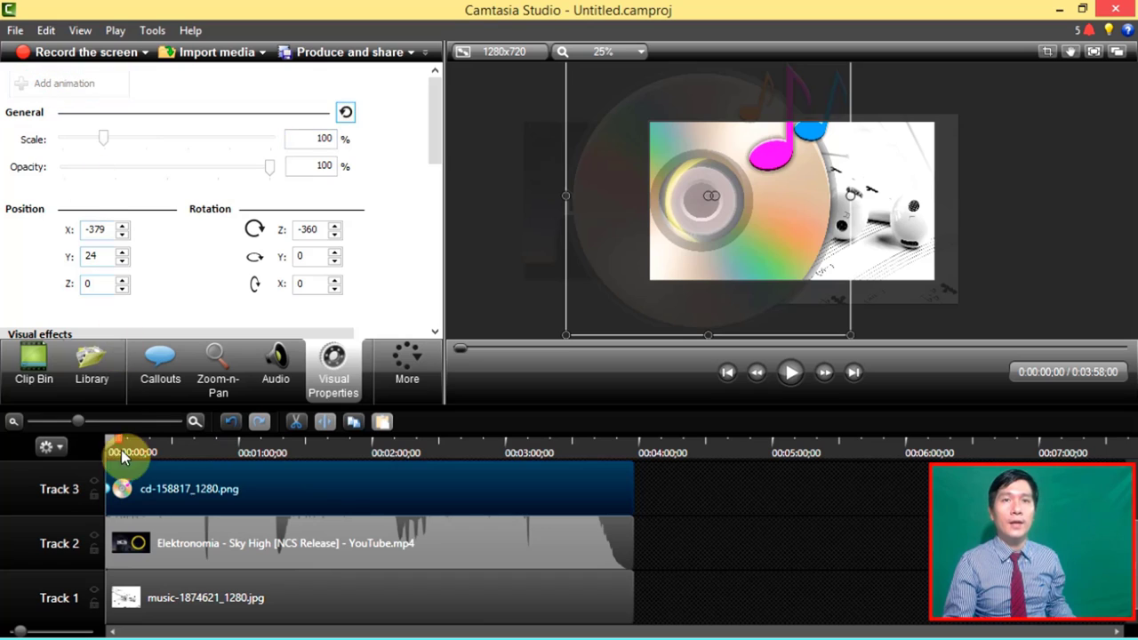
pyautogui.doubleClick(301, 137)
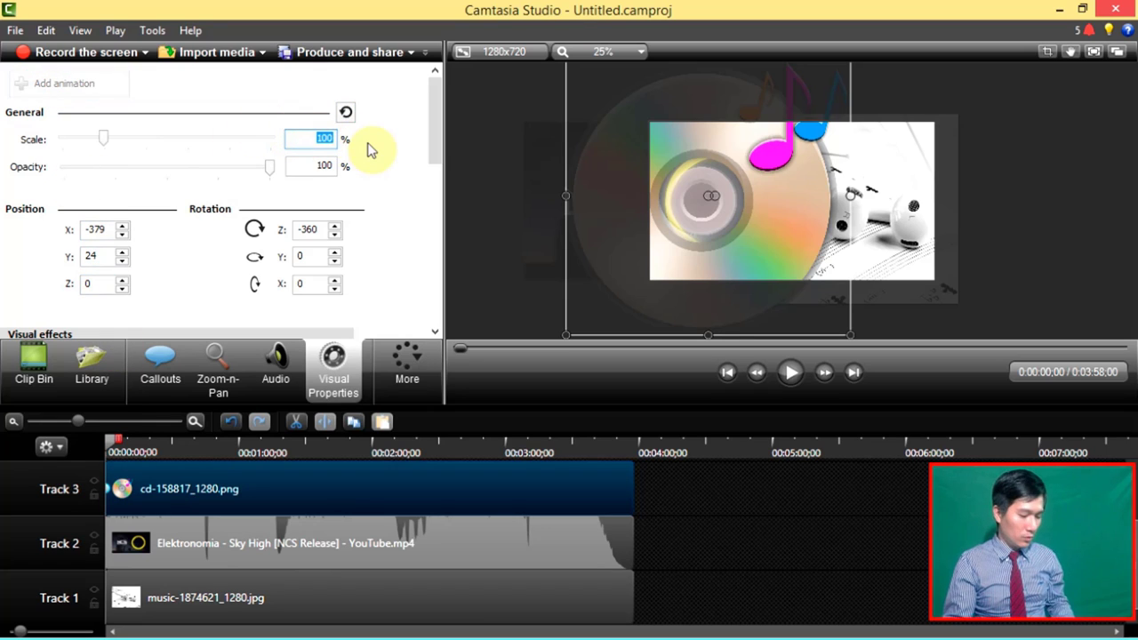
pyautogui.press('BackSpace')
pyautogui.write('100')
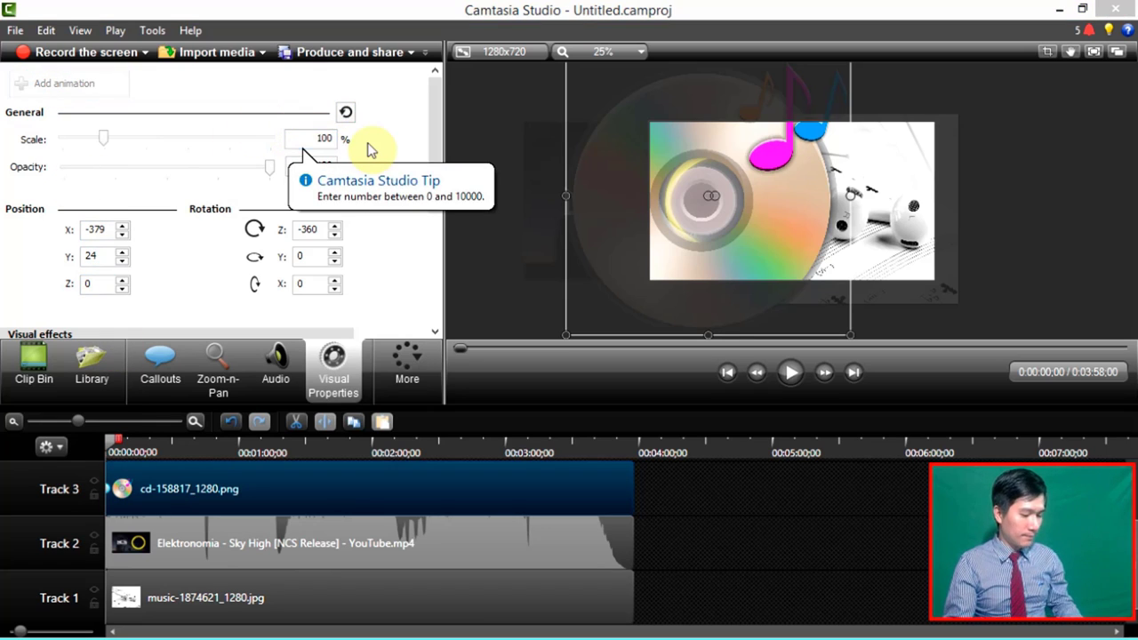
# - Try reducing the scale of the CD clip's start animation to about 56%
pyautogui.click(322, 141)
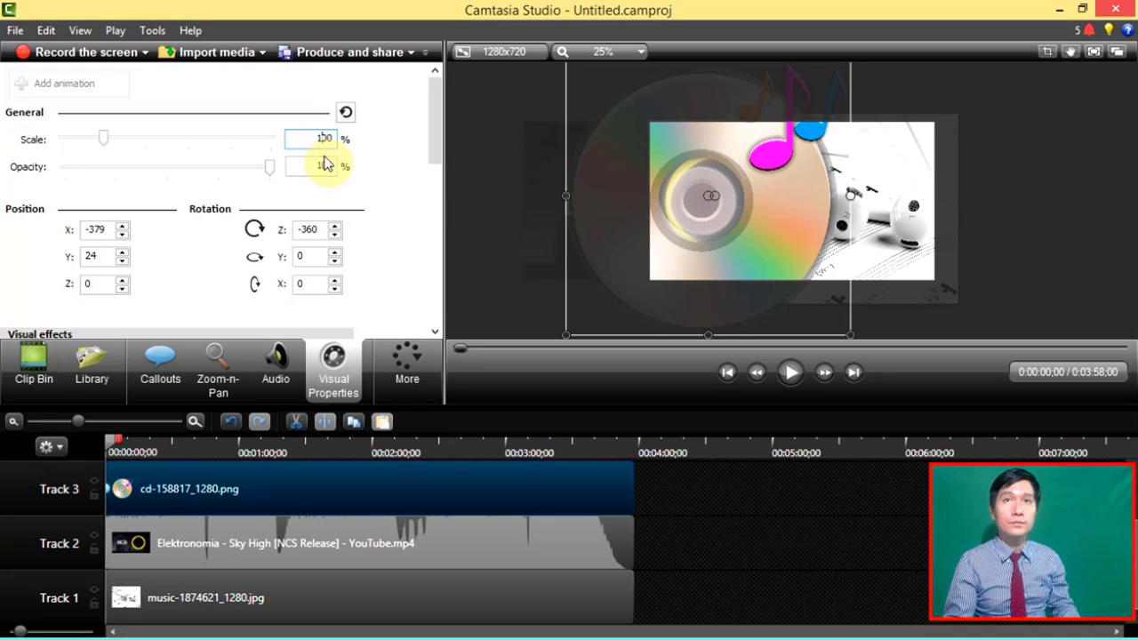
pyautogui.doubleClick(324, 138)
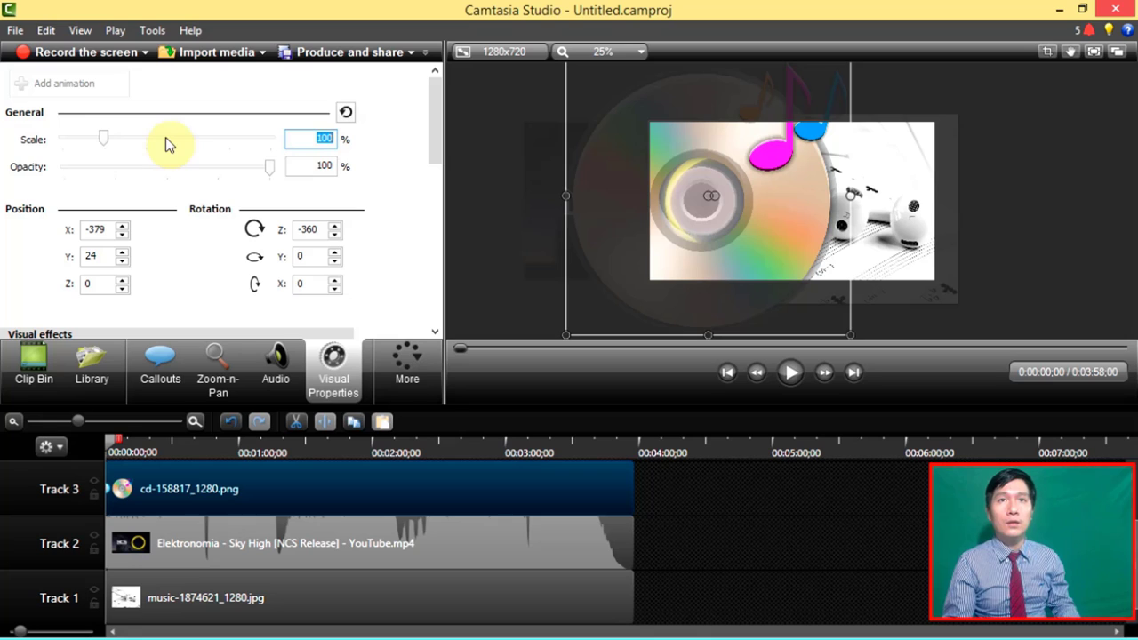
pyautogui.doubleClick(324, 231)
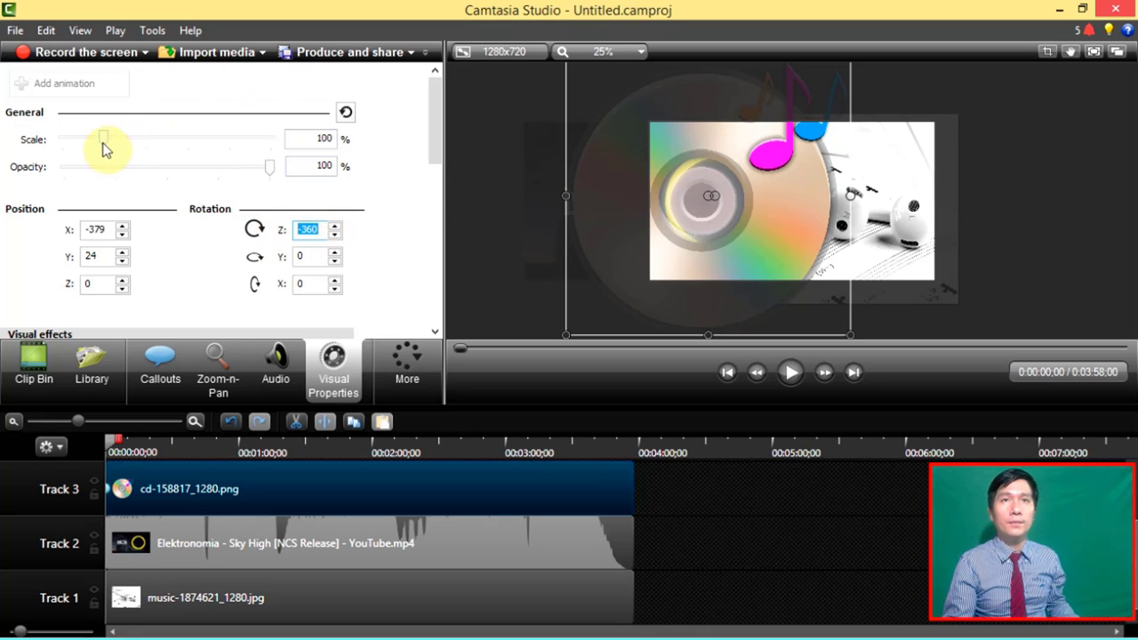
pyautogui.moveTo(103, 140); pyautogui.dragTo(86, 139)
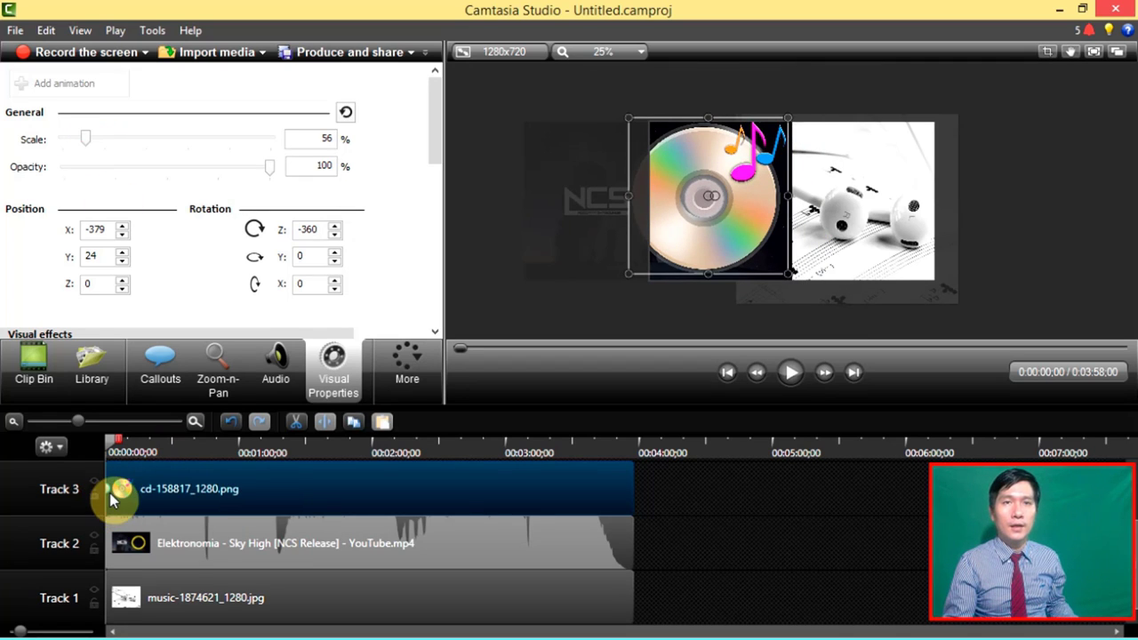
# - Delete the CD clip's start animation and fit the CD inside the yellow ring at 18% scale, X -366, Y 0
pyautogui.click(107, 487)
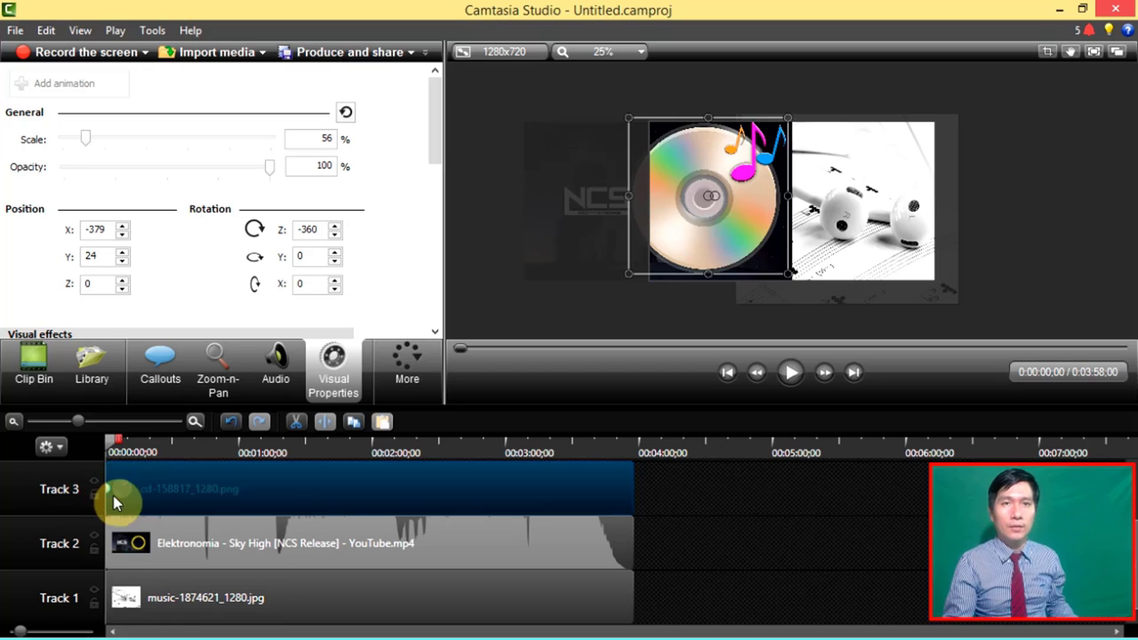
pyautogui.click(106, 489)
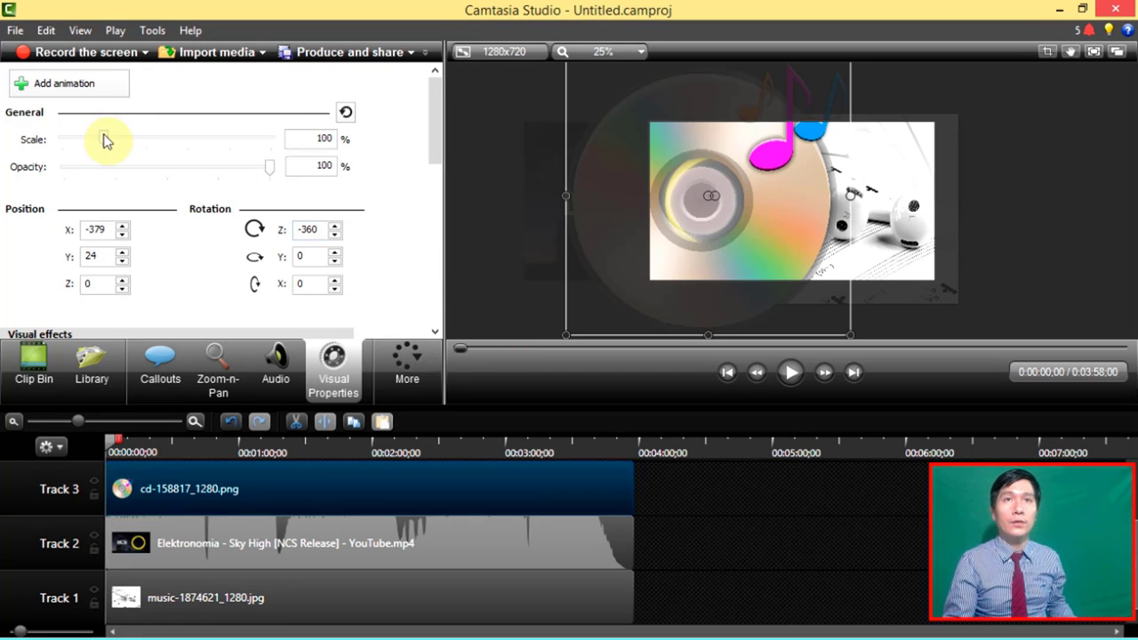
pyautogui.moveTo(103, 139); pyautogui.dragTo(68, 139)
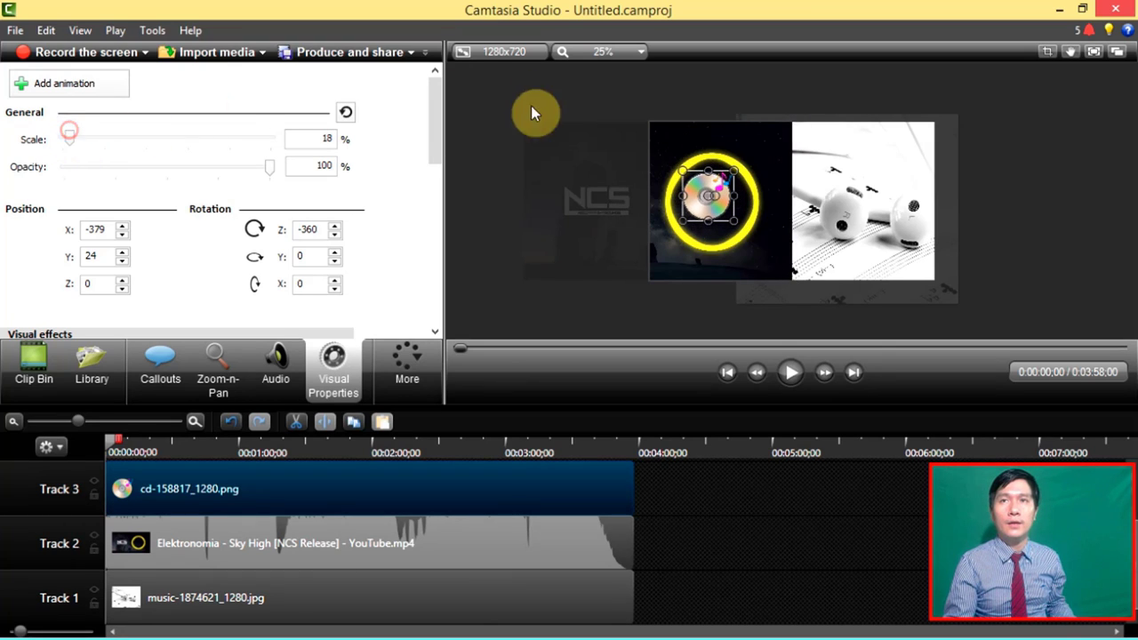
pyautogui.moveTo(714, 189); pyautogui.dragTo(716, 201)
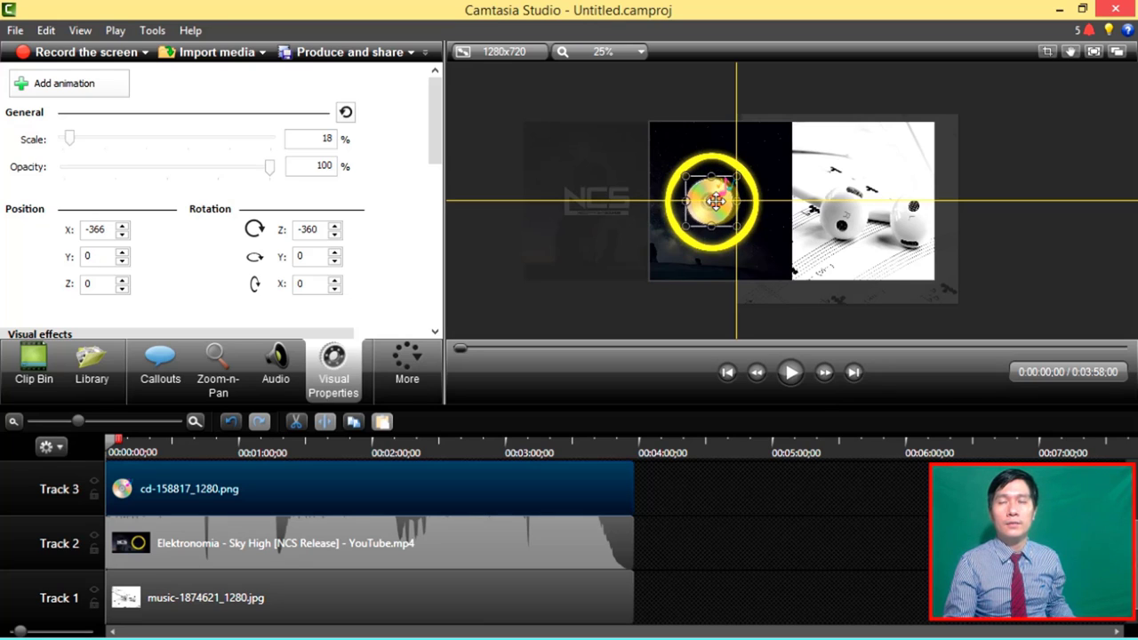
pyautogui.click(833, 169)
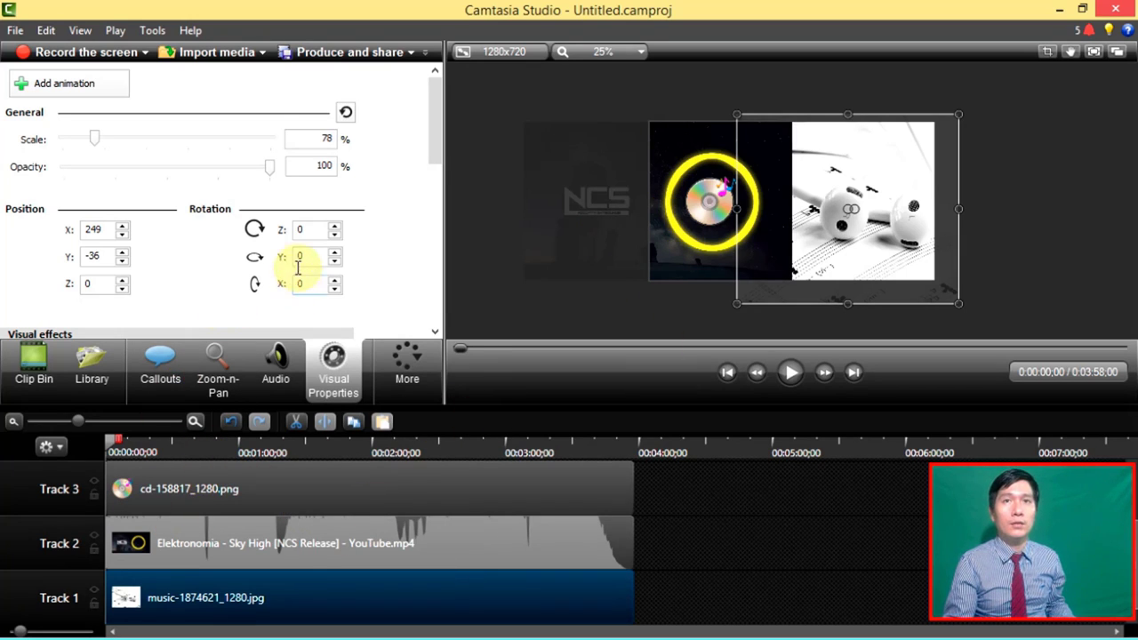
pyautogui.click(303, 229)
pyautogui.write('-')
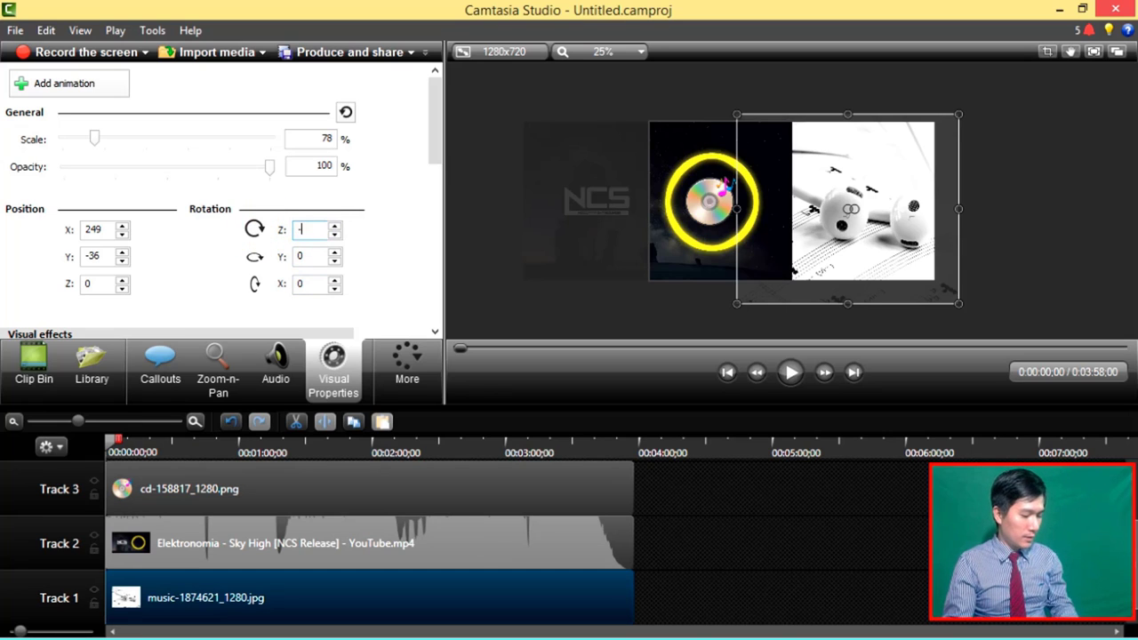
pyautogui.write('7200')
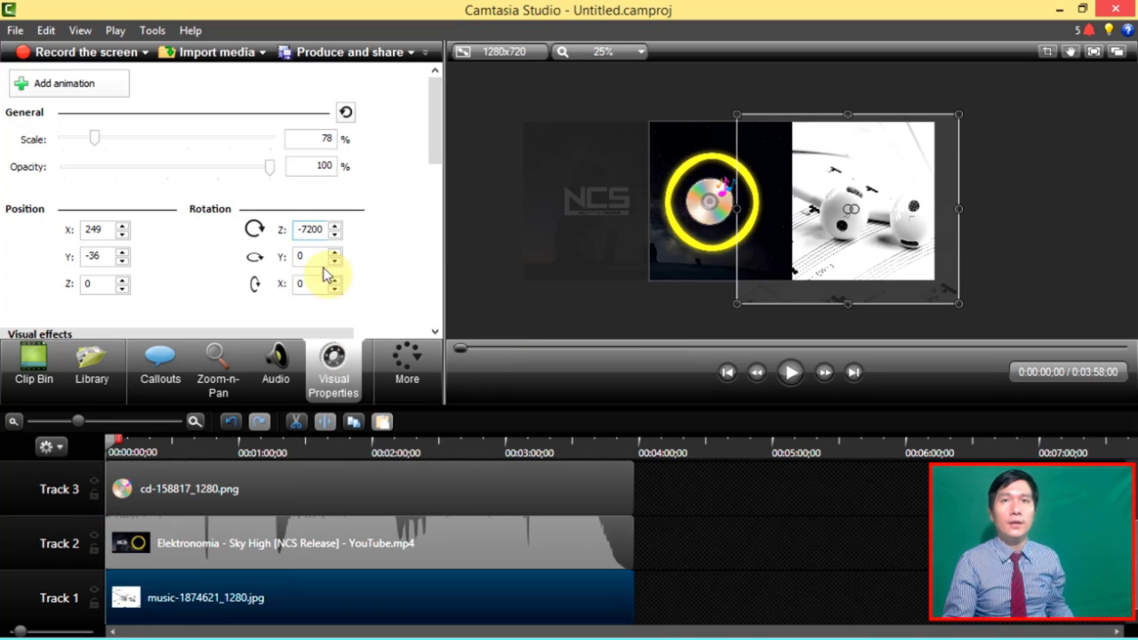
pyautogui.moveTo(317, 229); pyautogui.dragTo(278, 230)
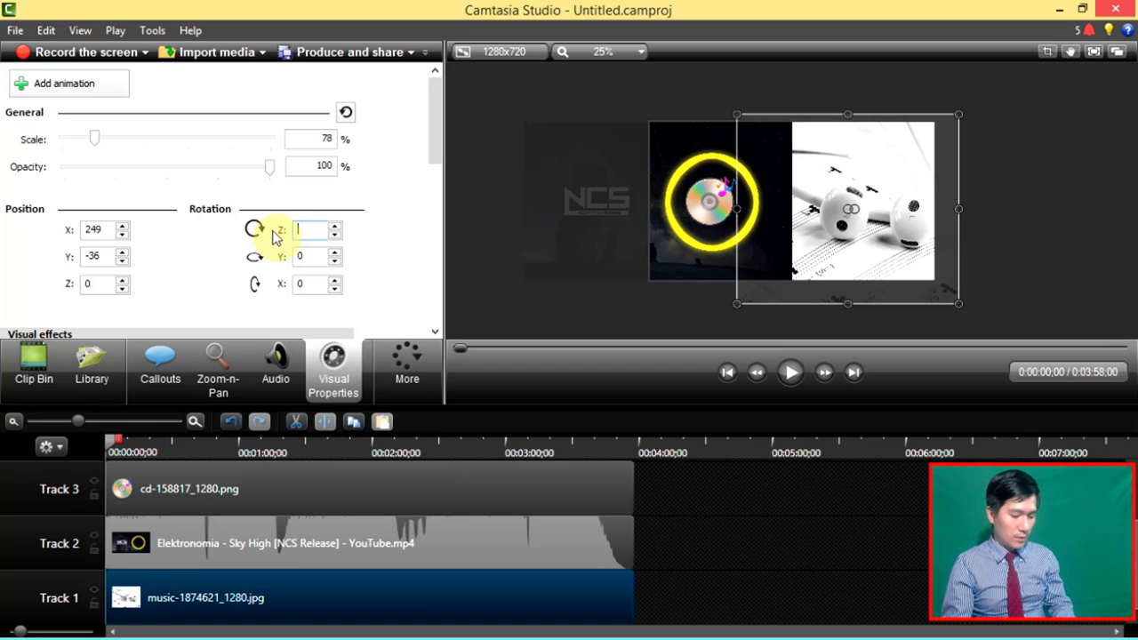
pyautogui.write('0')
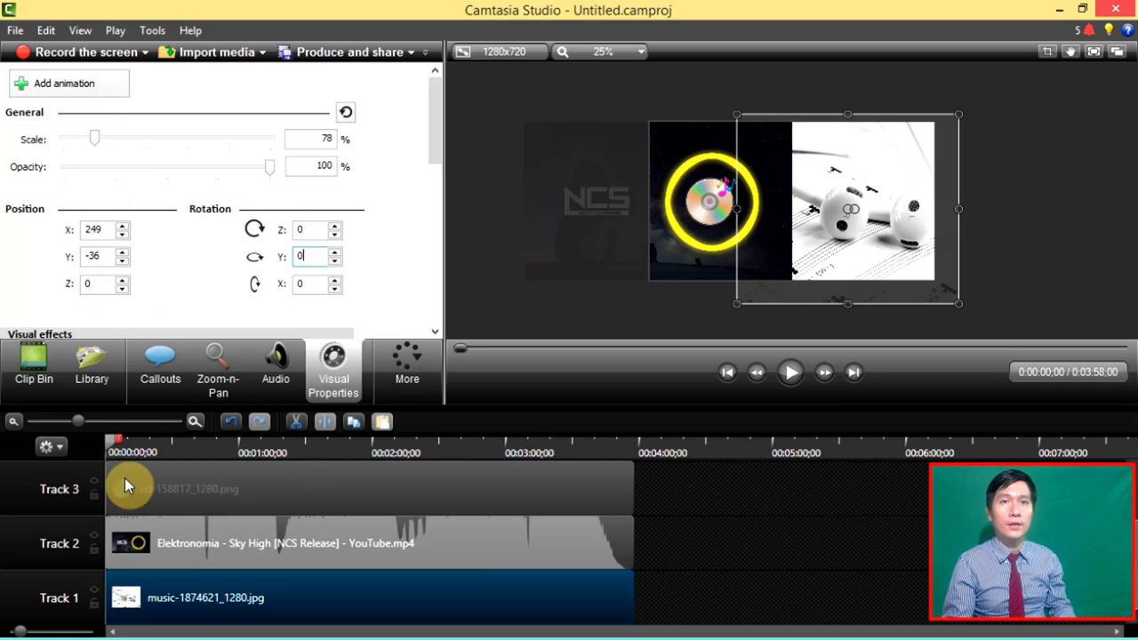
pyautogui.click(62, 83)
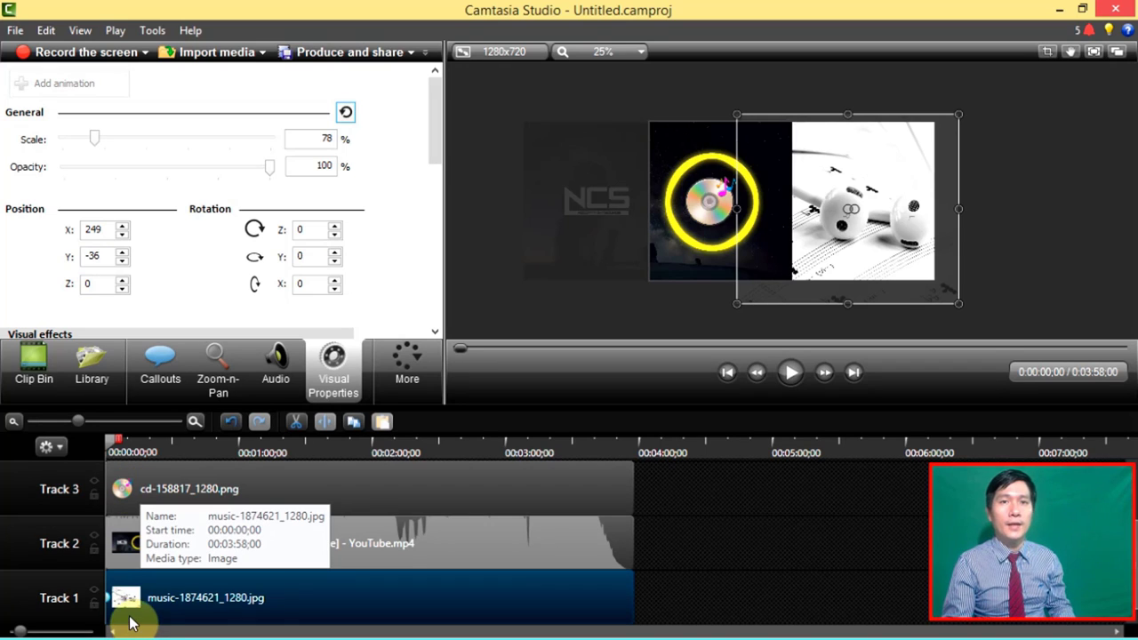
pyautogui.moveTo(129, 620); pyautogui.dragTo(106, 605)
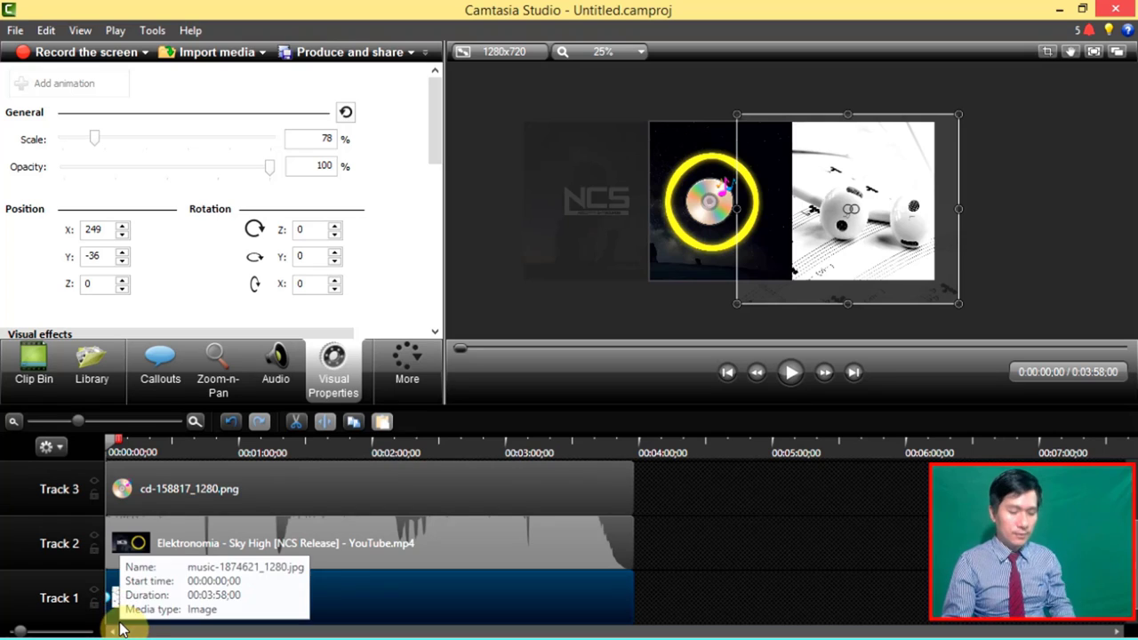
# - Add an animation at the start of the CD clip and set its Z rotation to -7200
pyautogui.moveTo(177, 487); pyautogui.dragTo(138, 498)
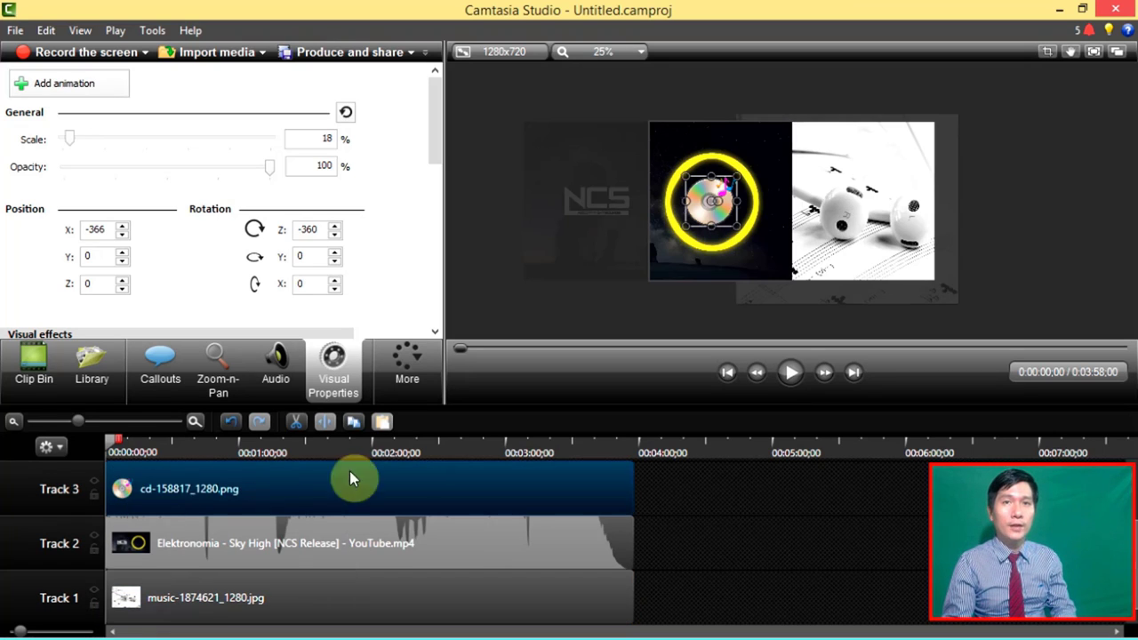
pyautogui.click(64, 85)
pyautogui.doubleClick(323, 230)
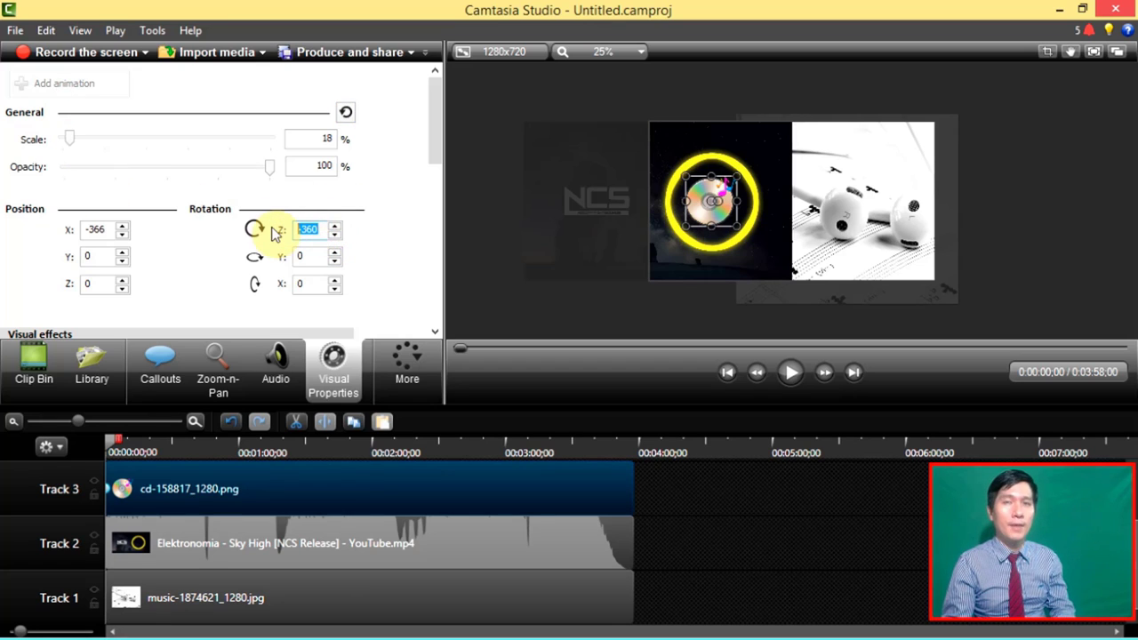
pyautogui.press('BackSpace')
pyautogui.write('-')
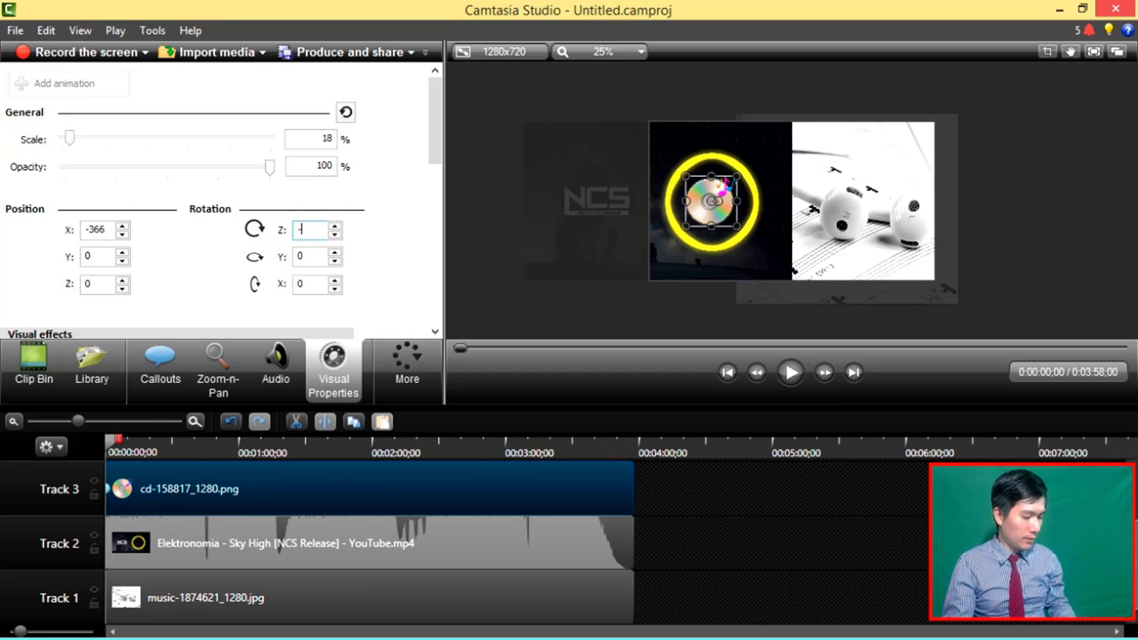
pyautogui.write('7200')
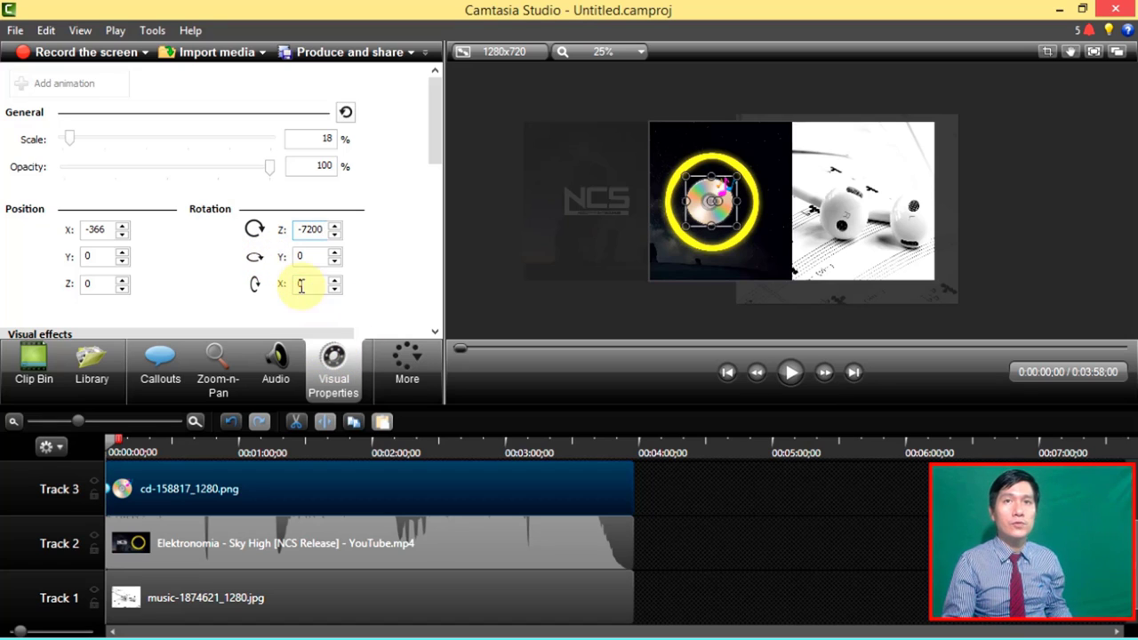
# - Try a Z rotation of -1060 for the CD animation and set it back to -7200
pyautogui.moveTo(304, 229); pyautogui.dragTo(337, 228)
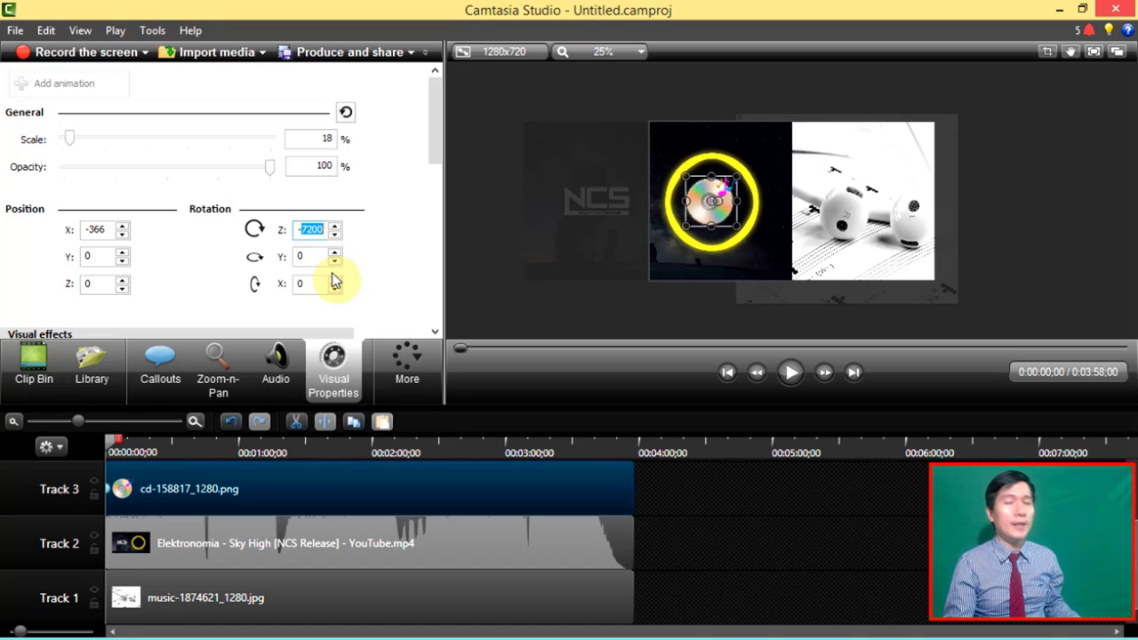
pyautogui.write('-10')
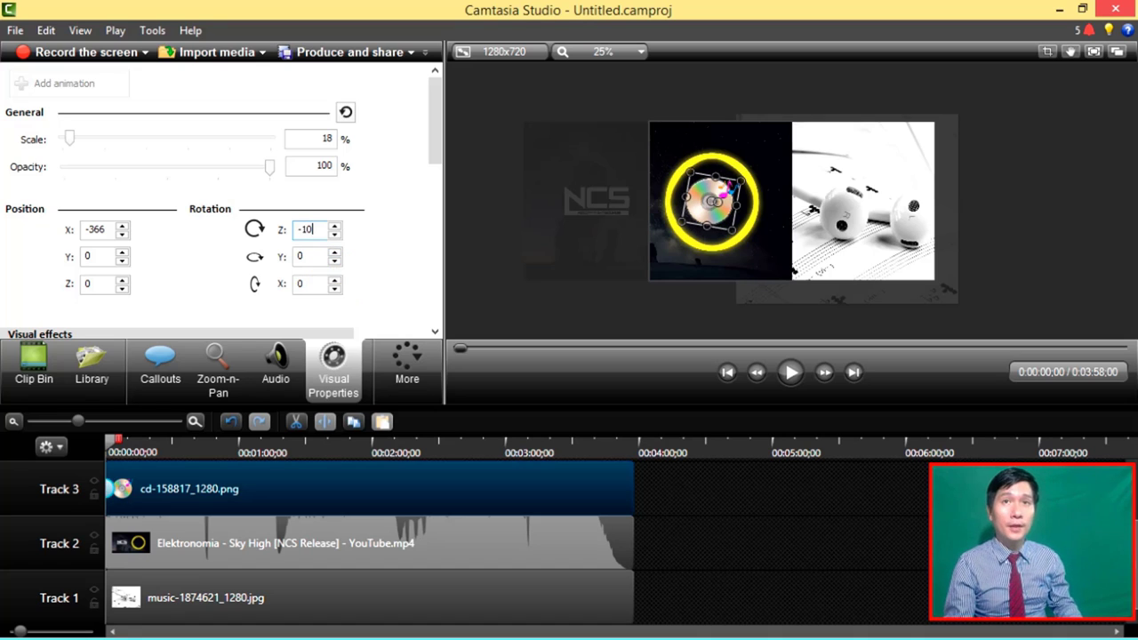
pyautogui.write('6')
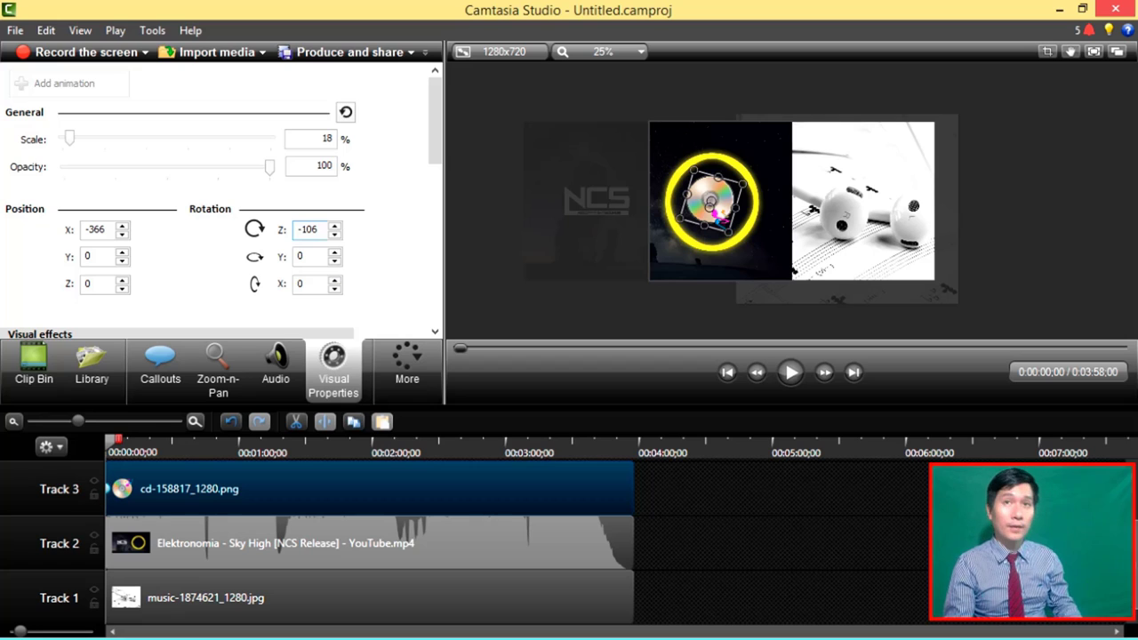
pyautogui.write('0')
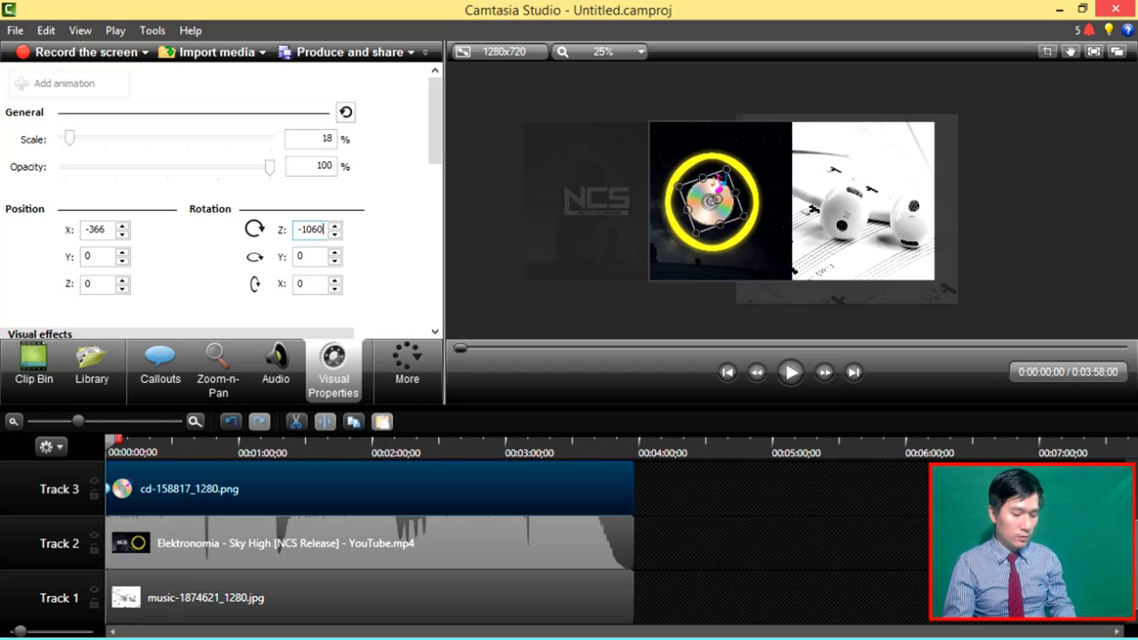
pyautogui.press('BackSpace')
pyautogui.press('BackSpace')
pyautogui.press('BackSpace')
pyautogui.press('BackSpace')
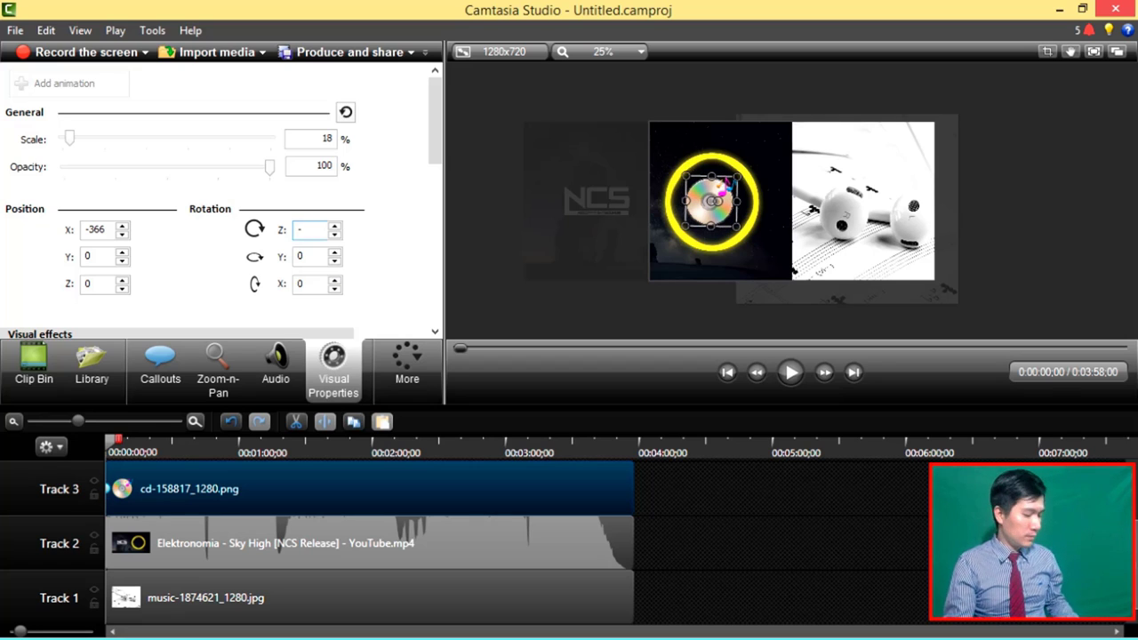
pyautogui.write('7200')
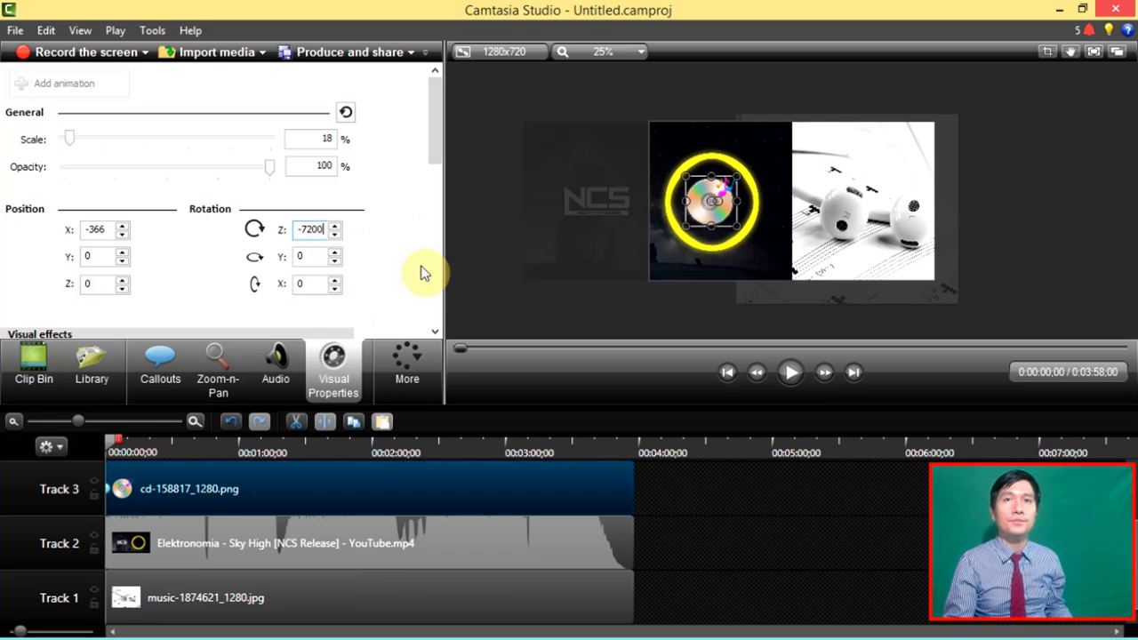
# - Stretch the CD clip's rotation animation to about the 2-minute mark and play the opening seconds to check the spin
pyautogui.click(112, 494)
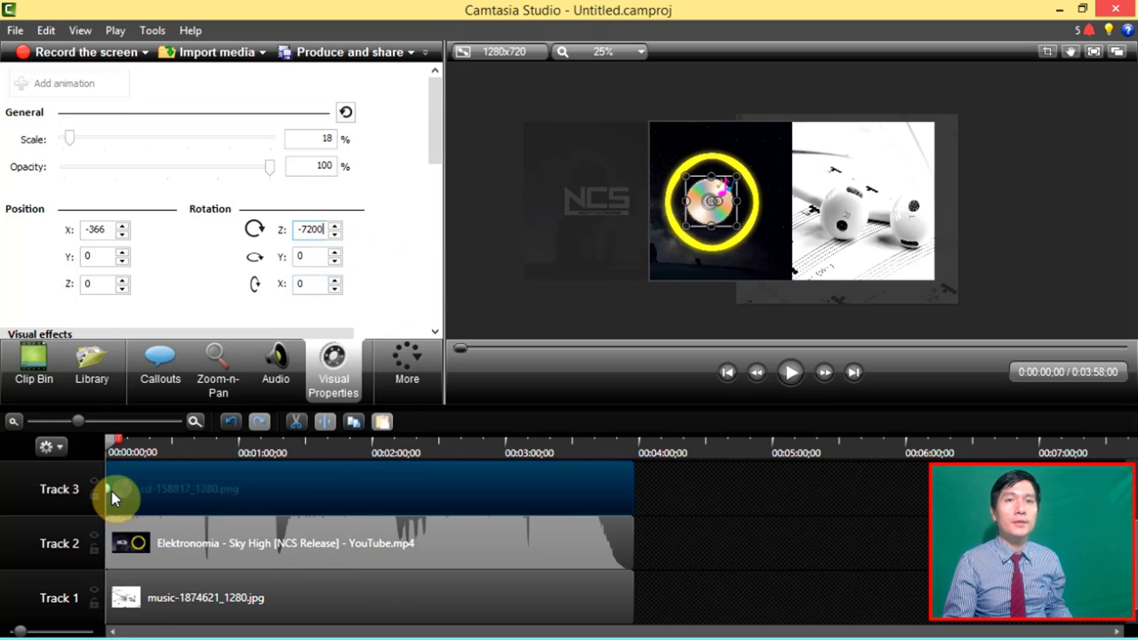
pyautogui.moveTo(101, 485); pyautogui.dragTo(378, 517)
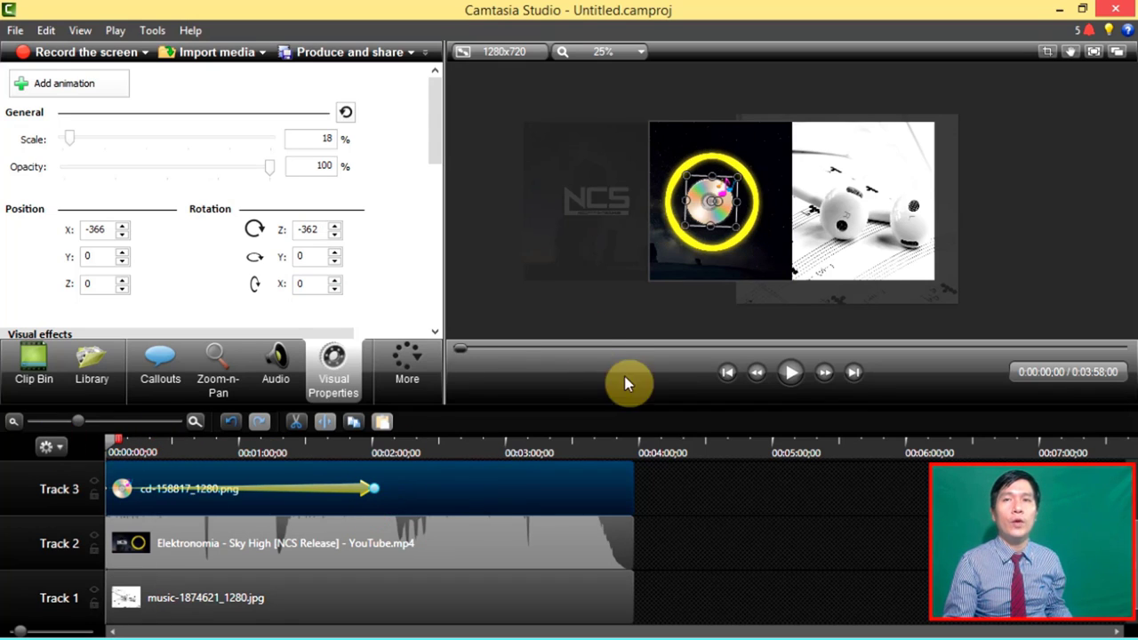
pyautogui.click(788, 377)
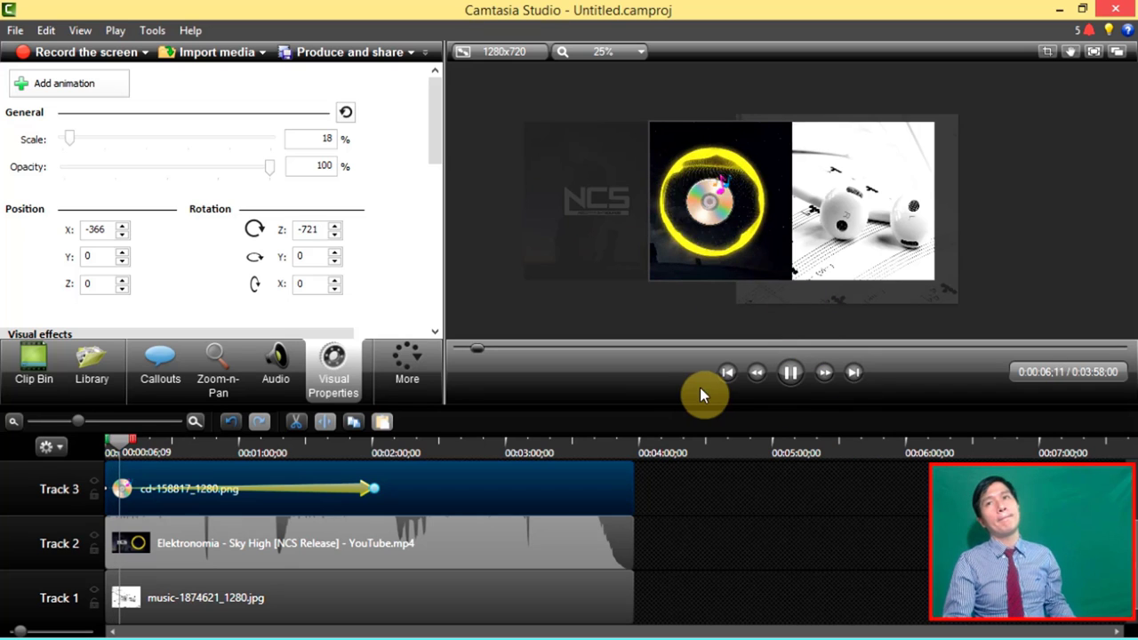
pyautogui.press('space')
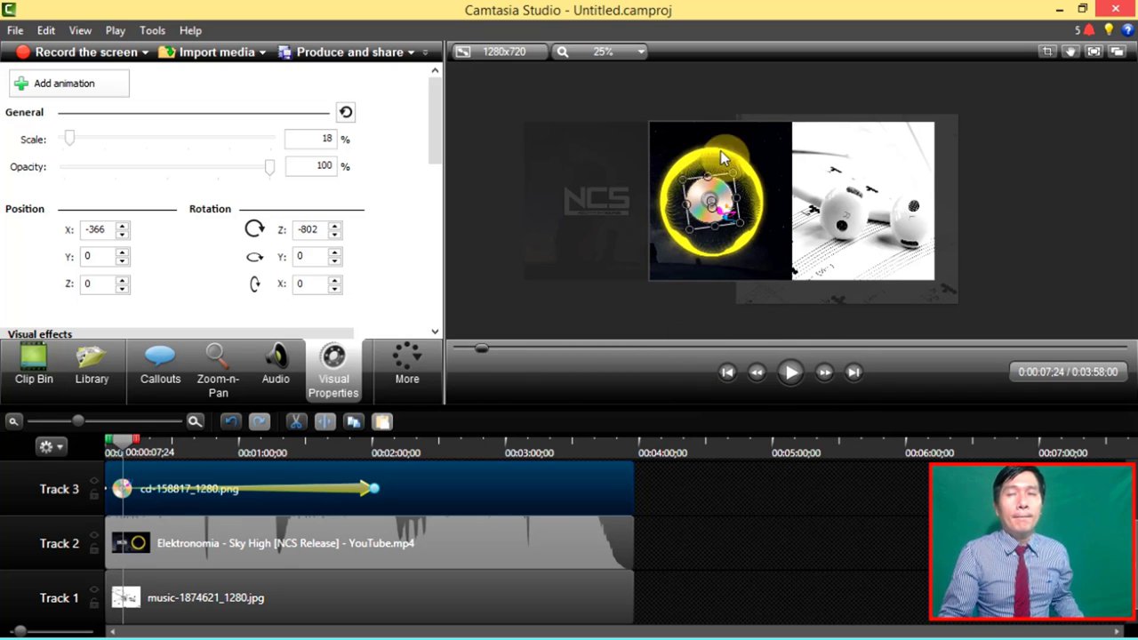
# - Return the playhead to the timeline start and add an empty Track 4 above the CD clip
pyautogui.click(825, 192)
pyautogui.click(716, 202)
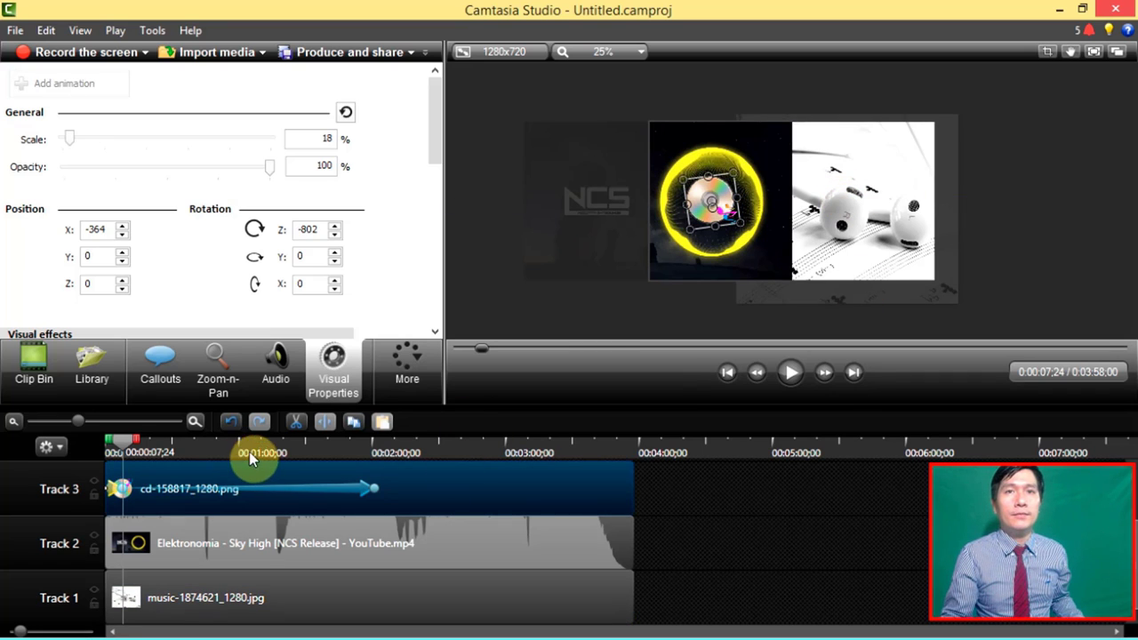
pyautogui.moveTo(249, 451); pyautogui.dragTo(20, 457)
pyautogui.click(94, 475)
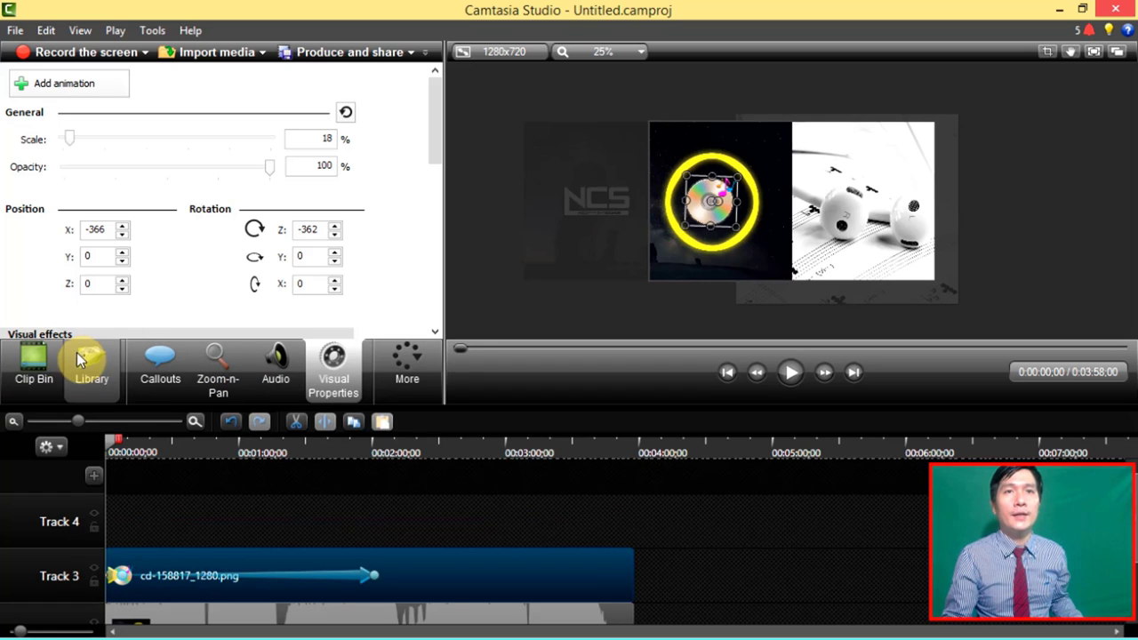
# - Add a text callout at the start of Track 4 and extend it to the end of the CD clip
pyautogui.click(159, 369)
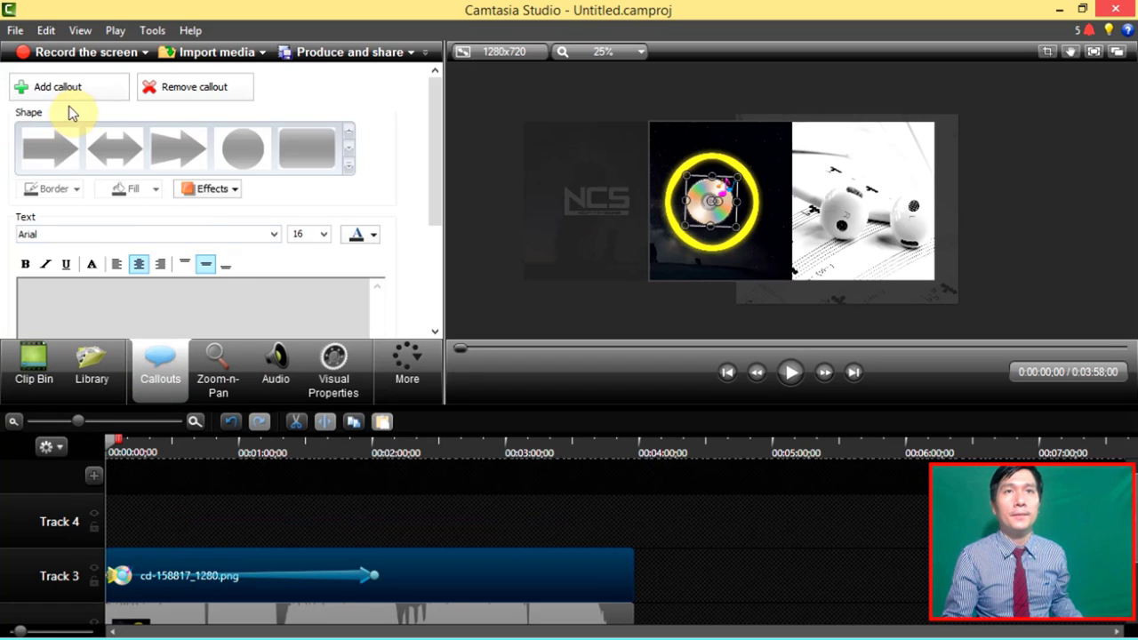
pyautogui.scroll(-3, 164, 198)
pyautogui.scroll(2, 165, 197)
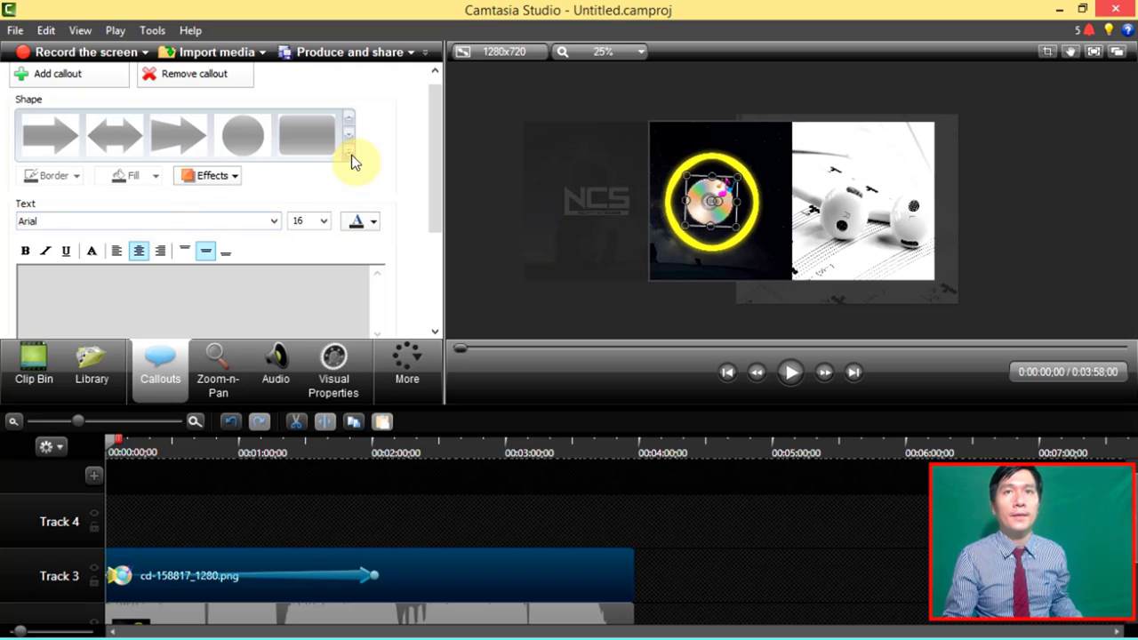
pyautogui.click(241, 521)
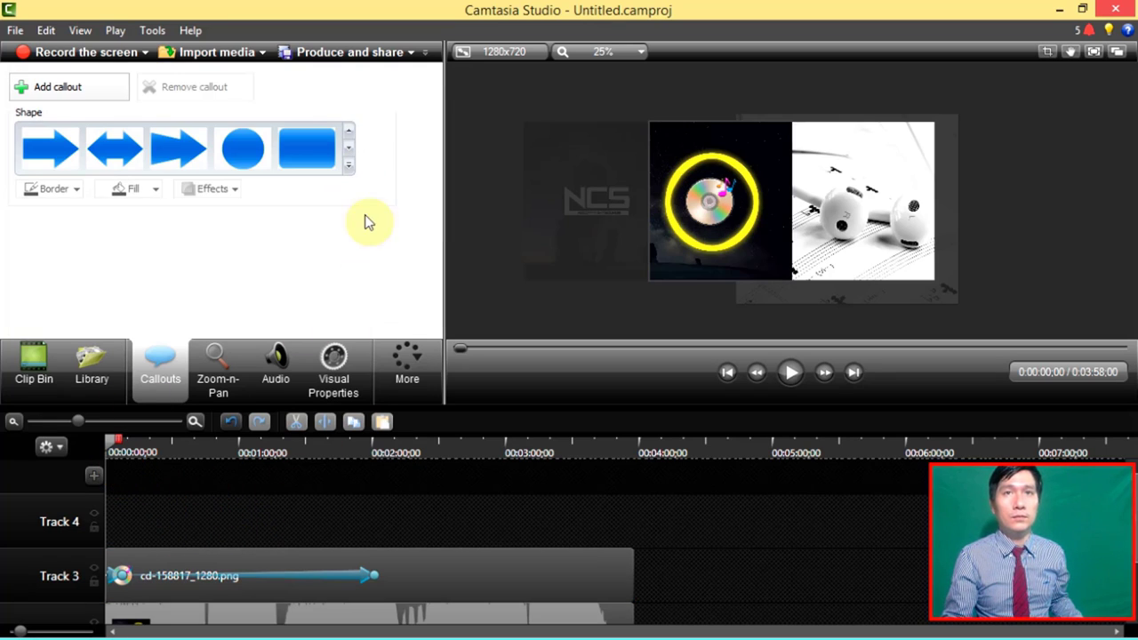
pyautogui.click(350, 167)
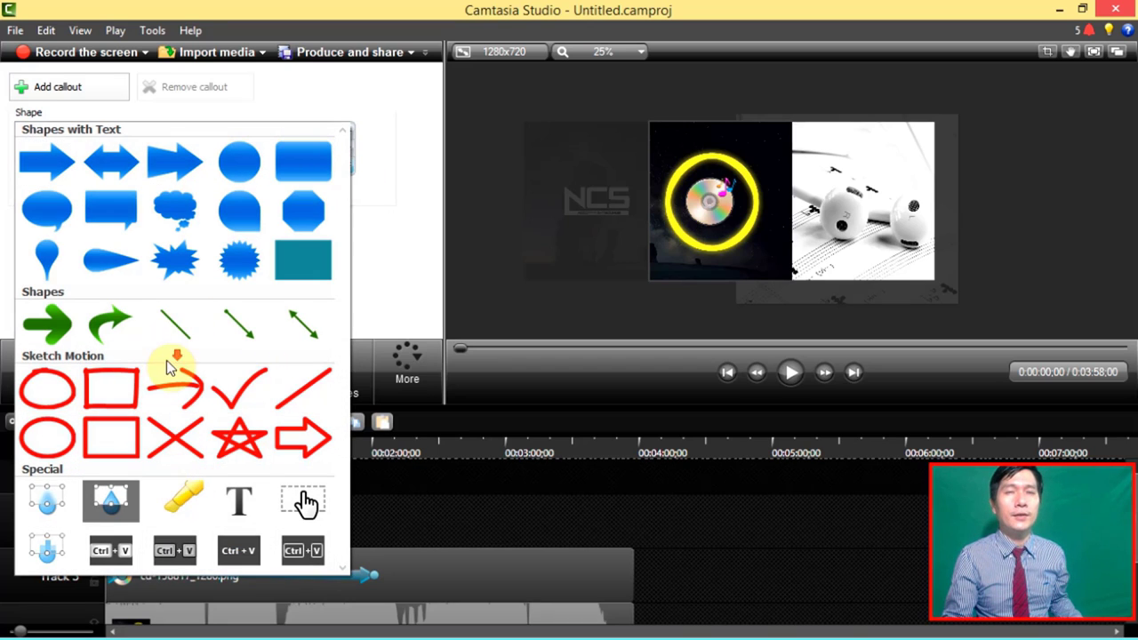
pyautogui.click(235, 500)
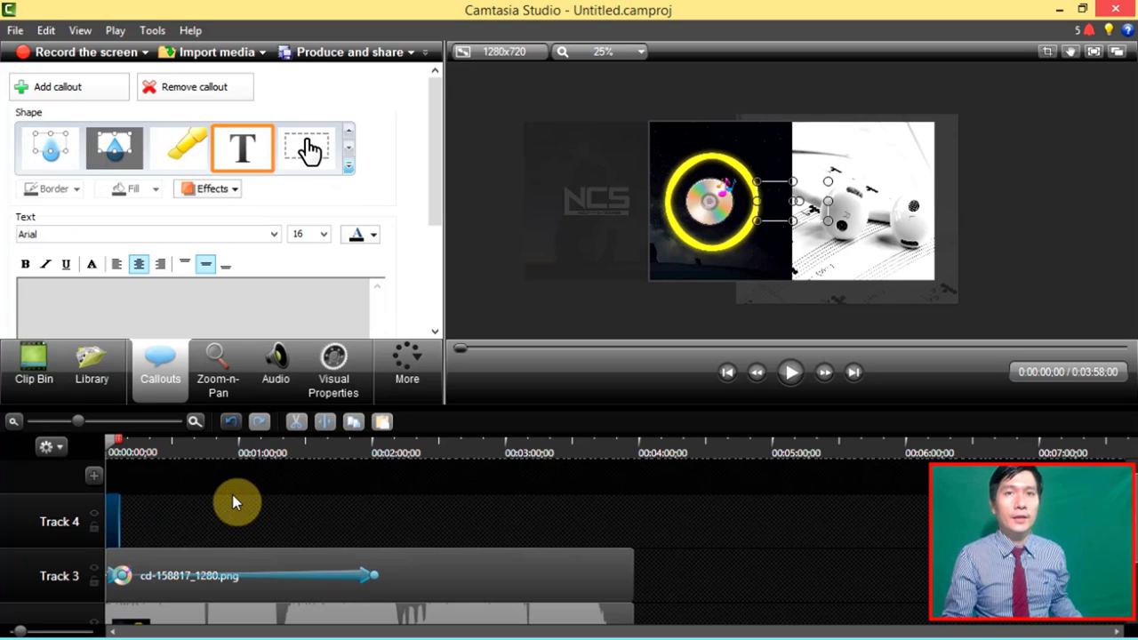
pyautogui.moveTo(125, 526); pyautogui.dragTo(630, 500)
# - Enter the callout text on two lines, "NCS" above "NO COPYRIGHT", correcting the spelling and spacing
pyautogui.click(178, 310)
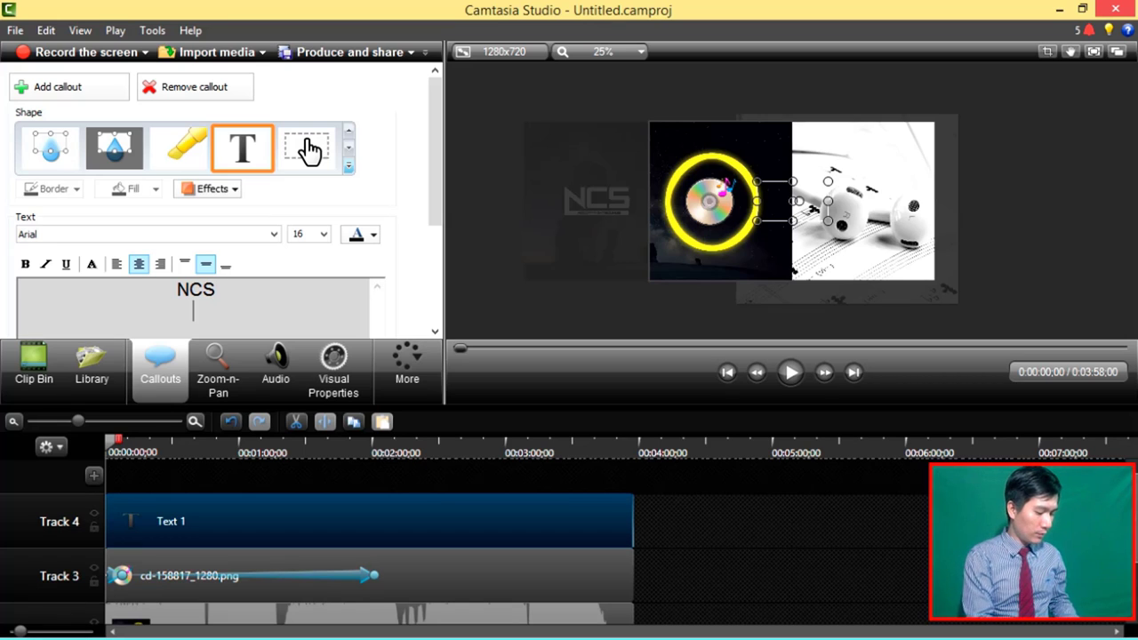
pyautogui.write('OCO')
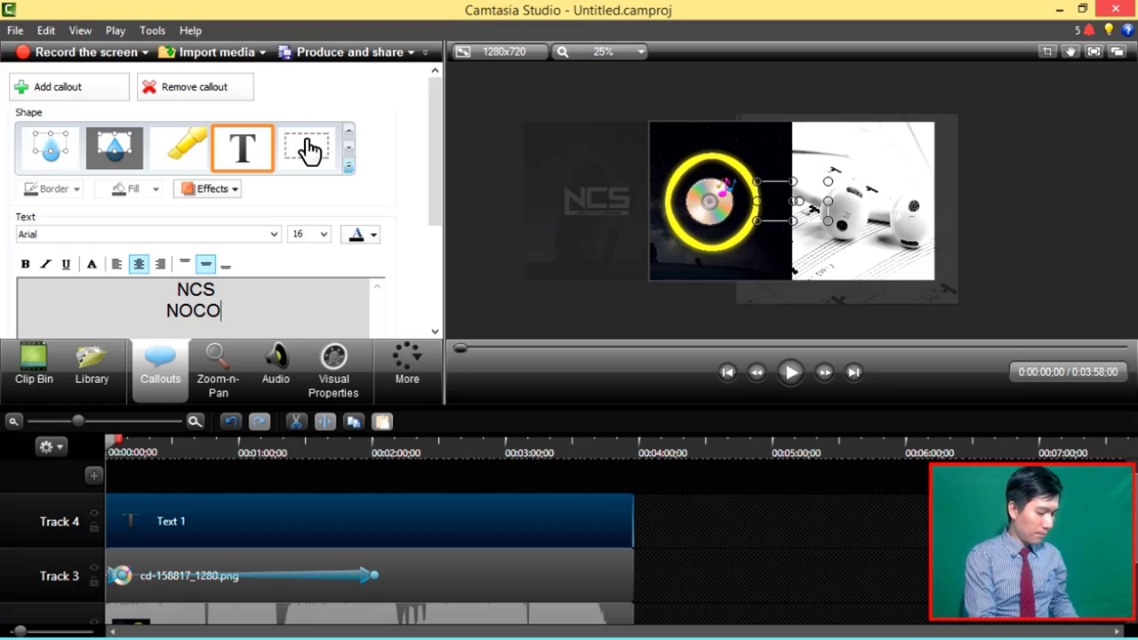
pyautogui.write('PYR')
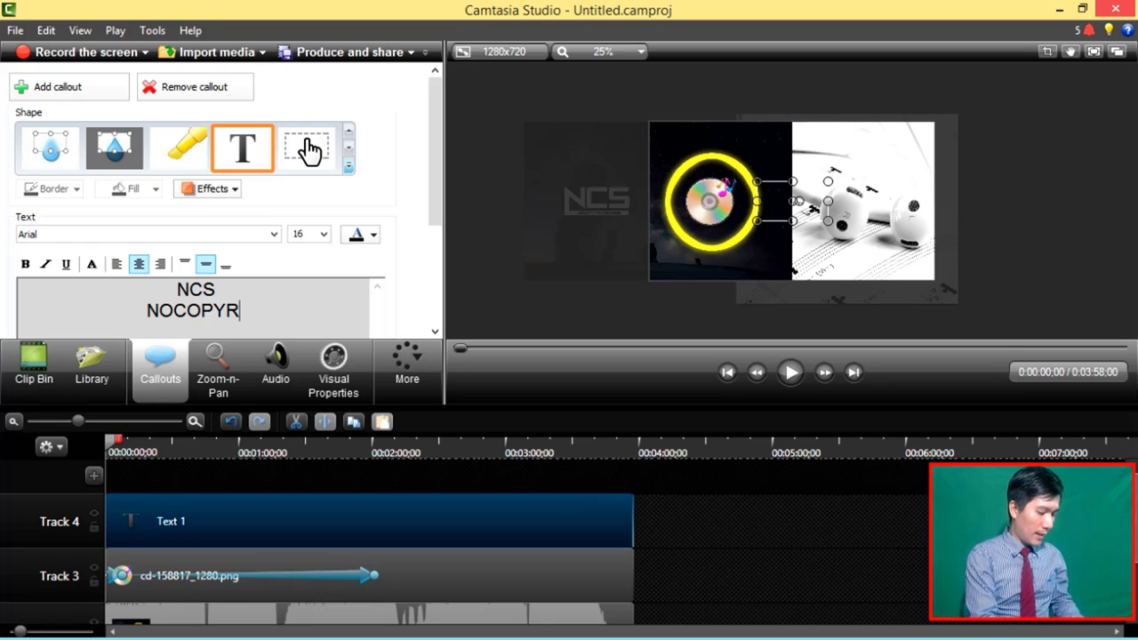
pyautogui.write('IHT')
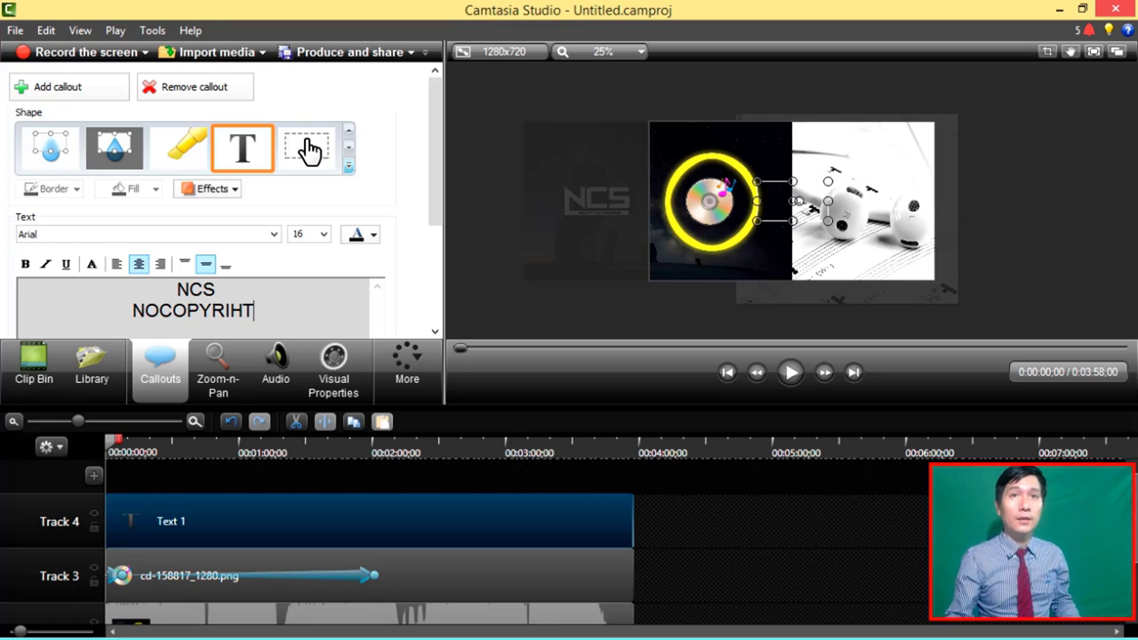
pyautogui.press('BackSpace')
pyautogui.press('BackSpace')
pyautogui.write('GHHT')
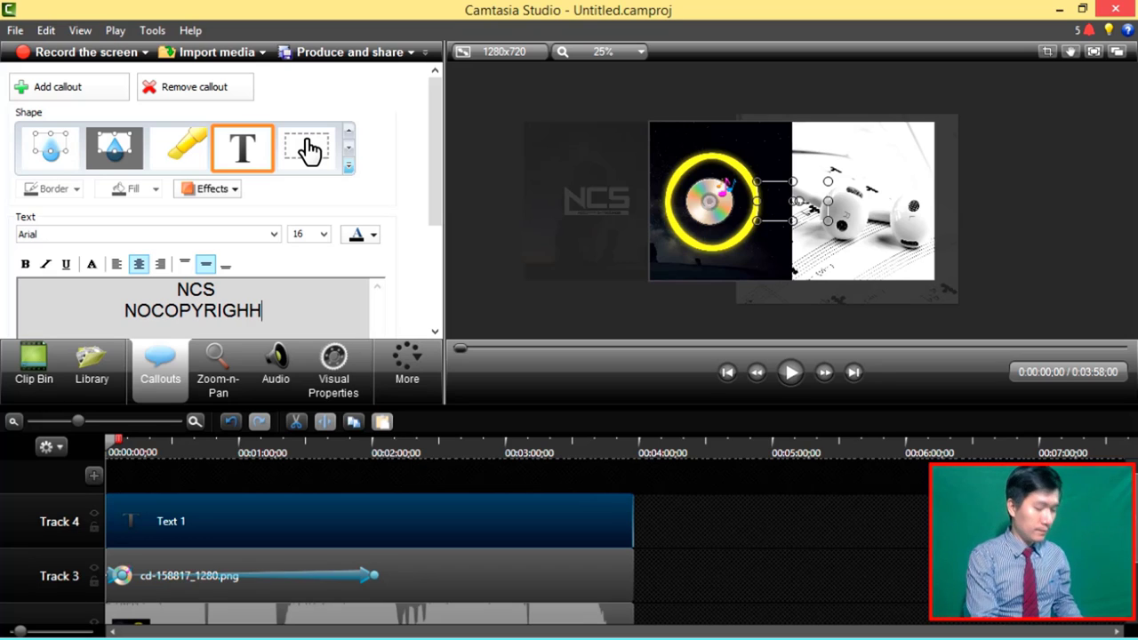
pyautogui.click(245, 311)
pyautogui.press('BackSpace')
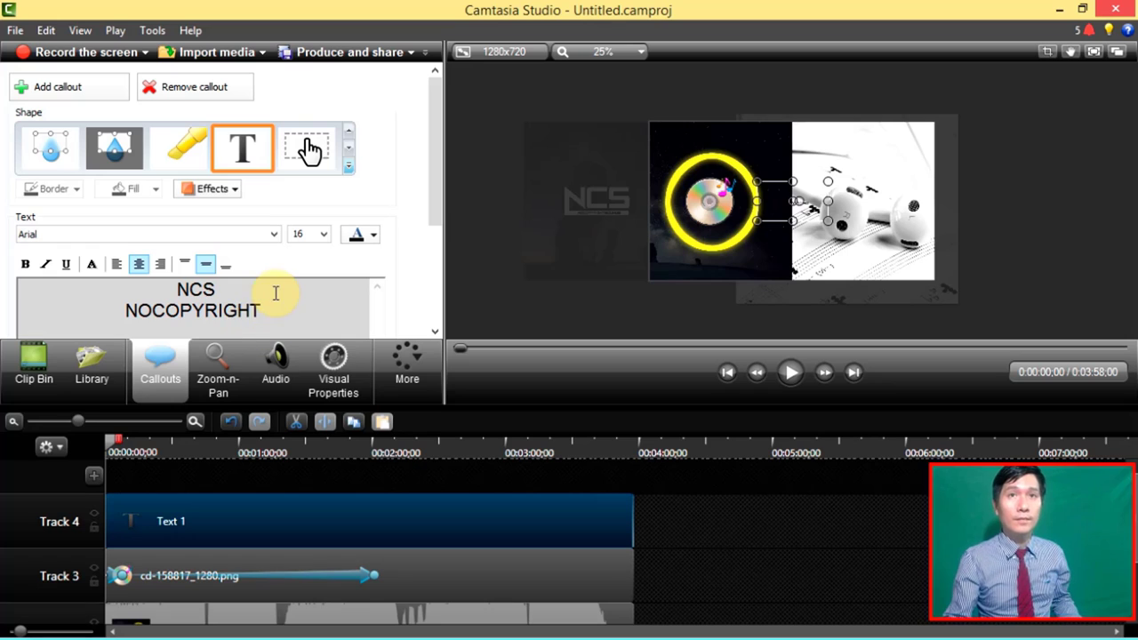
pyautogui.click(190, 317)
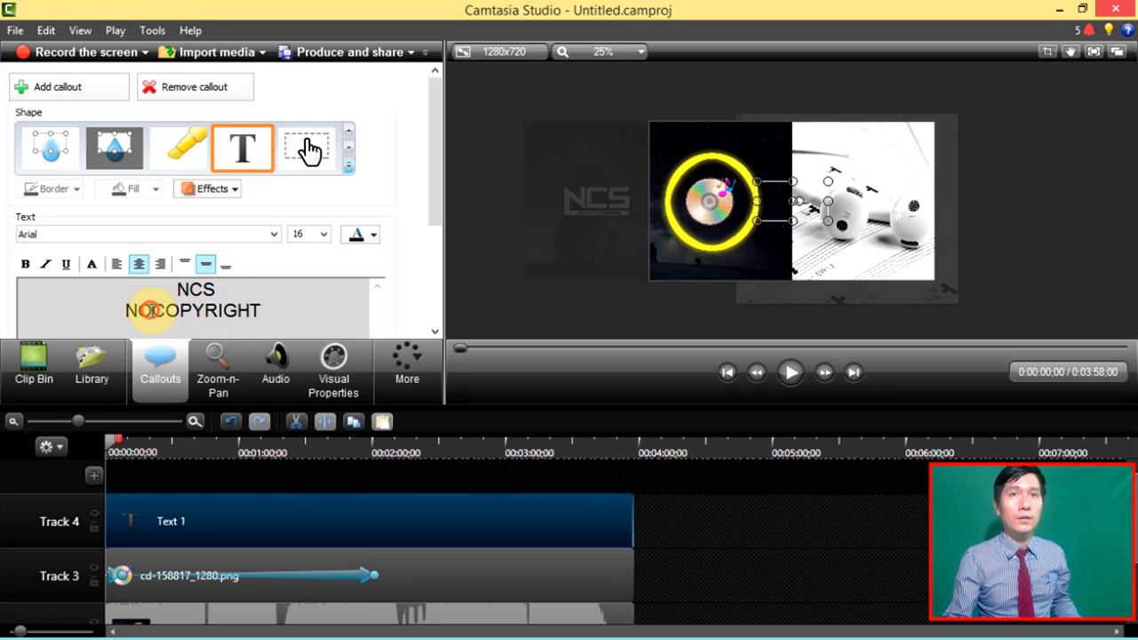
# - Set the "NCS" line of the callout to font size 36 and colour it blue
pyautogui.click(233, 287)
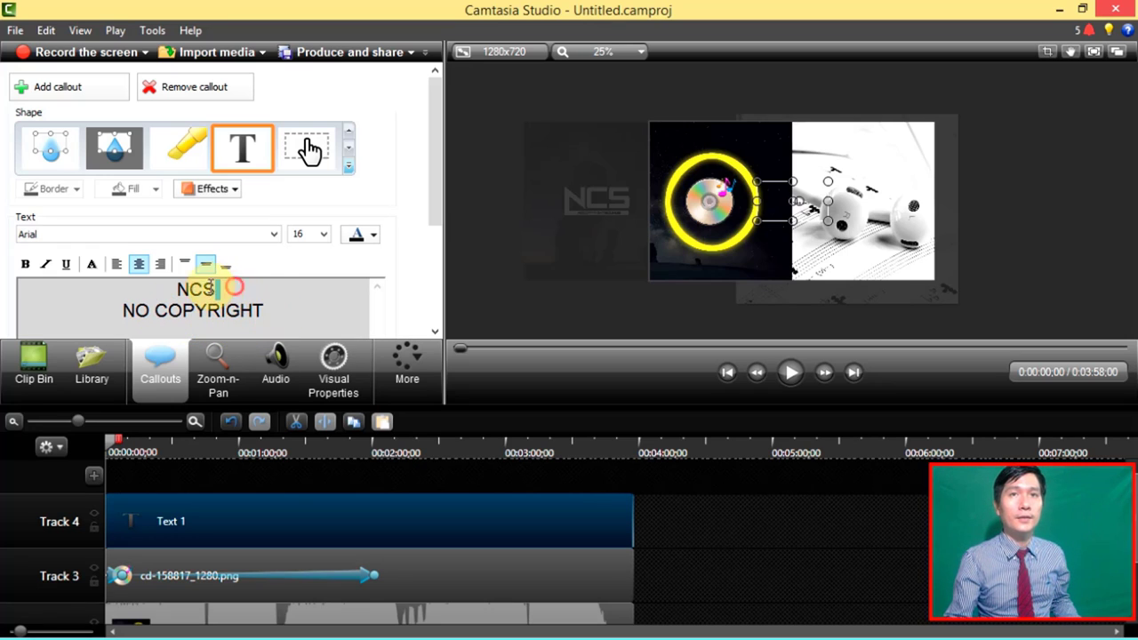
pyautogui.moveTo(211, 287); pyautogui.dragTo(152, 287)
pyautogui.click(322, 234)
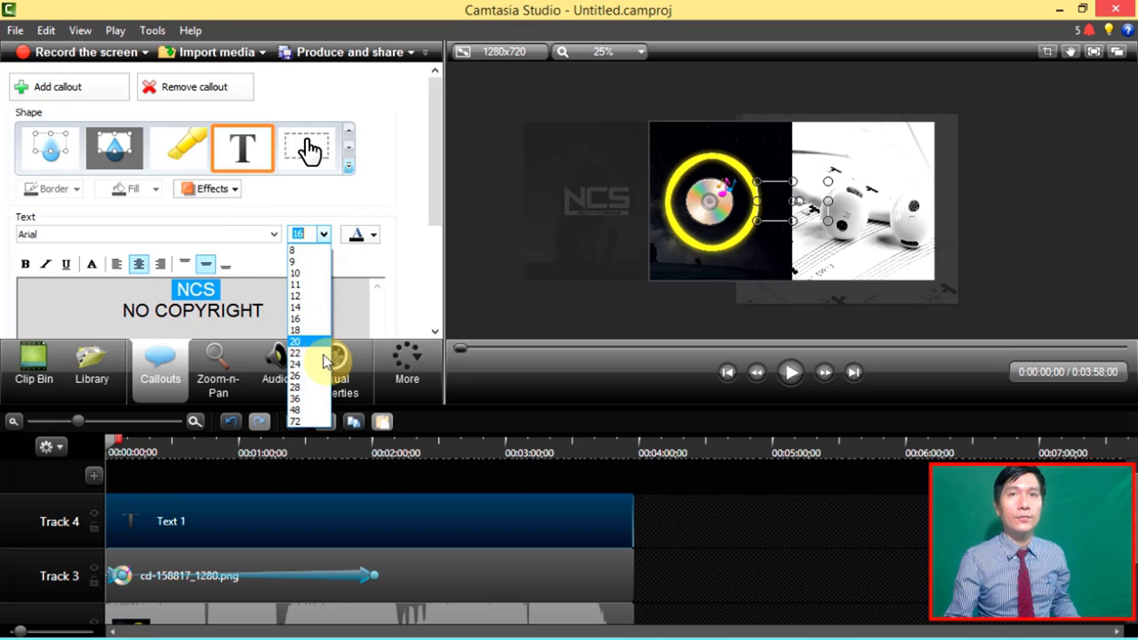
pyautogui.click(302, 387)
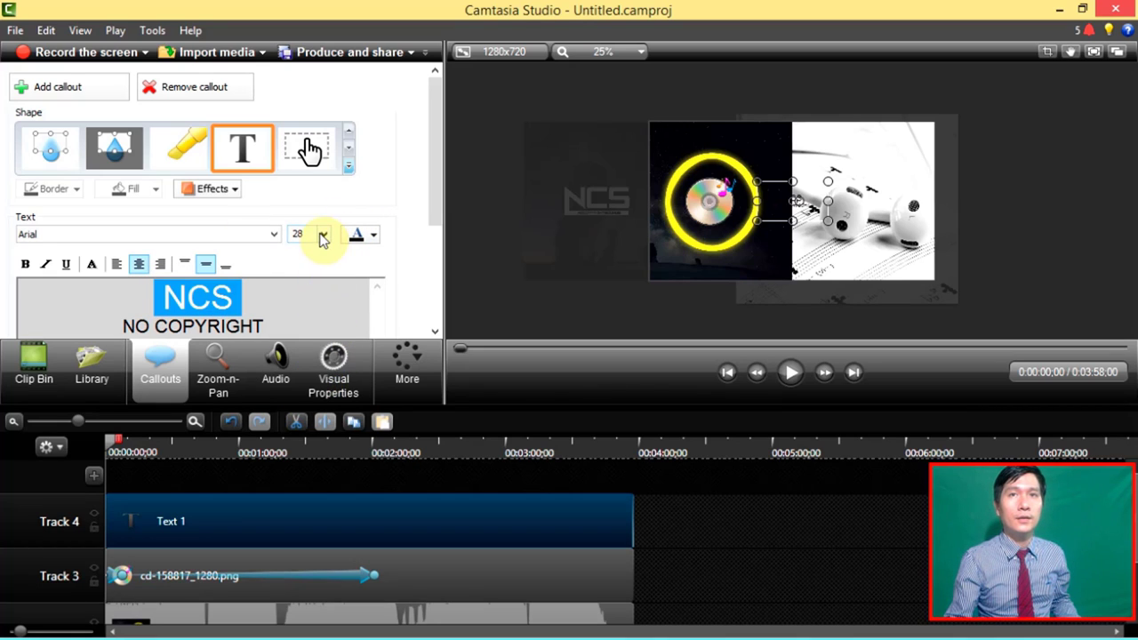
pyautogui.click(322, 234)
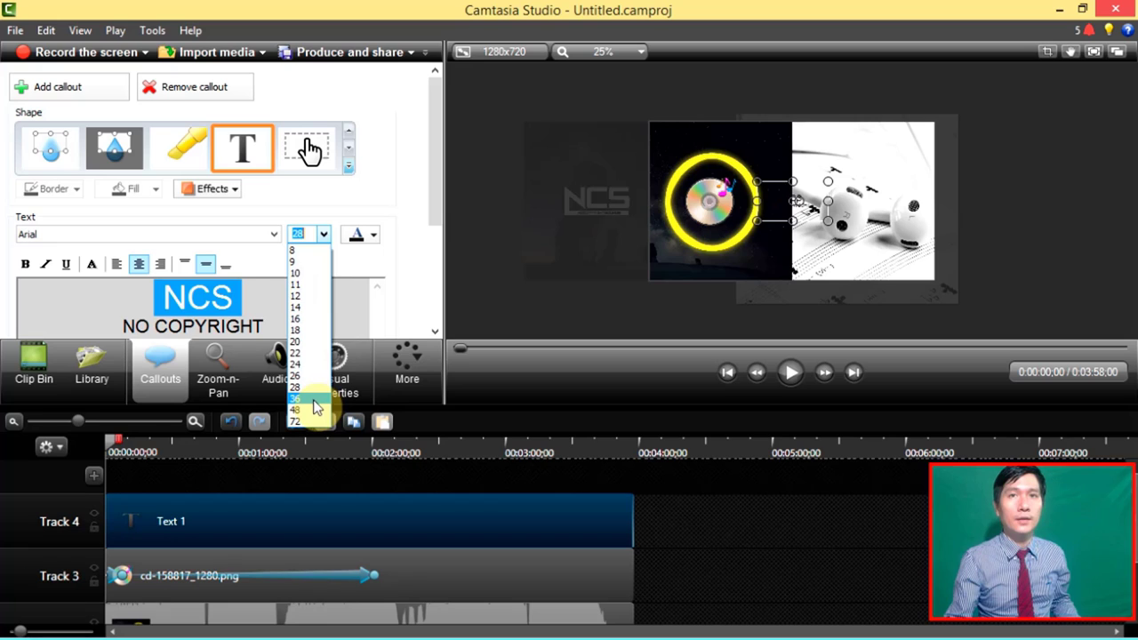
pyautogui.click(314, 400)
pyautogui.click(370, 237)
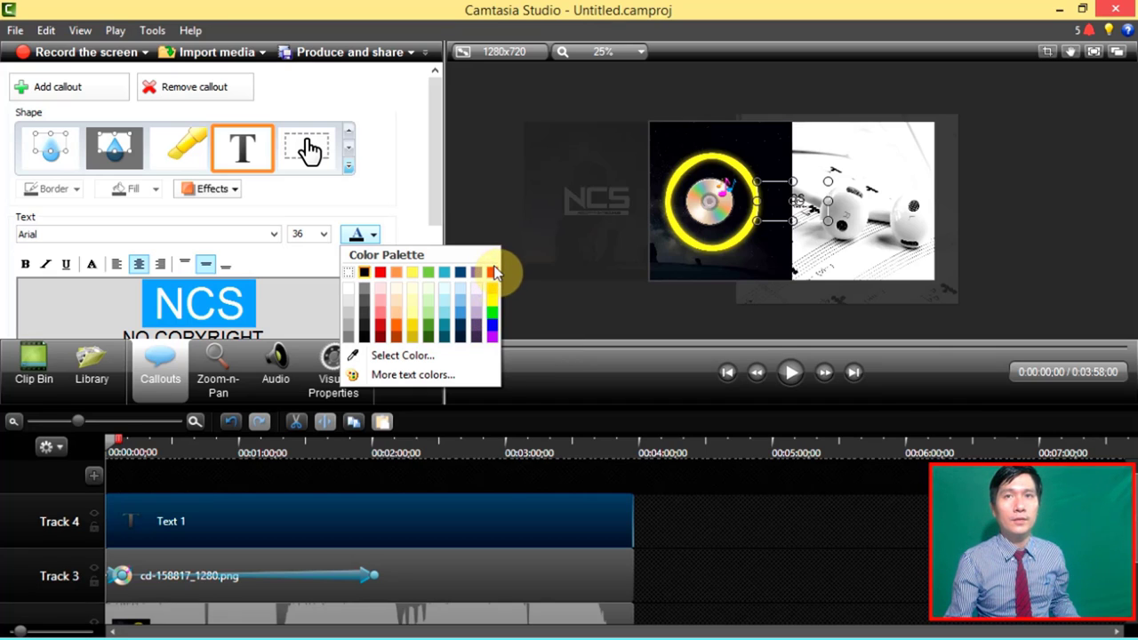
pyautogui.click(493, 329)
pyautogui.click(296, 303)
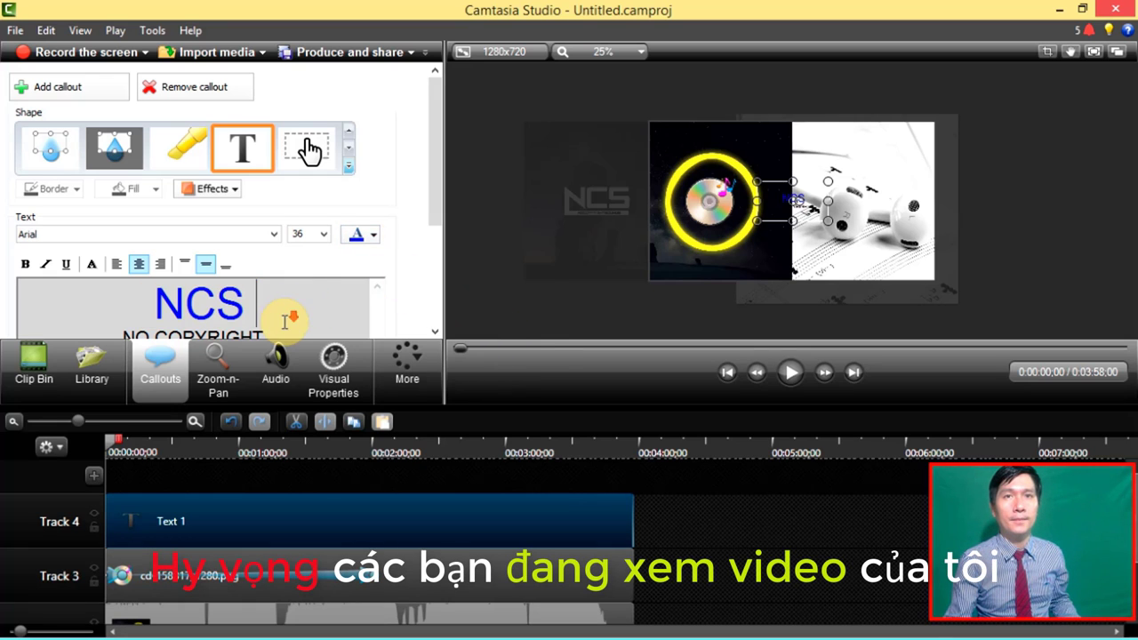
# - Set the "NO COPYRIGHT" line to font size 22 and colour it yellow
pyautogui.moveTo(272, 331); pyautogui.dragTo(119, 331)
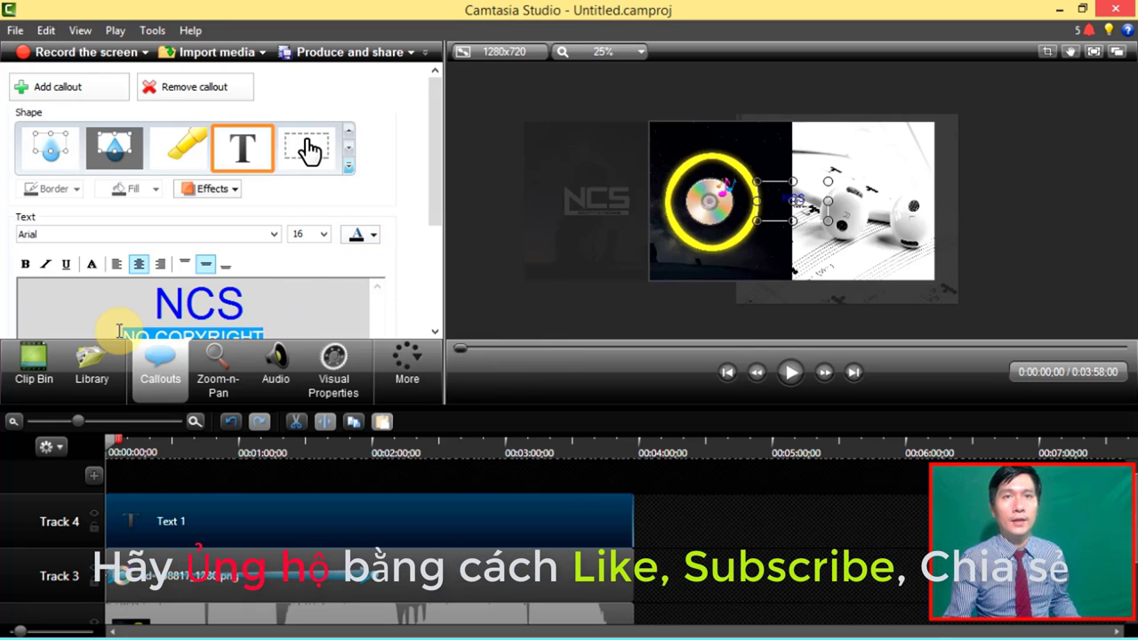
pyautogui.click(323, 234)
pyautogui.click(311, 351)
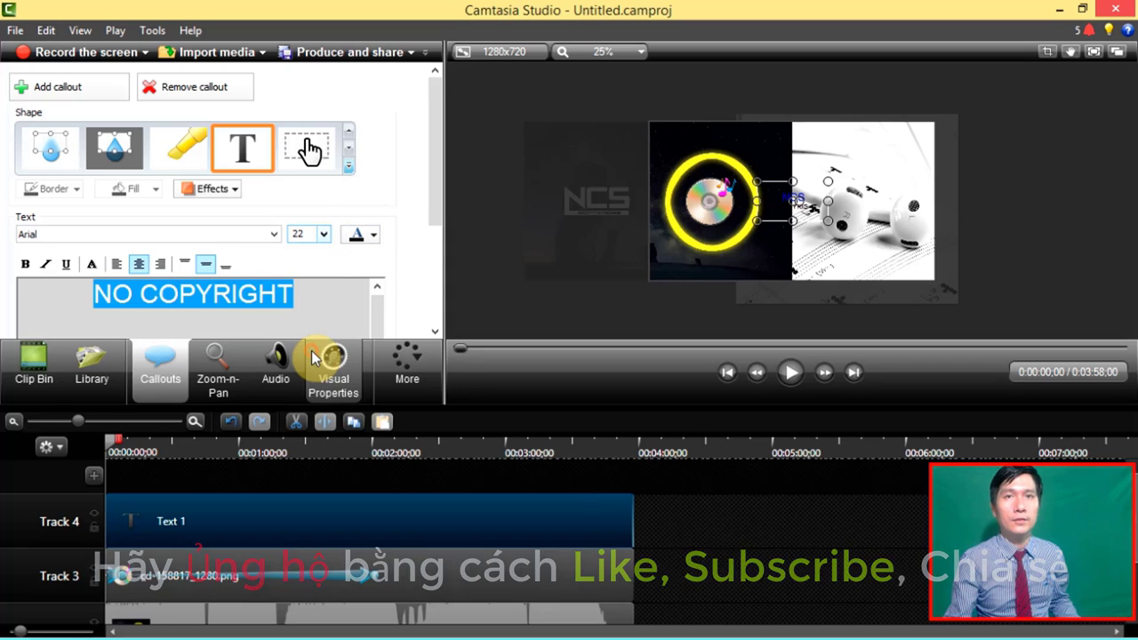
pyautogui.click(374, 234)
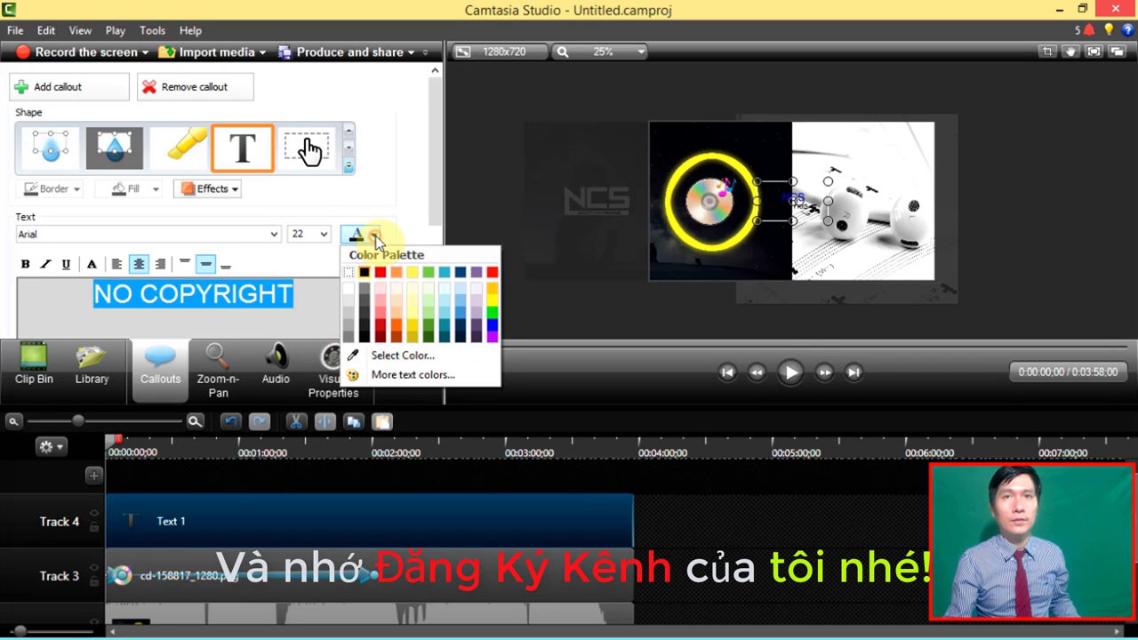
pyautogui.click(491, 302)
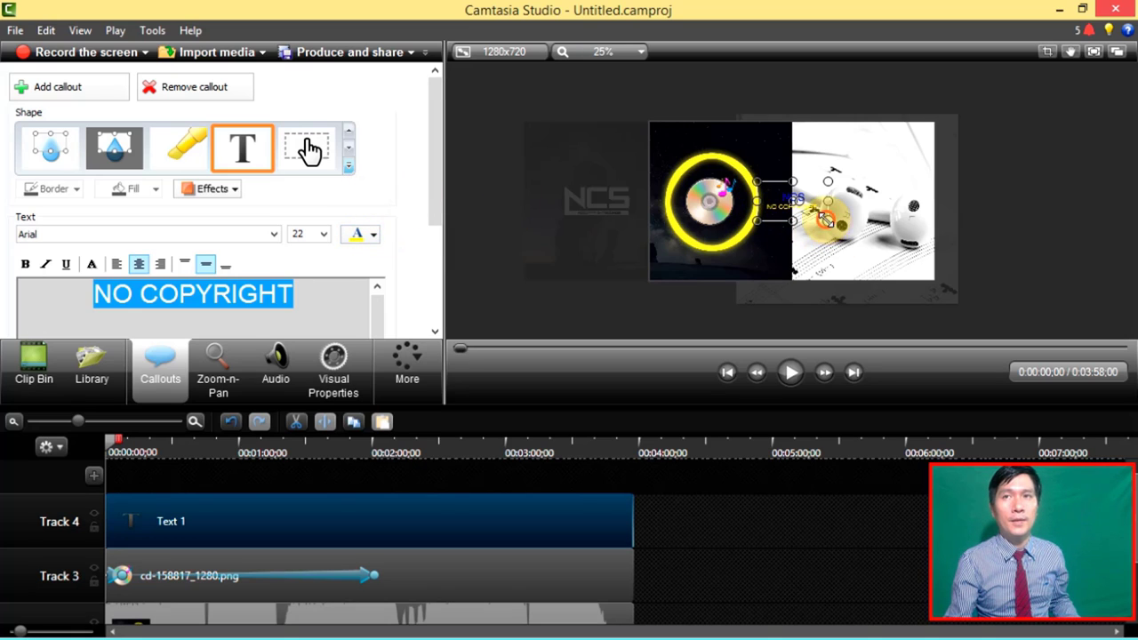
# - Enlarge the callout's text box on the canvas and set all of its text to font size 48
pyautogui.moveTo(828, 220); pyautogui.dragTo(879, 254)
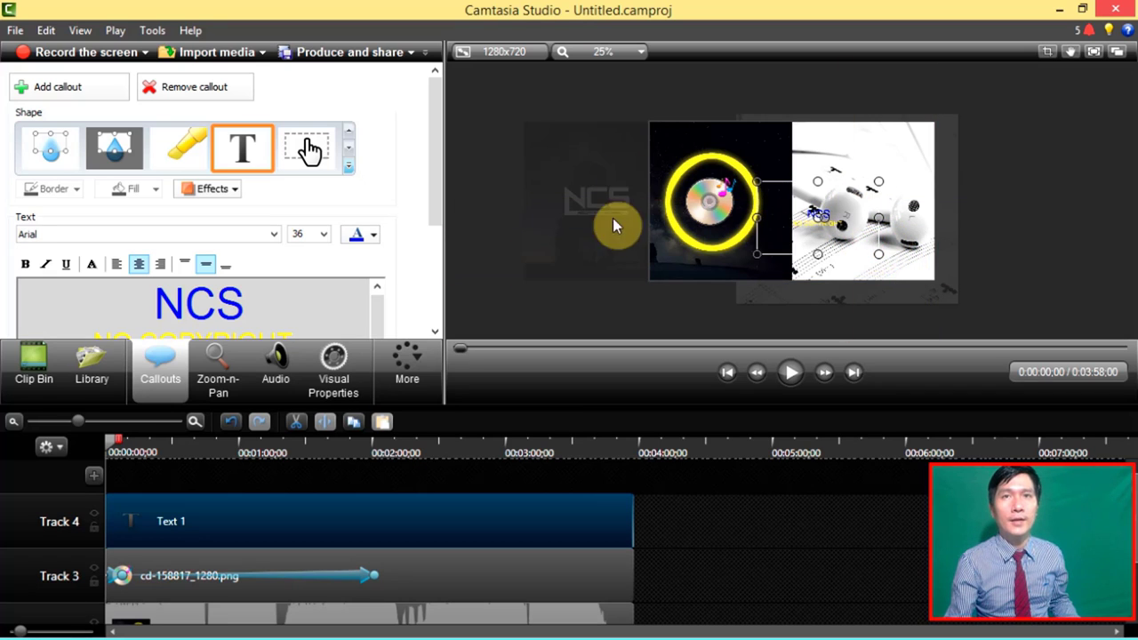
pyautogui.click(279, 330)
pyautogui.hotkey('ctrl', 'a')
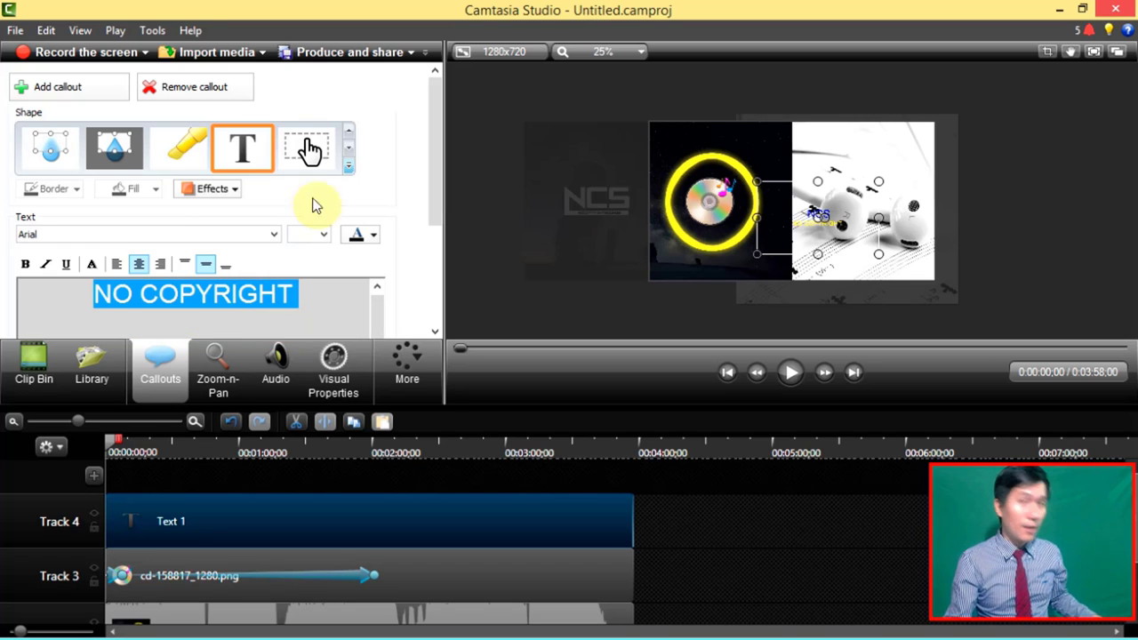
pyautogui.click(324, 233)
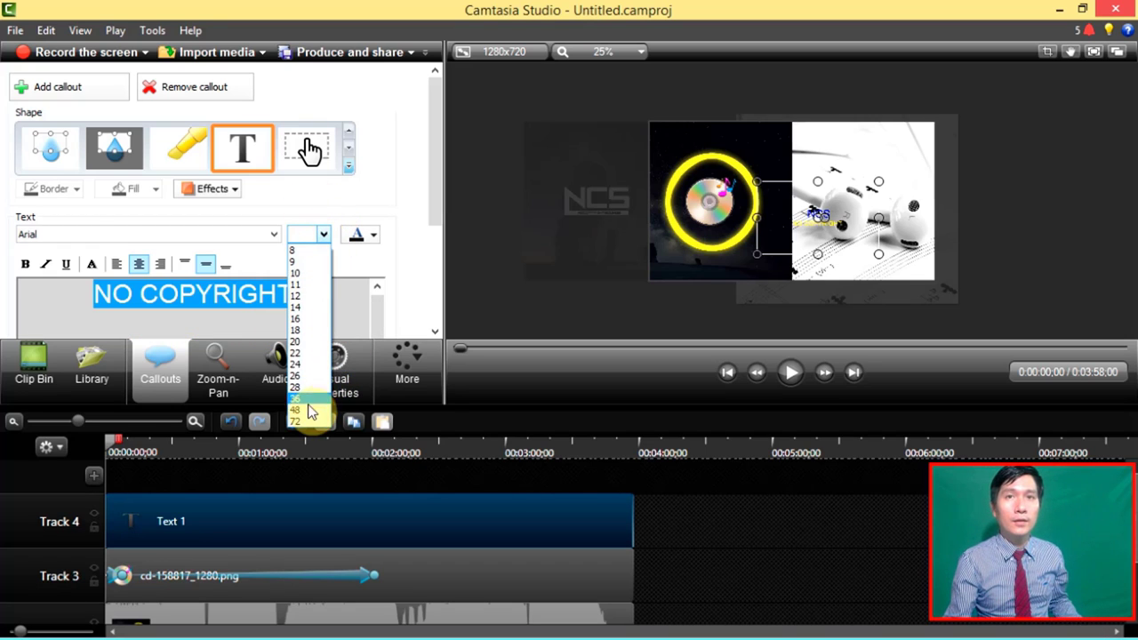
pyautogui.click(308, 407)
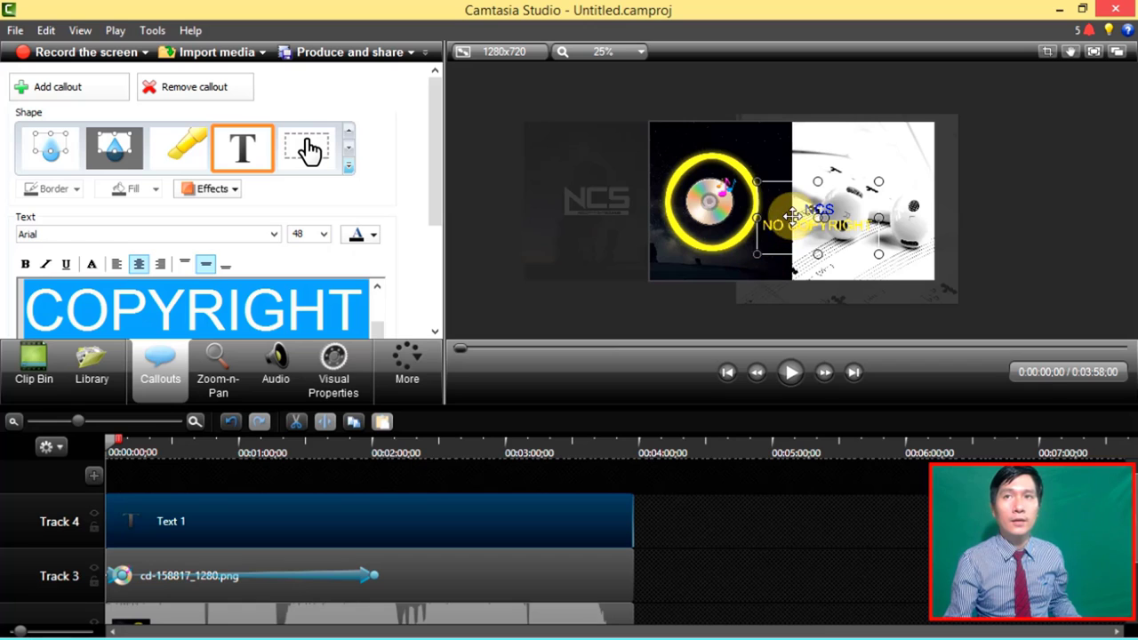
# - Move the callout onto the dark area so its text sits beneath the CD, and make its box taller
pyautogui.moveTo(778, 218); pyautogui.dragTo(833, 170)
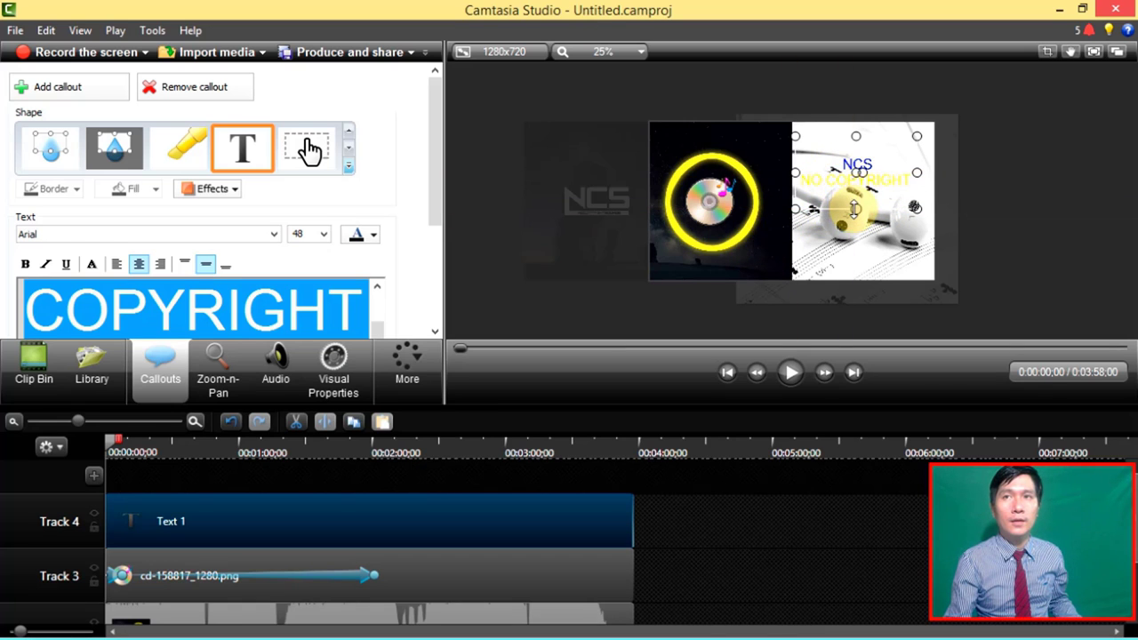
pyautogui.moveTo(854, 209); pyautogui.dragTo(756, 275)
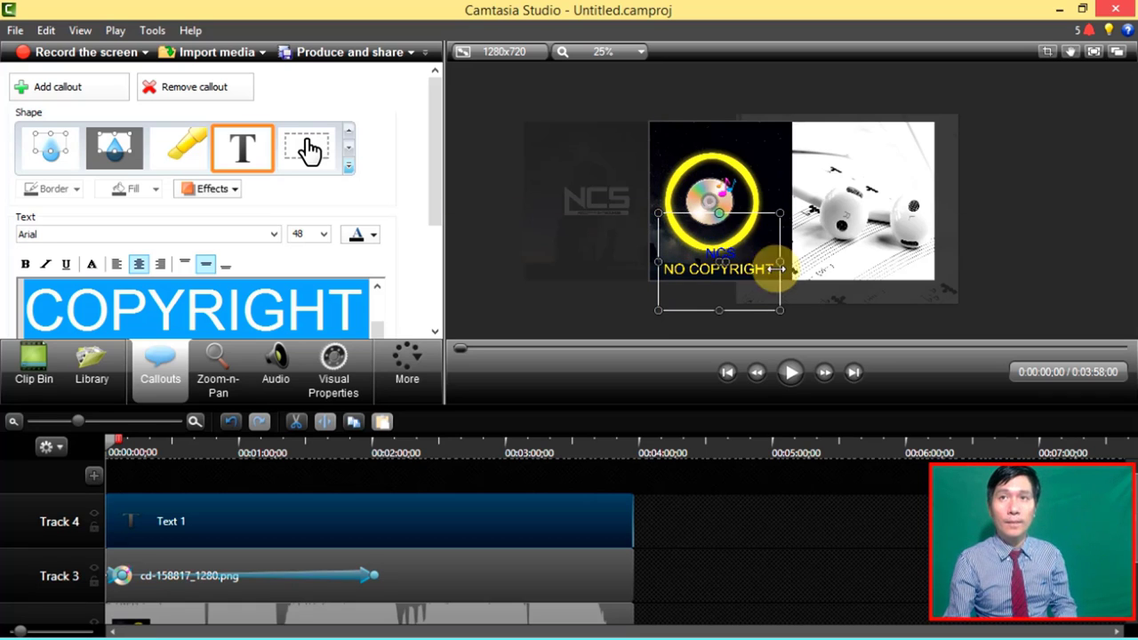
# - Change the colour of the callout's "NCS" line to white
pyautogui.click(327, 320)
pyautogui.scroll(2, 328, 315)
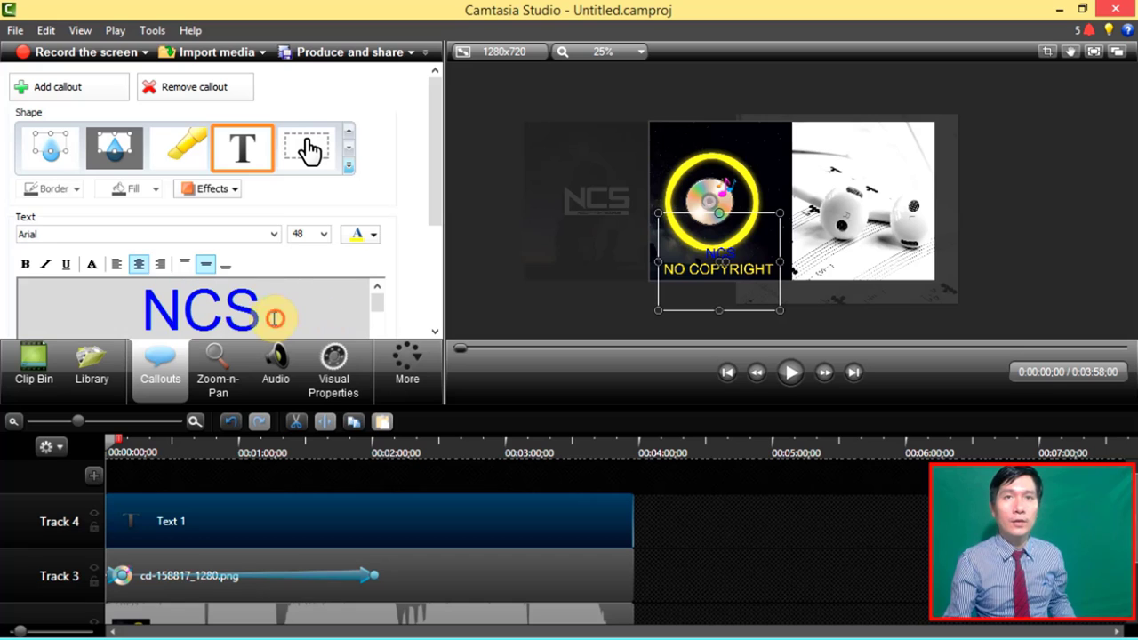
pyautogui.moveTo(275, 315); pyautogui.dragTo(153, 310)
pyautogui.click(370, 234)
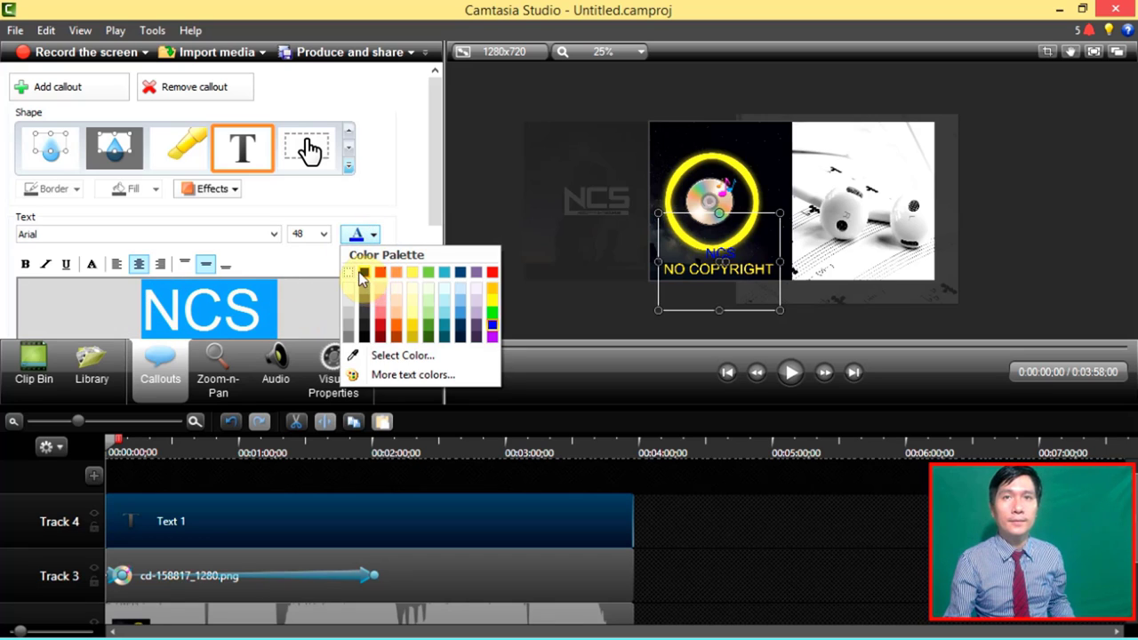
pyautogui.click(347, 271)
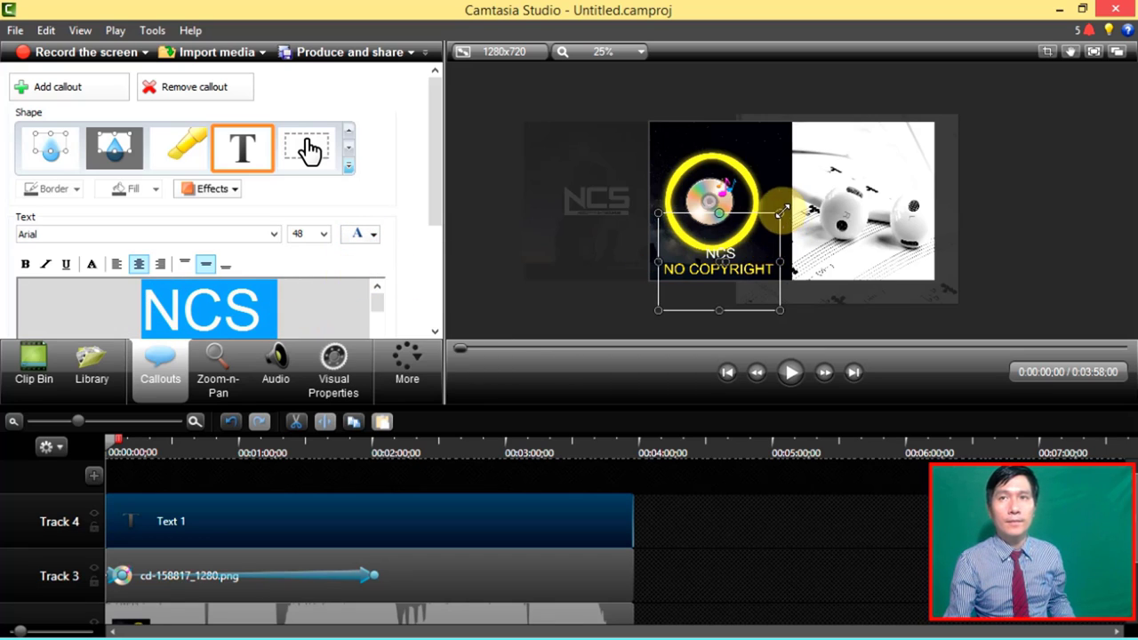
# - Adjust the callout's box size and position so both text lines sit centred just below the yellow ring, and deselect it
pyautogui.moveTo(779, 209); pyautogui.dragTo(782, 224)
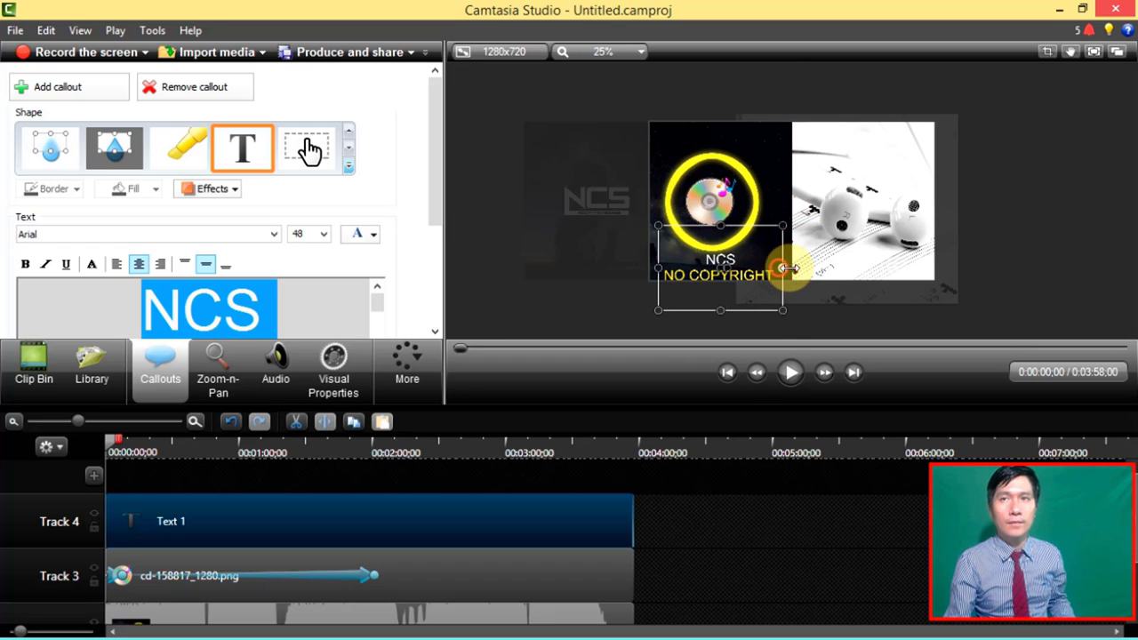
pyautogui.moveTo(783, 264); pyautogui.dragTo(750, 261)
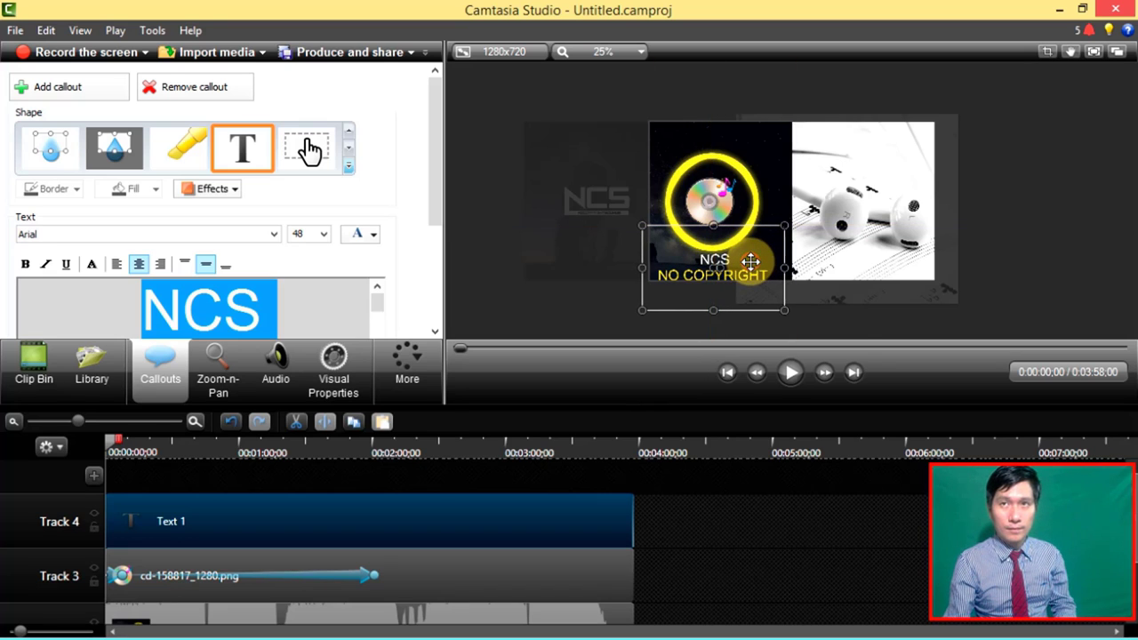
pyautogui.moveTo(714, 310); pyautogui.dragTo(762, 302)
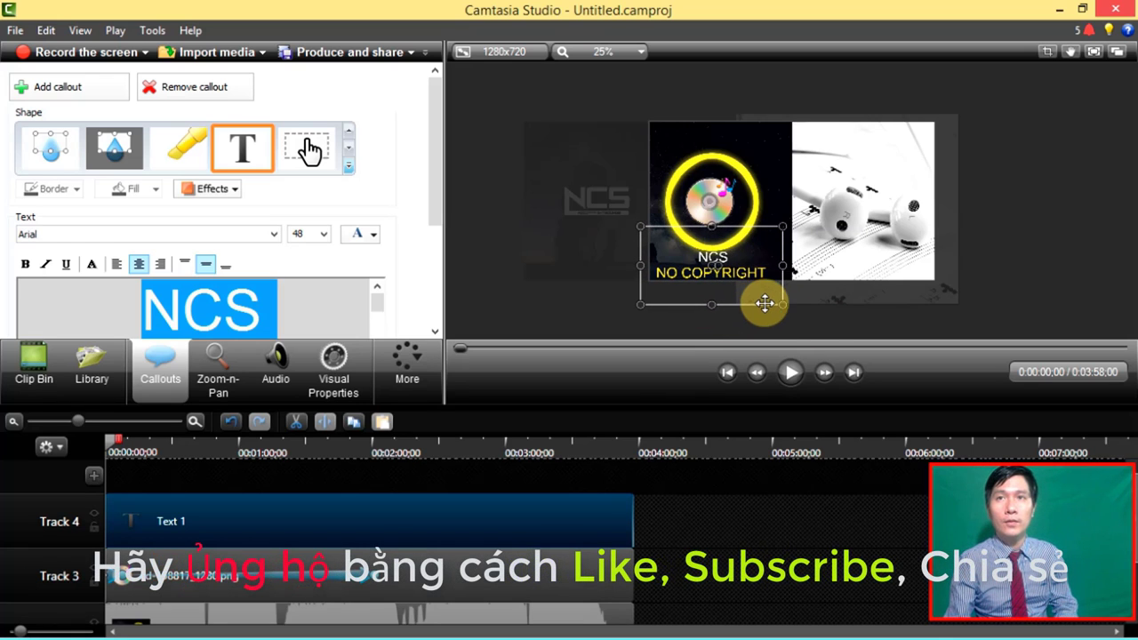
pyautogui.click(831, 316)
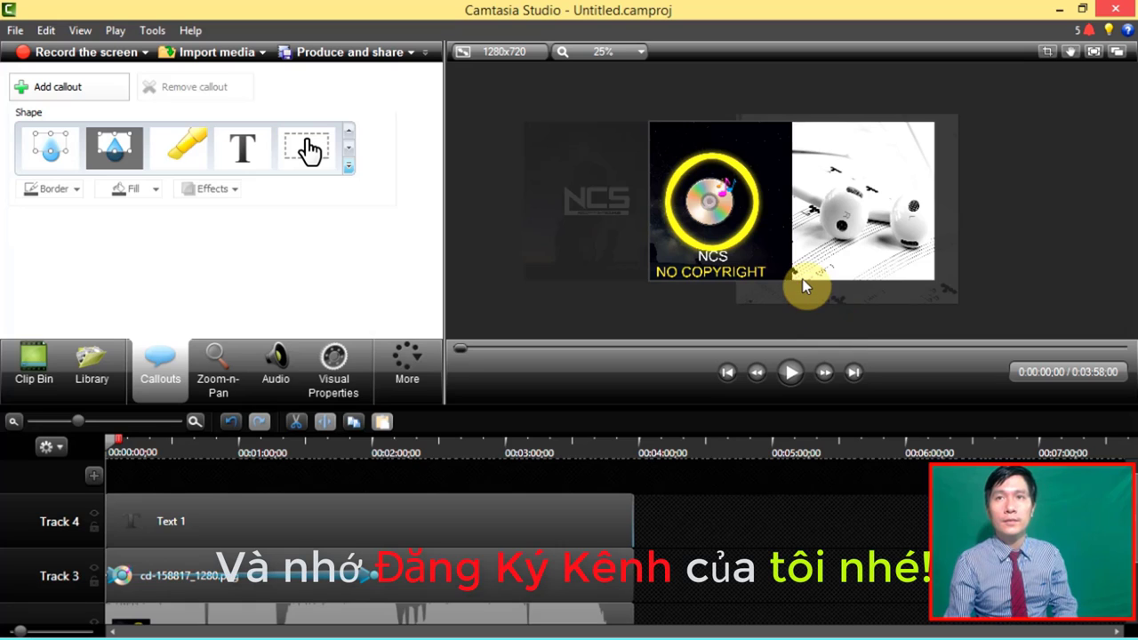
# - Widen the callout's text box slightly and shift it so "NCS NO COPYRIGHT" sits centred under the CD
pyautogui.click(753, 264)
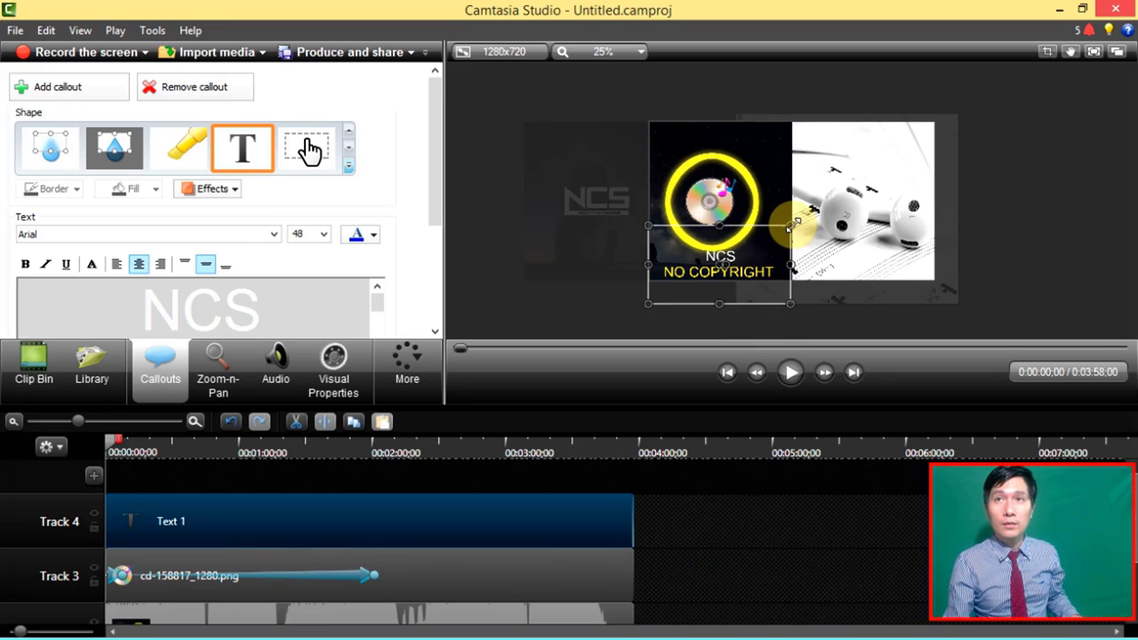
pyautogui.moveTo(793, 225)
pyautogui.mouseDown()
pyautogui.moveTo(782, 225)
pyautogui.moveTo(793, 225)
pyautogui.mouseUp()
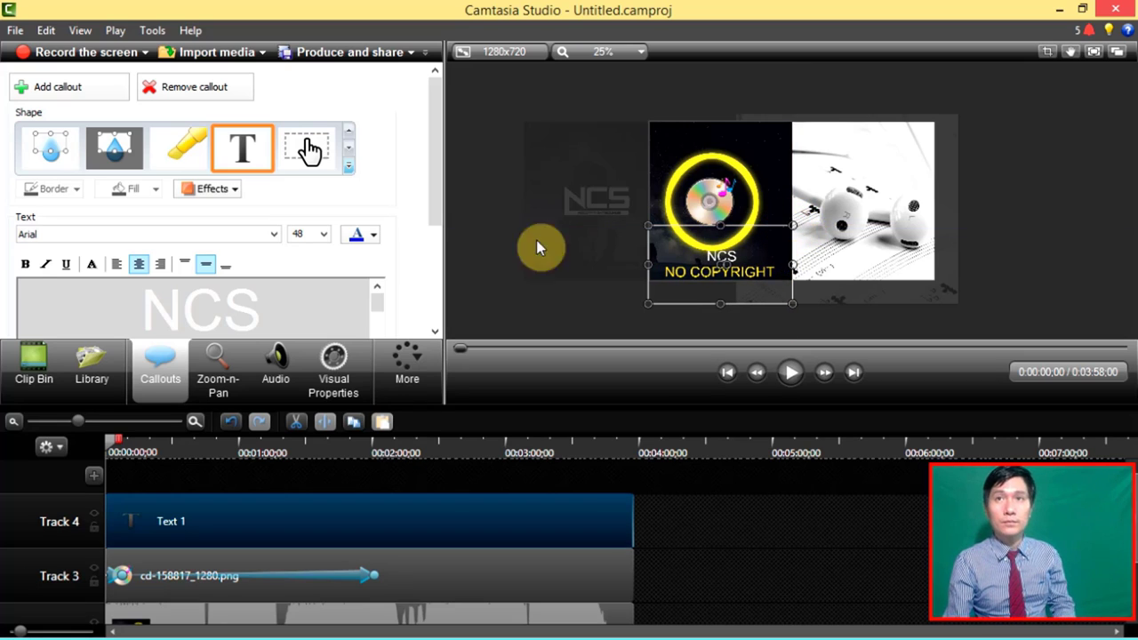
pyautogui.click(498, 203)
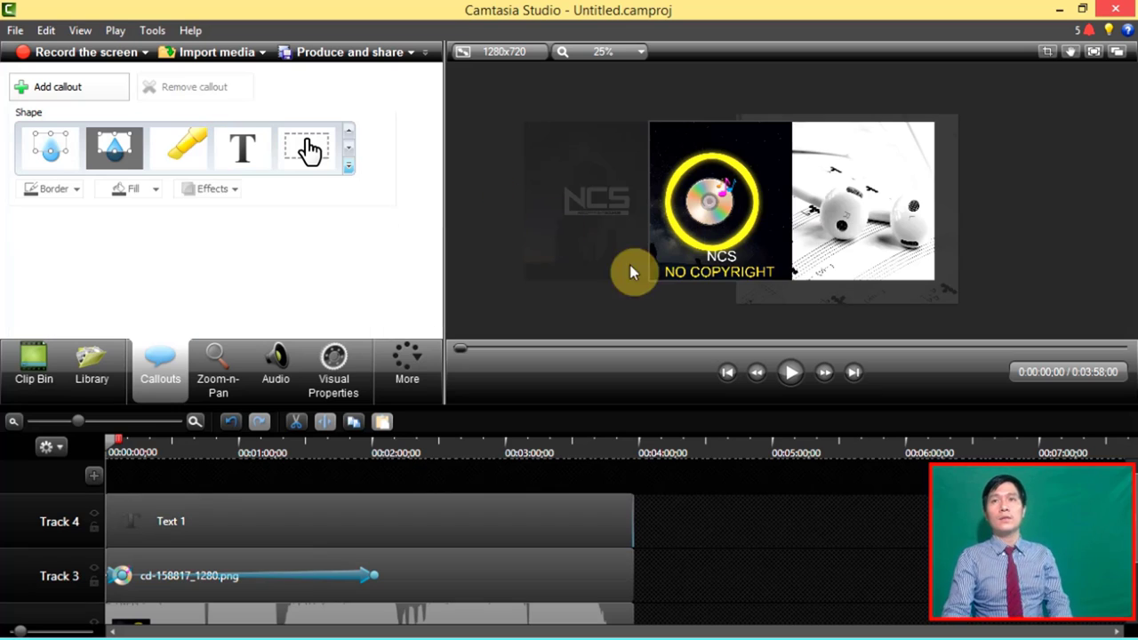
pyautogui.click(926, 201)
pyautogui.moveTo(720, 255); pyautogui.dragTo(711, 255)
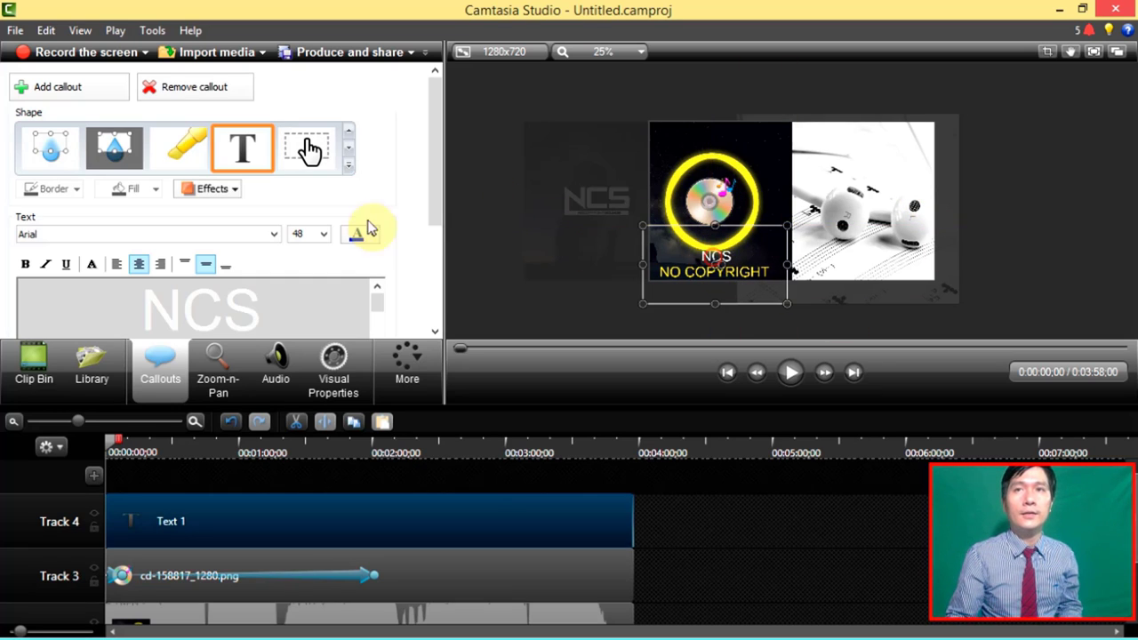
# - Play the project from just before the one-minute mark to check the callout, spinning CD and ring together
pyautogui.click(230, 457)
pyautogui.click(794, 372)
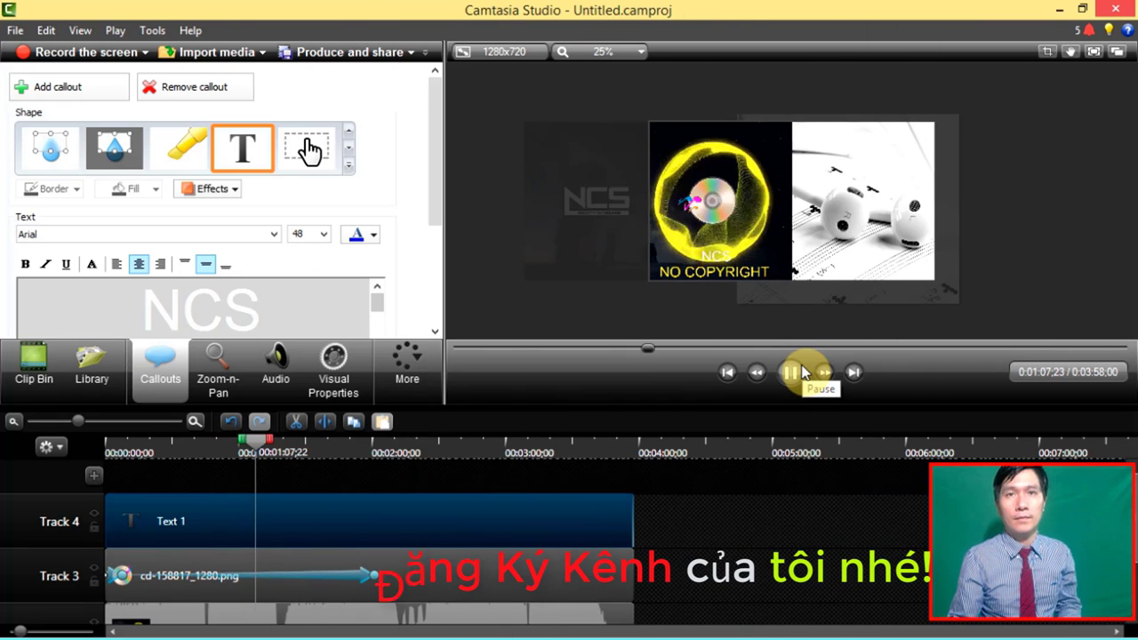
pyautogui.click(769, 266)
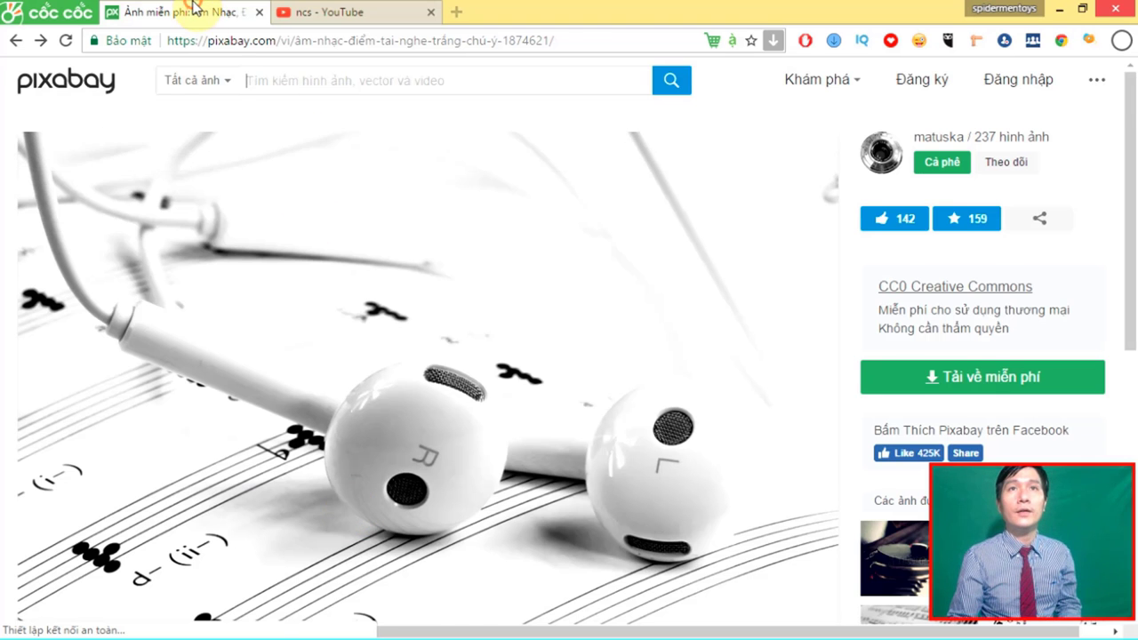
# - In the browser, open the live concert picture from the related images on the Pixabay earphones page
pyautogui.scroll(-2, 395, 265)
pyautogui.scroll(-5, 396, 265)
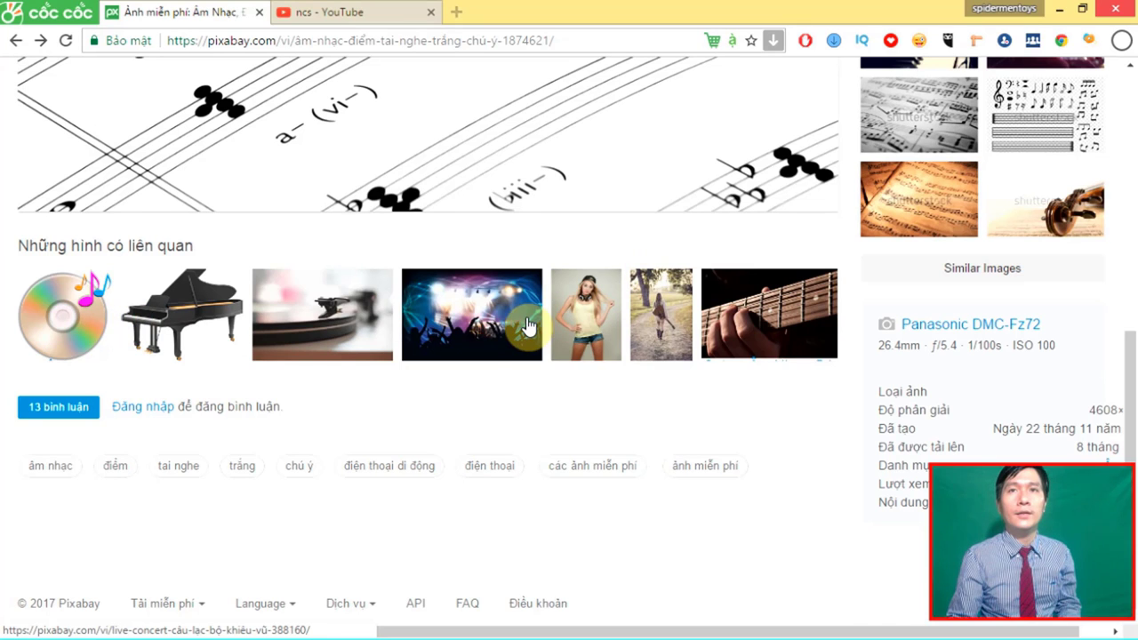
pyautogui.click(487, 317)
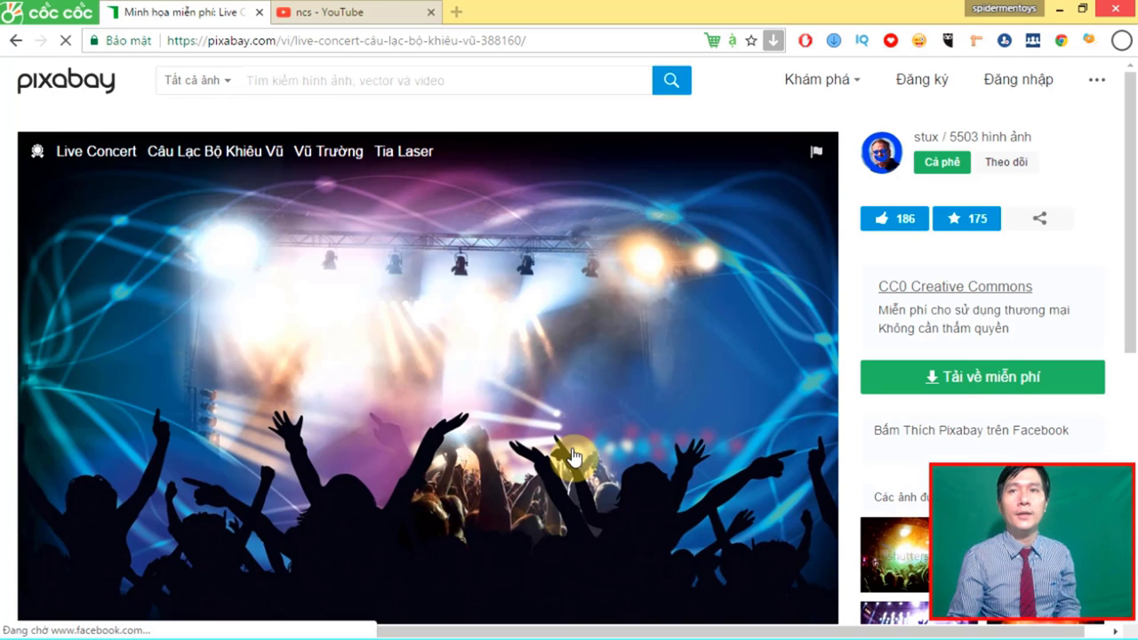
# - Download the live concert image as the 1920-pixel JPG, completing the captcha
pyautogui.click(931, 376)
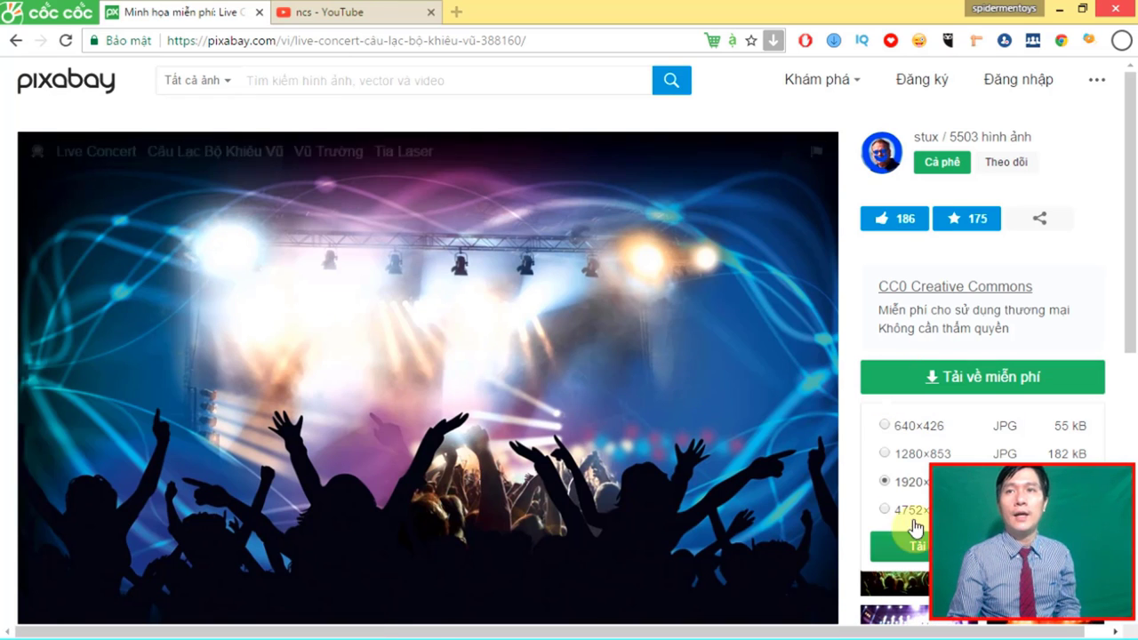
pyautogui.click(921, 547)
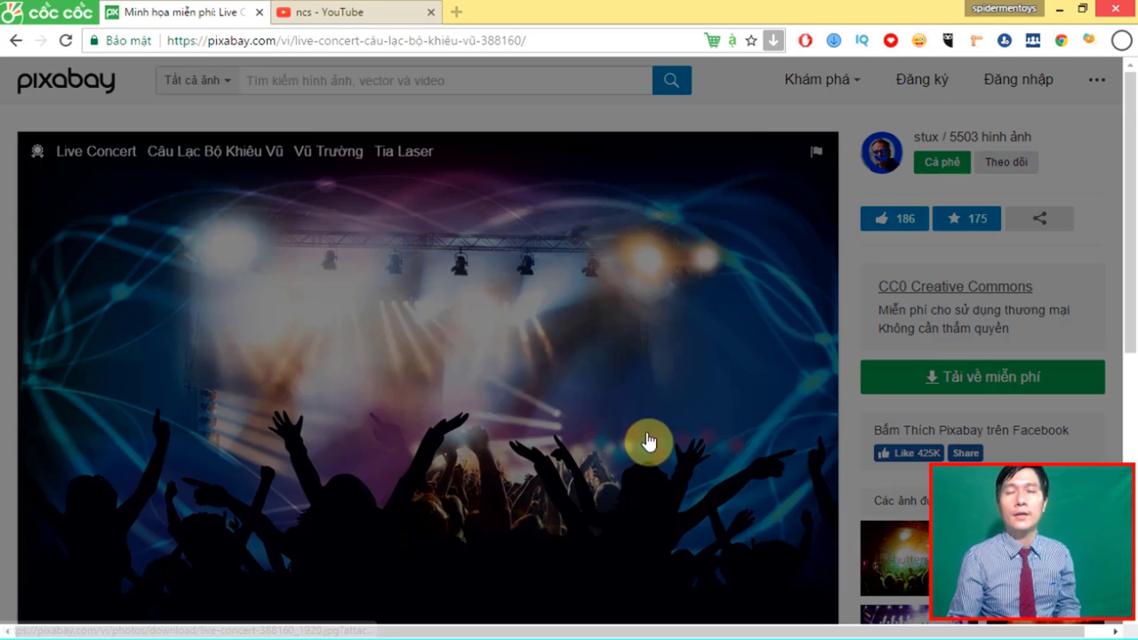
pyautogui.click(509, 434)
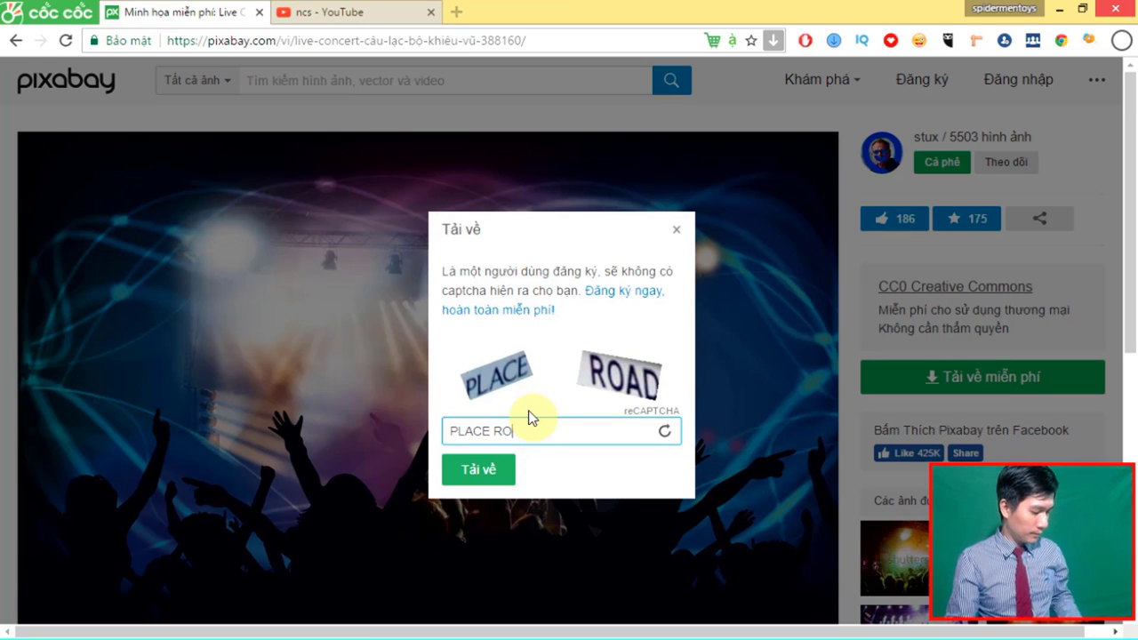
pyautogui.click(472, 467)
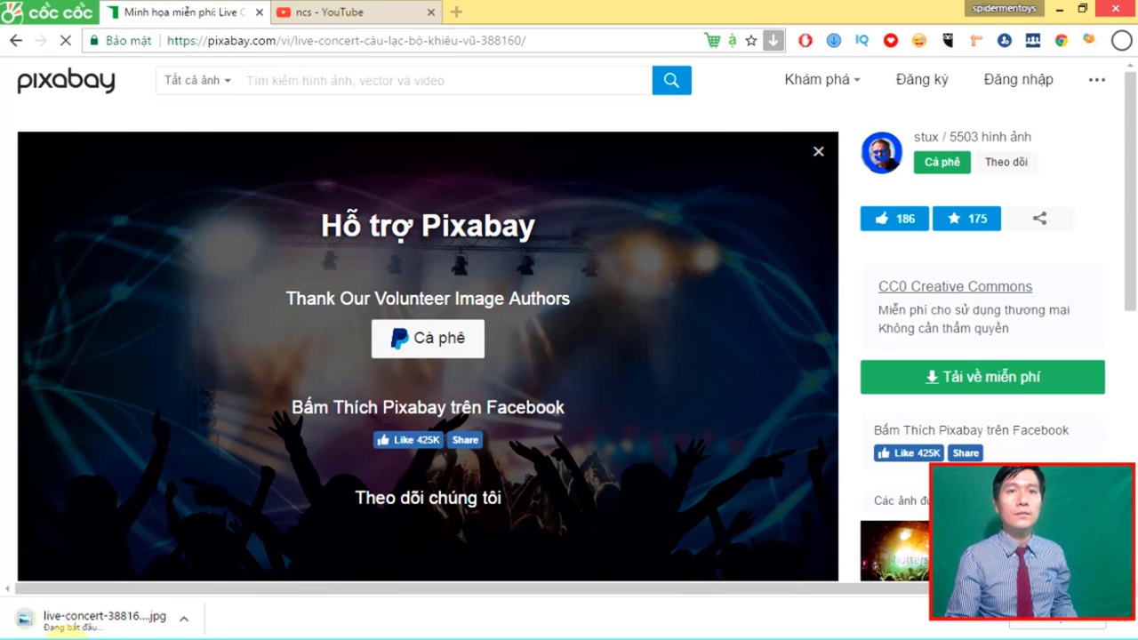
# - Show the downloaded live-concert-388160_1920.jpg in its Downloads folder and cut the file
pyautogui.rightClick(47, 623)
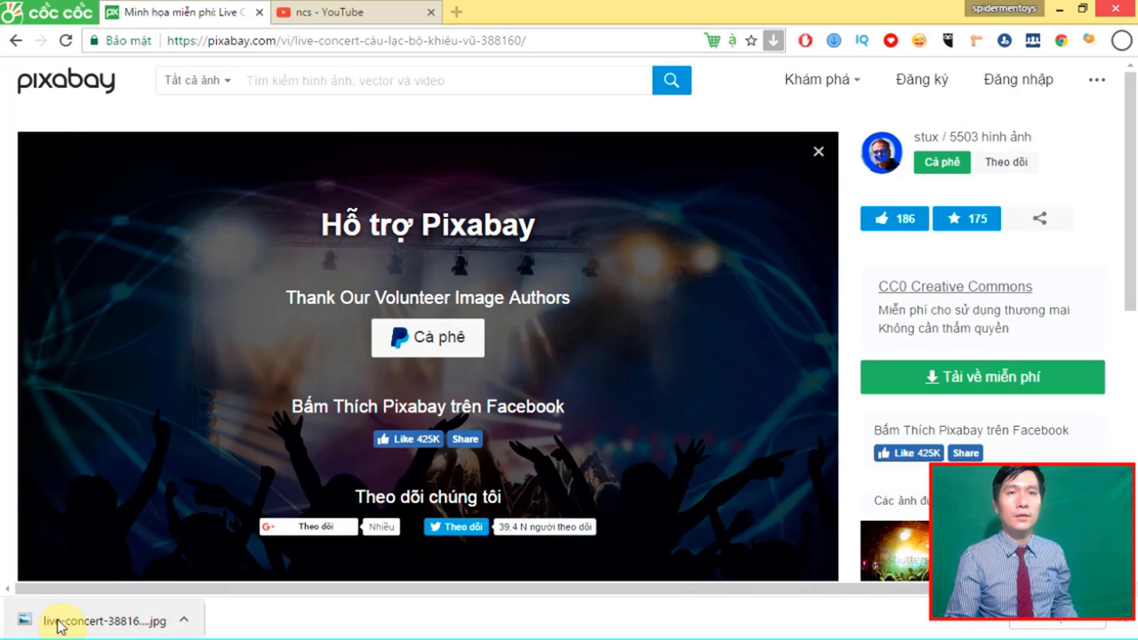
pyautogui.rightClick(75, 623)
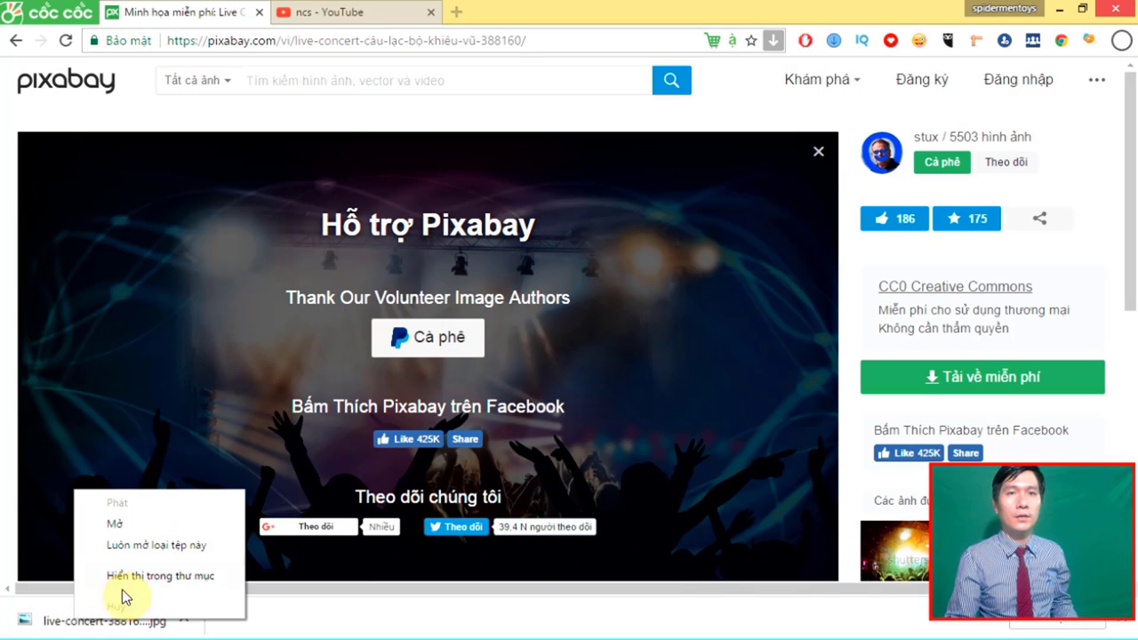
pyautogui.rightClick(50, 616)
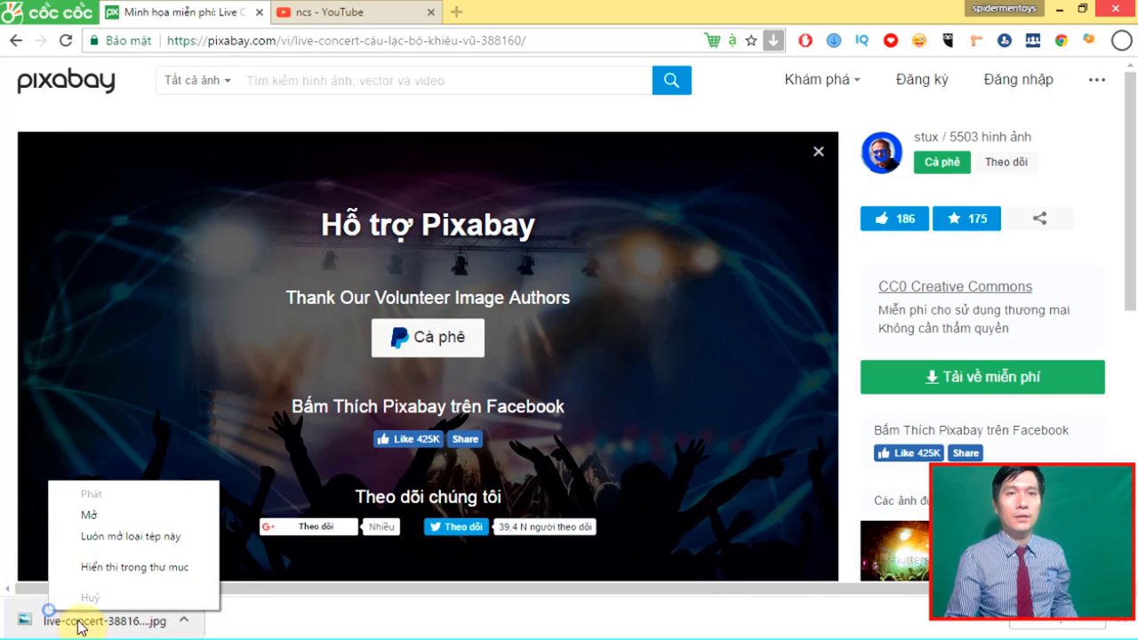
pyautogui.click(114, 567)
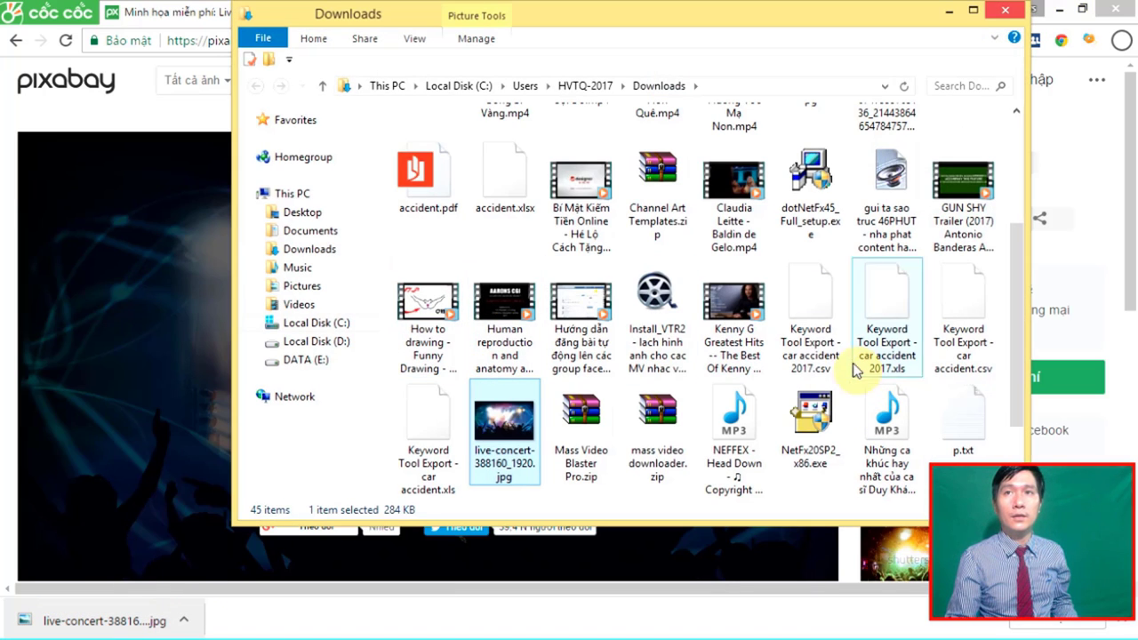
pyautogui.rightClick(530, 456)
pyautogui.click(555, 533)
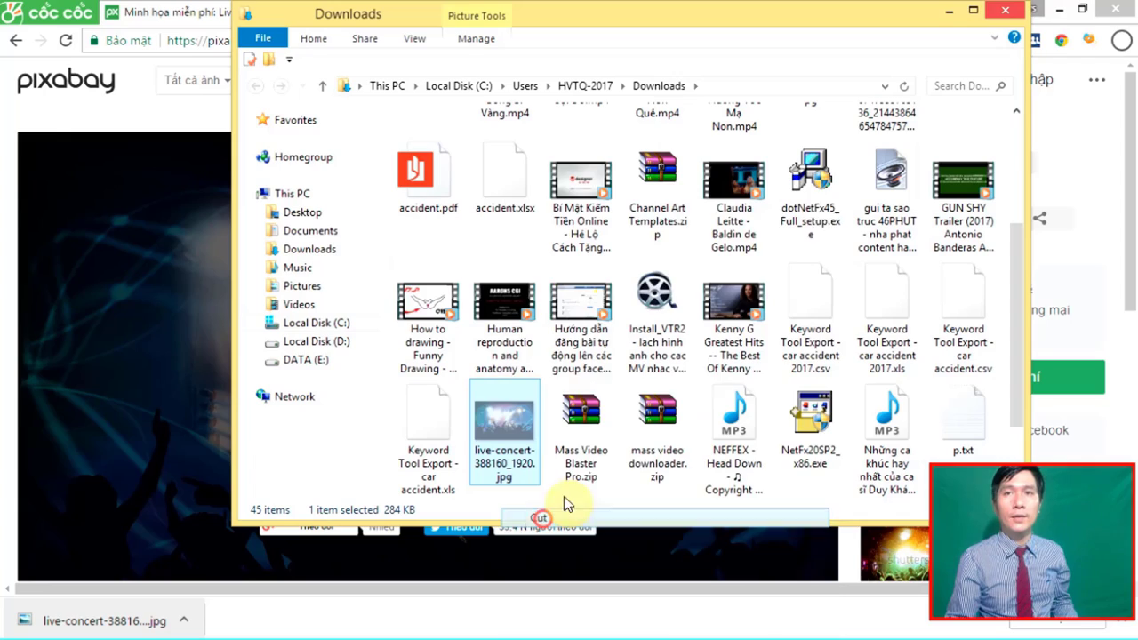
# - Close the Downloads window, minimise the open applications and paste the live concert image onto the desktop
pyautogui.click(1005, 9)
pyautogui.click(1058, 9)
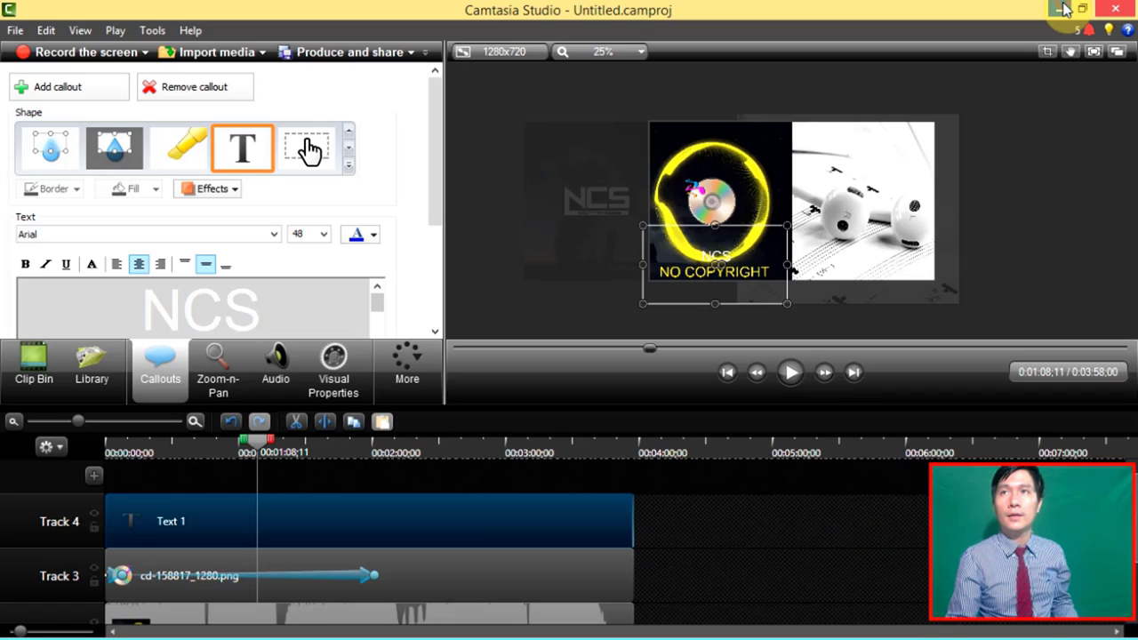
pyautogui.click(1060, 9)
pyautogui.rightClick(637, 313)
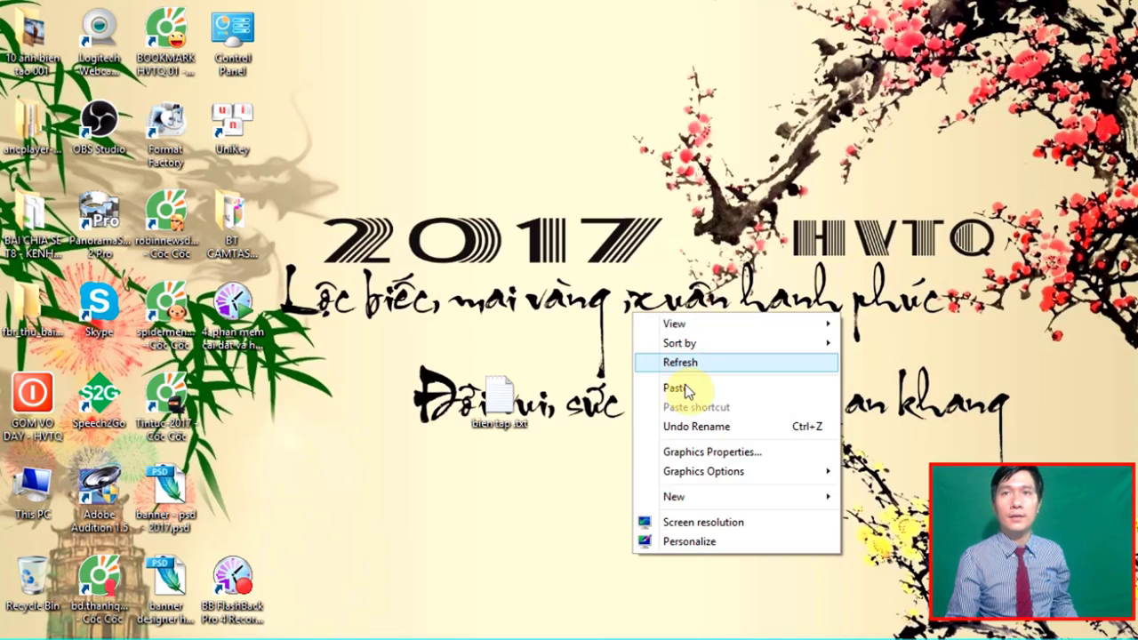
pyautogui.click(674, 386)
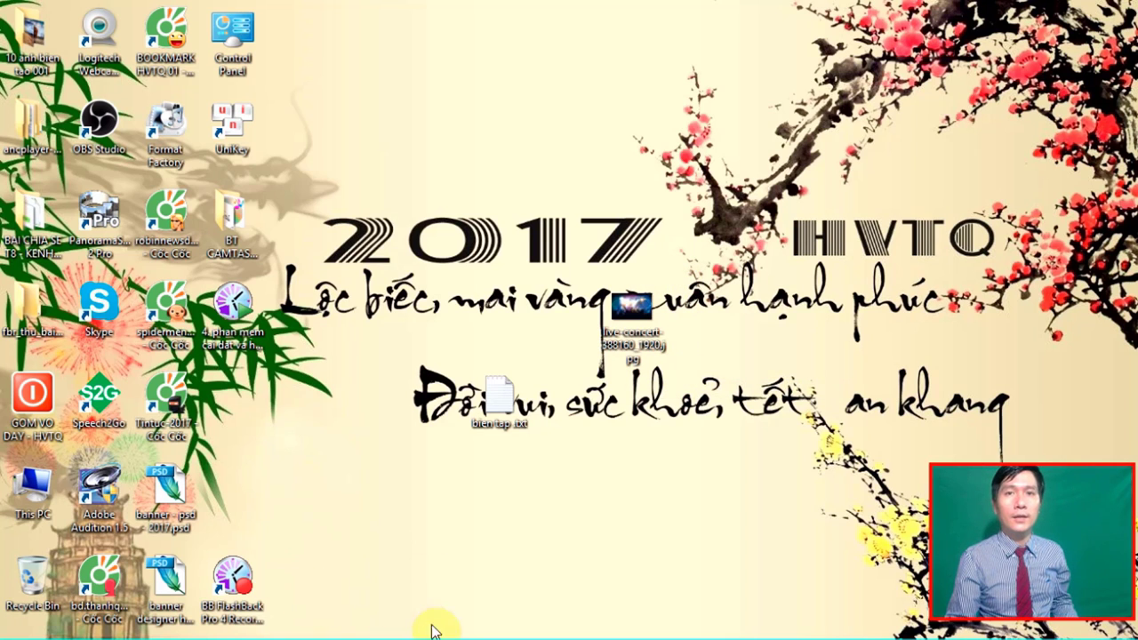
# - Switch back to Camtasia Studio and import live-concert-388160_1920.jpg from the desktop into the Clip Bin
pyautogui.click(476, 631)
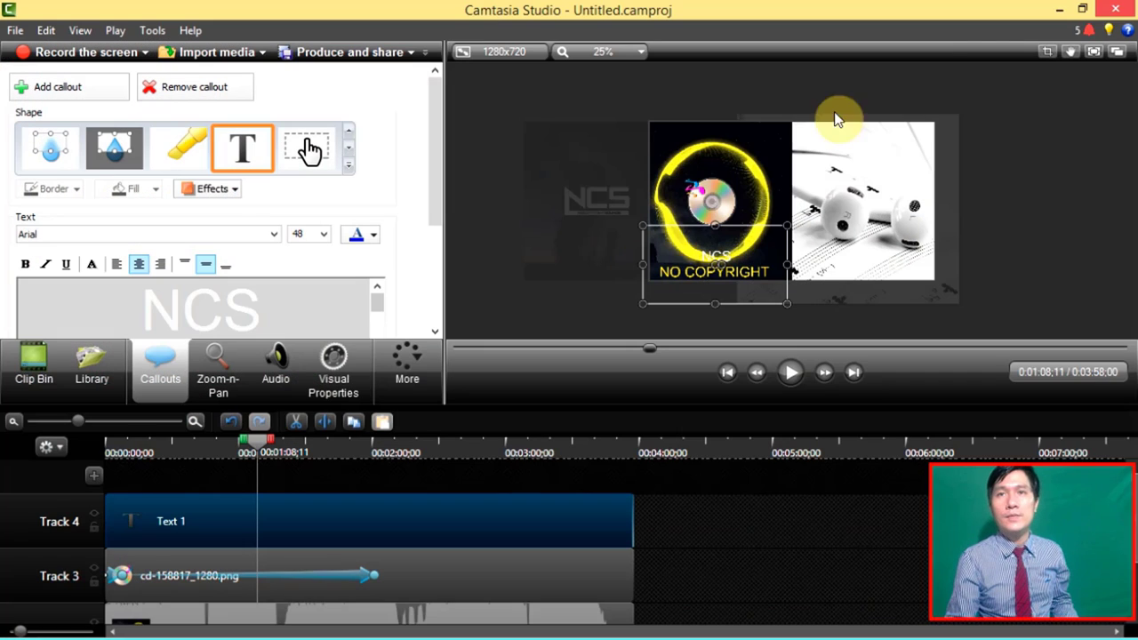
pyautogui.click(34, 367)
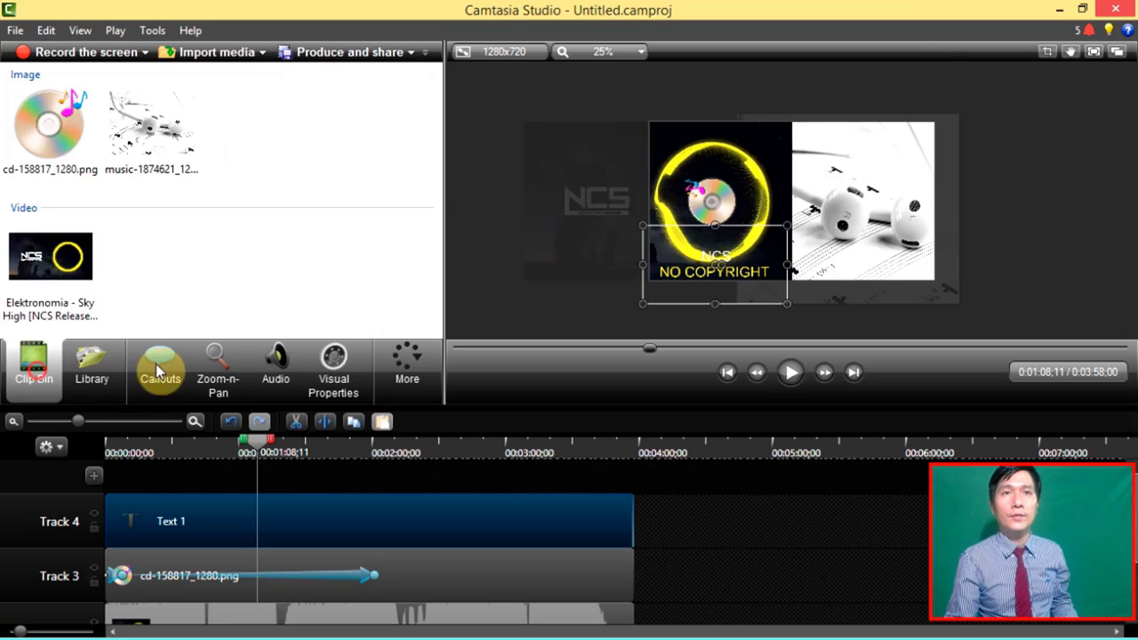
pyautogui.rightClick(226, 267)
pyautogui.click(293, 279)
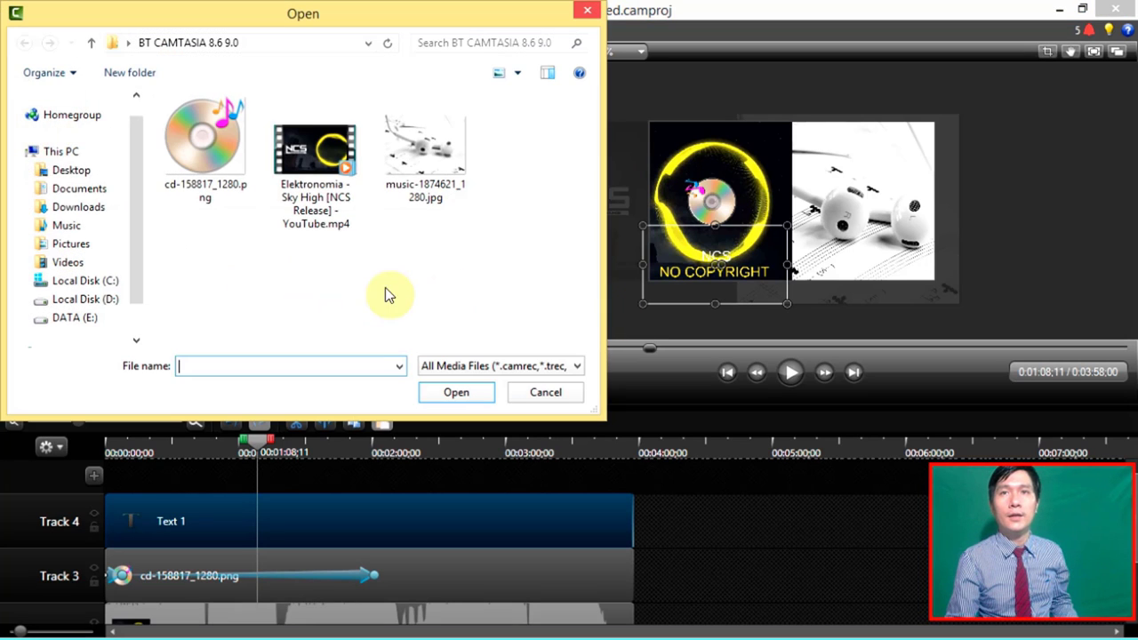
pyautogui.click(69, 171)
pyautogui.click(425, 267)
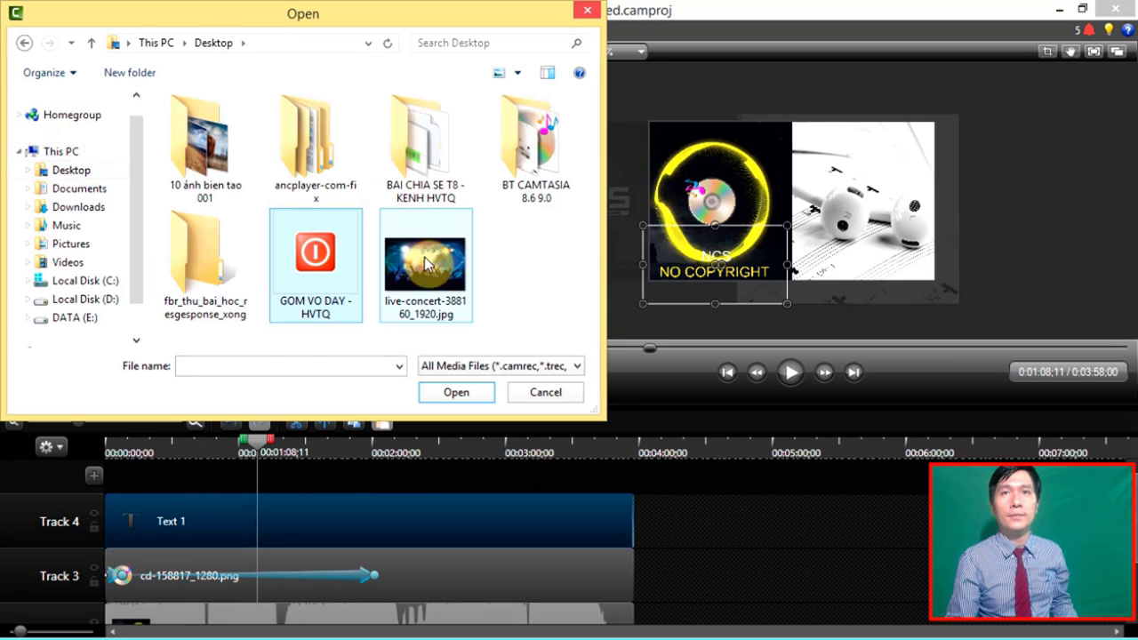
pyautogui.click(455, 392)
# - Add the live concert image to the timeline on Track 5 and extend its duration to about 1 min 56 s
pyautogui.click(177, 142)
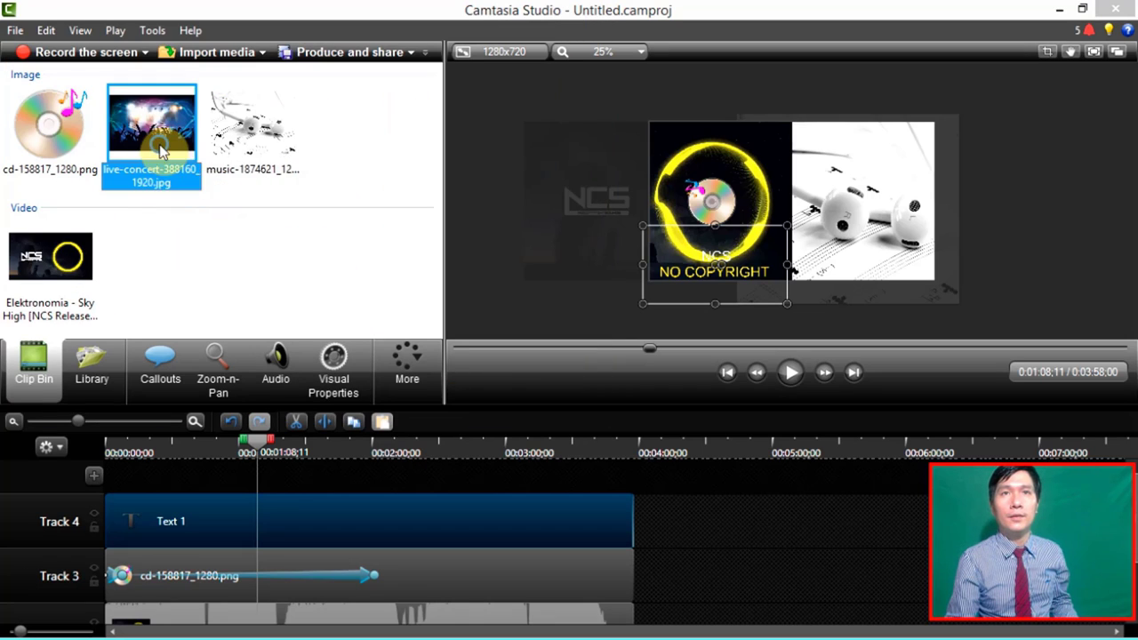
pyautogui.rightClick(189, 145)
pyautogui.click(215, 151)
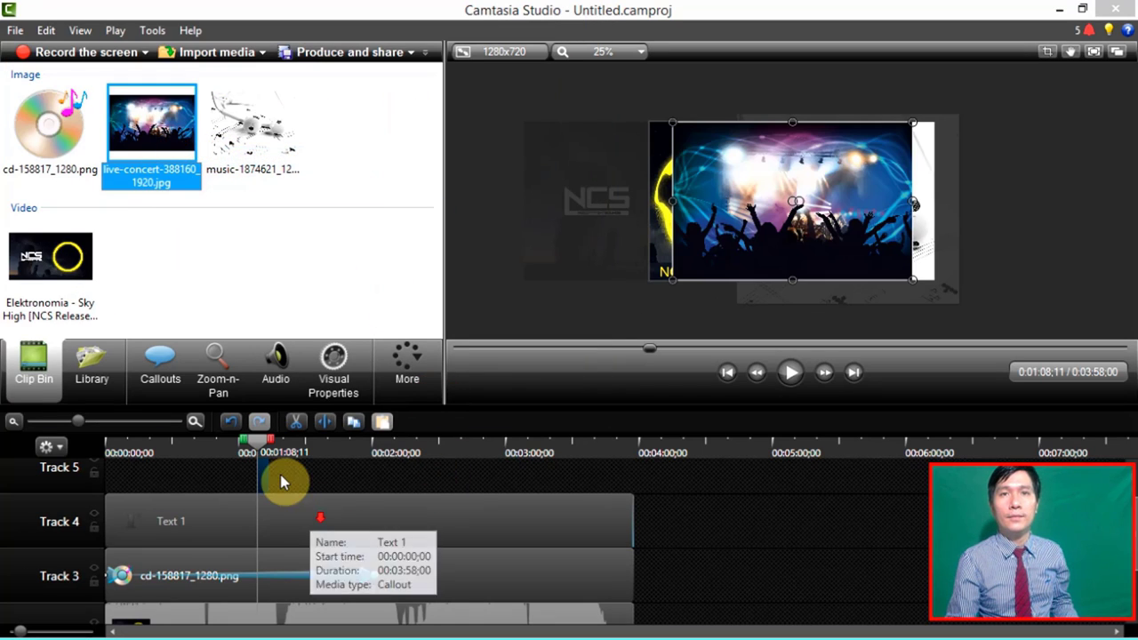
pyautogui.moveTo(266, 473); pyautogui.dragTo(495, 483)
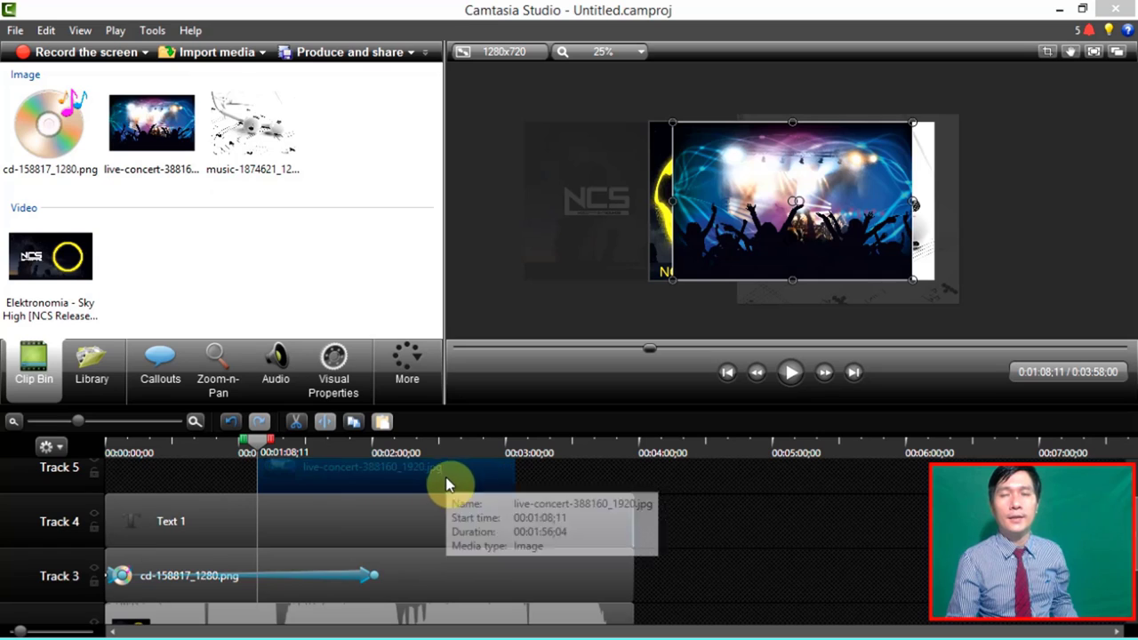
# - Delete the music-1874621_1280.jpg clip from Track 1
pyautogui.scroll(-2, 426, 534)
pyautogui.click(298, 597)
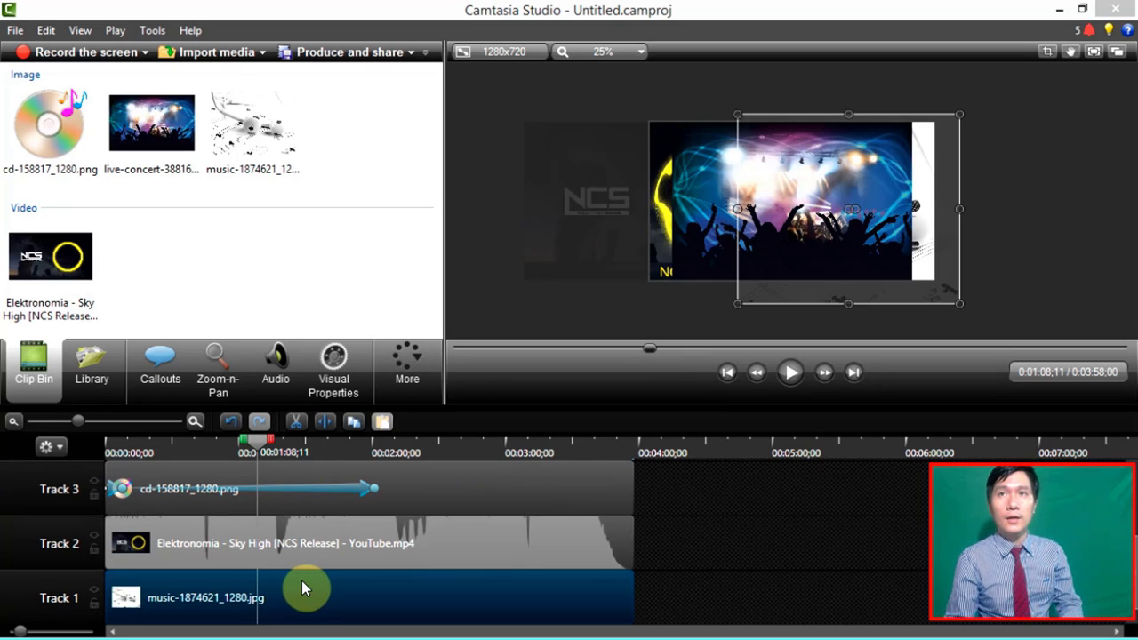
pyautogui.press('Delete')
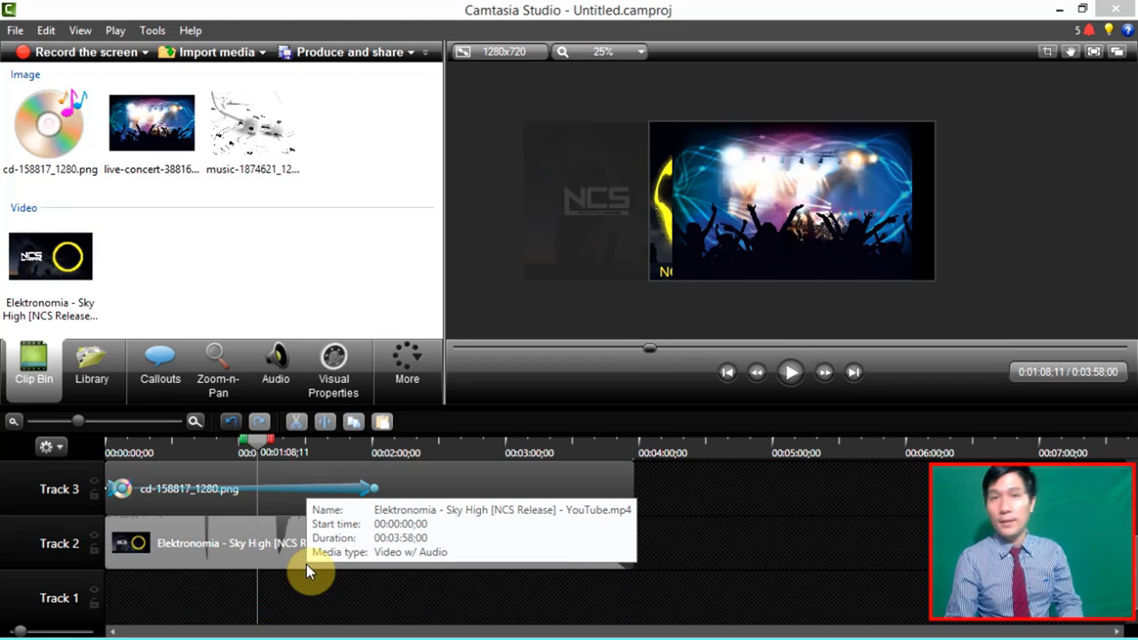
# - Move the live concert clip to the start of Track 1 and extend it to the end of the music video
pyautogui.scroll(2, 315, 494)
pyautogui.moveTo(349, 482); pyautogui.dragTo(192, 598)
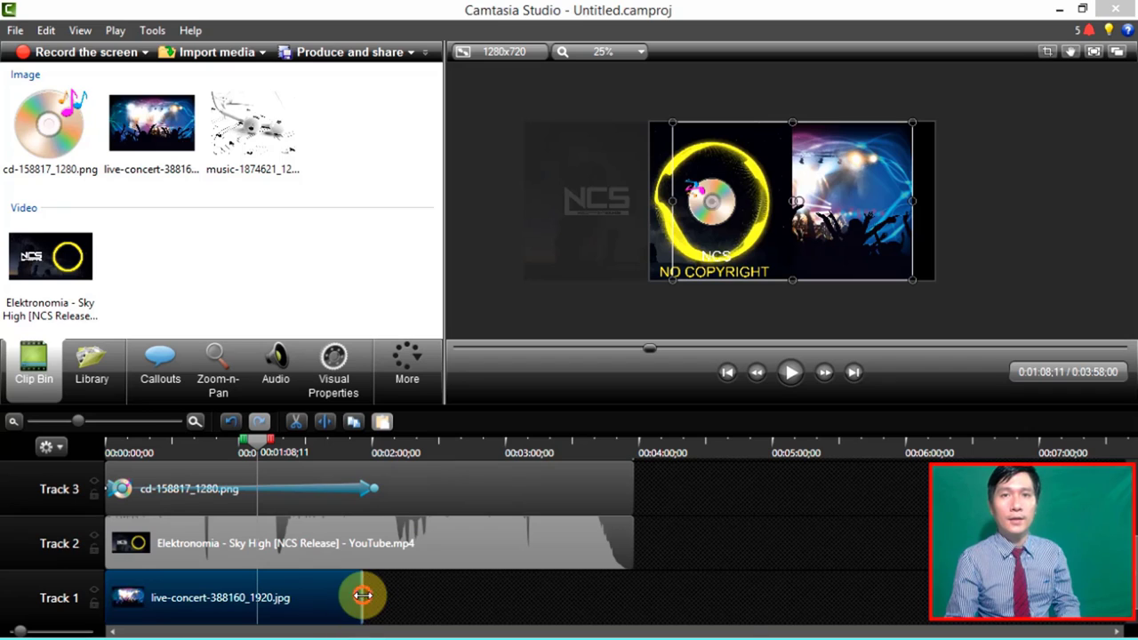
pyautogui.moveTo(362, 596); pyautogui.dragTo(658, 601)
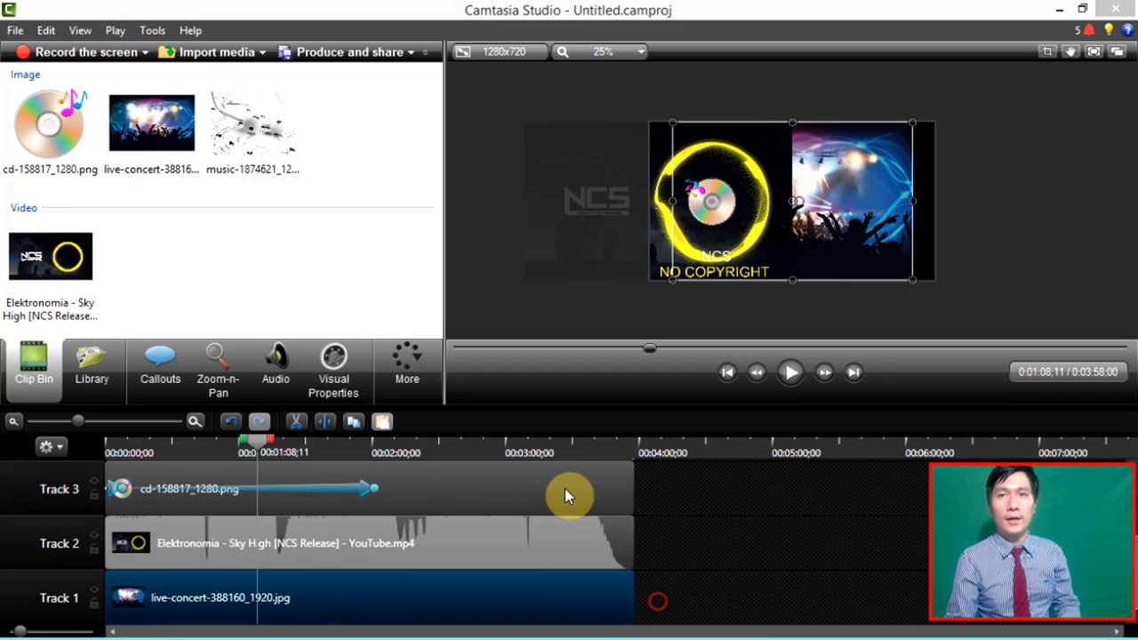
# - Move the live concert image over the canvas's right half, stretch it taller to cover the full height, and deselect it
pyautogui.click(501, 456)
pyautogui.click(821, 223)
pyautogui.moveTo(839, 206); pyautogui.dragTo(897, 198)
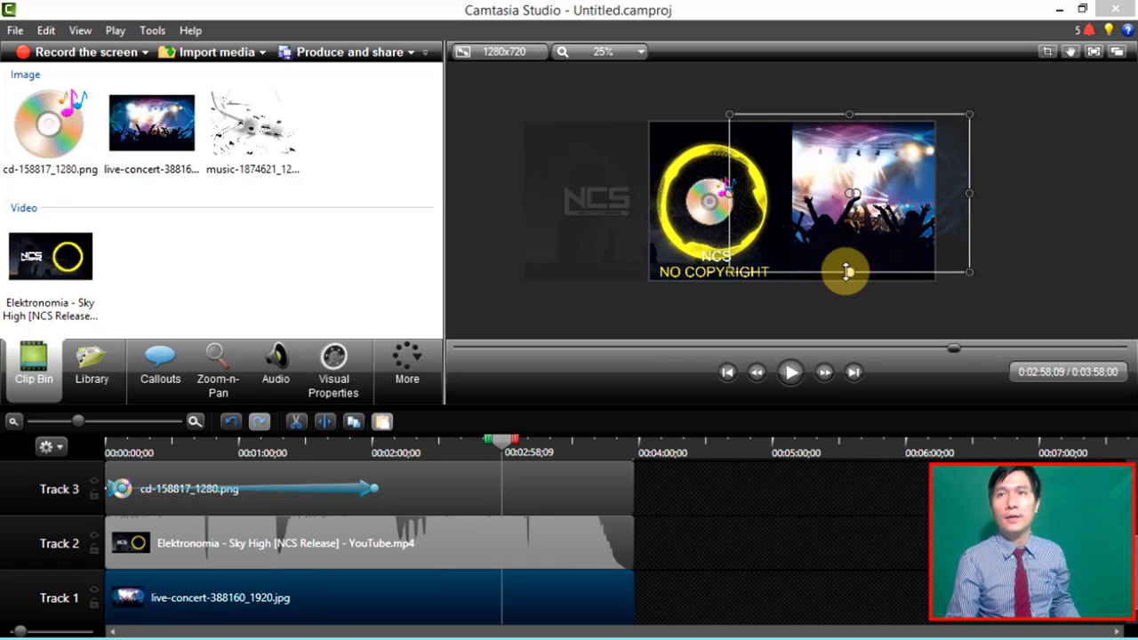
pyautogui.moveTo(850, 272); pyautogui.dragTo(880, 299)
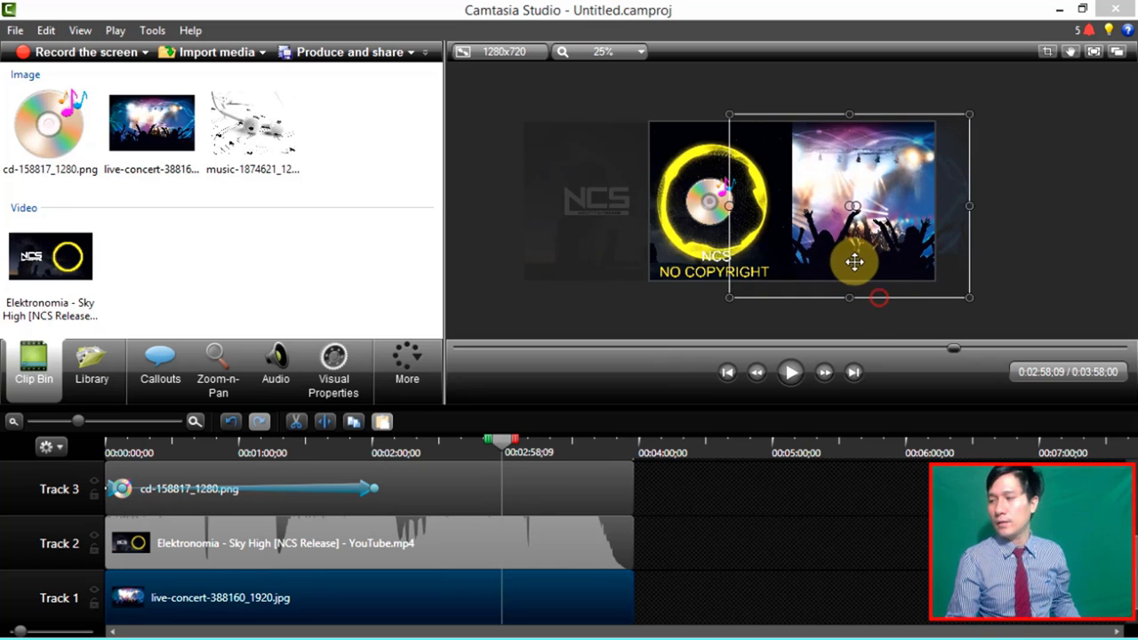
pyautogui.moveTo(854, 261)
pyautogui.mouseDown()
pyautogui.moveTo(887, 262)
pyautogui.moveTo(873, 259)
pyautogui.mouseUp()
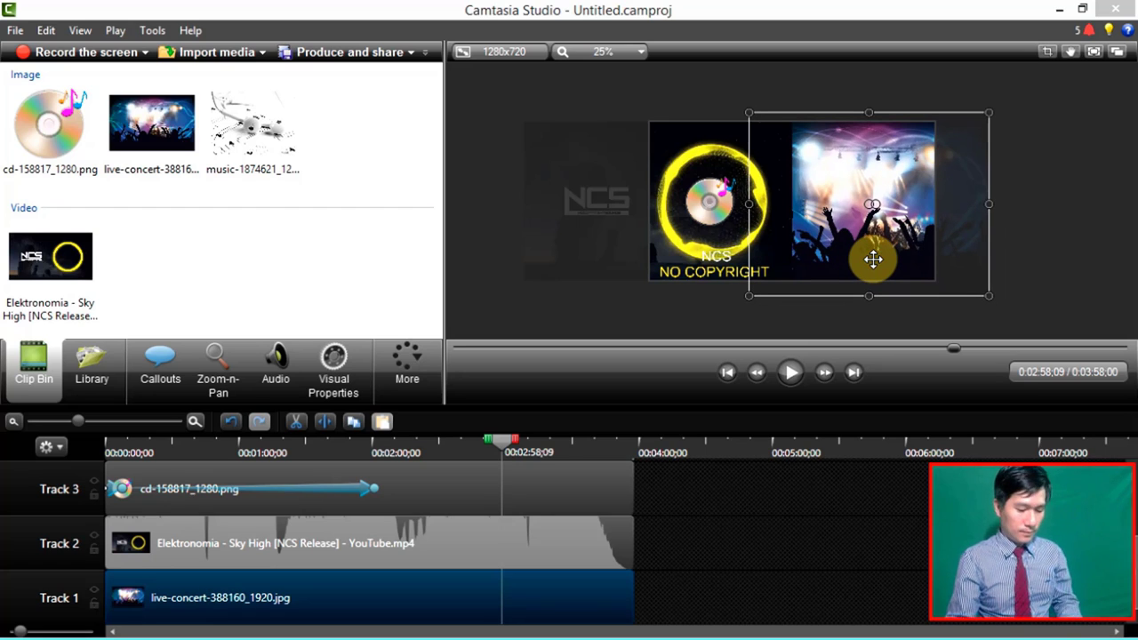
pyautogui.click(1046, 231)
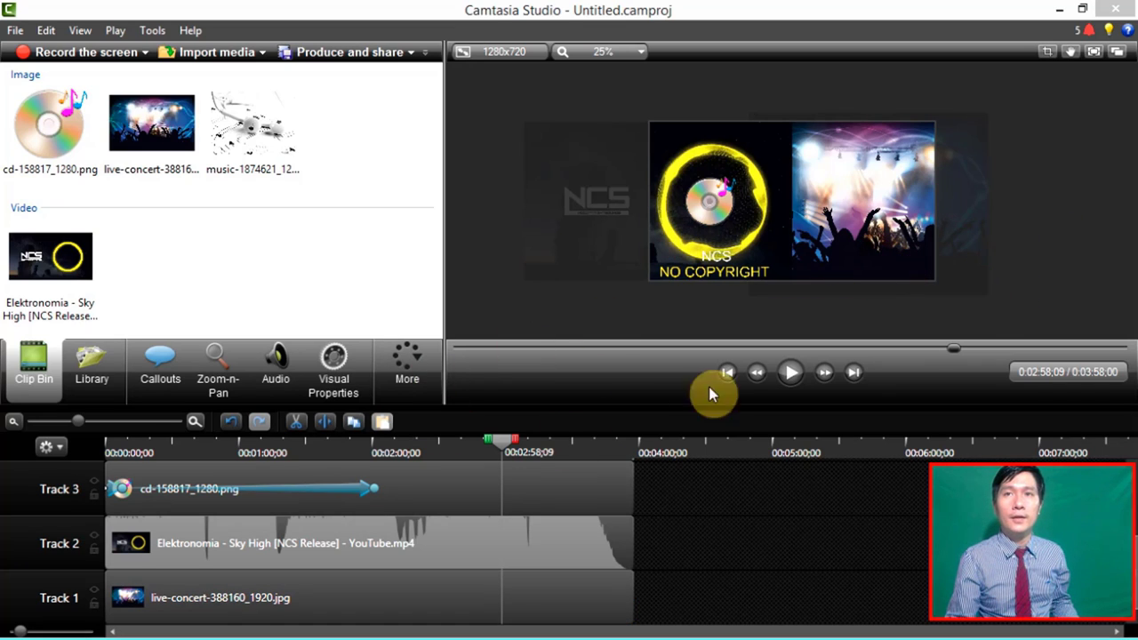
# - Move the music video and the "NCS NO COPYRIGHT" callout slightly rightward on the canvas and deselect them
pyautogui.click(311, 454)
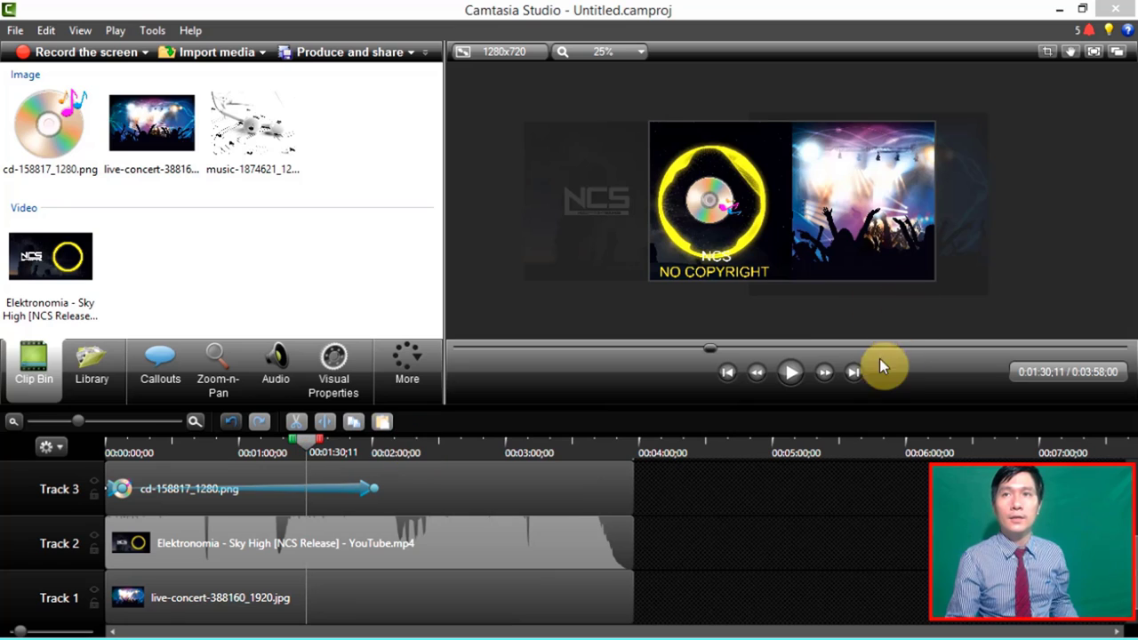
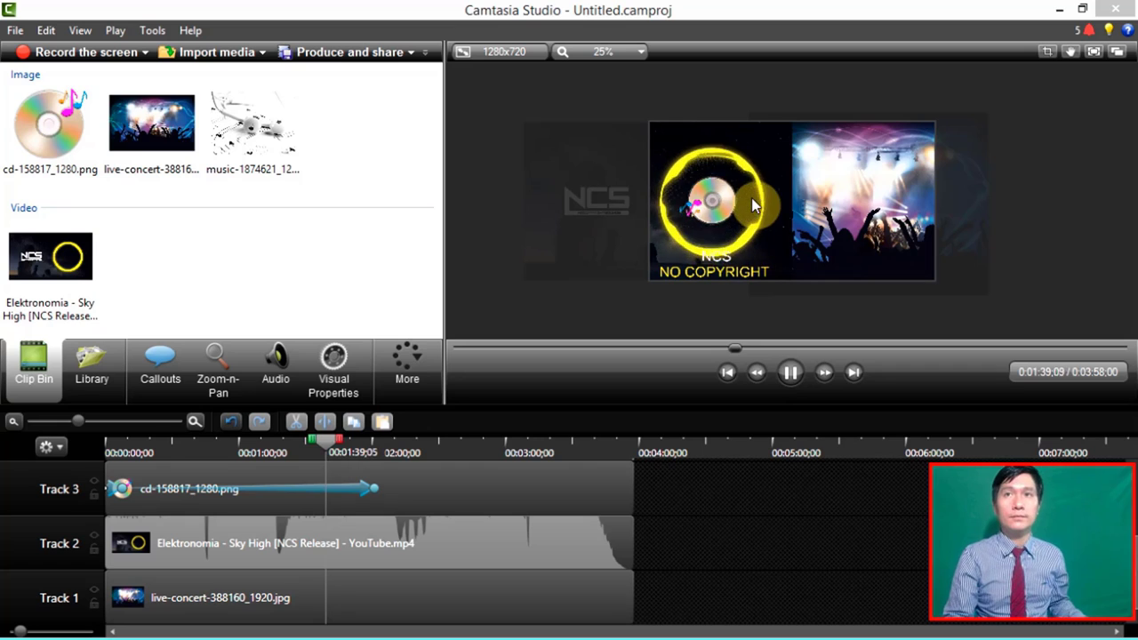
pyautogui.click(579, 228)
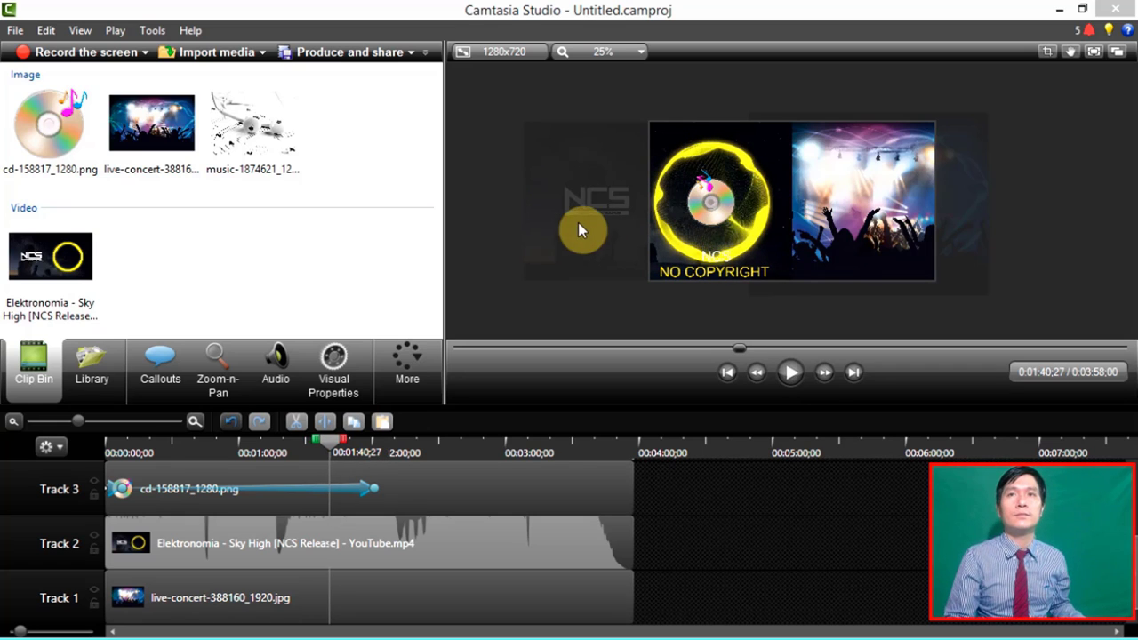
pyautogui.moveTo(550, 220)
pyautogui.mouseDown()
pyautogui.moveTo(564, 213)
pyautogui.moveTo(560, 224)
pyautogui.mouseUp()
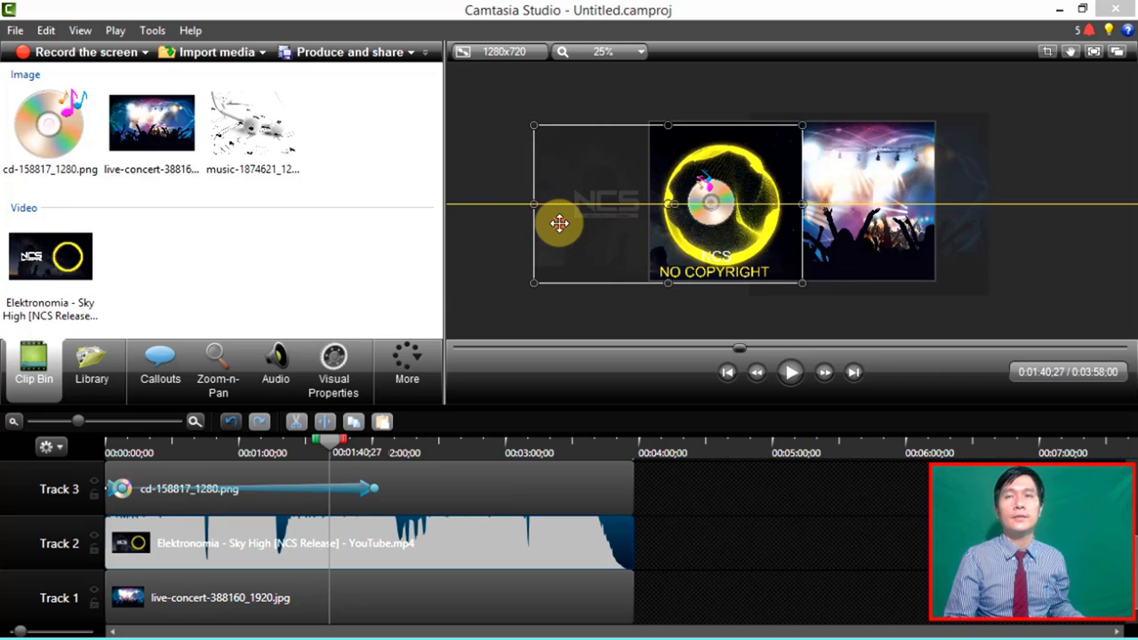
pyautogui.moveTo(686, 272); pyautogui.dragTo(731, 271)
pyautogui.click(856, 308)
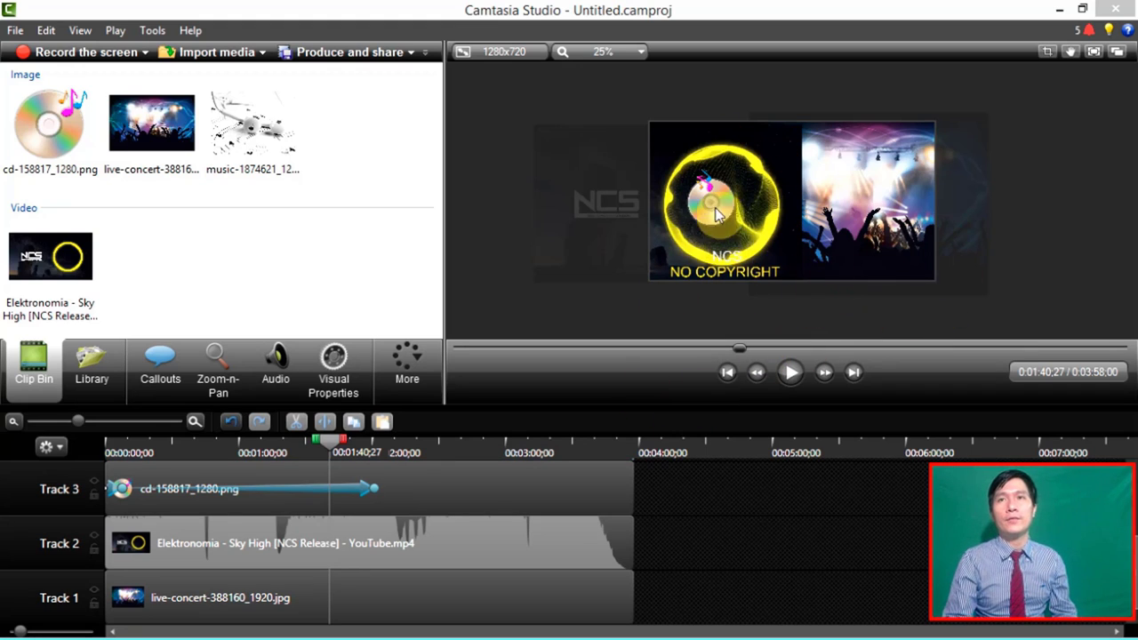
# - Stretch the music video slightly upward to the canvas's upper edge, deselect it, and play back a few seconds
pyautogui.click(716, 204)
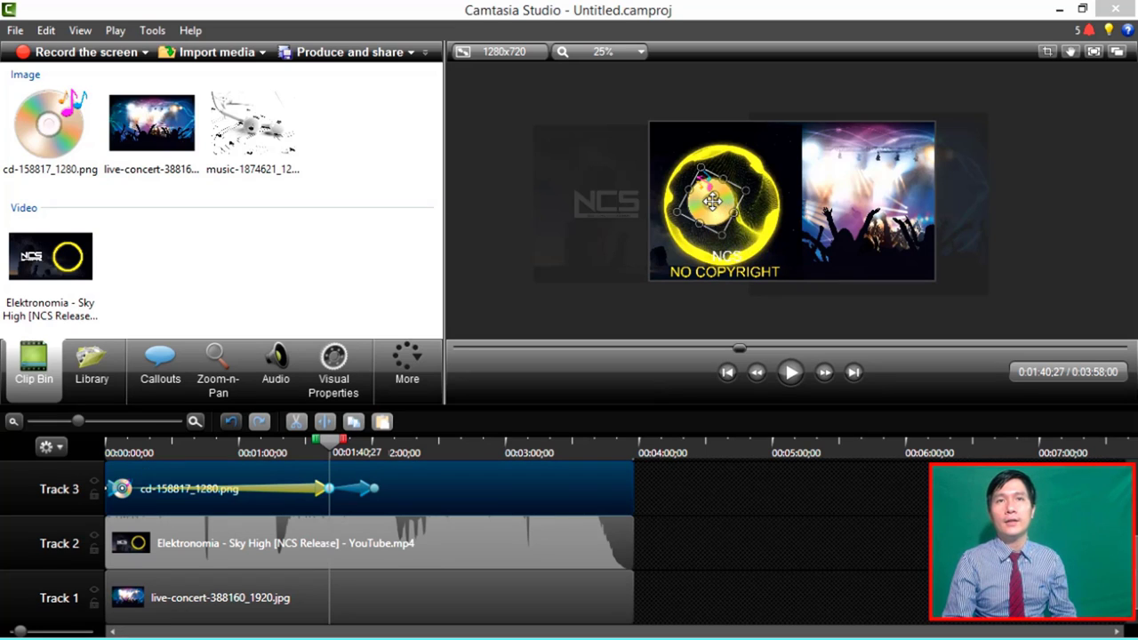
pyautogui.click(766, 238)
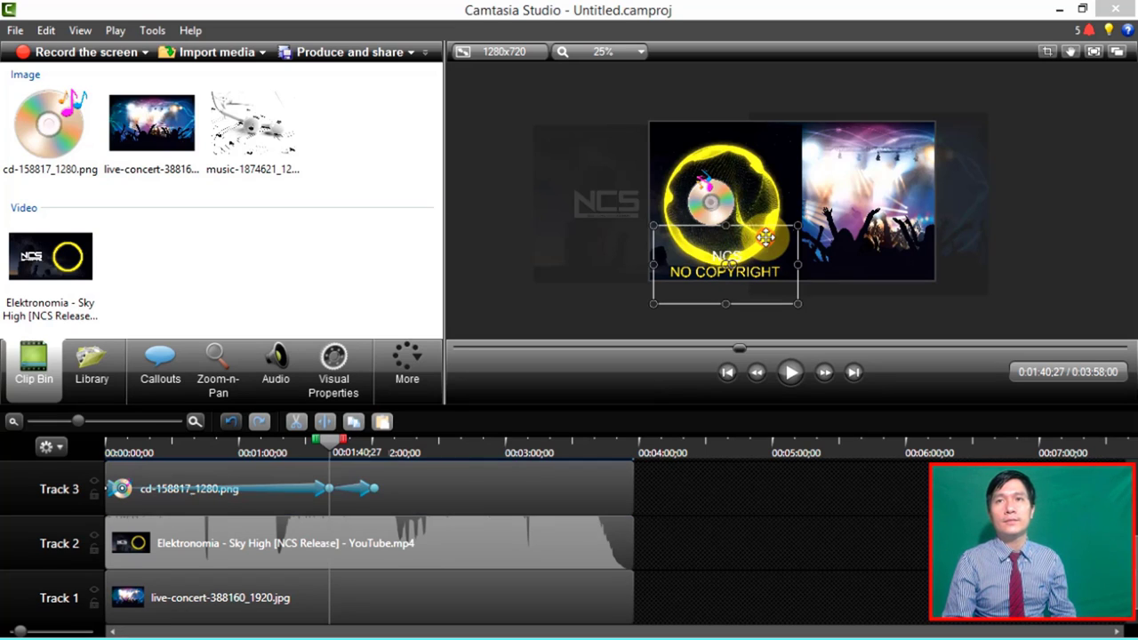
pyautogui.click(738, 144)
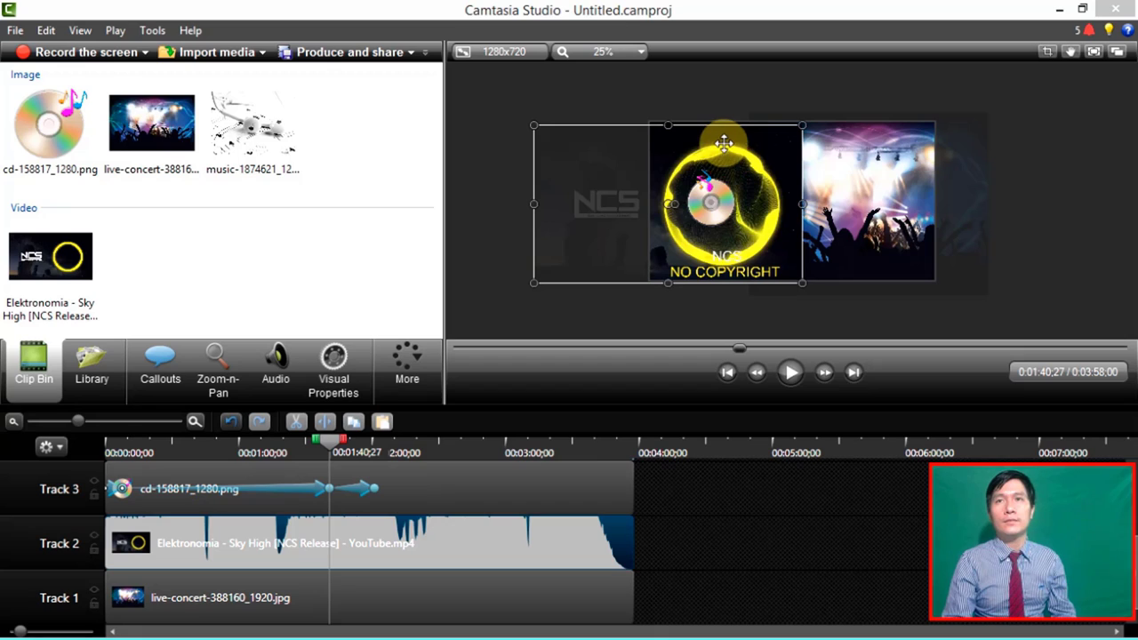
pyautogui.moveTo(667, 125); pyautogui.dragTo(666, 121)
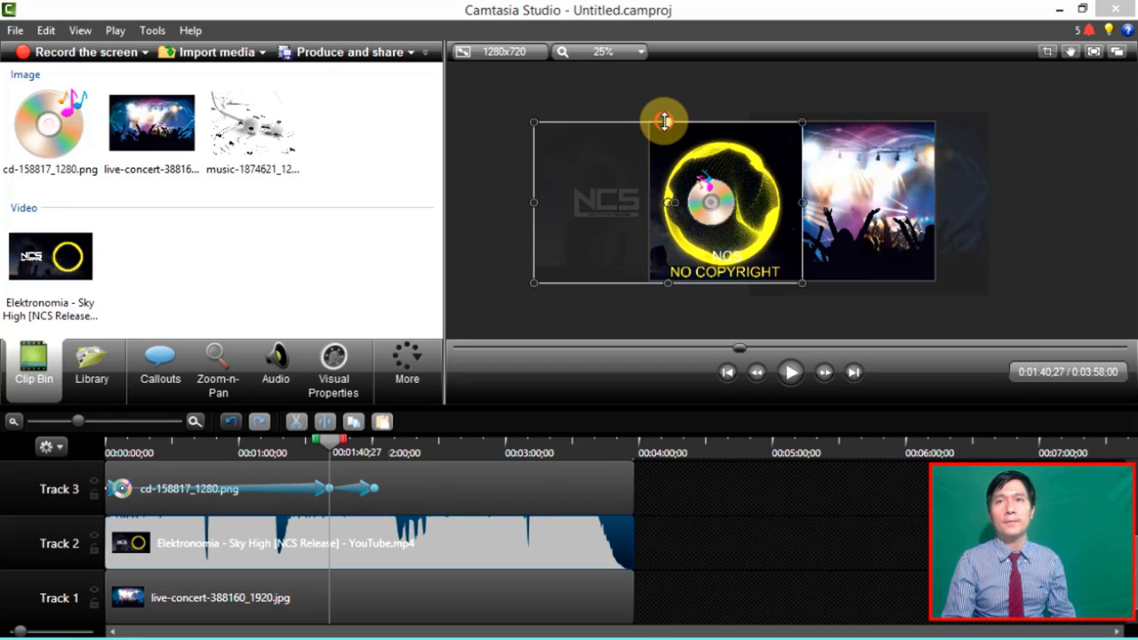
pyautogui.click(1023, 178)
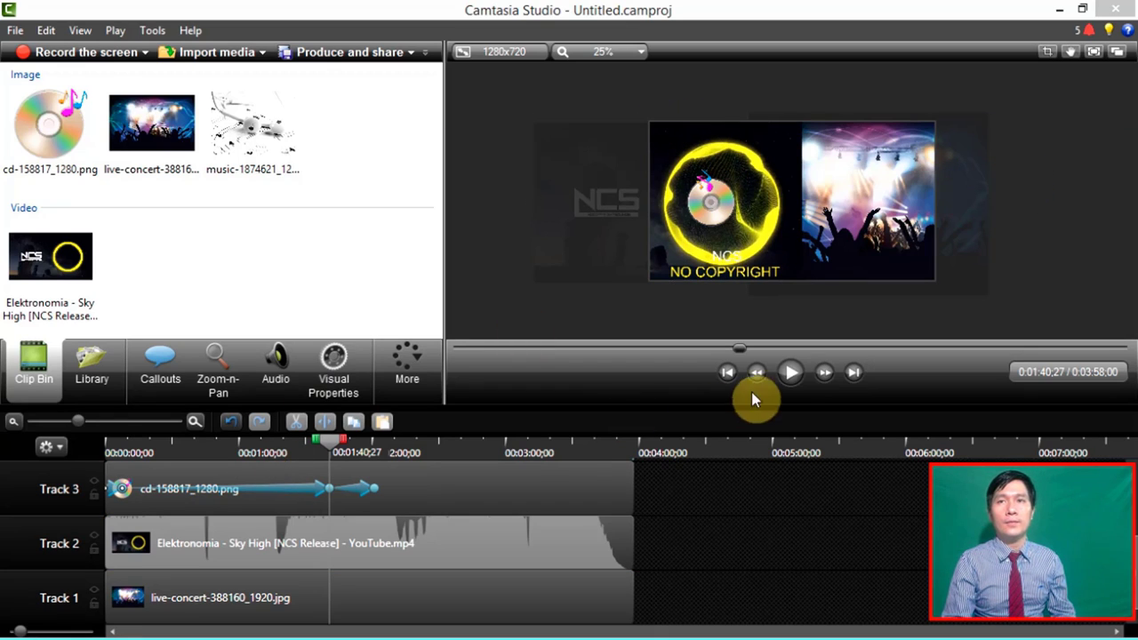
pyautogui.click(790, 371)
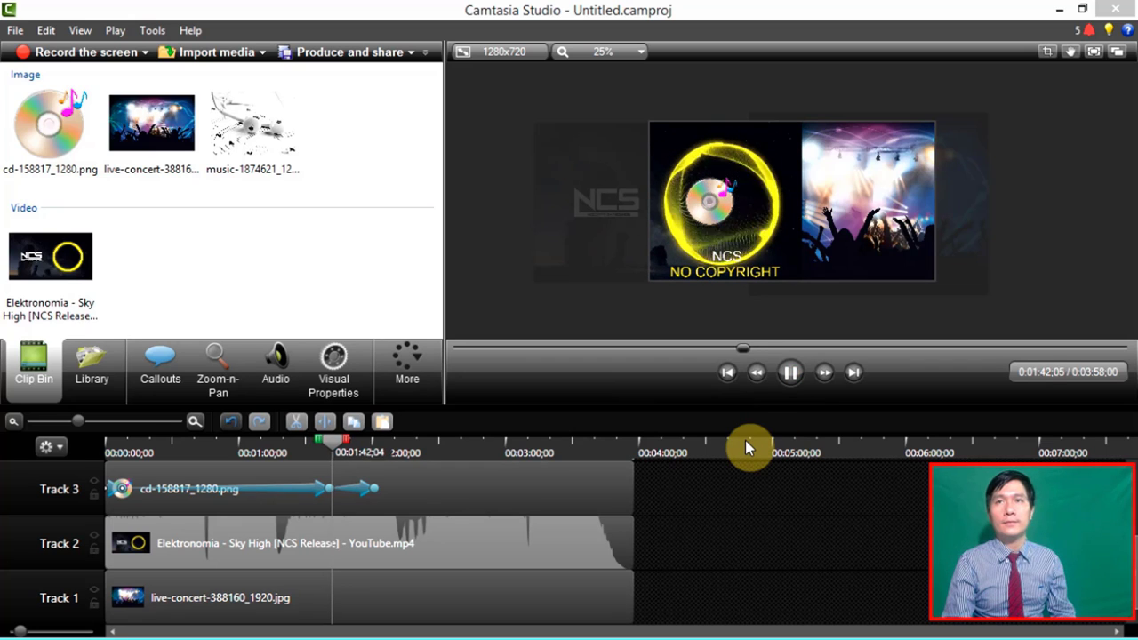
pyautogui.press('space')
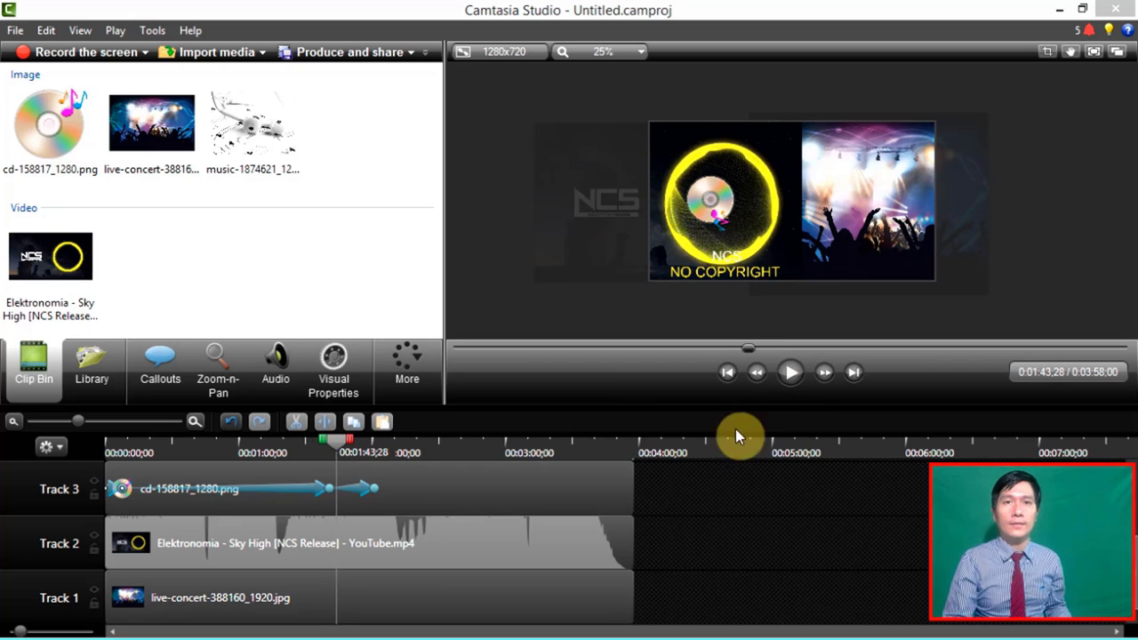
# - Delete the second animation on the CD clip in Track 3 and shorten the first to end at about 1 min 14 s
pyautogui.click(364, 487)
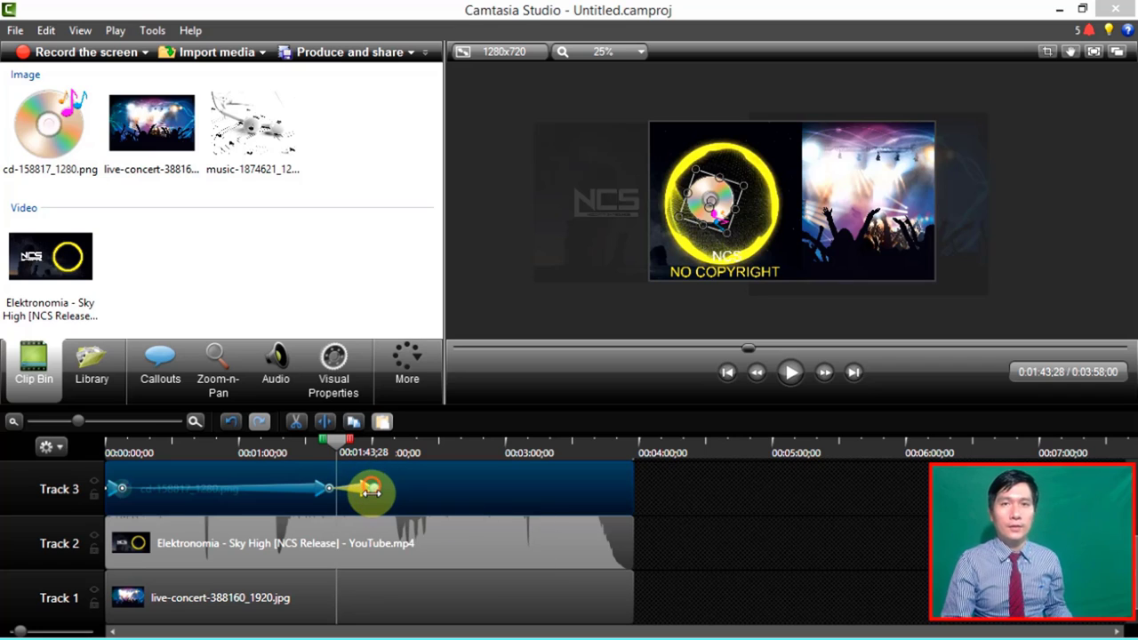
pyautogui.click(299, 486)
pyautogui.moveTo(346, 454); pyautogui.dragTo(335, 440)
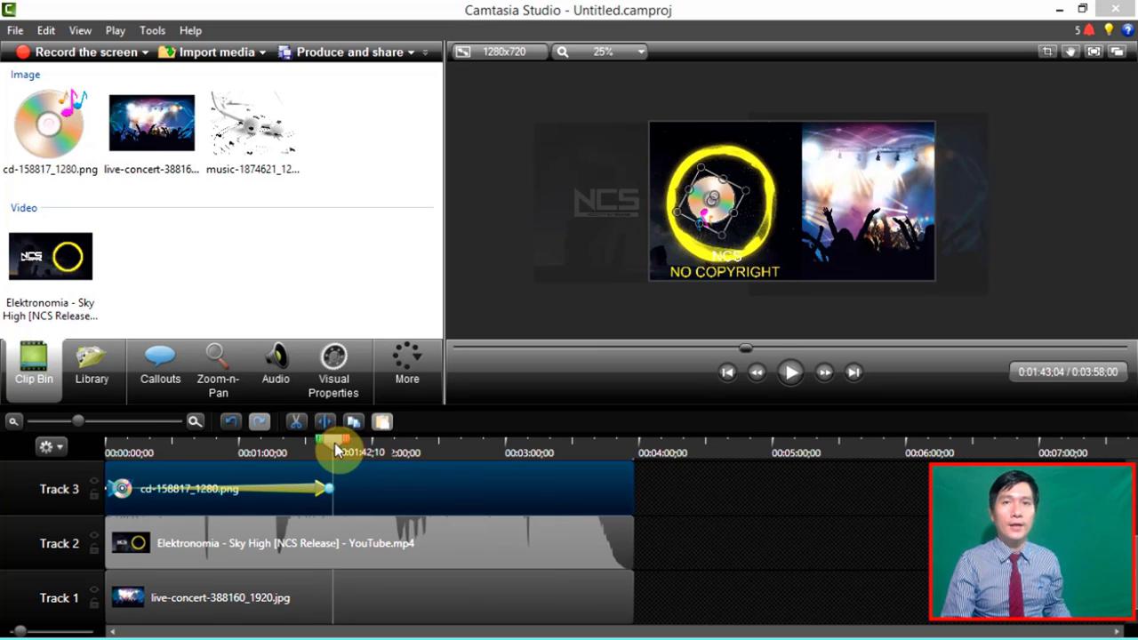
pyautogui.click(334, 488)
pyautogui.moveTo(333, 487); pyautogui.dragTo(267, 487)
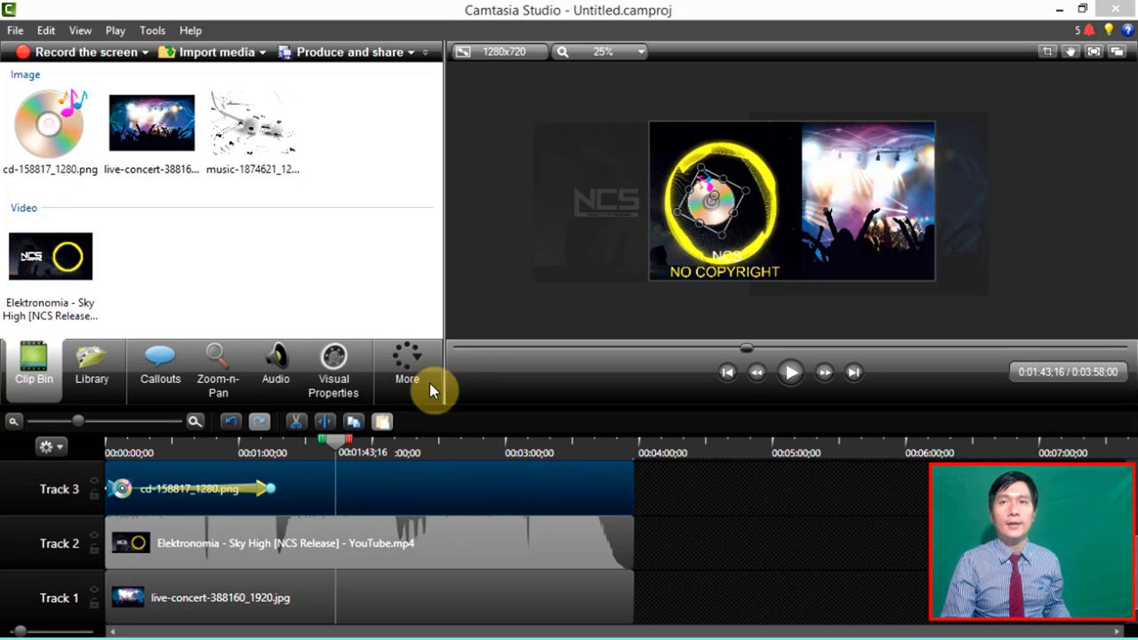
# - Split the CD clip on Track 3 at 0:01:14;22, where its rotation animation ends
pyautogui.moveTo(337, 445); pyautogui.dragTo(274, 435)
pyautogui.click(257, 486)
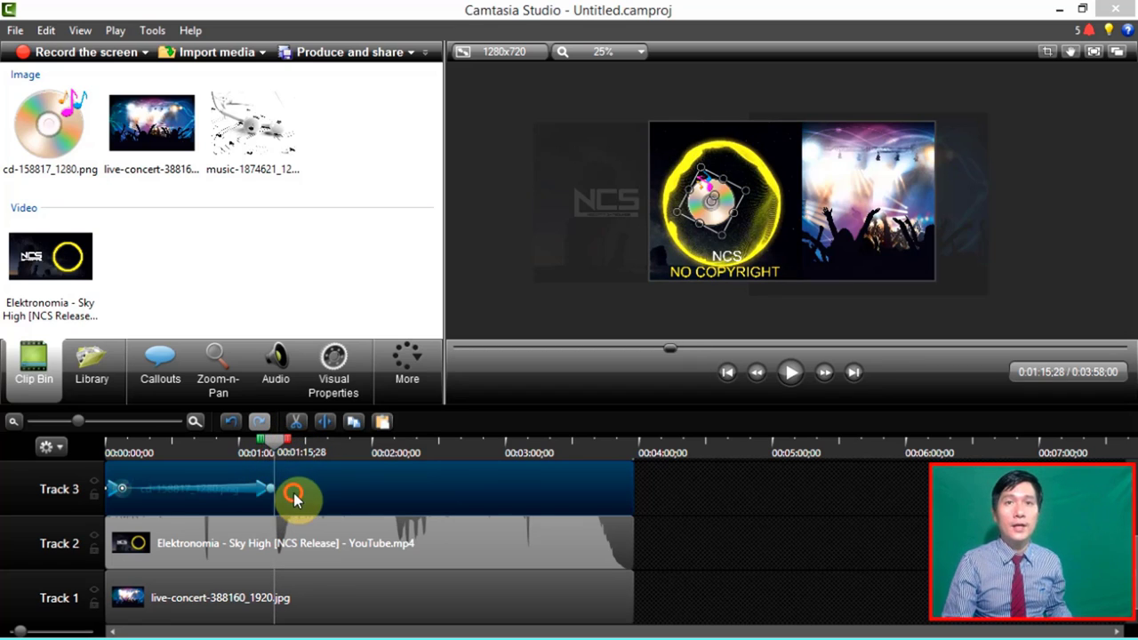
pyautogui.moveTo(265, 449); pyautogui.dragTo(275, 454)
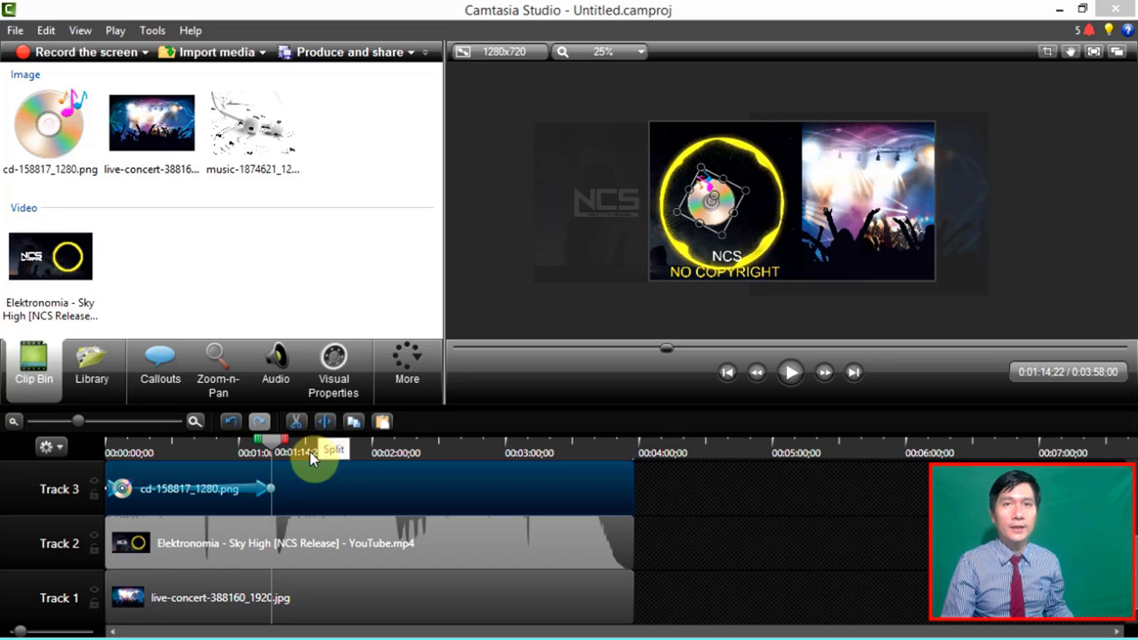
pyautogui.press('s')
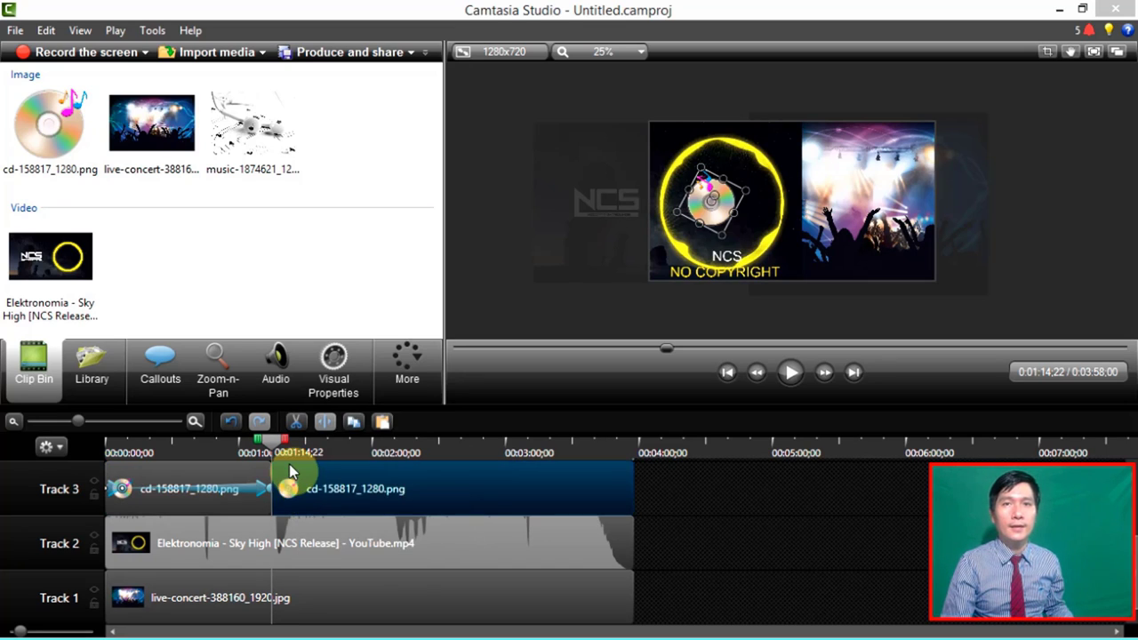
# - Try adding an animation to the second CD clip on Track 3, ending at about 2 min 20 s
pyautogui.click(255, 494)
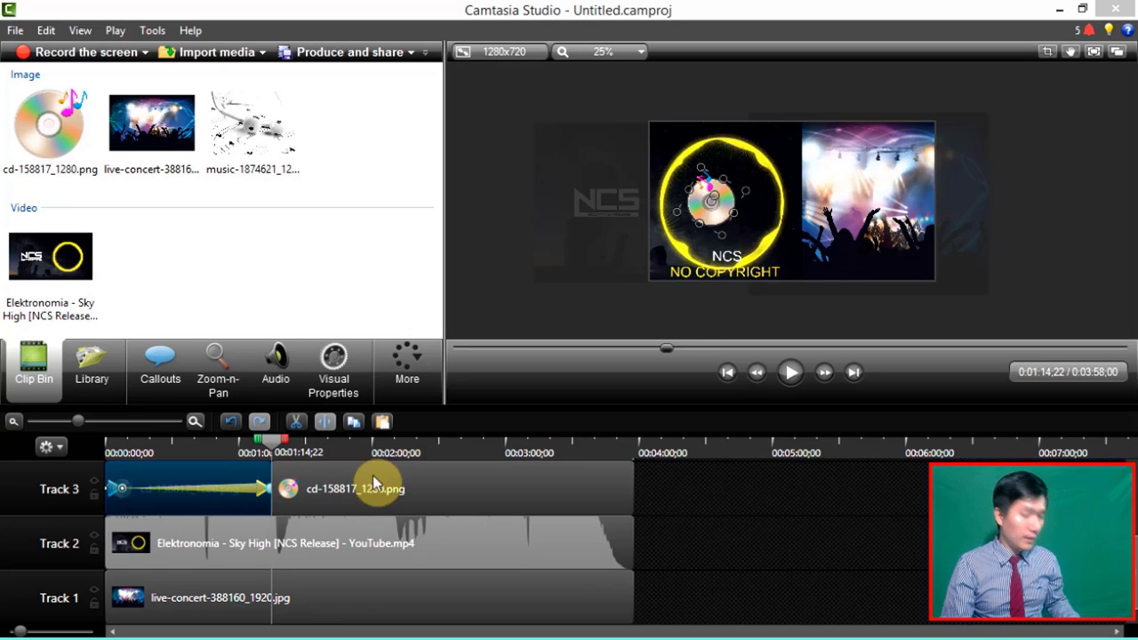
pyautogui.click(348, 494)
pyautogui.moveTo(281, 442); pyautogui.dragTo(287, 455)
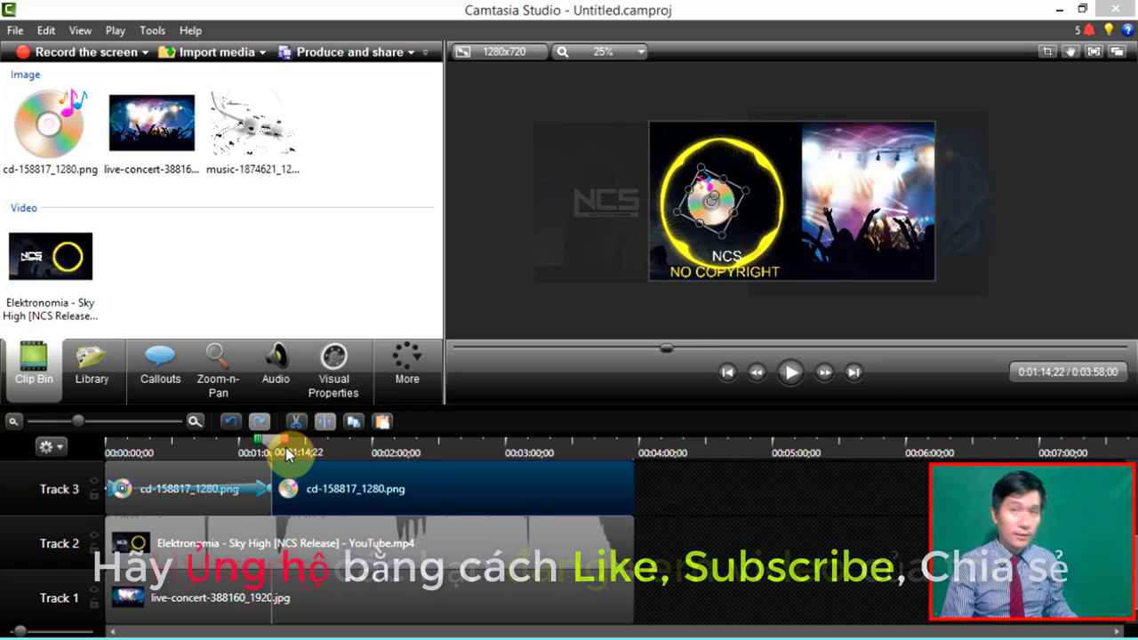
pyautogui.moveTo(292, 457)
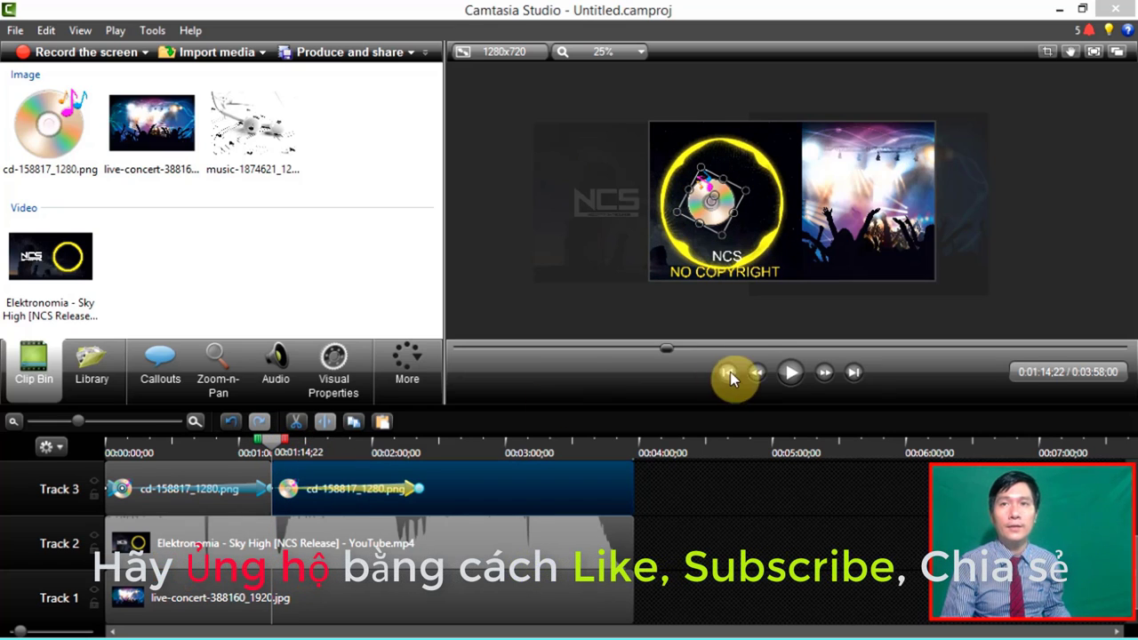
# - Play back both CD clips to compare their rotation, and delete the animation from the second clip
pyautogui.click(790, 372)
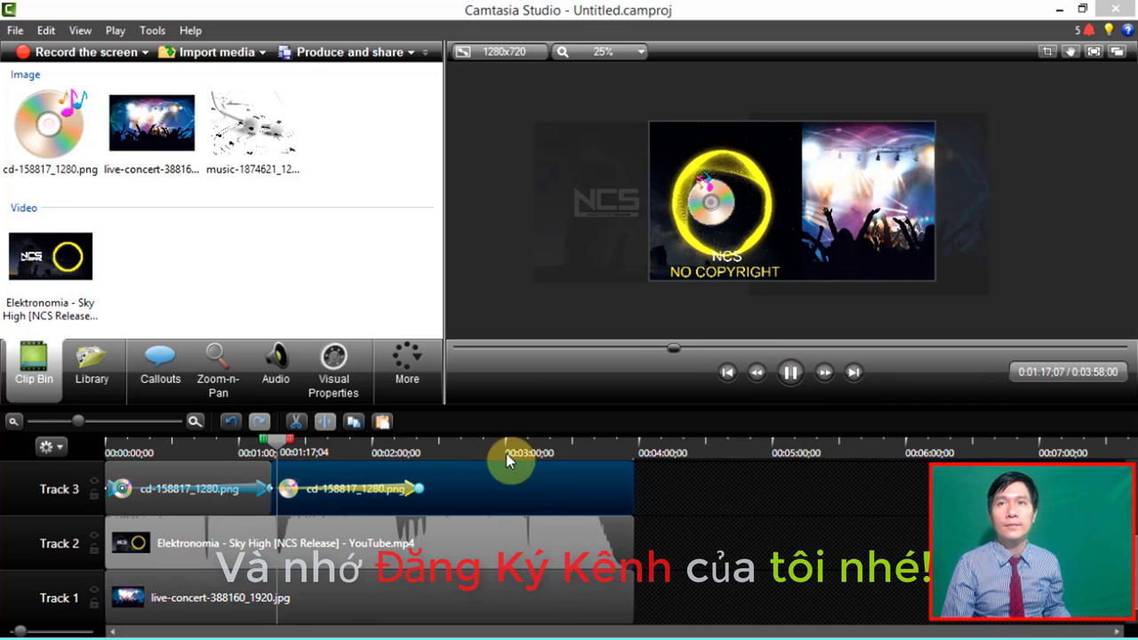
pyautogui.click(377, 488)
pyautogui.click(204, 445)
pyautogui.press('space')
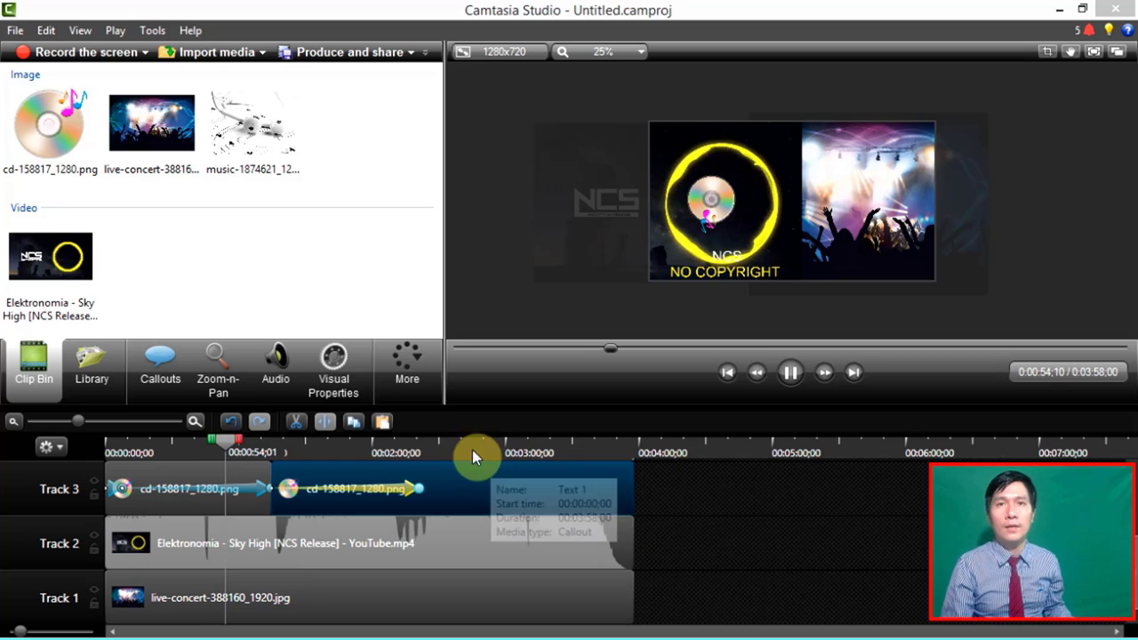
pyautogui.click(359, 491)
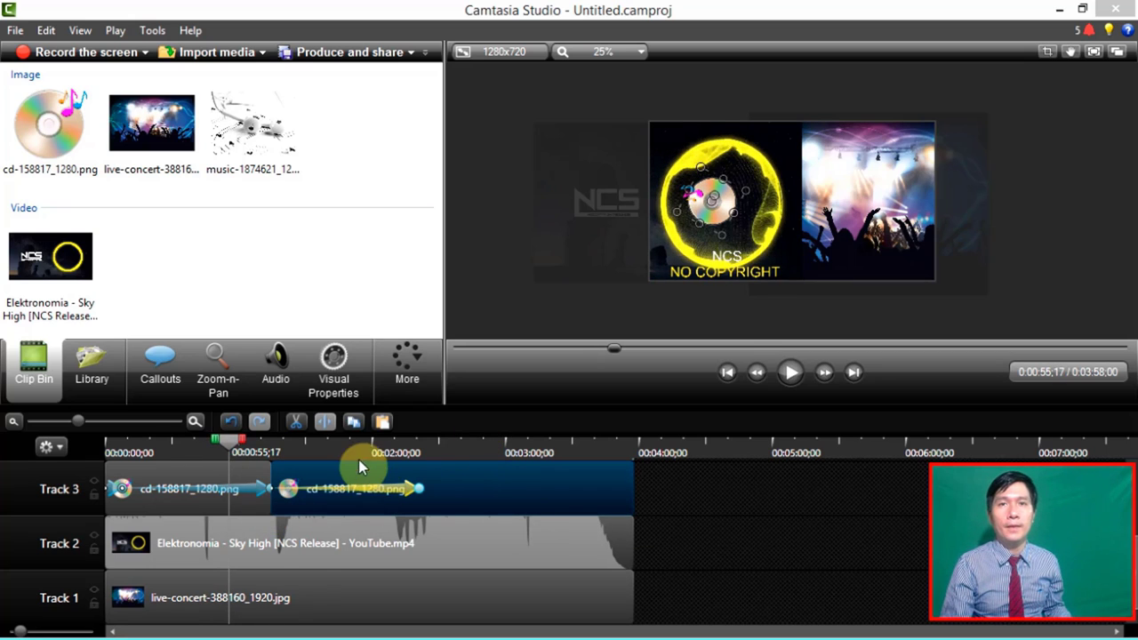
pyautogui.click(792, 374)
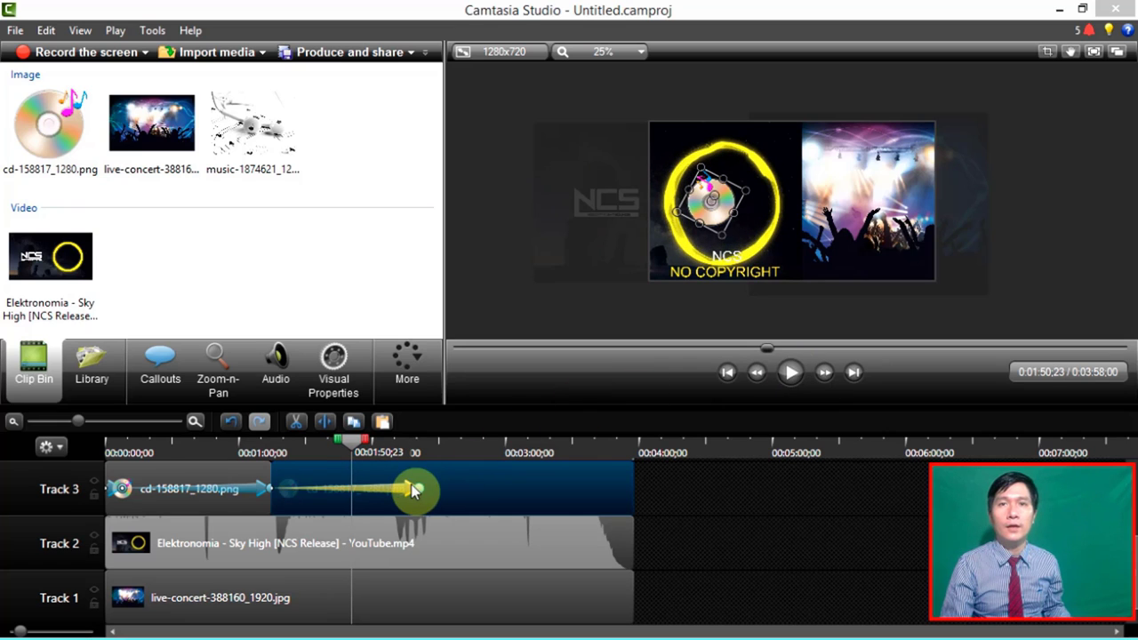
pyautogui.press('Delete')
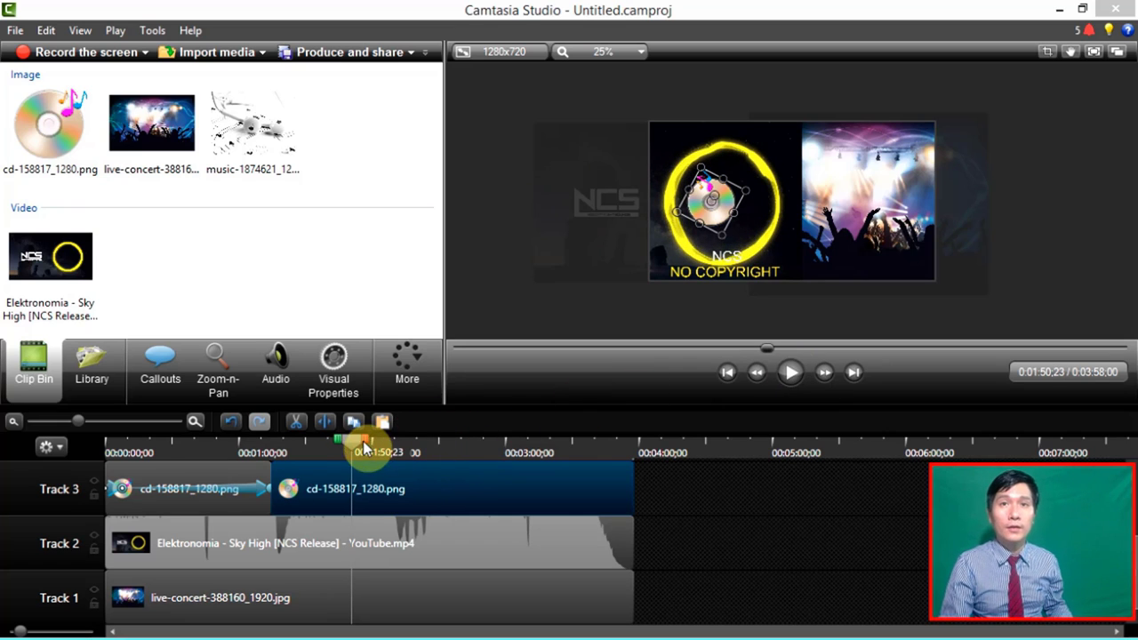
# - Add an animation with Z rotation -7200 at the start of the second CD clip, extend it to about 2 min 45 s, and play it
pyautogui.moveTo(363, 441); pyautogui.dragTo(278, 432)
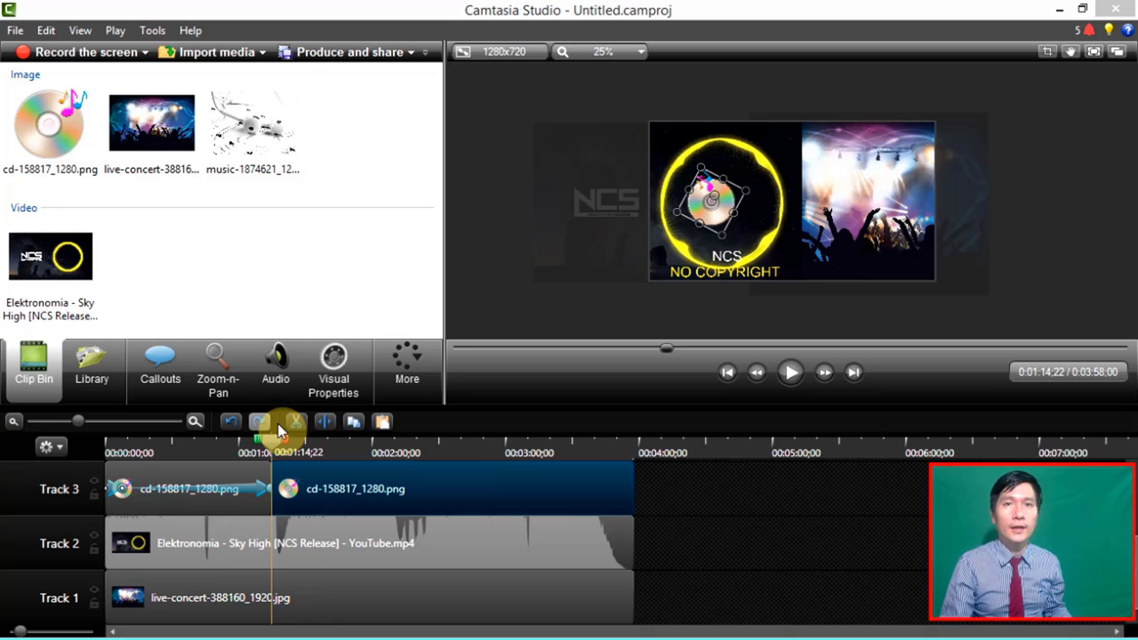
pyautogui.click(329, 384)
pyautogui.click(316, 230)
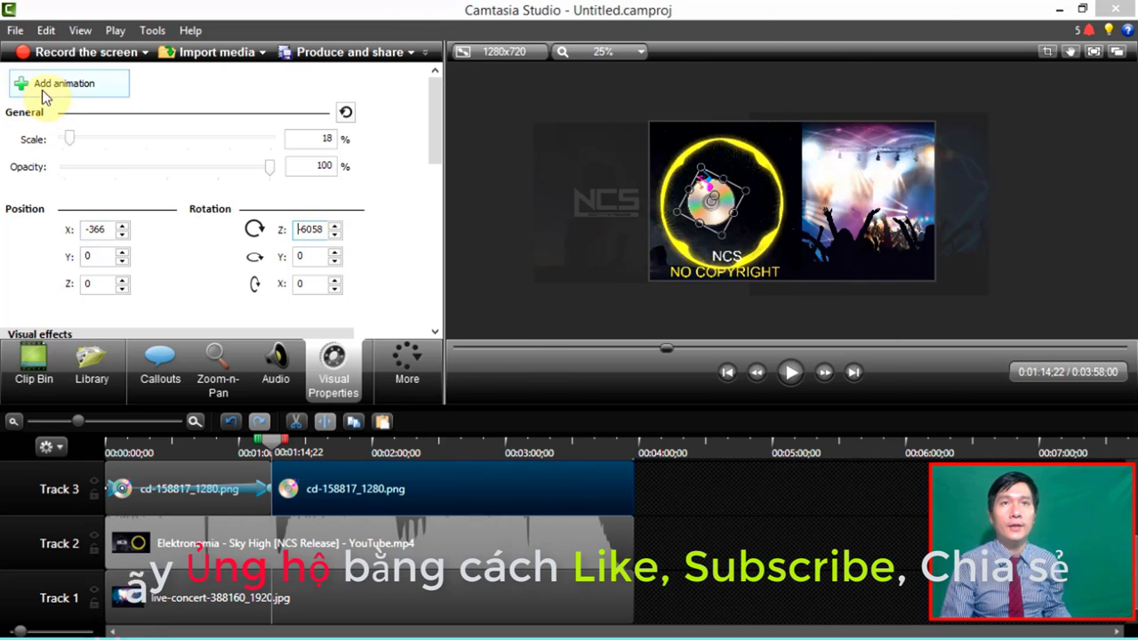
pyautogui.click(326, 229)
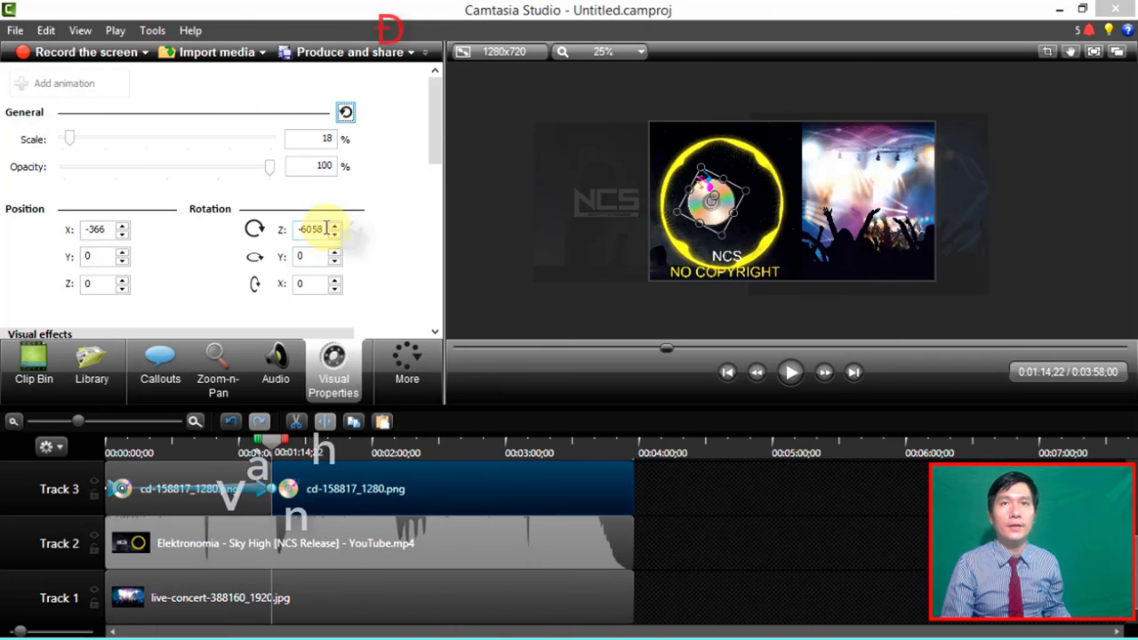
pyautogui.moveTo(326, 229); pyautogui.dragTo(283, 230)
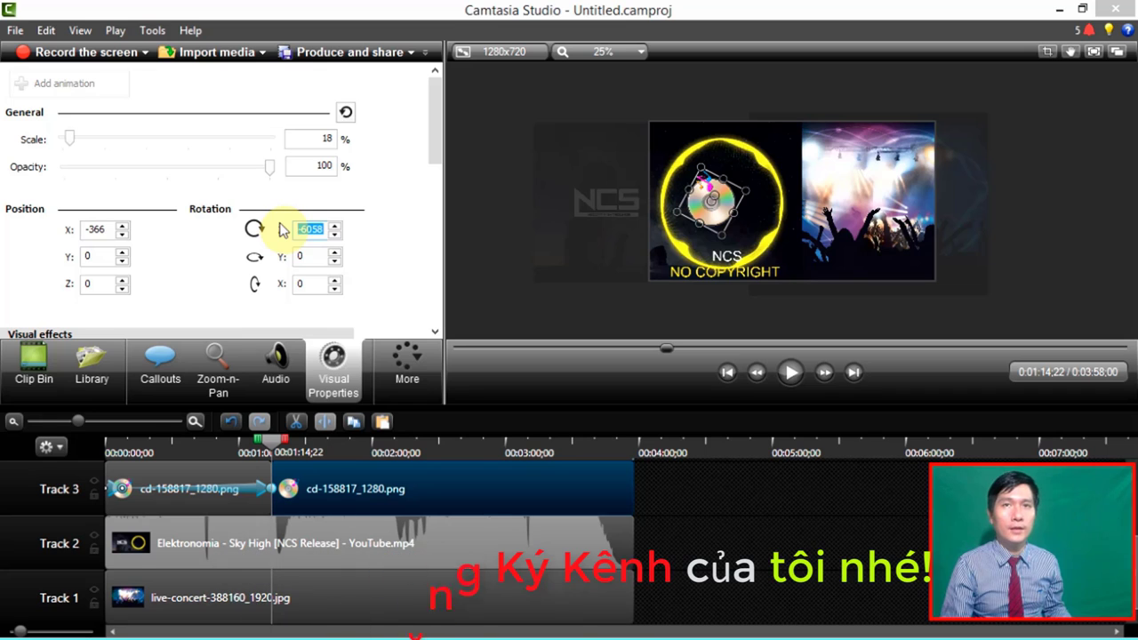
pyautogui.write('-')
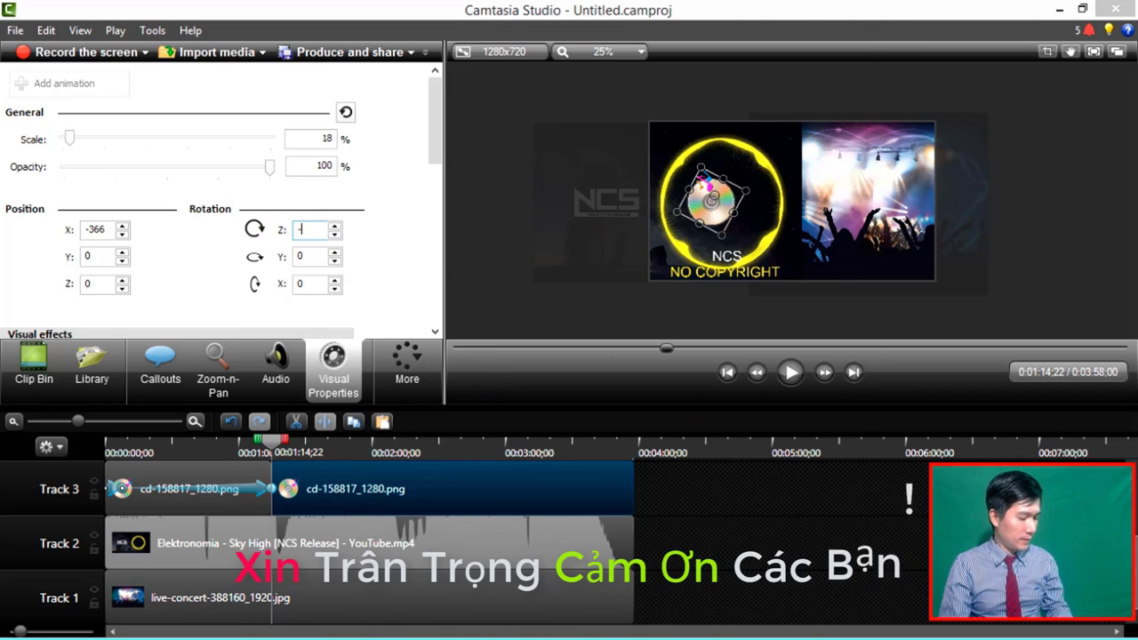
pyautogui.write('720')
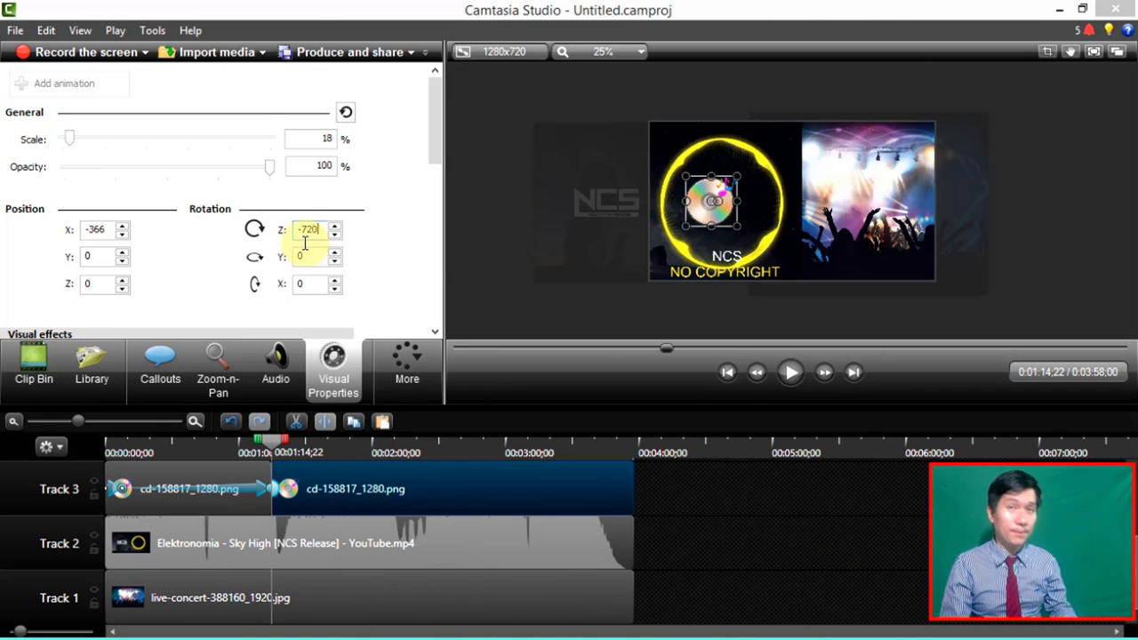
pyautogui.write('0')
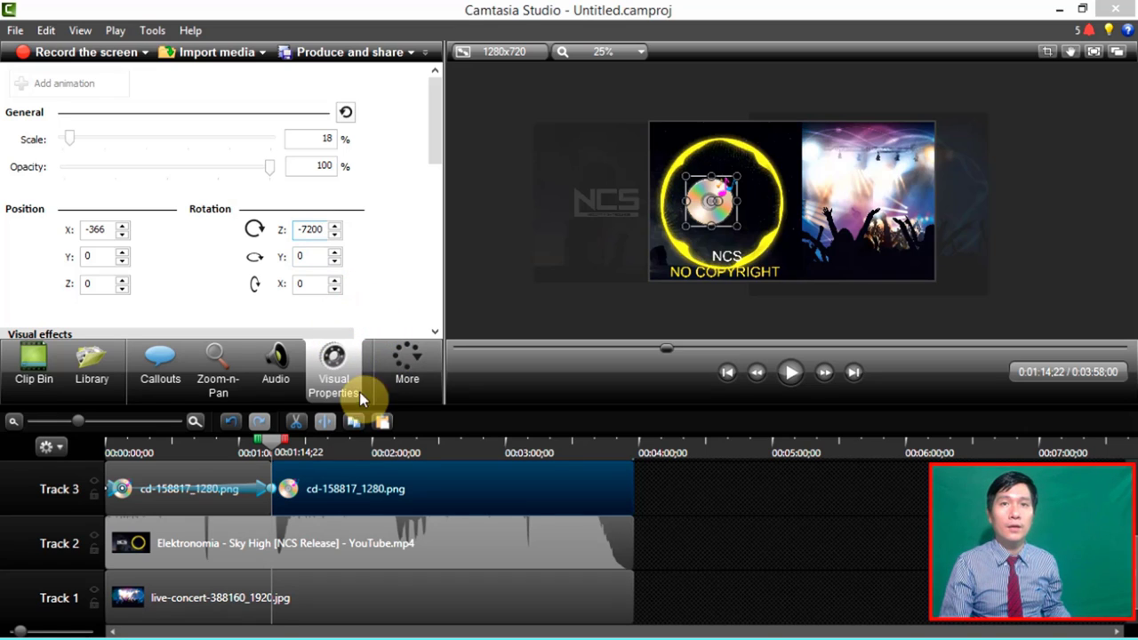
pyautogui.moveTo(272, 489); pyautogui.dragTo(472, 488)
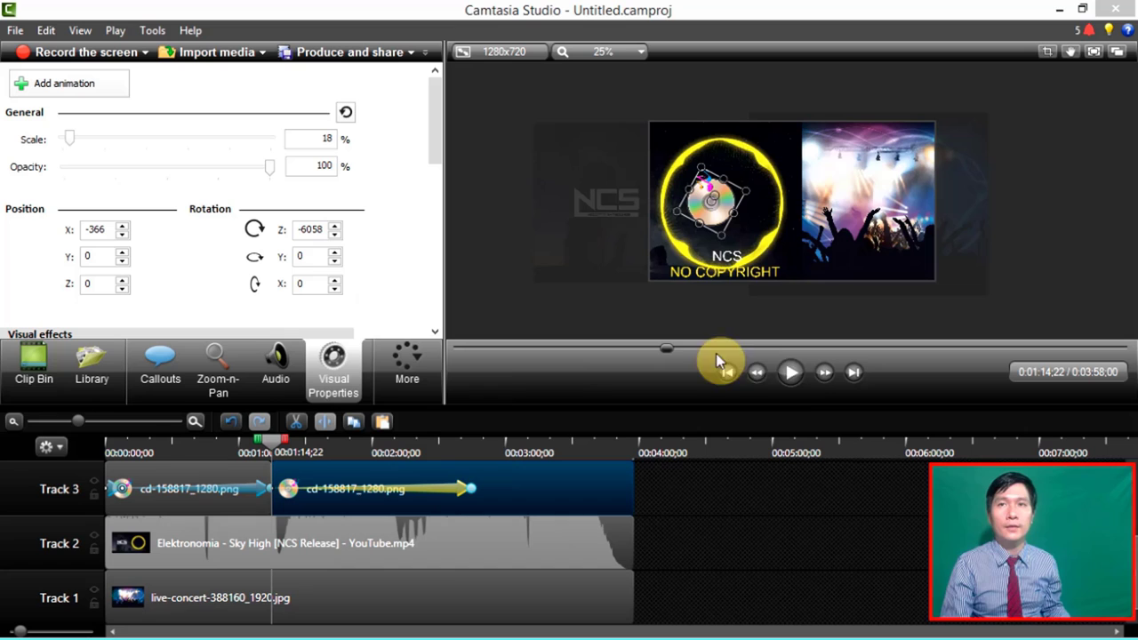
pyautogui.click(794, 373)
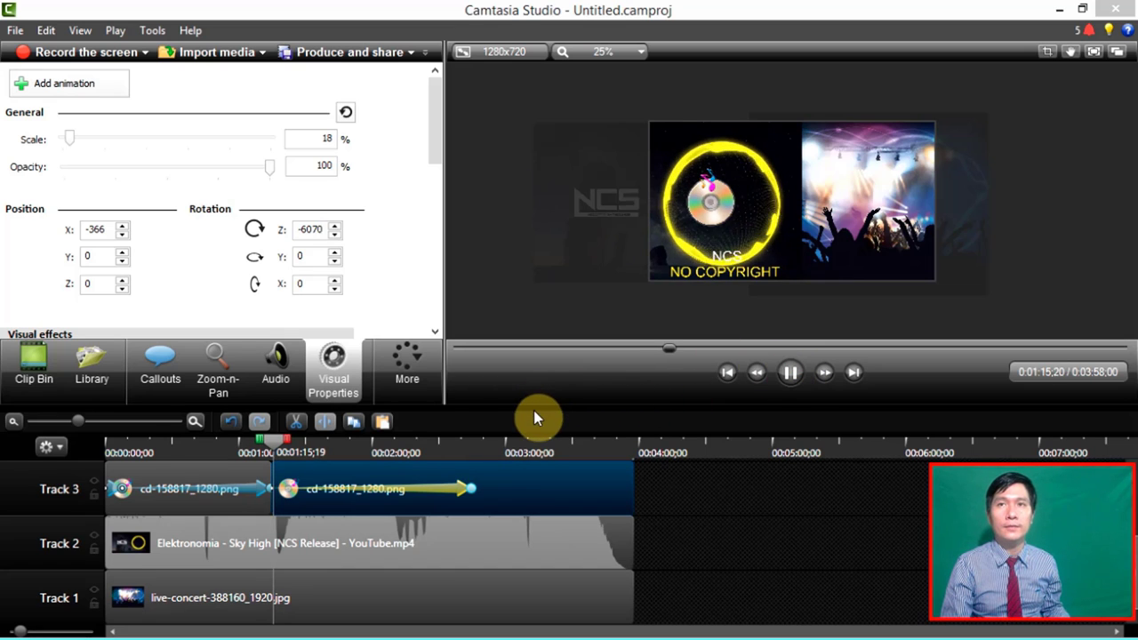
# - Try shortening the second CD clip's rotation animation to end at about 2 min 2 s, and play part of it
pyautogui.moveTo(473, 488); pyautogui.dragTo(382, 496)
pyautogui.moveTo(328, 453); pyautogui.dragTo(323, 450)
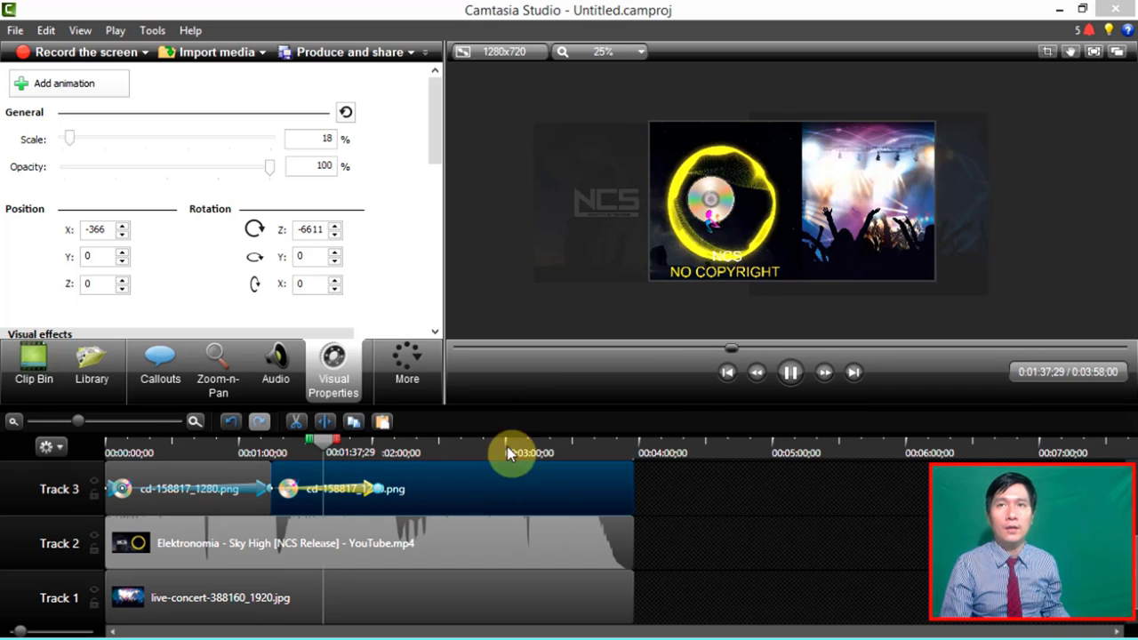
pyautogui.click(793, 374)
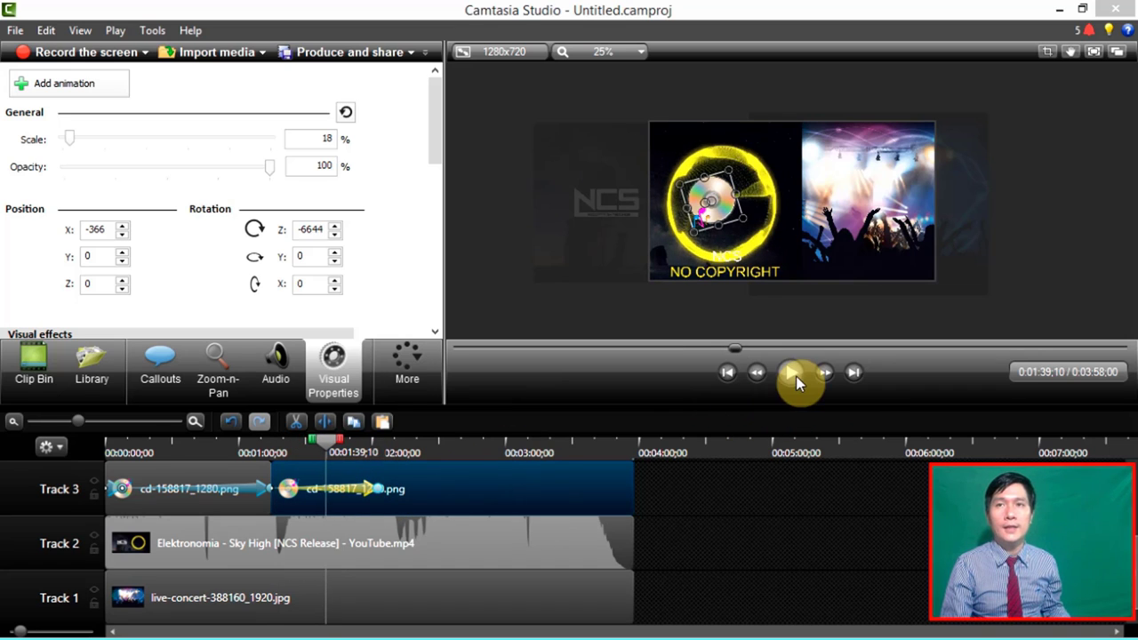
# - Delete the second CD clip's animation and set the clip's Z rotation to 0 at its start, 0:01:14;22
pyautogui.click(373, 490)
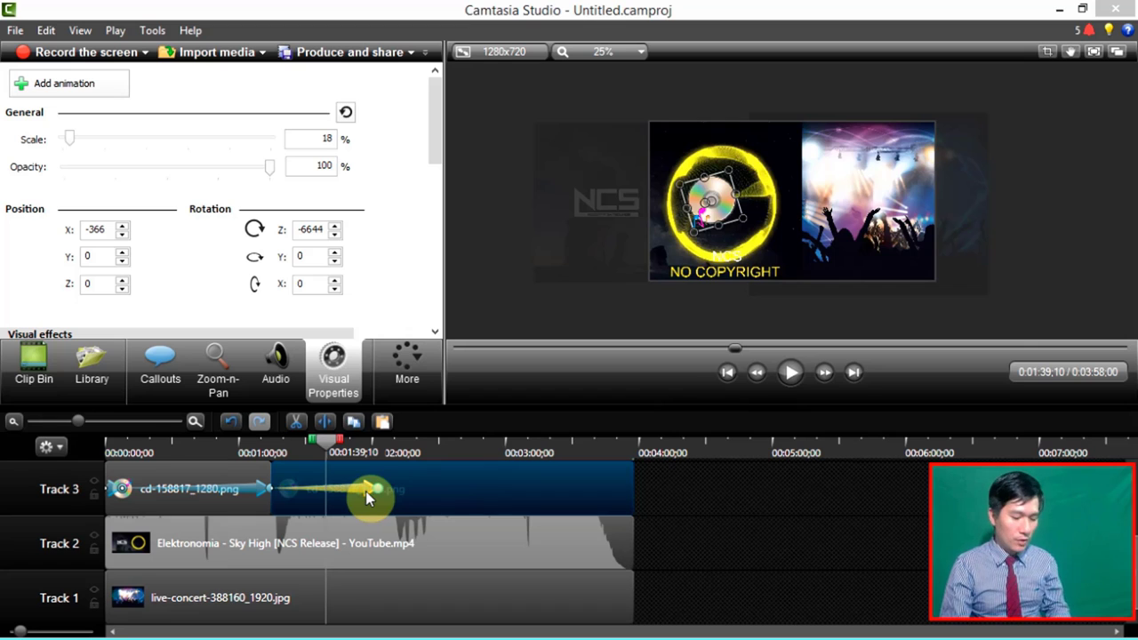
pyautogui.press('Delete')
pyautogui.moveTo(338, 447); pyautogui.dragTo(271, 447)
pyautogui.click(318, 230)
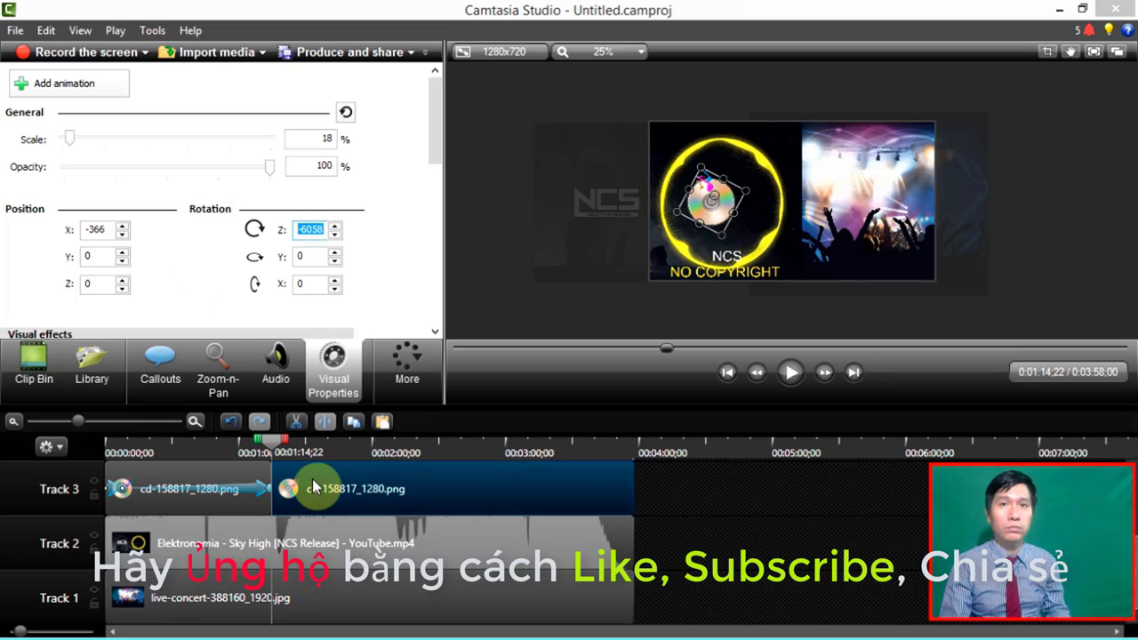
pyautogui.click(311, 230)
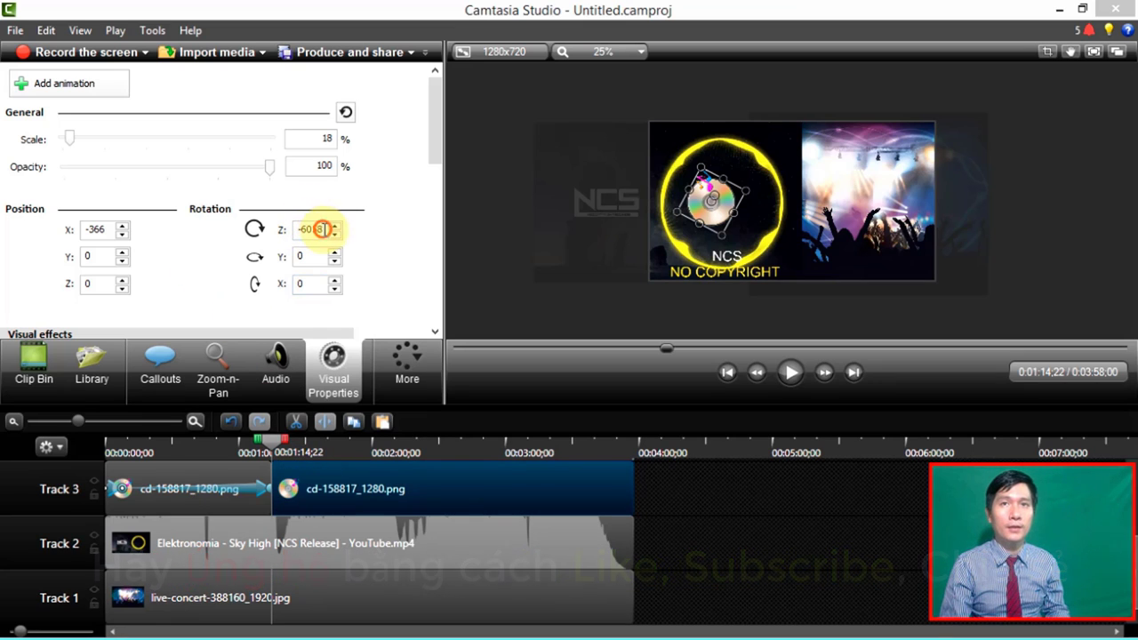
pyautogui.doubleClick(318, 229)
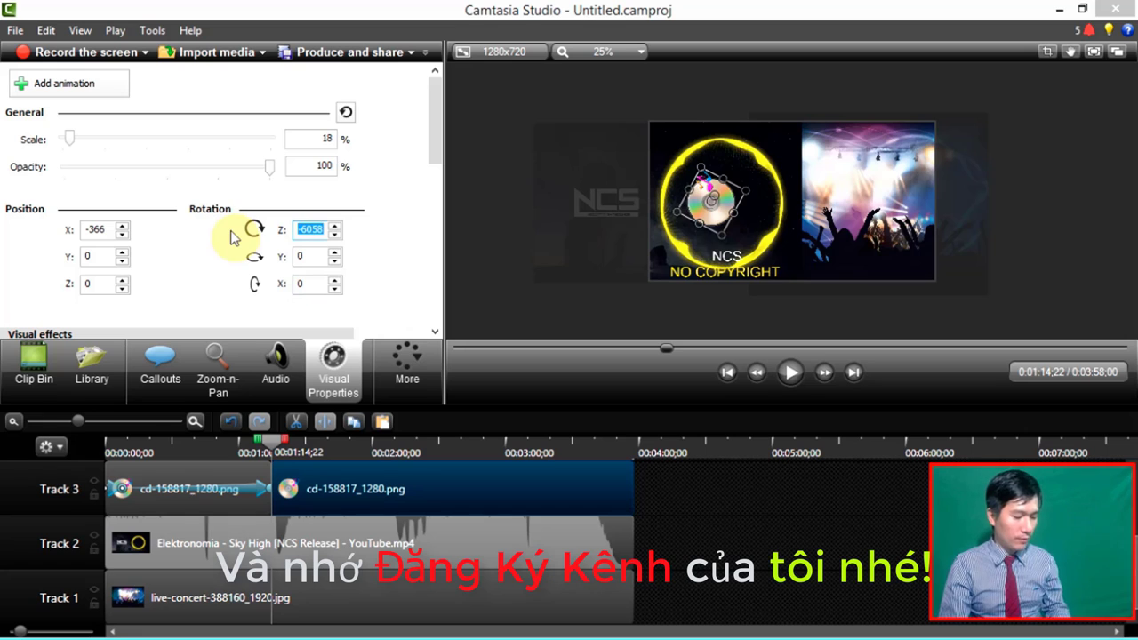
pyautogui.write('0')
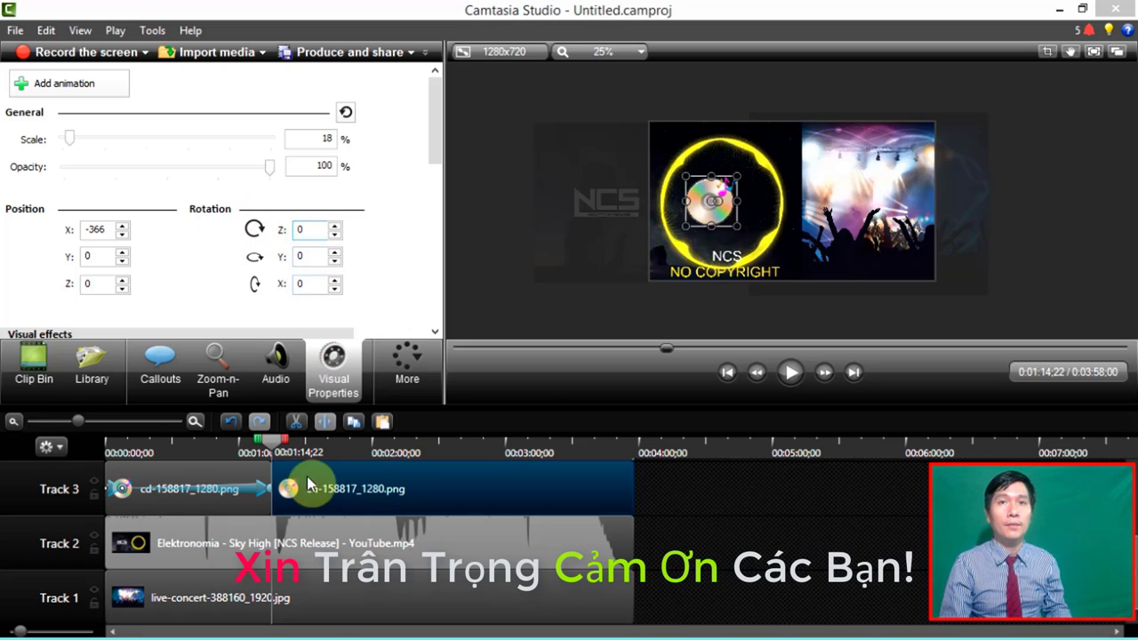
# - Add an animation with Z rotation -7200 at the second CD clip's start, extend it to about 2 min 35 s, and preview the spin
pyautogui.click(81, 82)
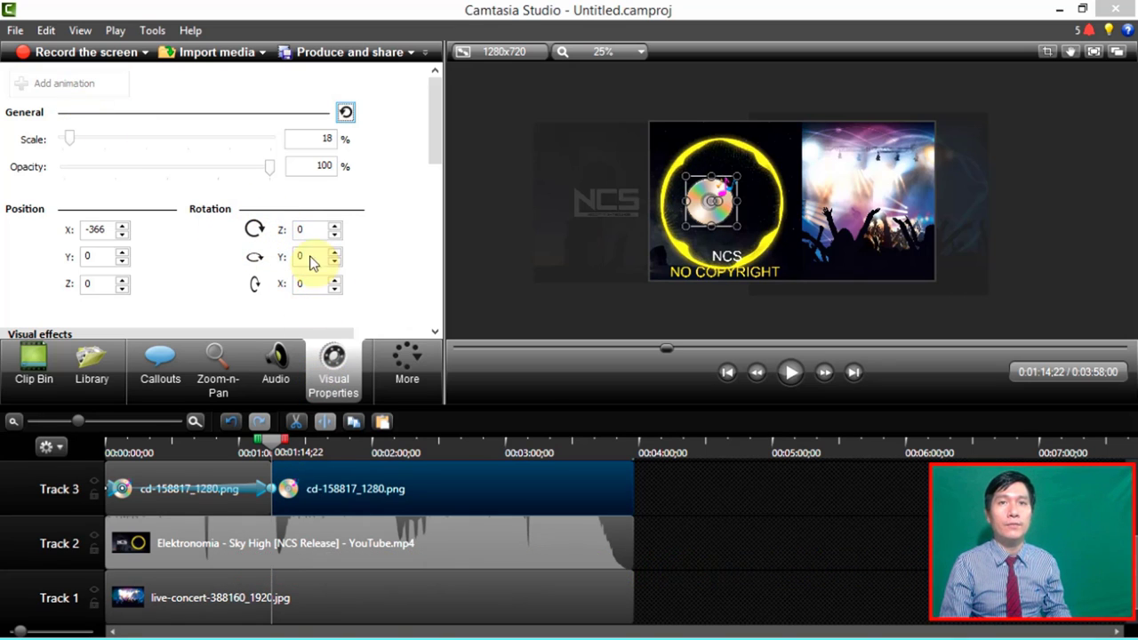
pyautogui.doubleClick(306, 229)
pyautogui.write('-')
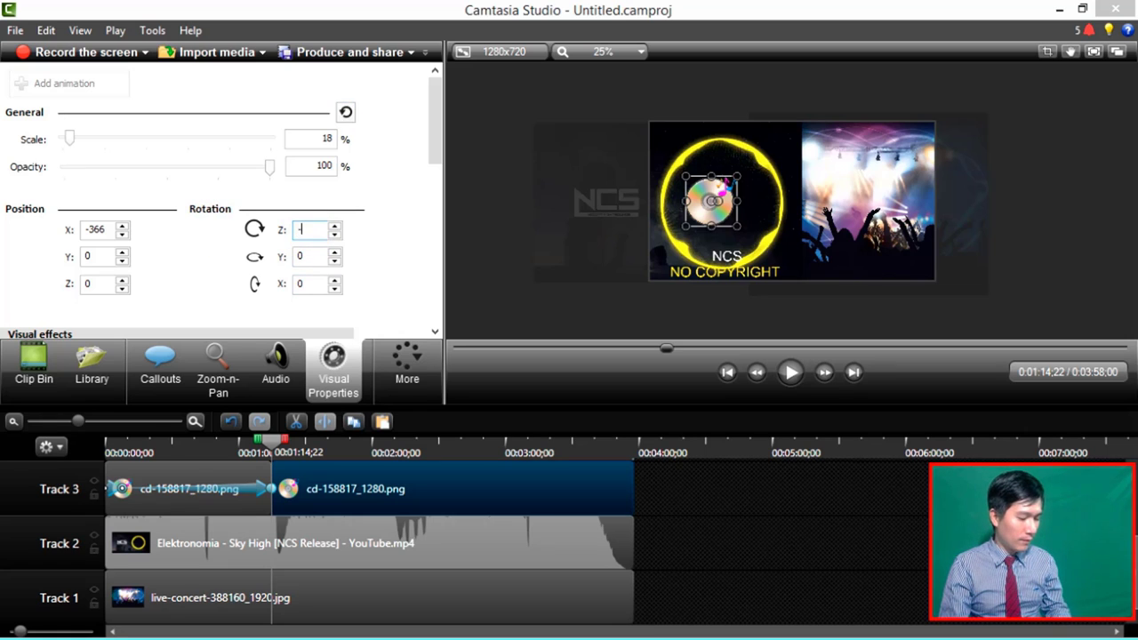
pyautogui.write('7200')
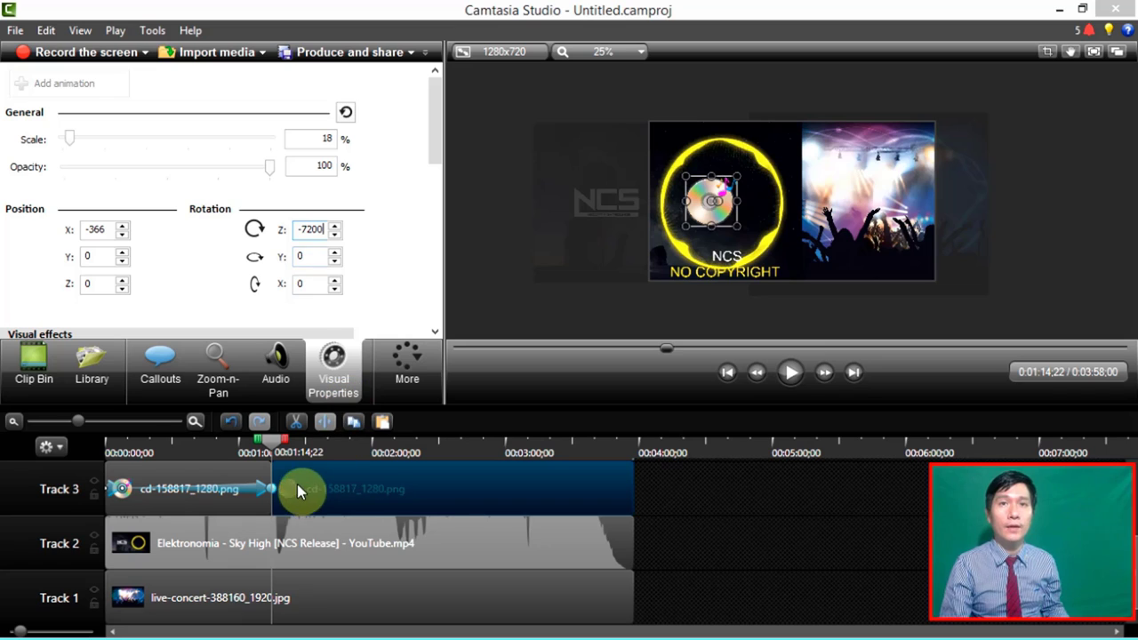
pyautogui.click(297, 489)
pyautogui.moveTo(270, 489); pyautogui.dragTo(449, 480)
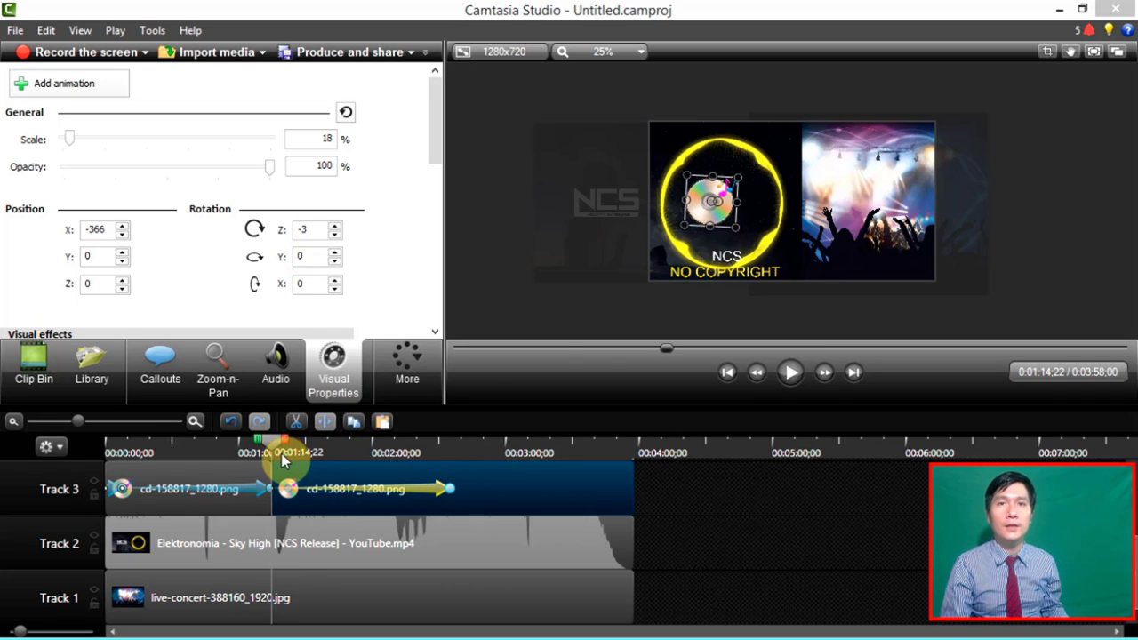
pyautogui.click(800, 372)
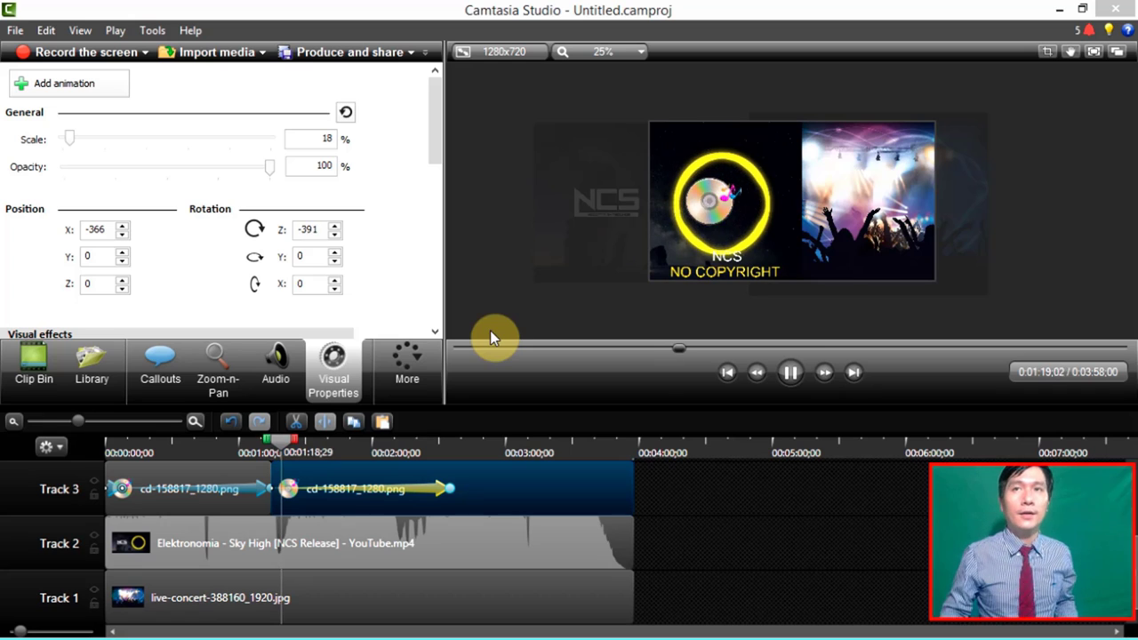
pyautogui.press('space')
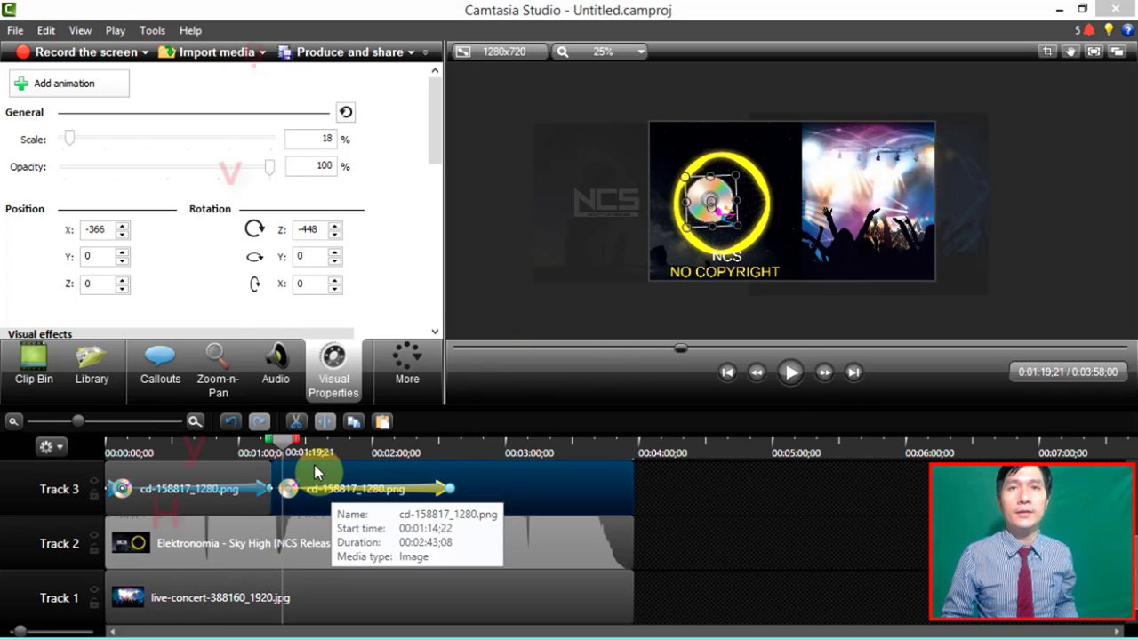
# - Try moving the CD to X -301, Y -14 at 0:01:19;21, and delete the second clip's animations
pyautogui.moveTo(679, 225); pyautogui.dragTo(724, 207)
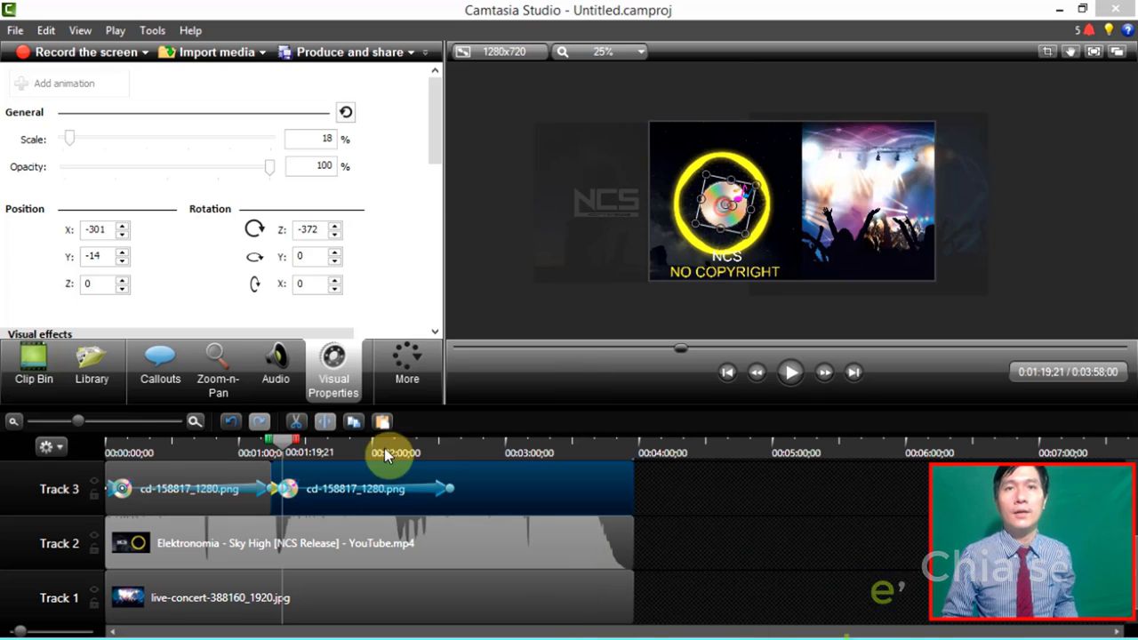
pyautogui.click(413, 487)
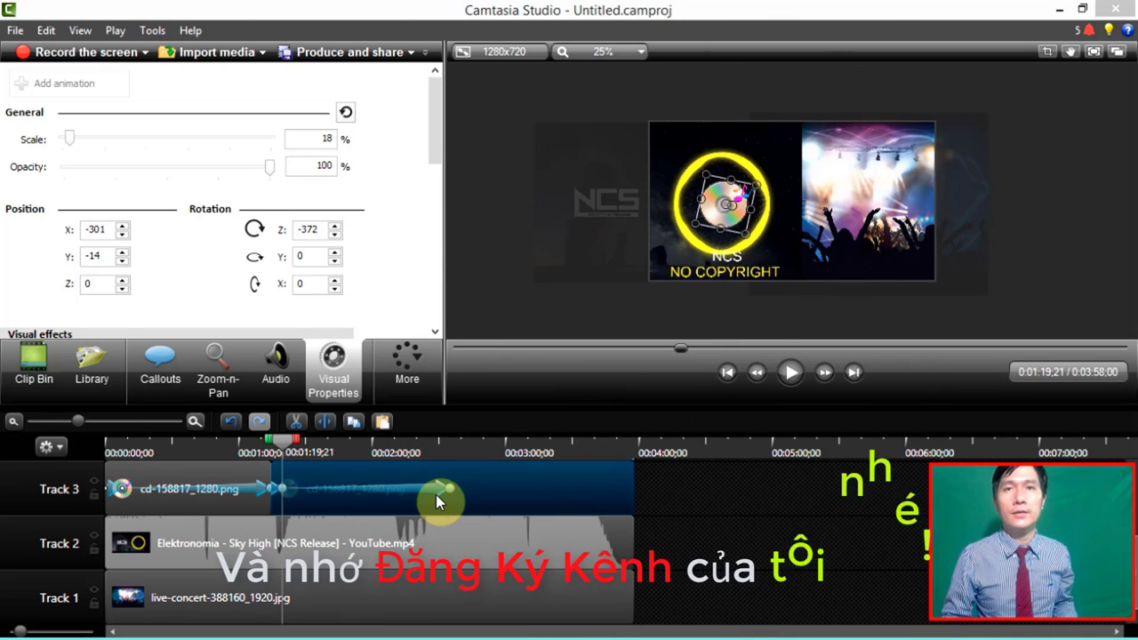
pyautogui.click(436, 495)
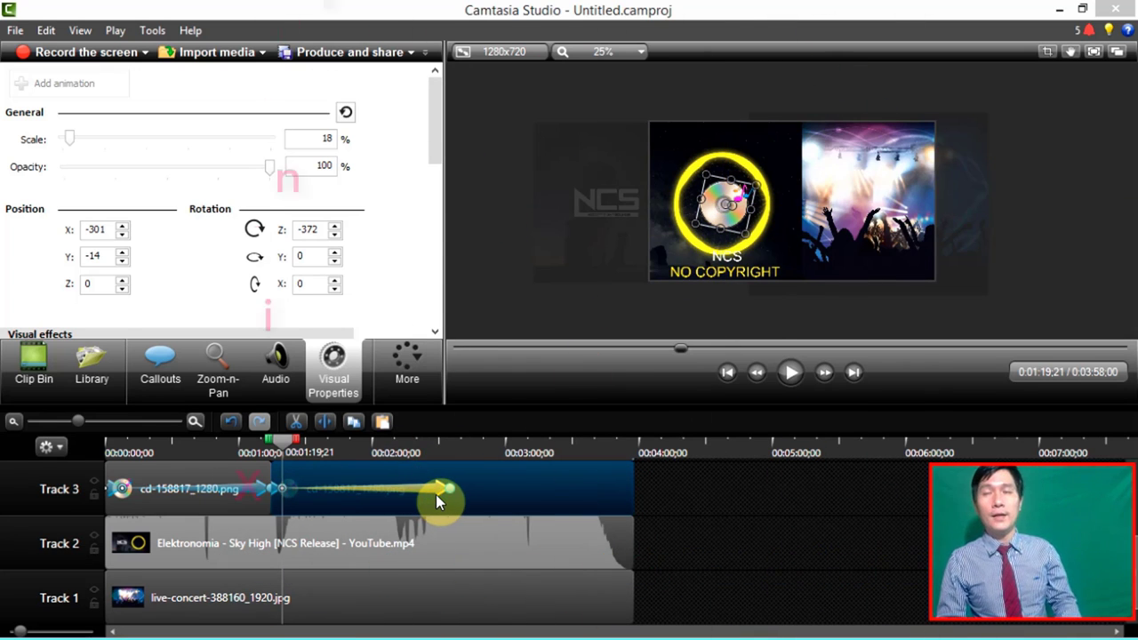
pyautogui.press('Delete')
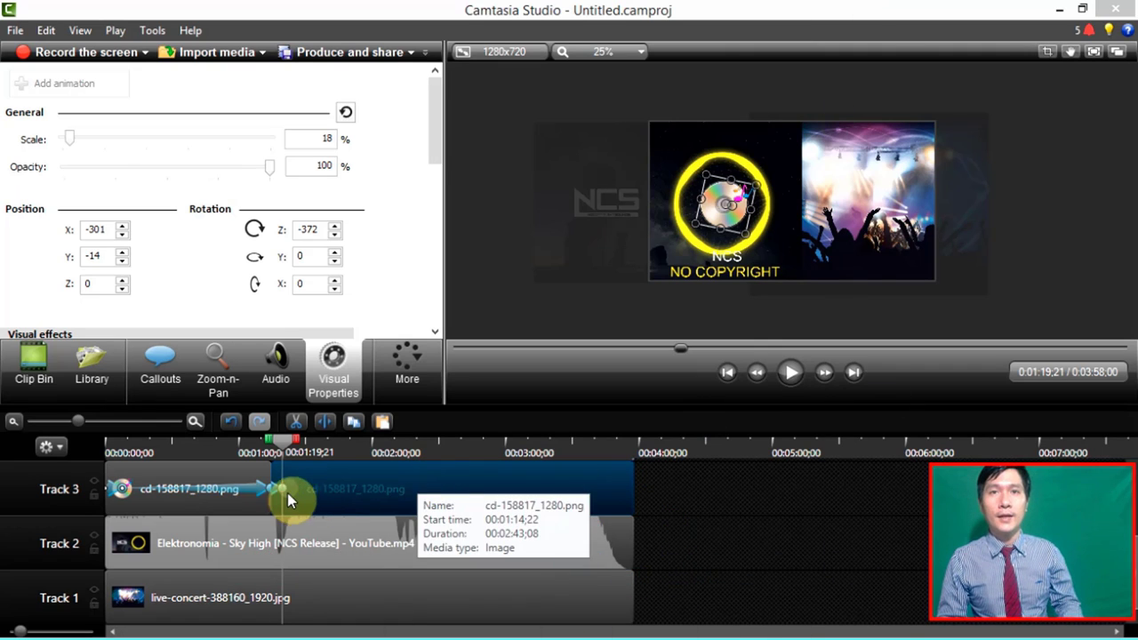
pyautogui.click(287, 493)
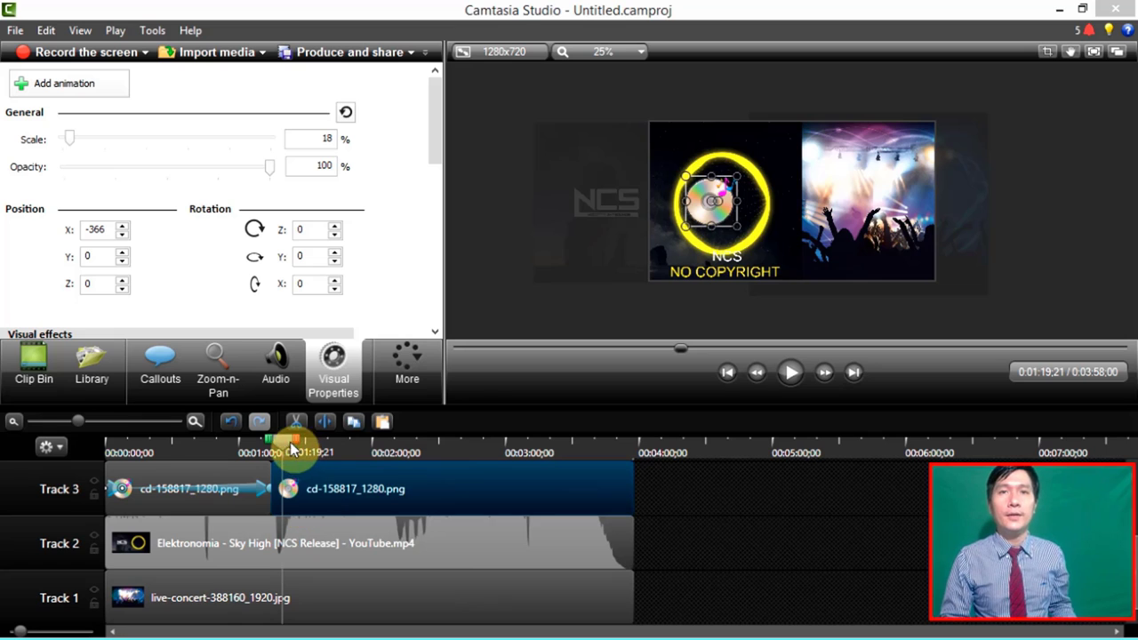
# - Delete the rotation animation from the first CD clip and nudge its CD to X -360, Y 9
pyautogui.click(265, 489)
pyautogui.click(234, 494)
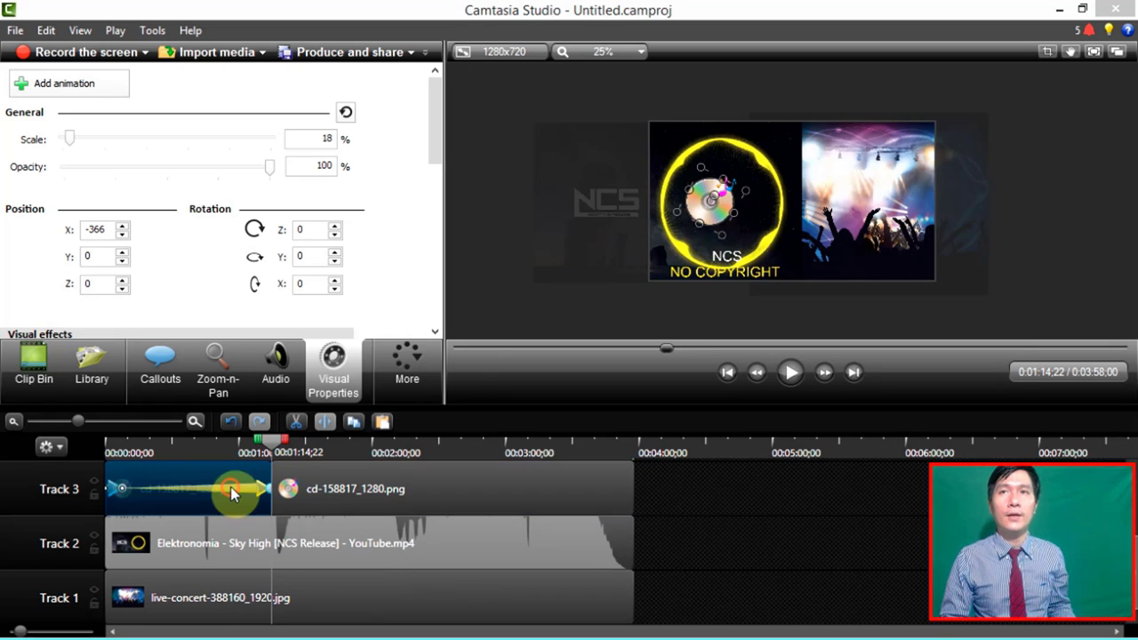
pyautogui.click(248, 487)
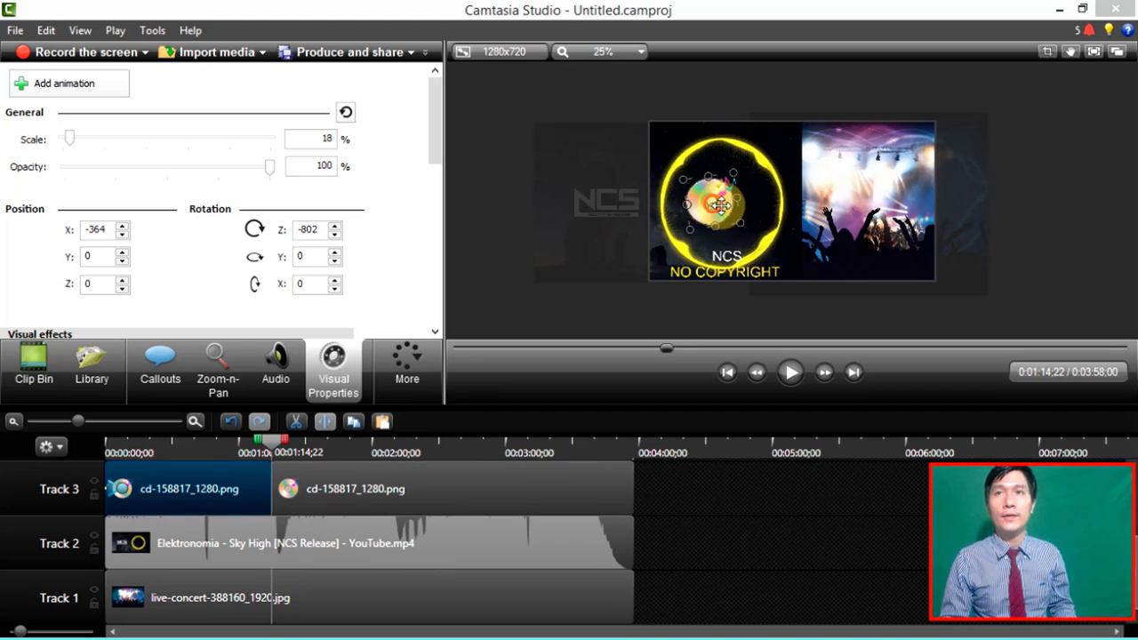
pyautogui.moveTo(720, 205); pyautogui.dragTo(721, 204)
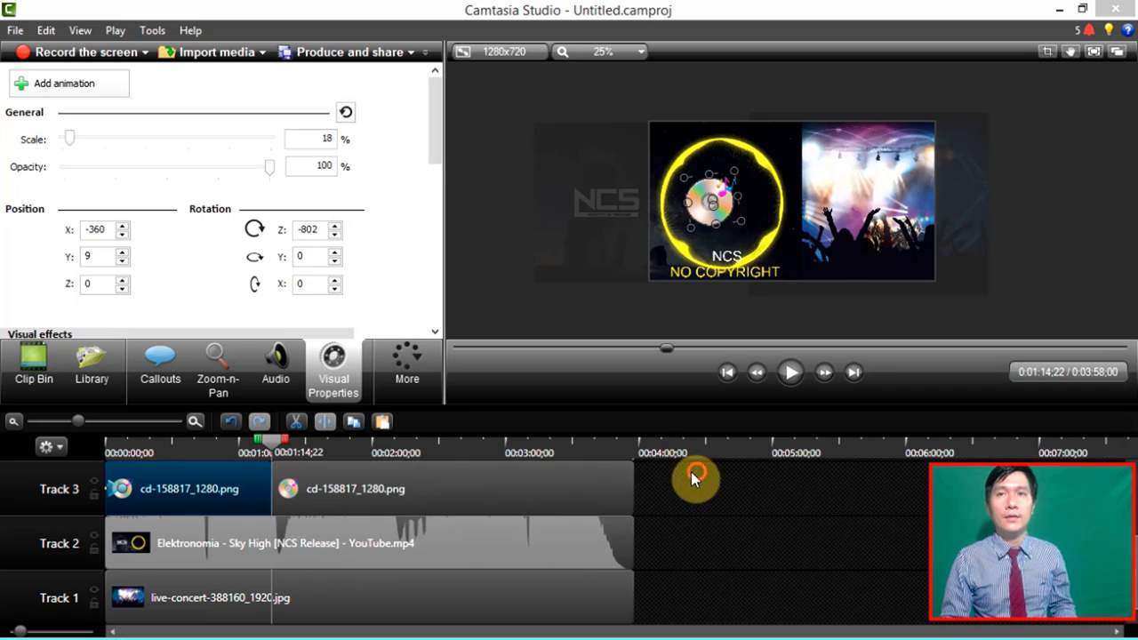
# - Select both CD clips, scale the CD to 21%, and place it inside the yellow ring at X -317, Y 12
pyautogui.moveTo(694, 475); pyautogui.dragTo(395, 457)
pyautogui.moveTo(701, 202)
pyautogui.mouseDown()
pyautogui.moveTo(759, 236)
pyautogui.moveTo(722, 202)
pyautogui.mouseUp()
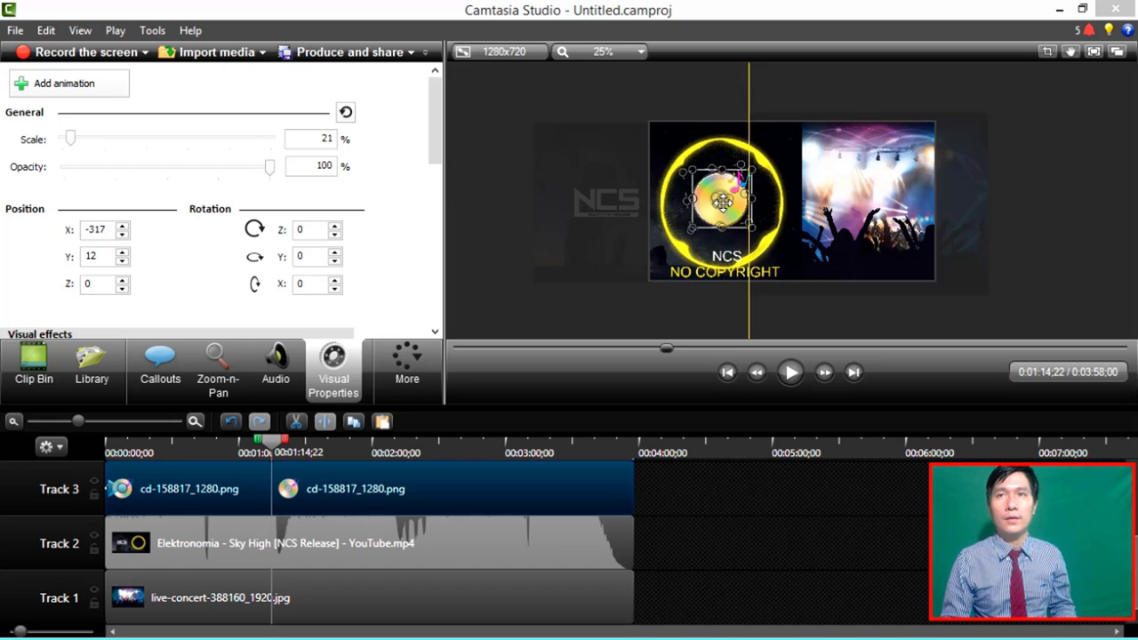
pyautogui.click(848, 307)
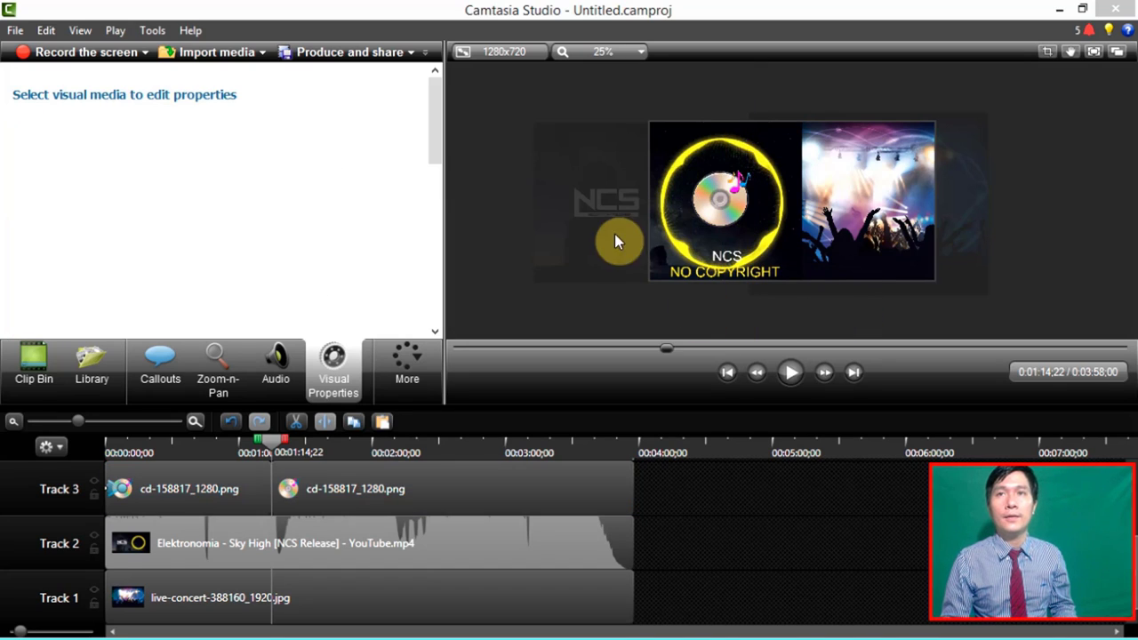
# - Try repositioning the first clip's CD to the centre of the yellow ring at 0:00:40;23
pyautogui.click(338, 484)
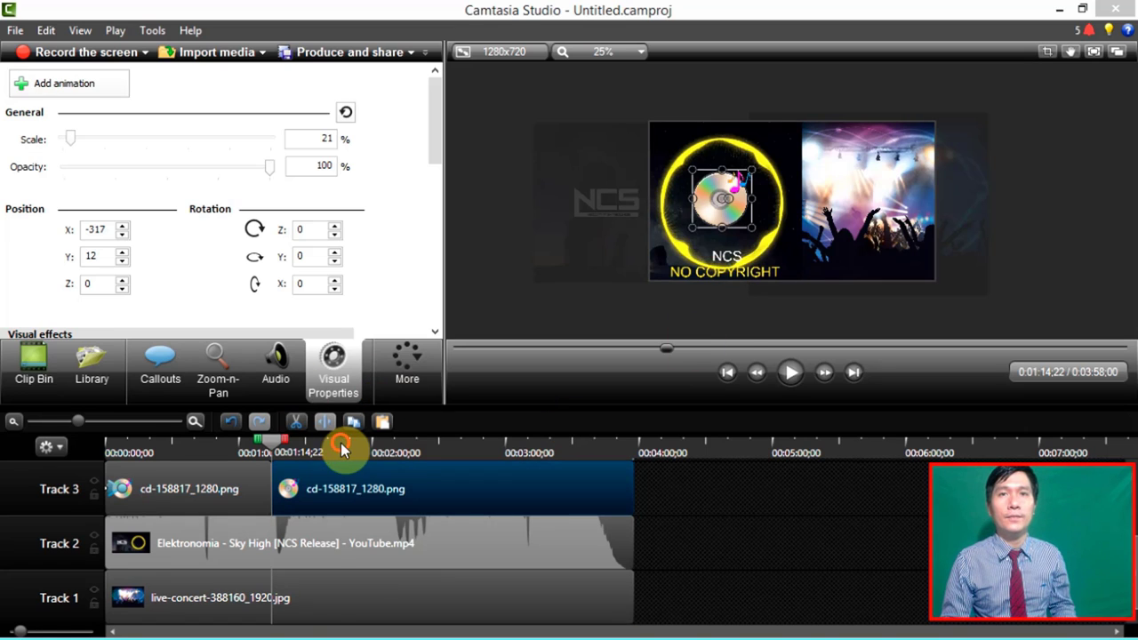
pyautogui.click(198, 442)
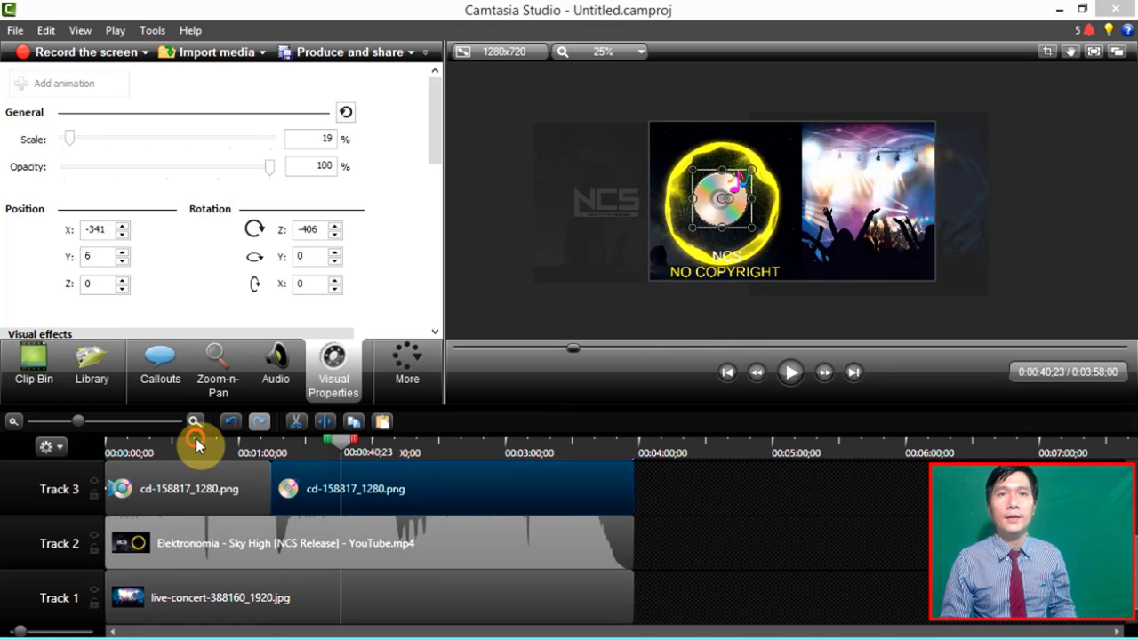
pyautogui.click(705, 191)
pyautogui.moveTo(705, 192); pyautogui.dragTo(725, 205)
pyautogui.click(998, 221)
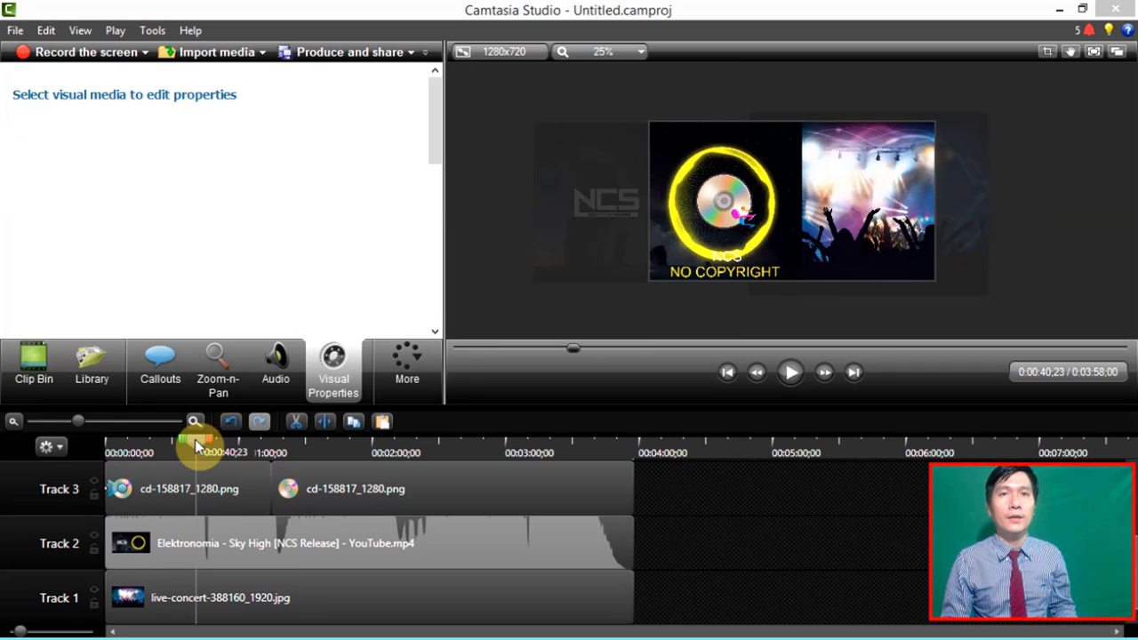
# - Remove the remaining animation at the start of the first CD clip and set the clip's Z rotation to 0
pyautogui.moveTo(197, 439); pyautogui.dragTo(25, 451)
pyautogui.click(116, 496)
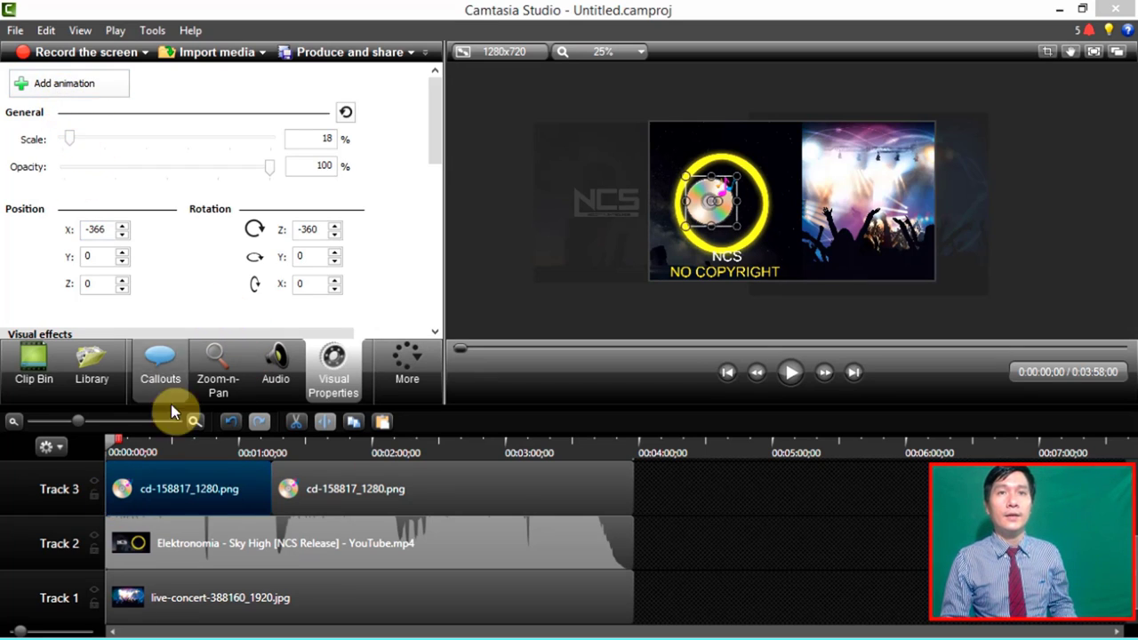
pyautogui.doubleClick(309, 229)
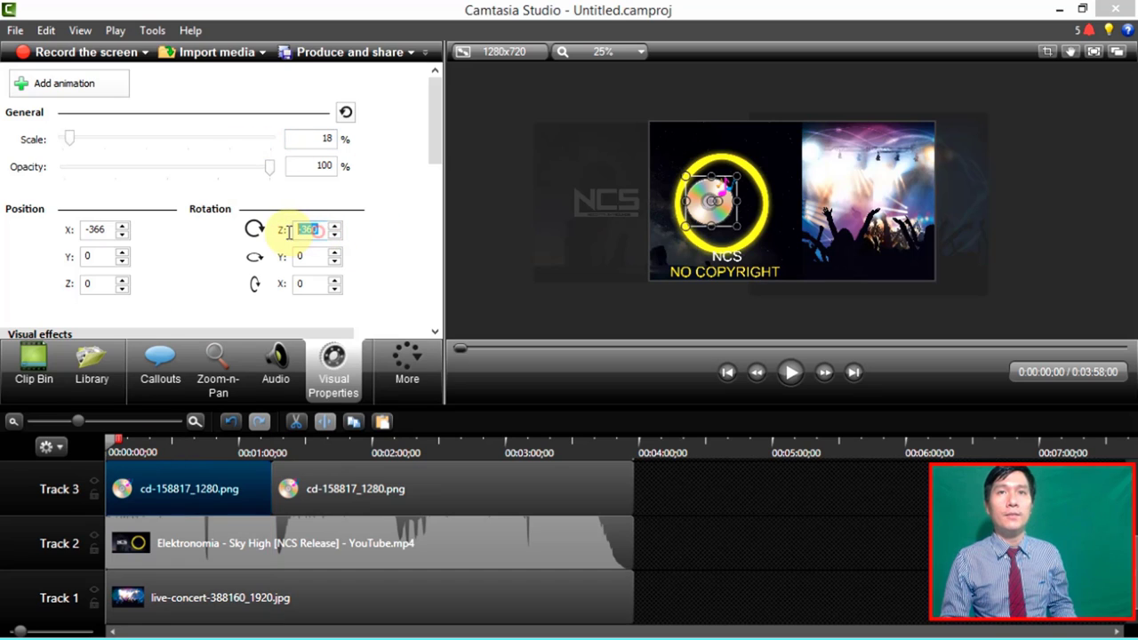
pyautogui.write('0')
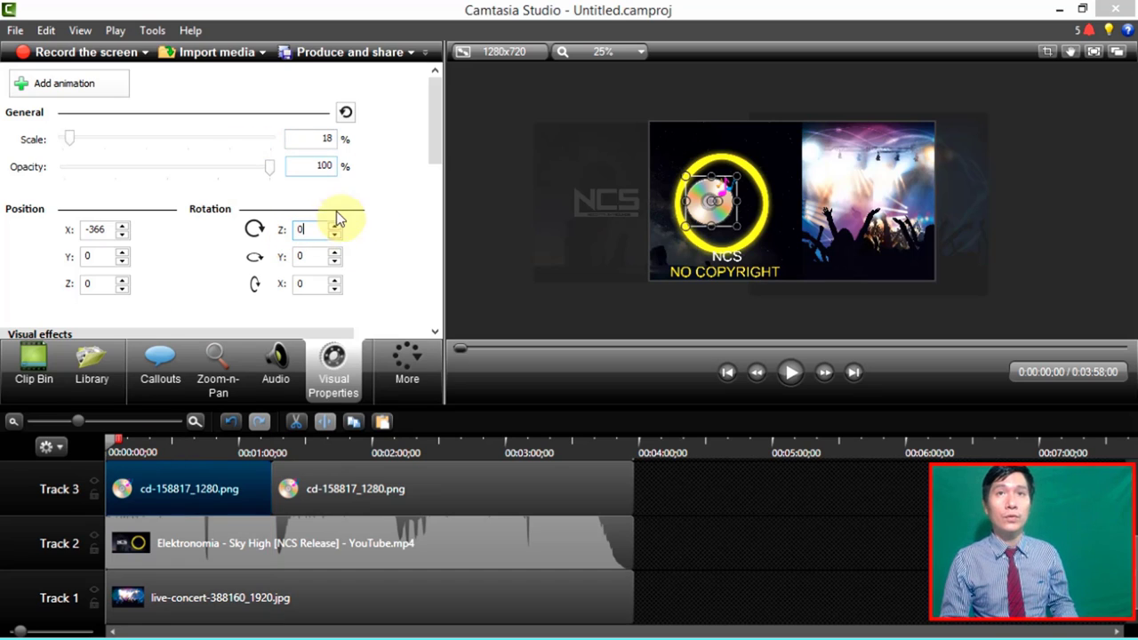
# - Add an animation with Z rotation -7200 to the first CD clip, extend it to the clip's end, and play it from about 27 s
pyautogui.click(66, 84)
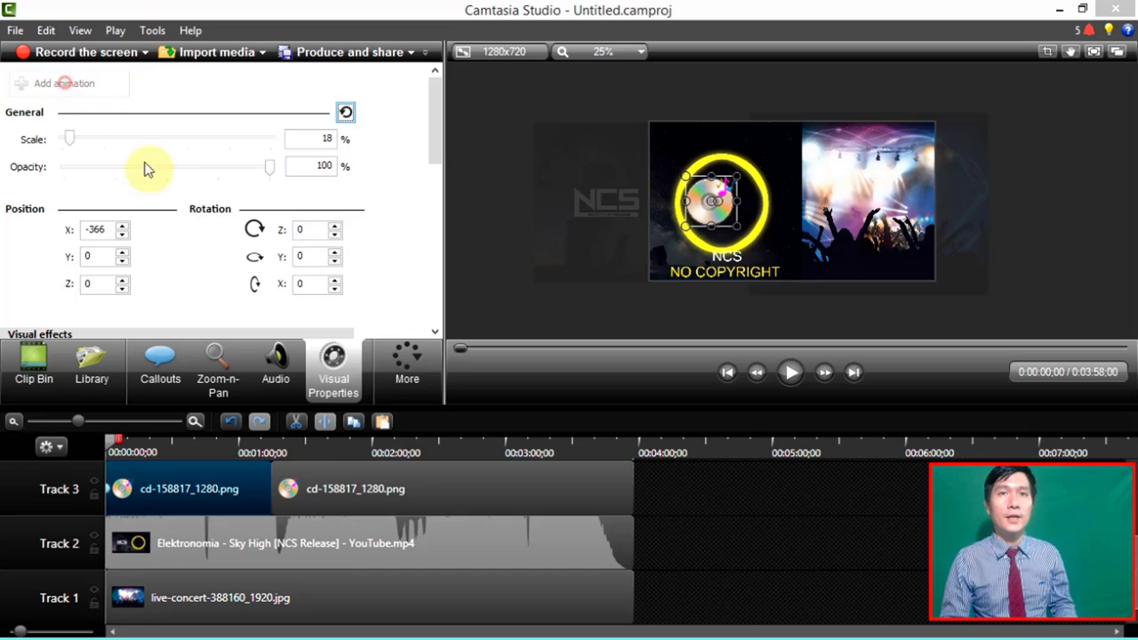
pyautogui.doubleClick(310, 230)
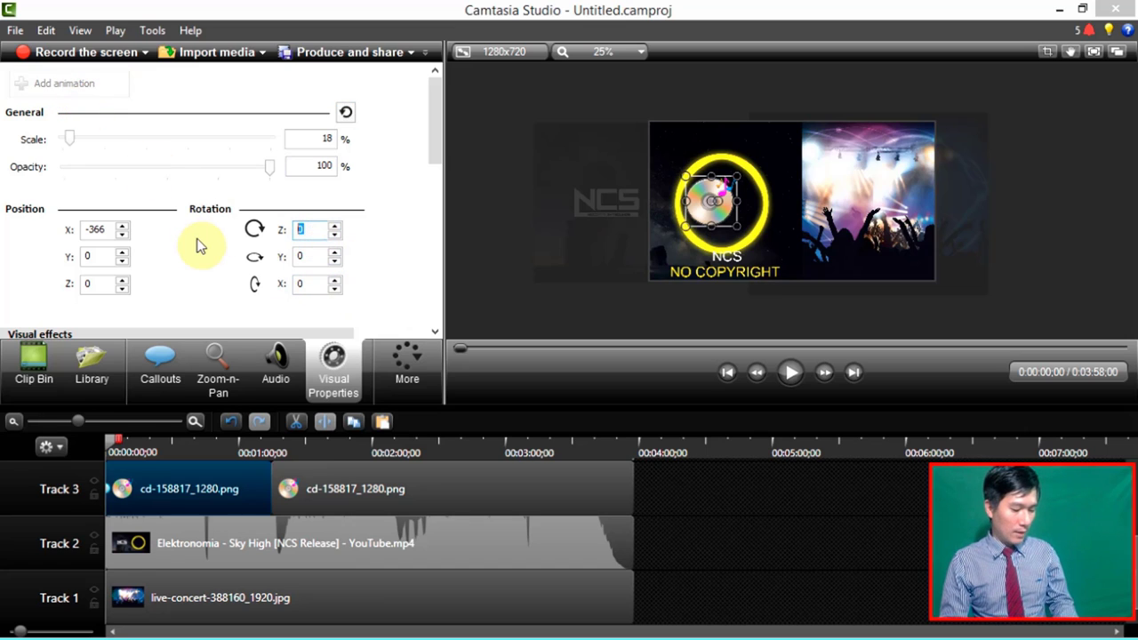
pyautogui.write('-7200')
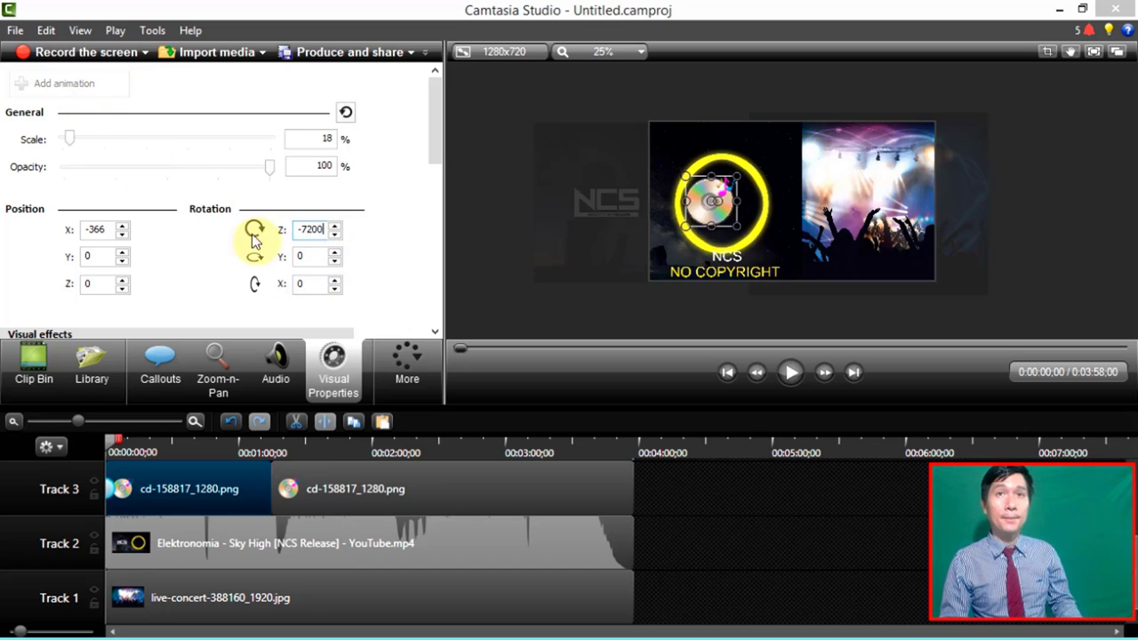
pyautogui.click(390, 252)
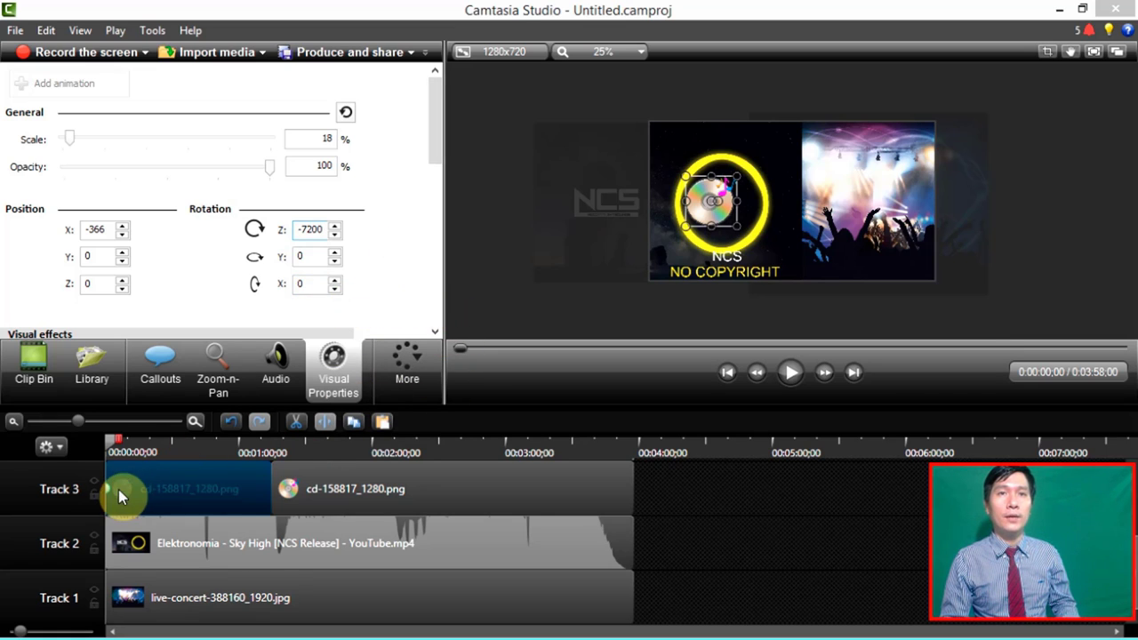
pyautogui.moveTo(110, 489); pyautogui.dragTo(281, 488)
pyautogui.click(166, 450)
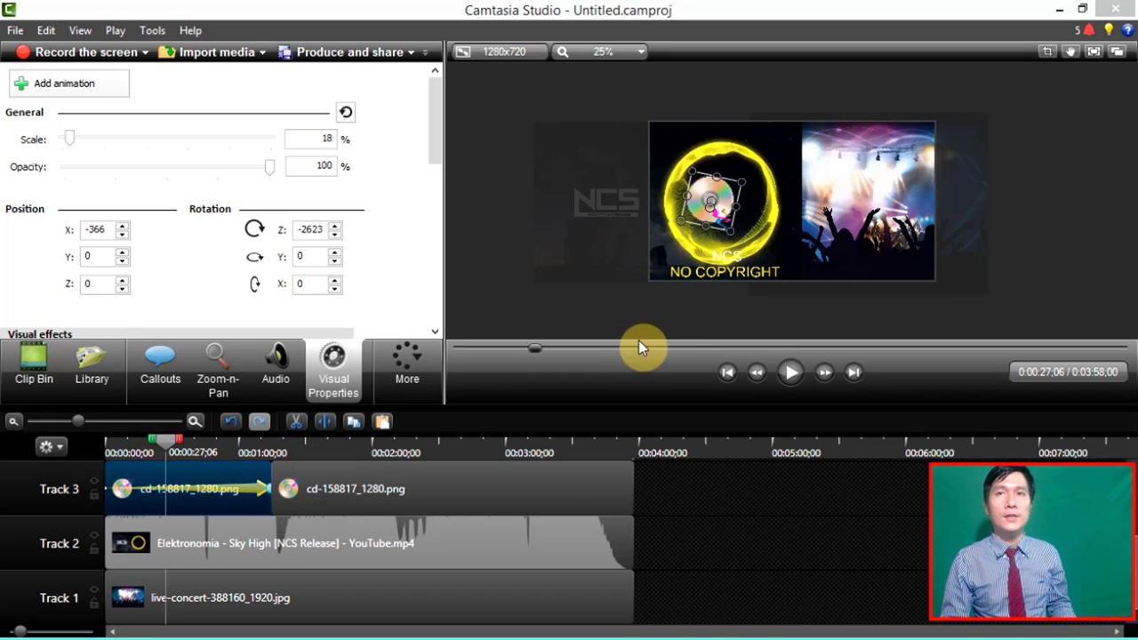
pyautogui.click(797, 371)
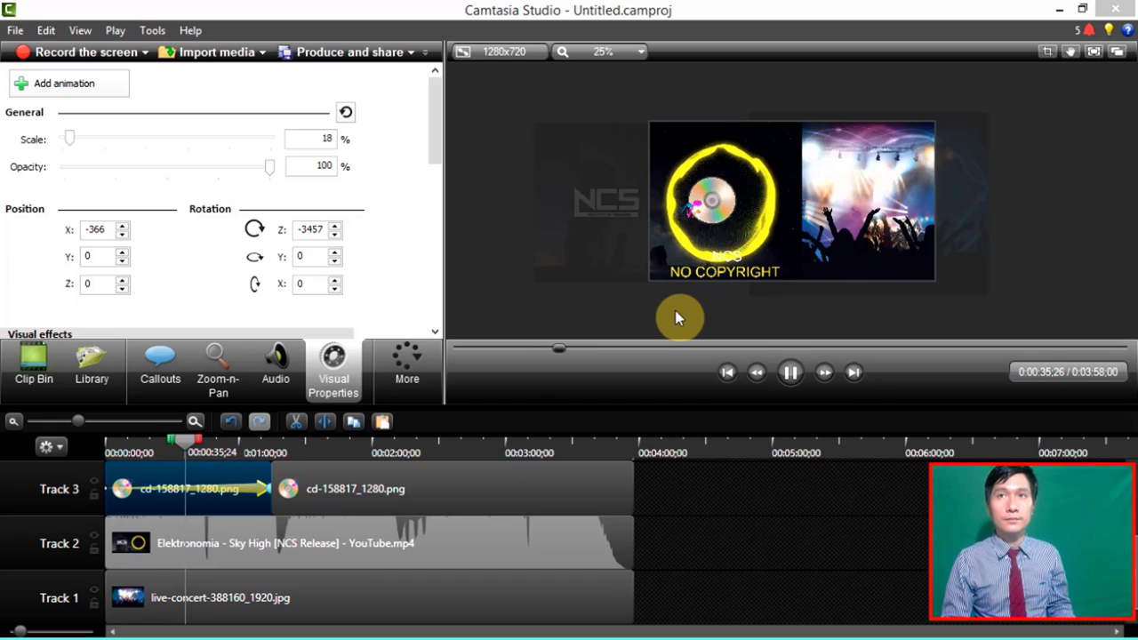
# - Add an animation at the start of the second CD clip with Z rotation -7200 and Y rotation 360
pyautogui.press('space')
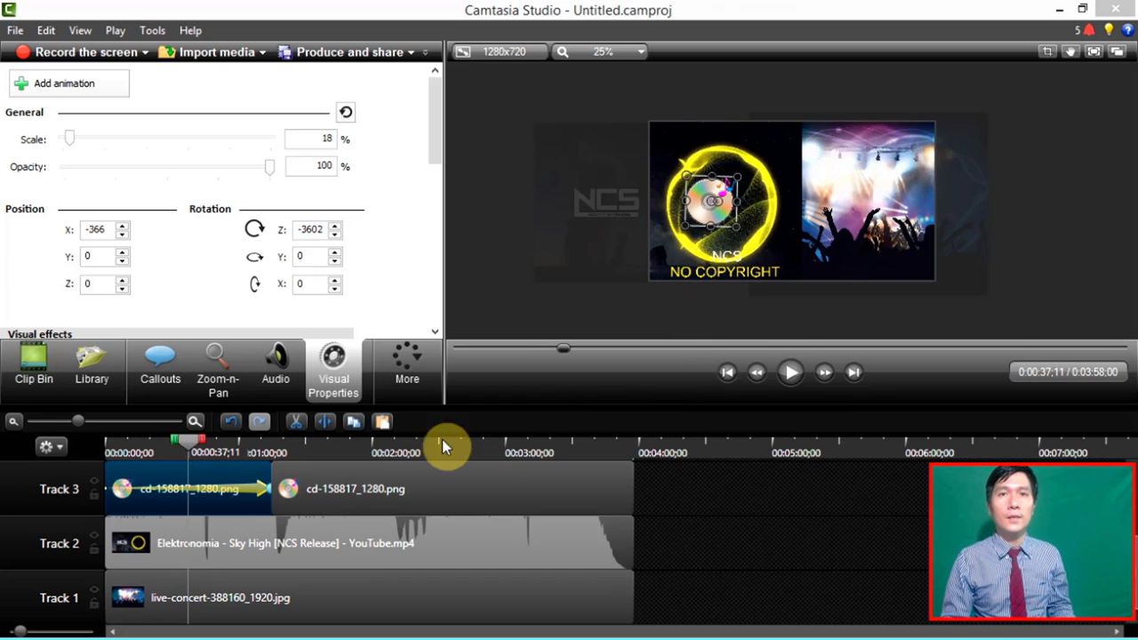
pyautogui.click(384, 485)
pyautogui.click(315, 445)
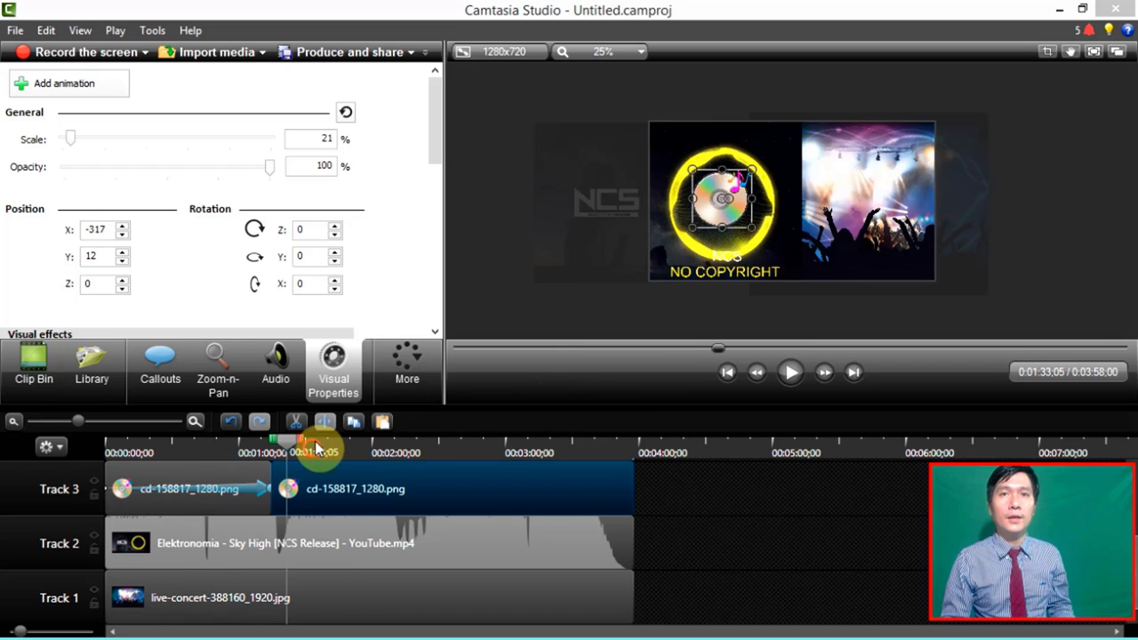
pyautogui.moveTo(319, 434); pyautogui.dragTo(278, 432)
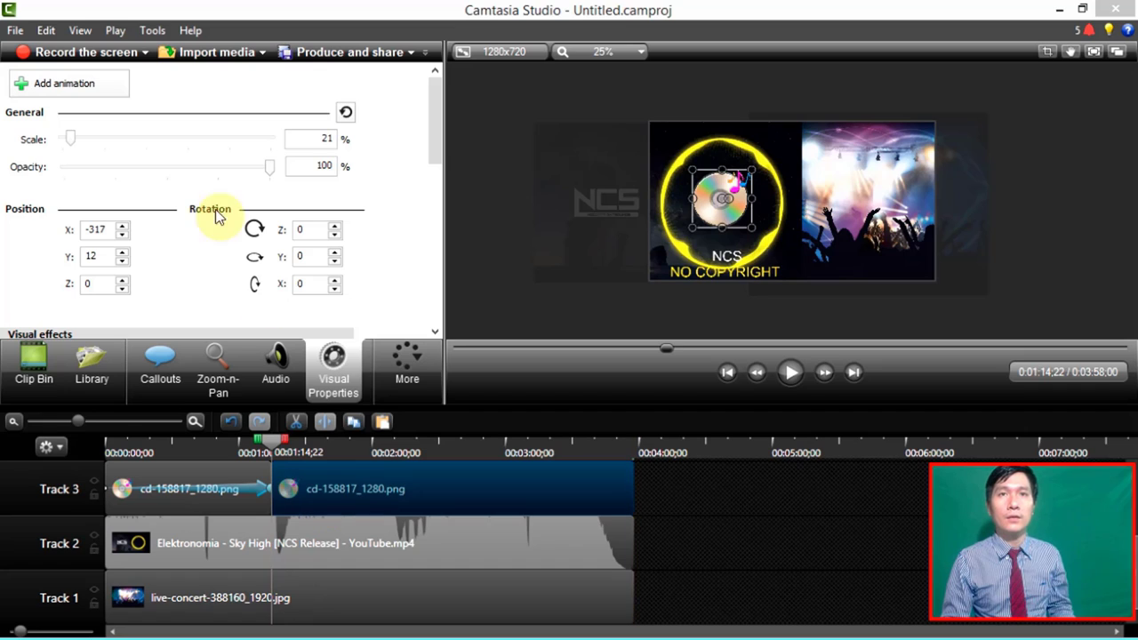
pyautogui.click(96, 99)
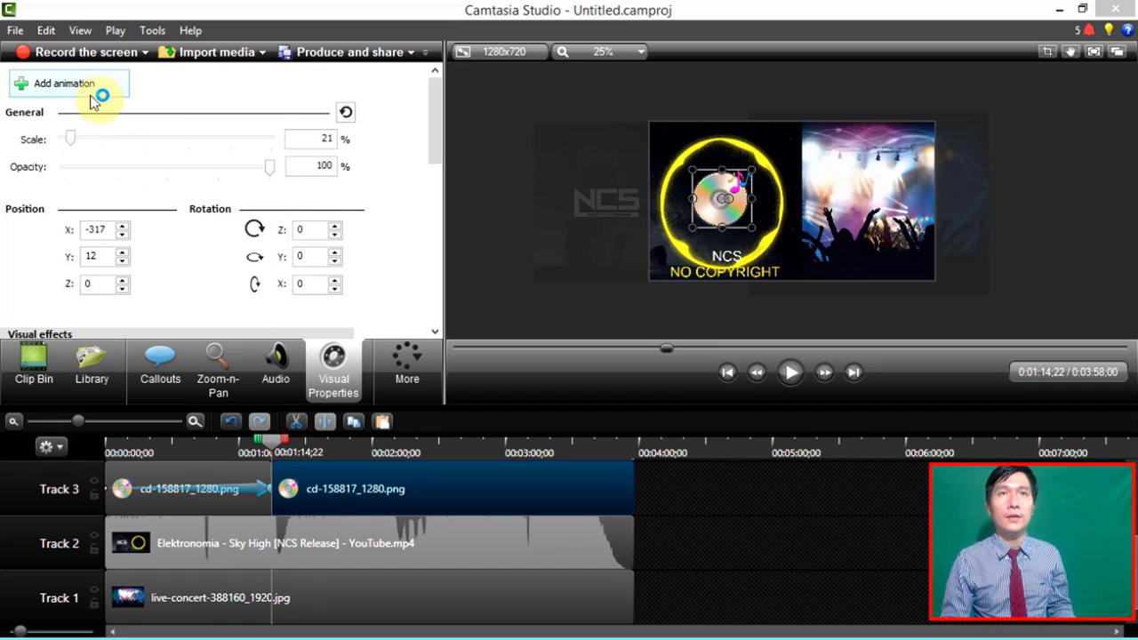
pyautogui.doubleClick(313, 232)
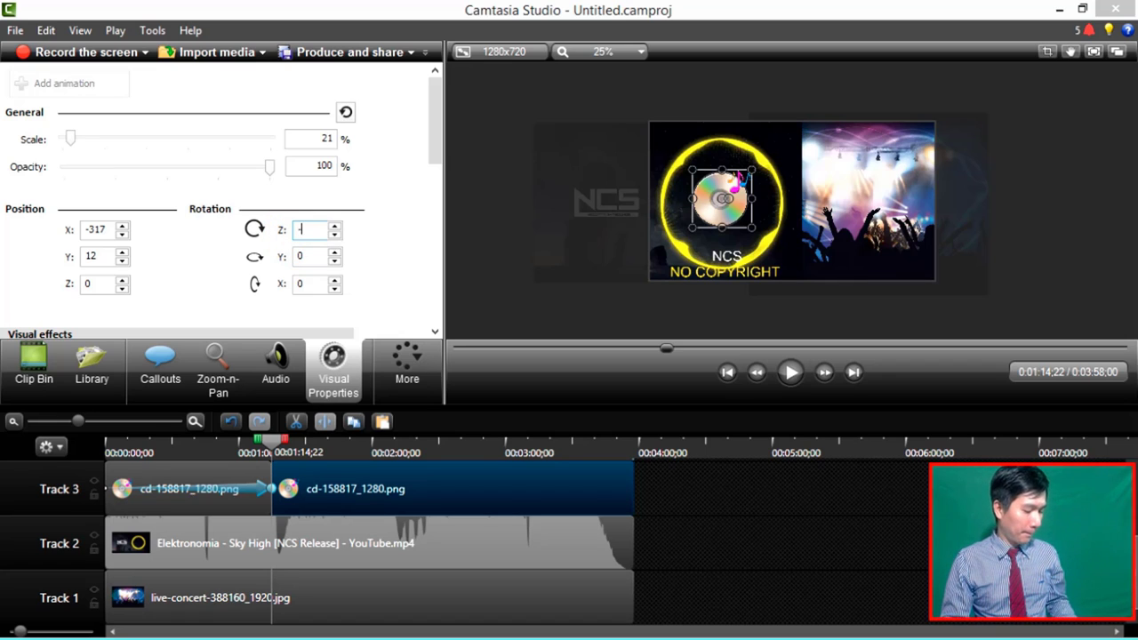
pyautogui.write('-7')
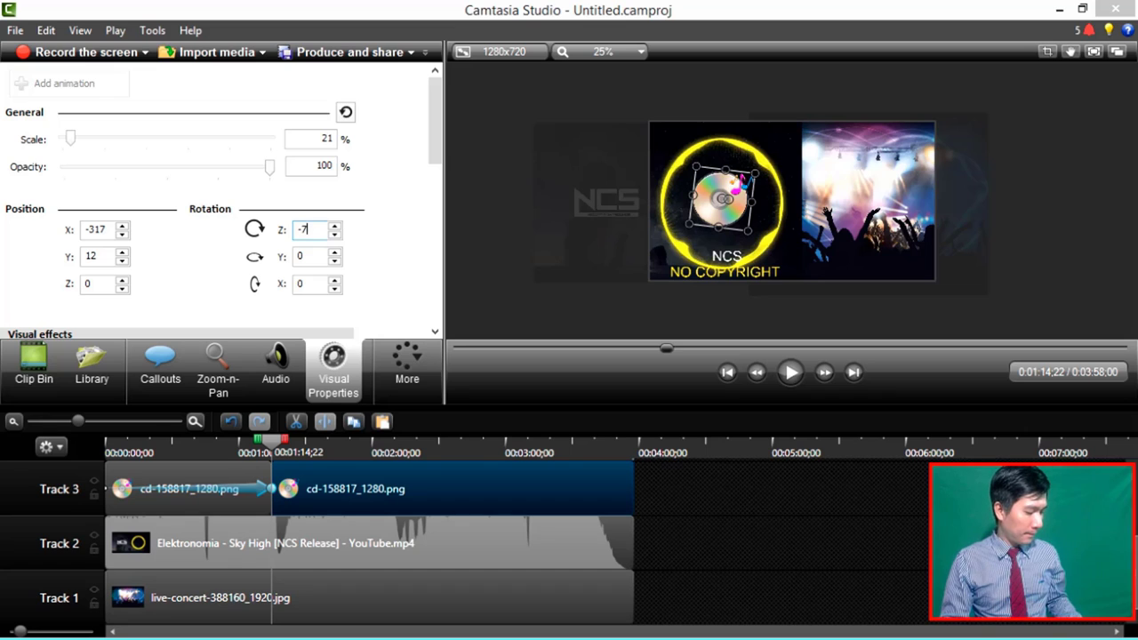
pyautogui.write('200')
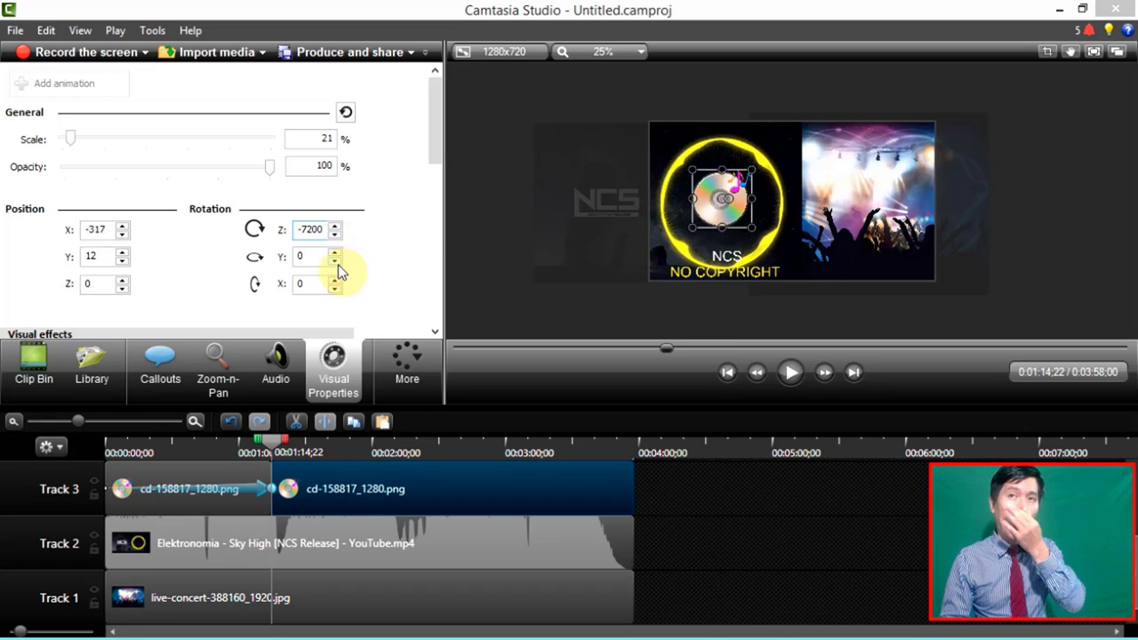
pyautogui.doubleClick(304, 257)
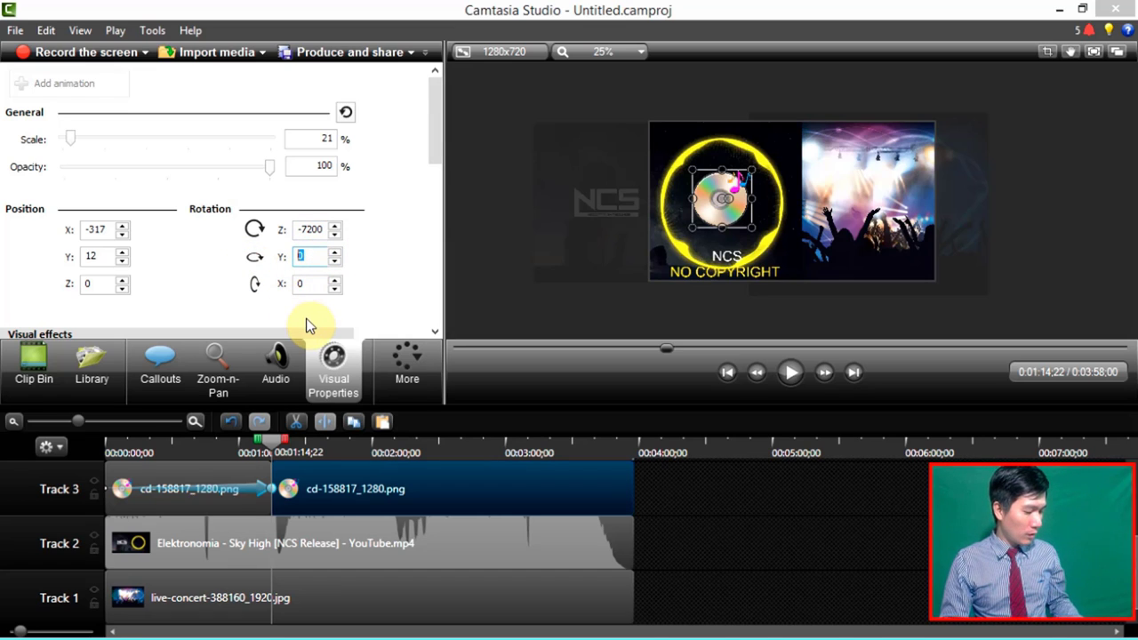
pyautogui.write('360')
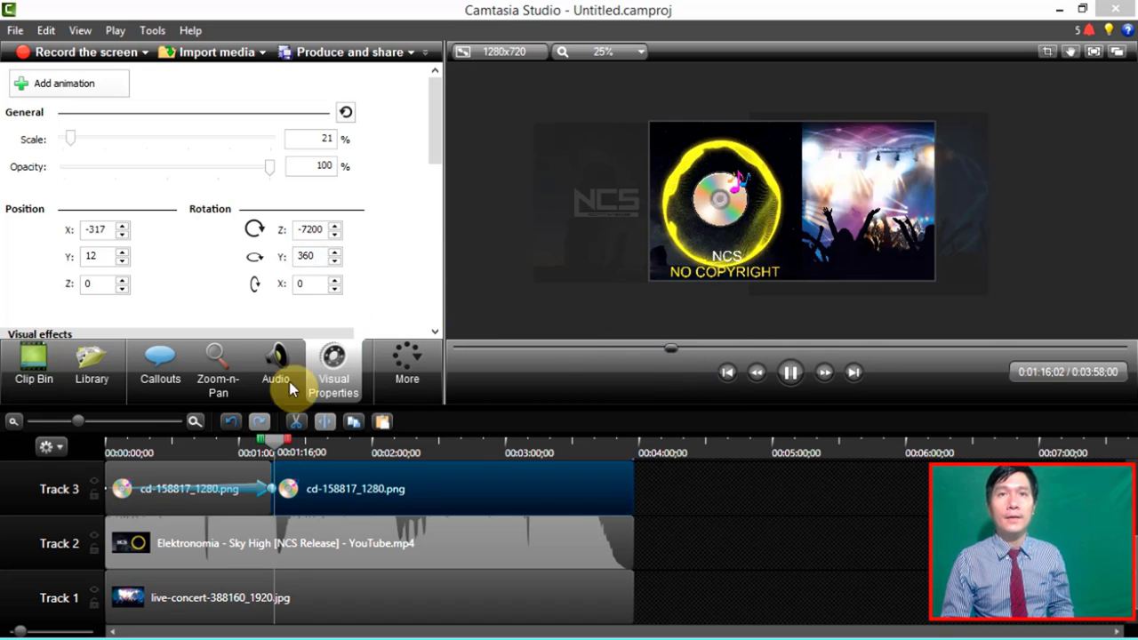
# - Extend the second CD clip's animation to about 0:02:37 and play it from 0:01:16;27
pyautogui.press('space')
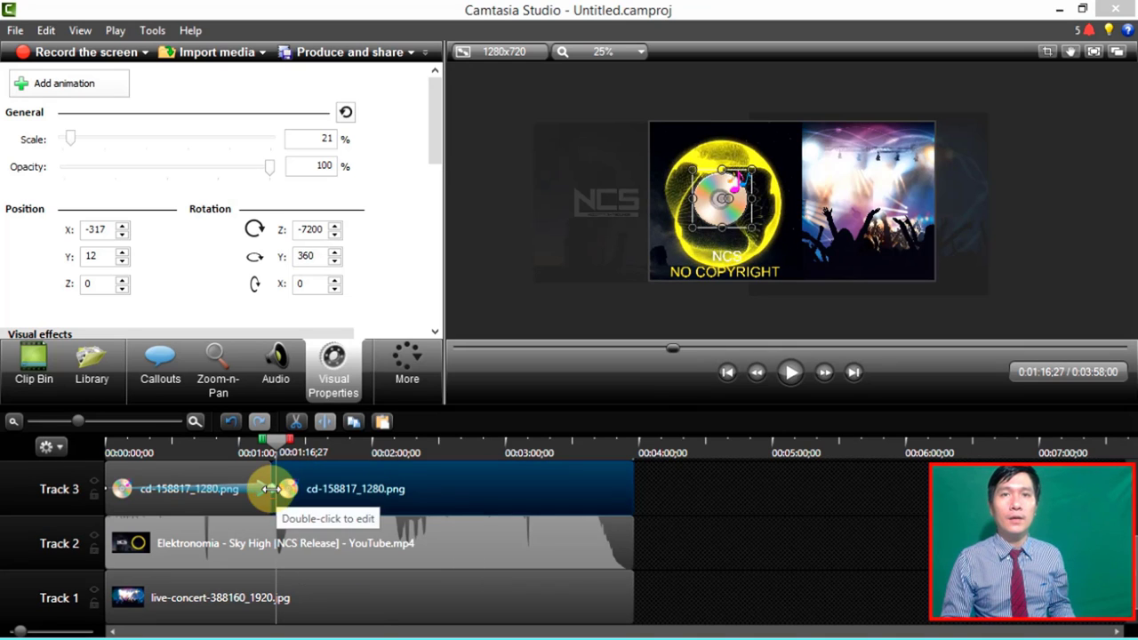
pyautogui.moveTo(326, 497); pyautogui.dragTo(455, 489)
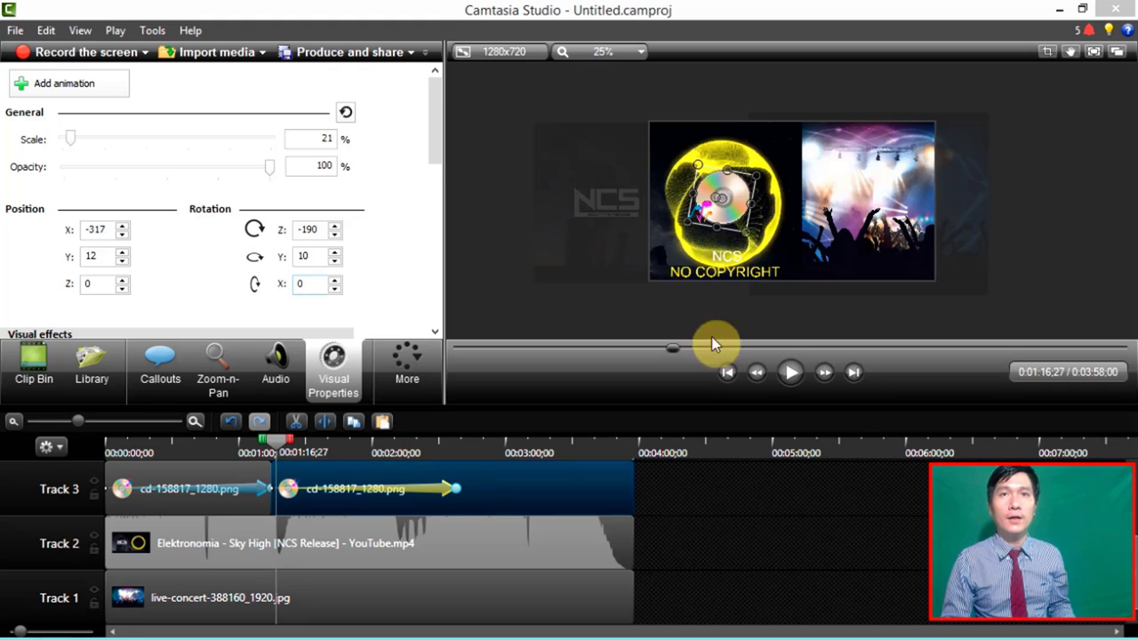
pyautogui.click(792, 375)
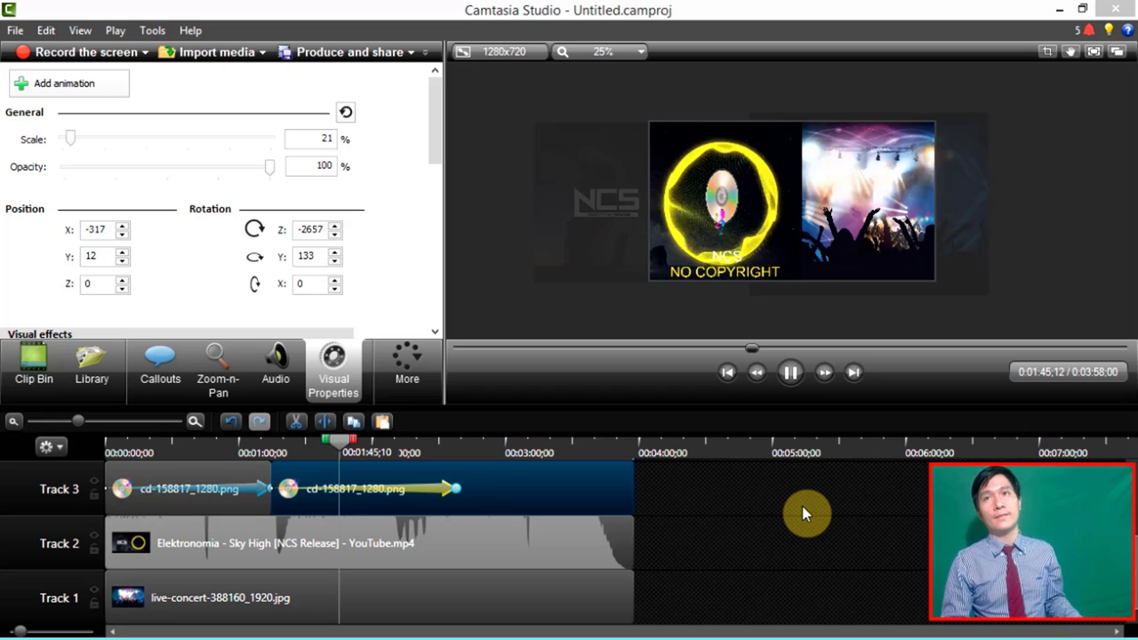
pyautogui.press('space')
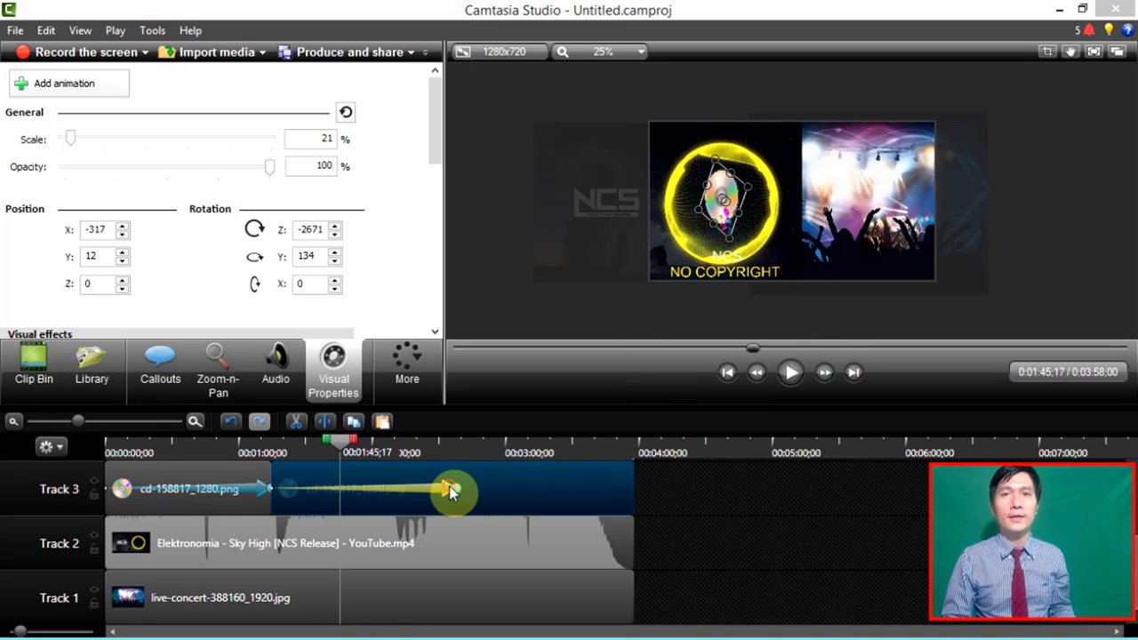
# - Try extending the second CD clip's animation to the end of the clip and play it from about 0:02:51
pyautogui.moveTo(459, 486); pyautogui.dragTo(632, 484)
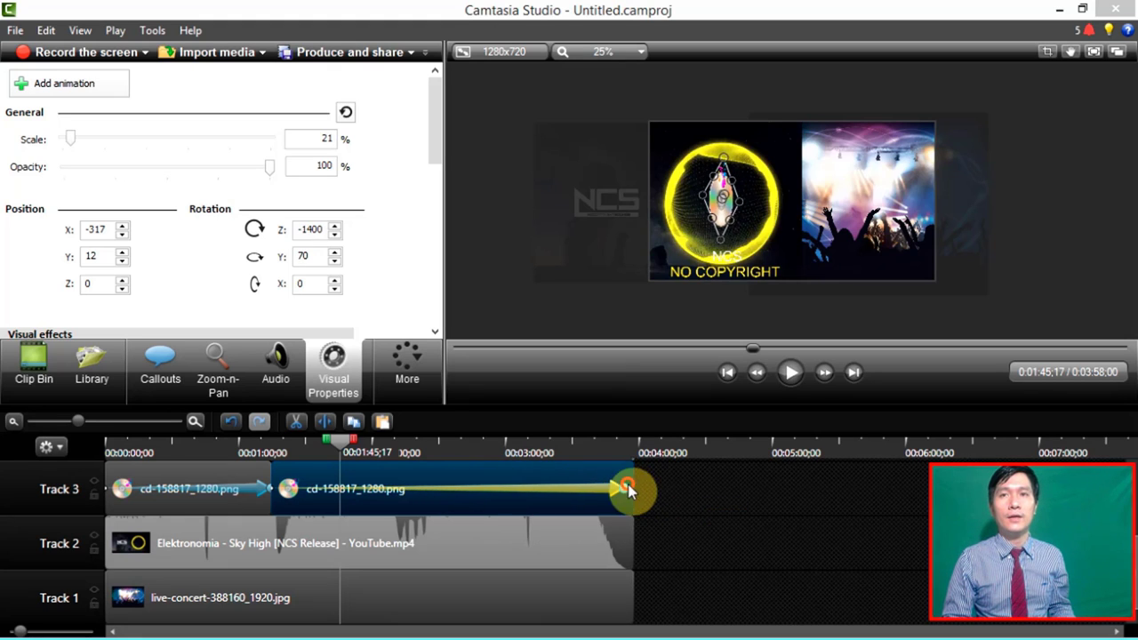
pyautogui.click(485, 451)
pyautogui.click(791, 372)
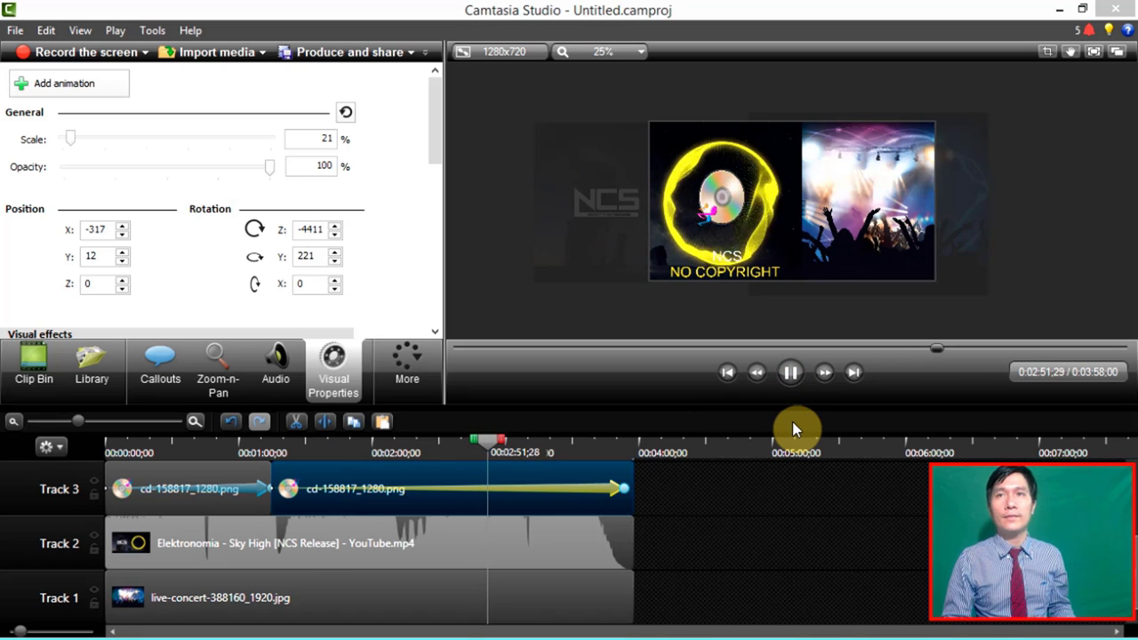
pyautogui.press('space')
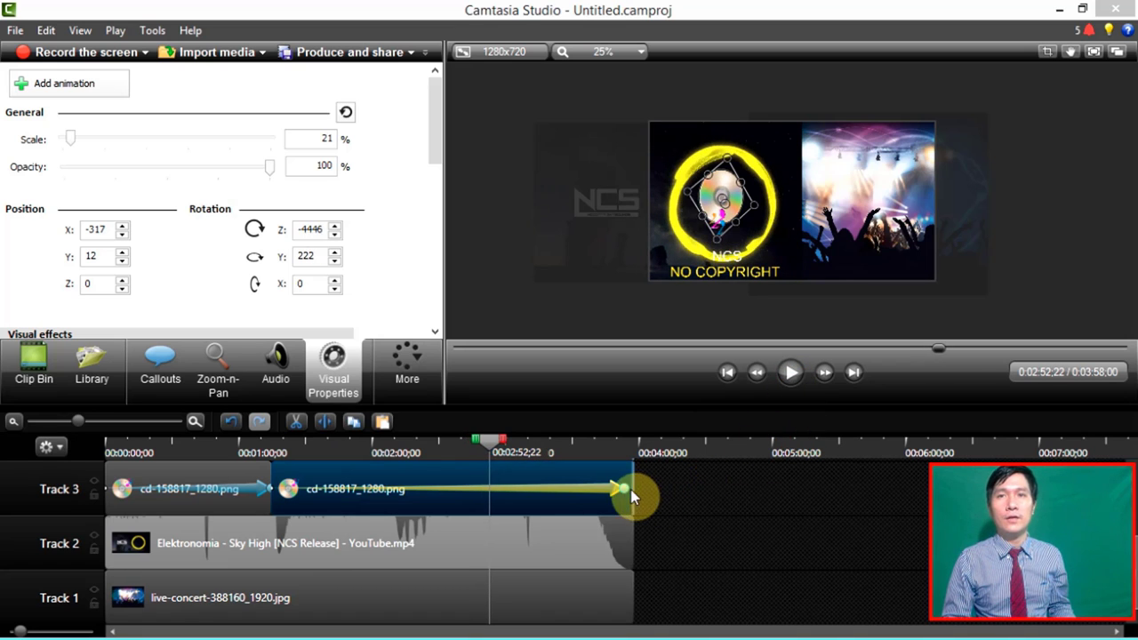
# - Shorten the second CD clip's animation to end at about 0:02:58, and leave all media deselected
pyautogui.moveTo(620, 489); pyautogui.dragTo(503, 496)
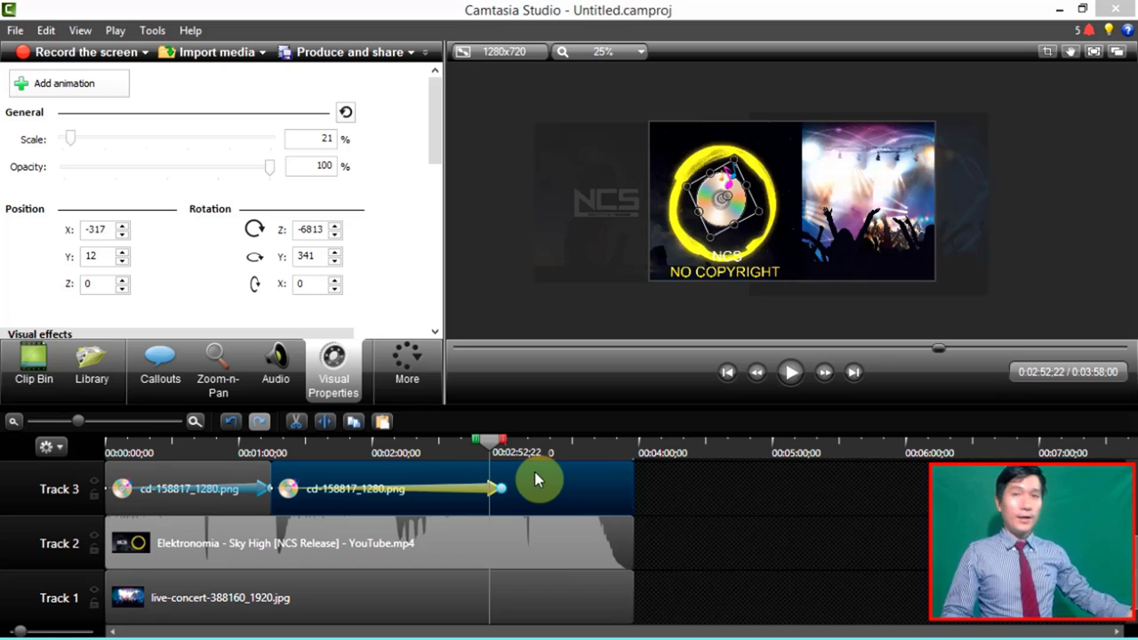
pyautogui.click(476, 542)
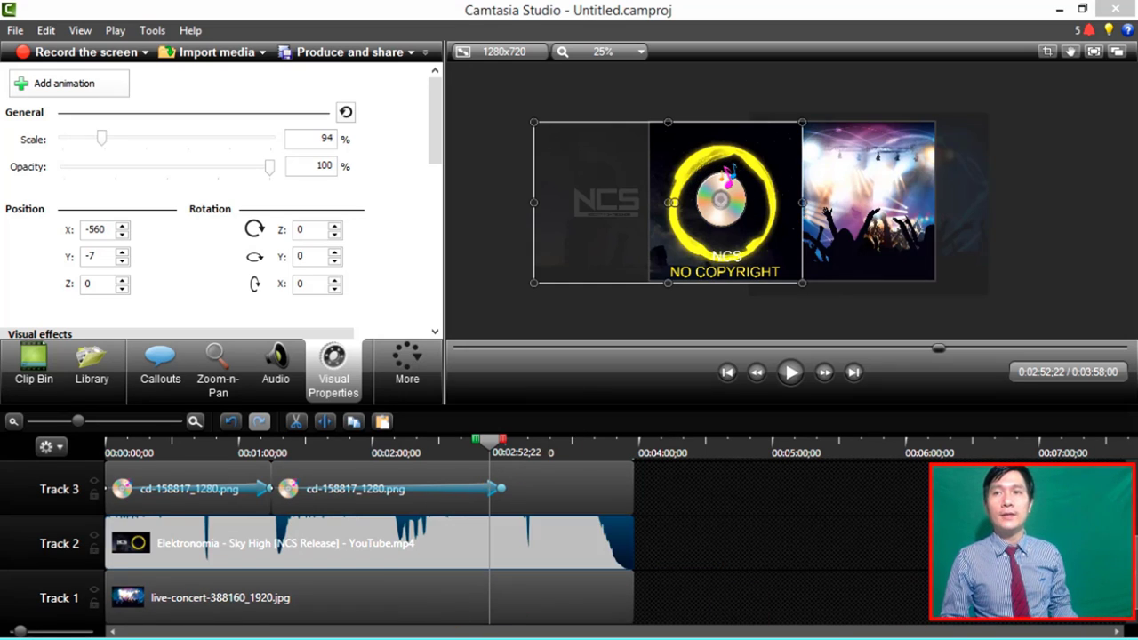
pyautogui.scroll(2, 463, 542)
pyautogui.scroll(-2, 462, 542)
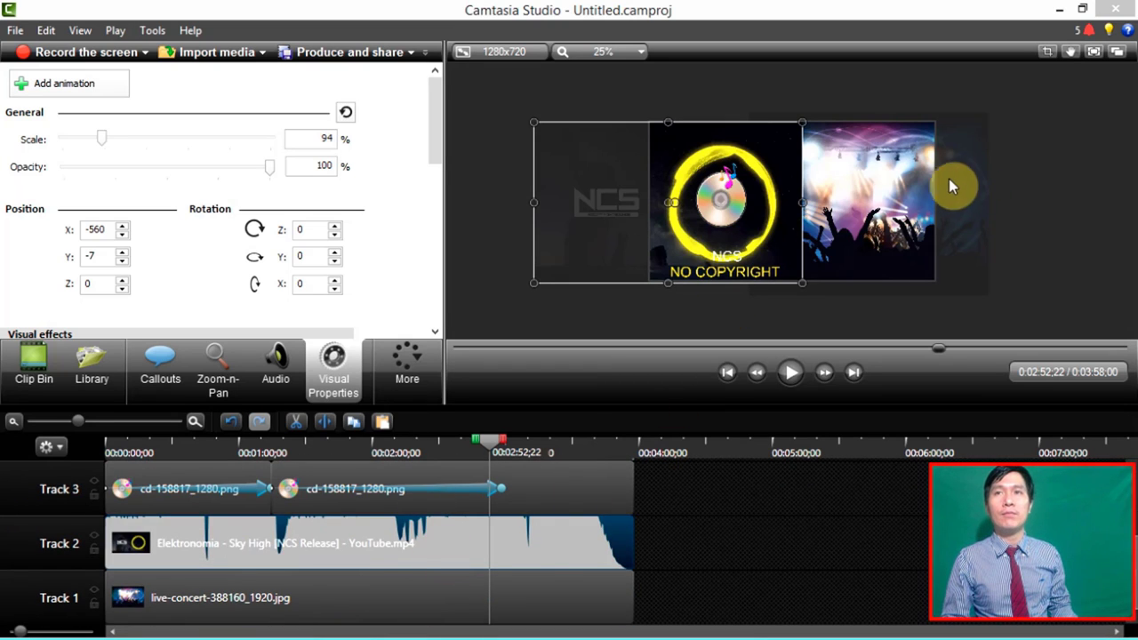
pyautogui.click(996, 181)
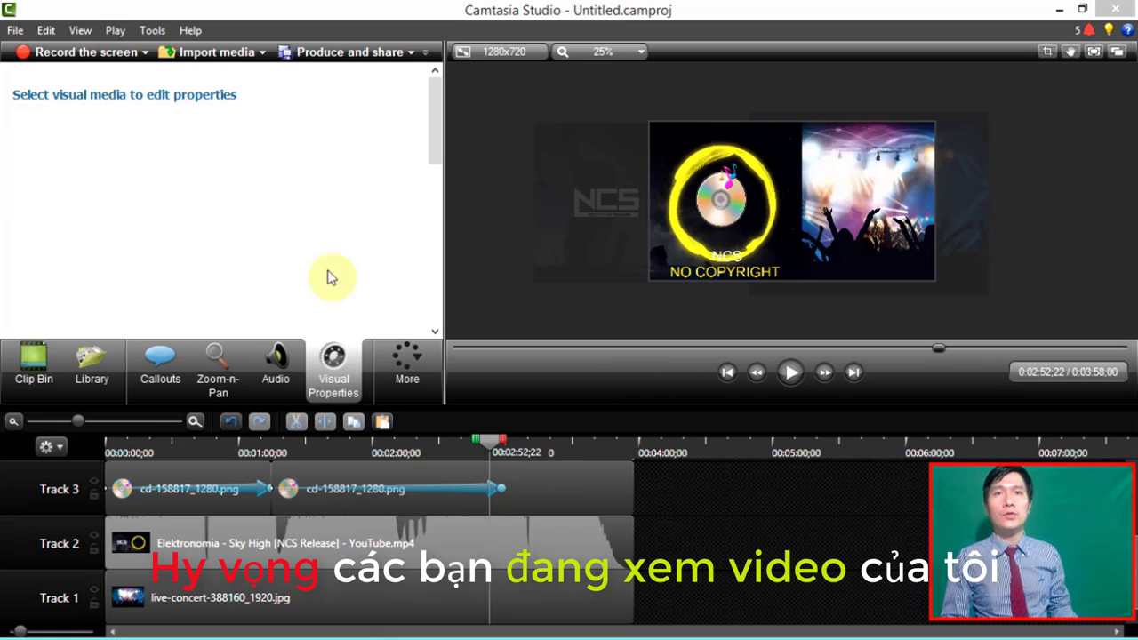
# - Review the imported media, the available callout shapes, the additional features and the Text 1 callout's visual properties
pyautogui.click(35, 380)
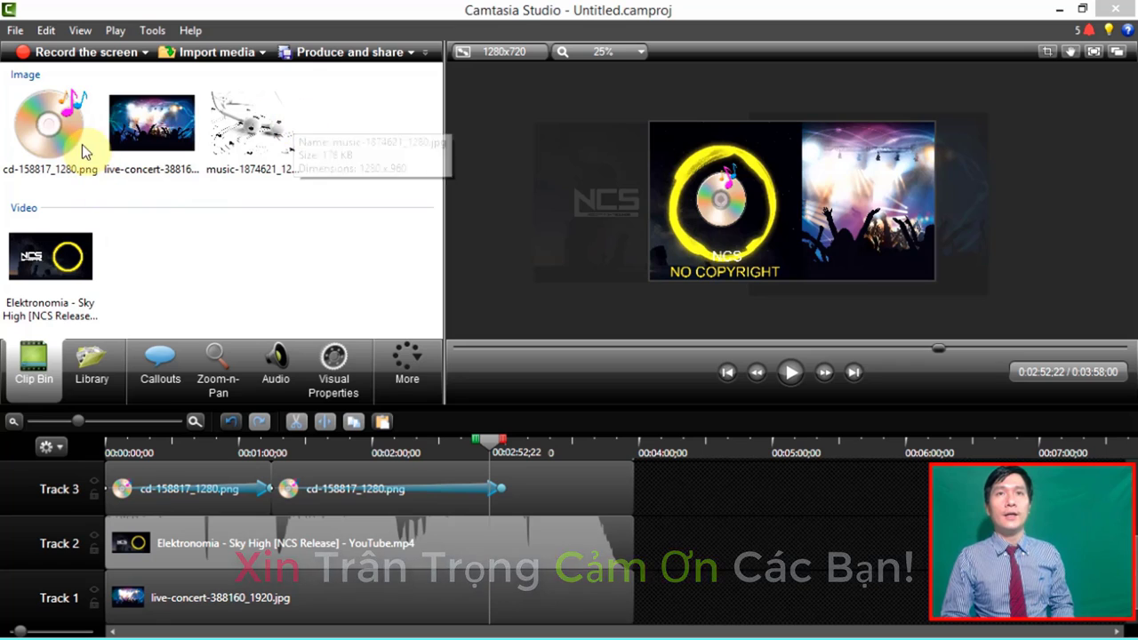
pyautogui.click(202, 543)
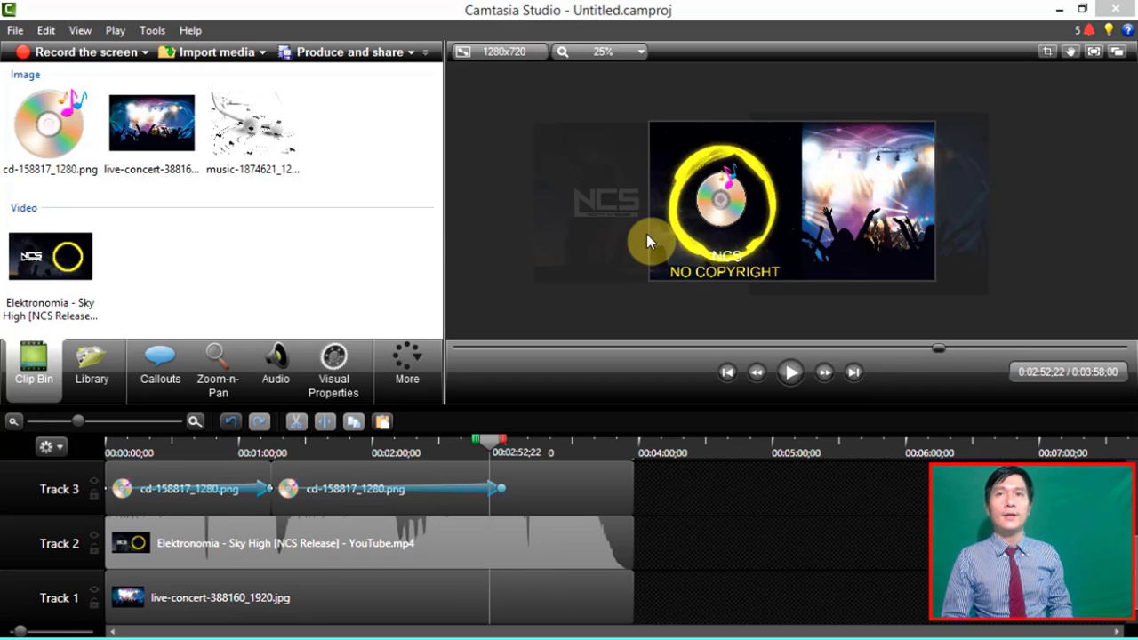
pyautogui.click(71, 373)
pyautogui.click(152, 378)
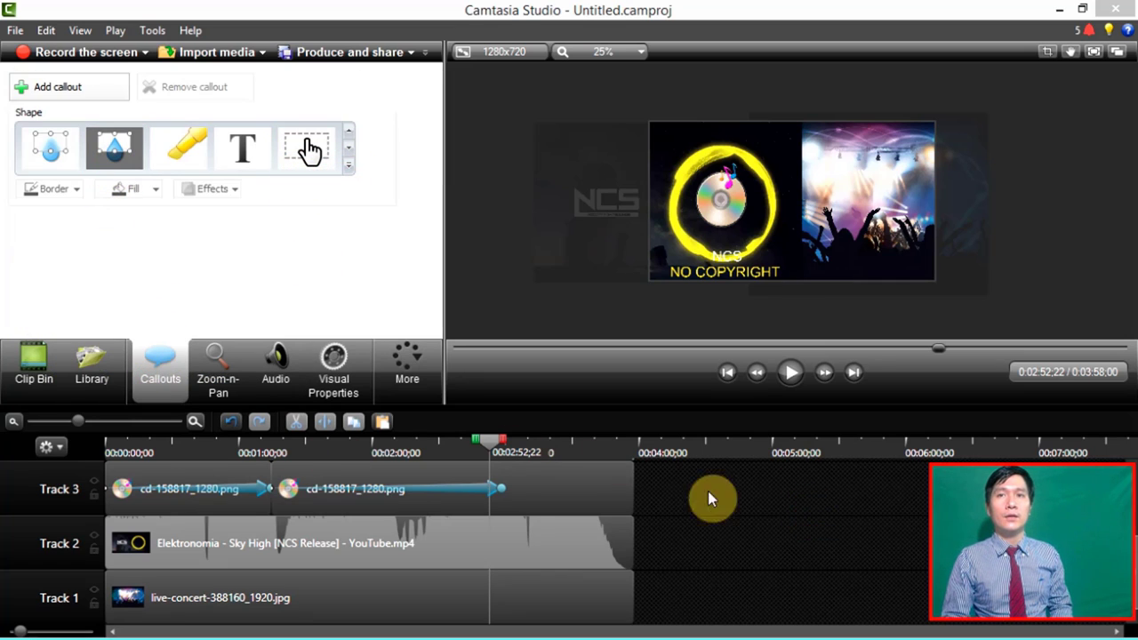
pyautogui.click(348, 166)
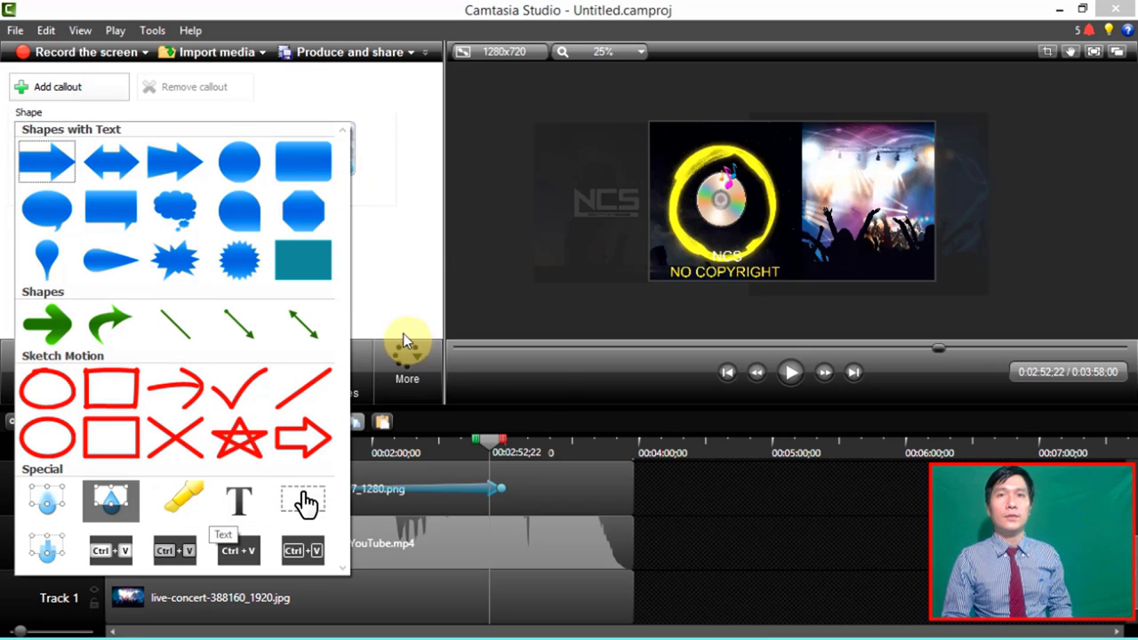
pyautogui.click(543, 381)
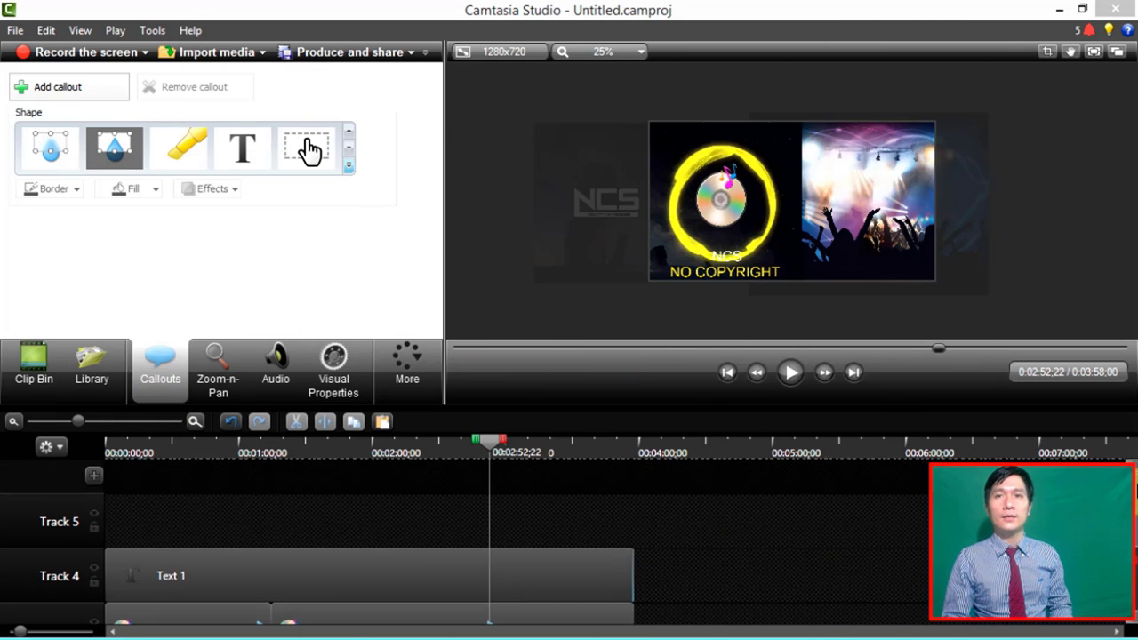
pyautogui.click(614, 589)
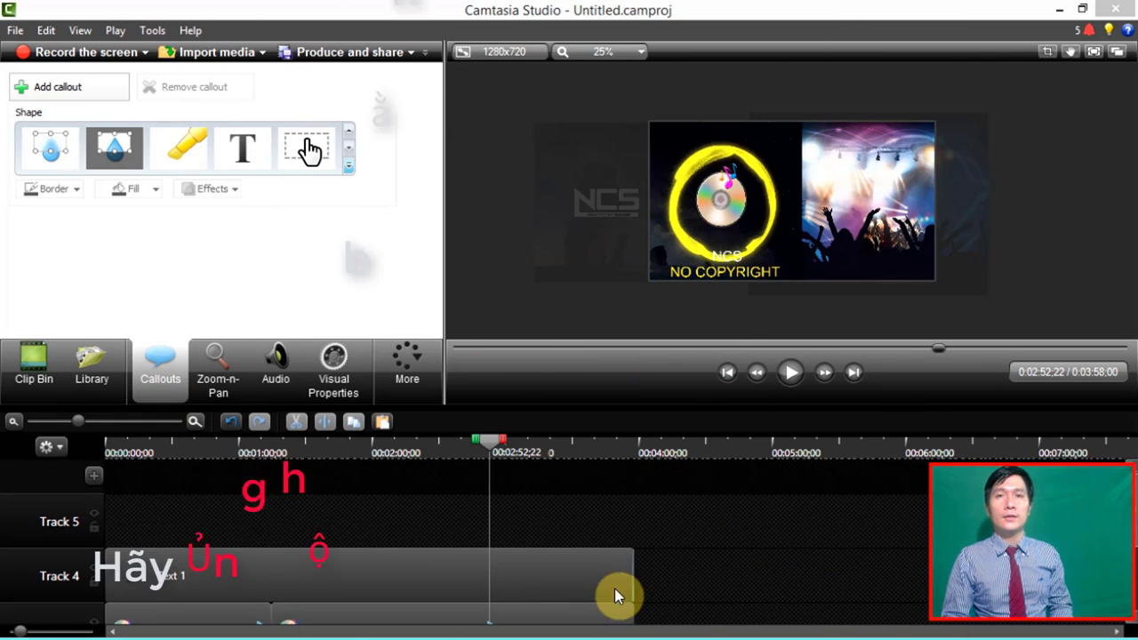
pyautogui.click(391, 378)
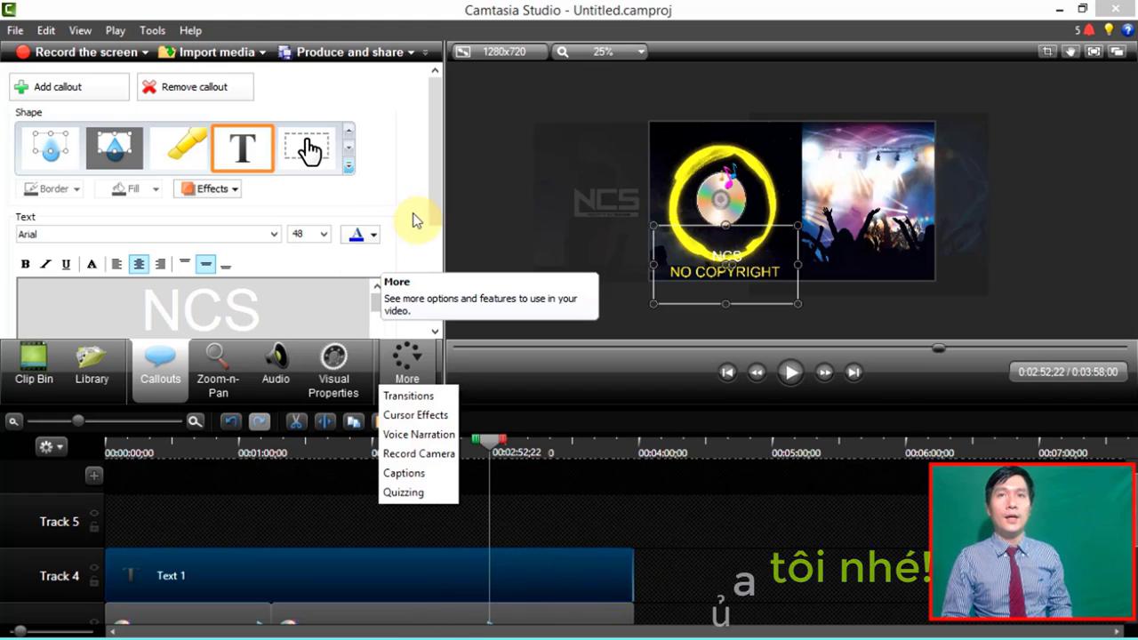
pyautogui.click(407, 323)
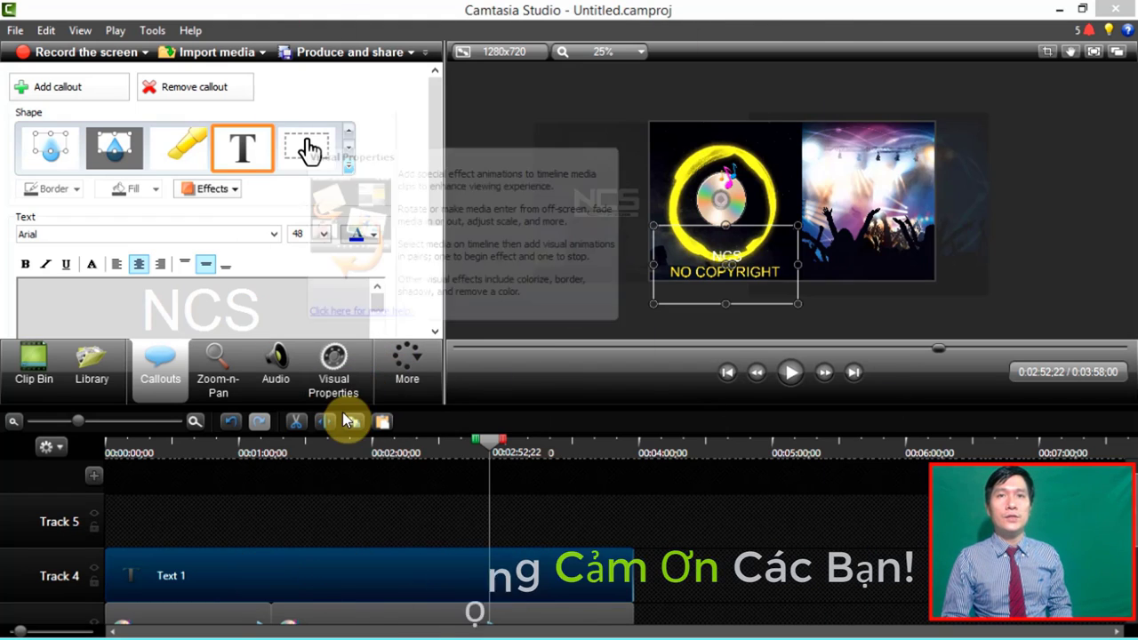
pyautogui.click(336, 398)
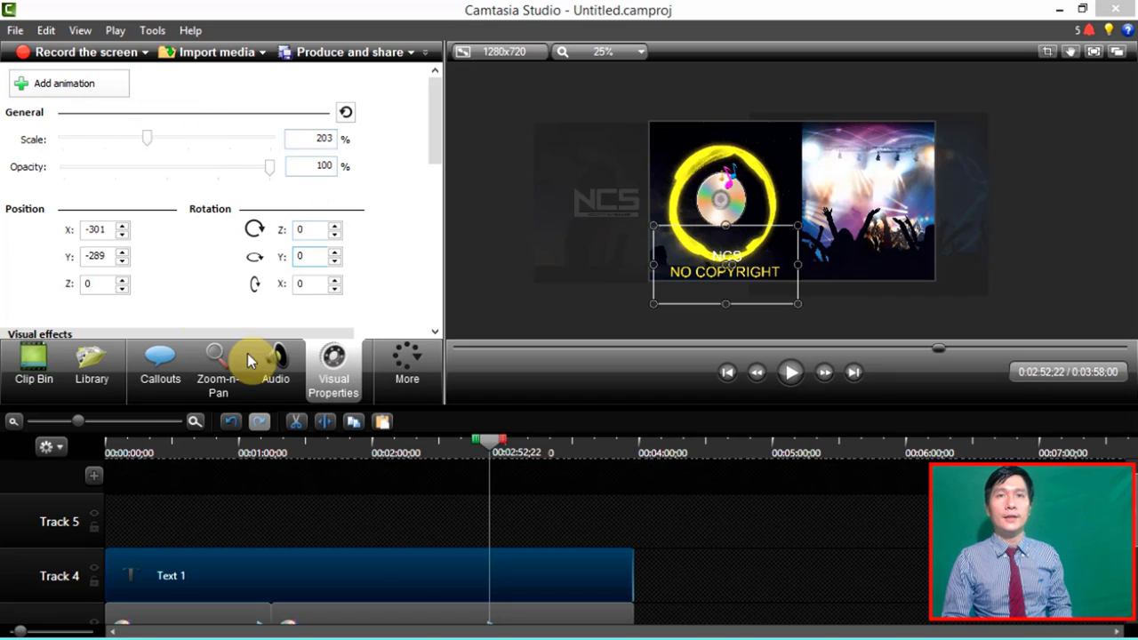
pyautogui.click(376, 523)
pyautogui.scroll(-3, 376, 524)
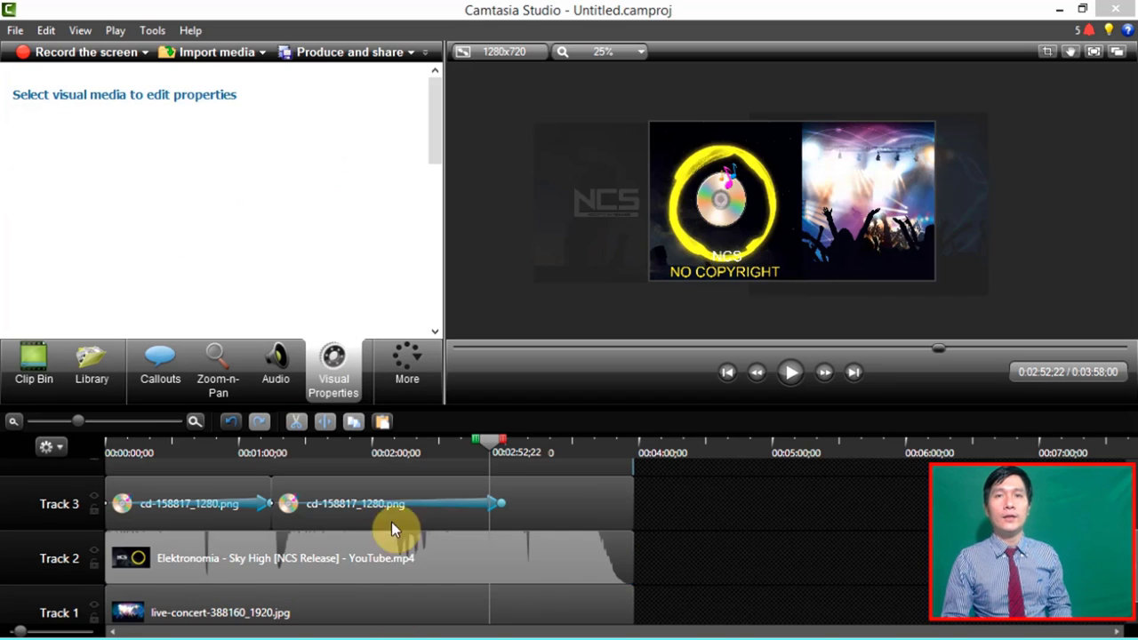
# - Return the playhead to the start of the project and browse the available transitions
pyautogui.moveTo(492, 450); pyautogui.dragTo(102, 457)
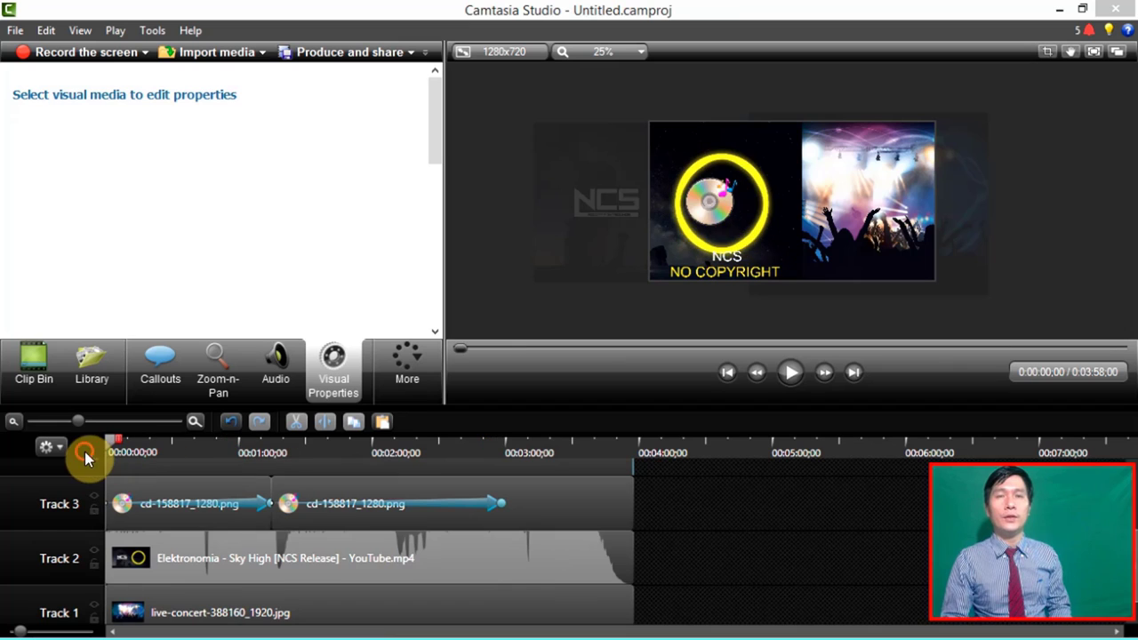
pyautogui.scroll(3, 286, 546)
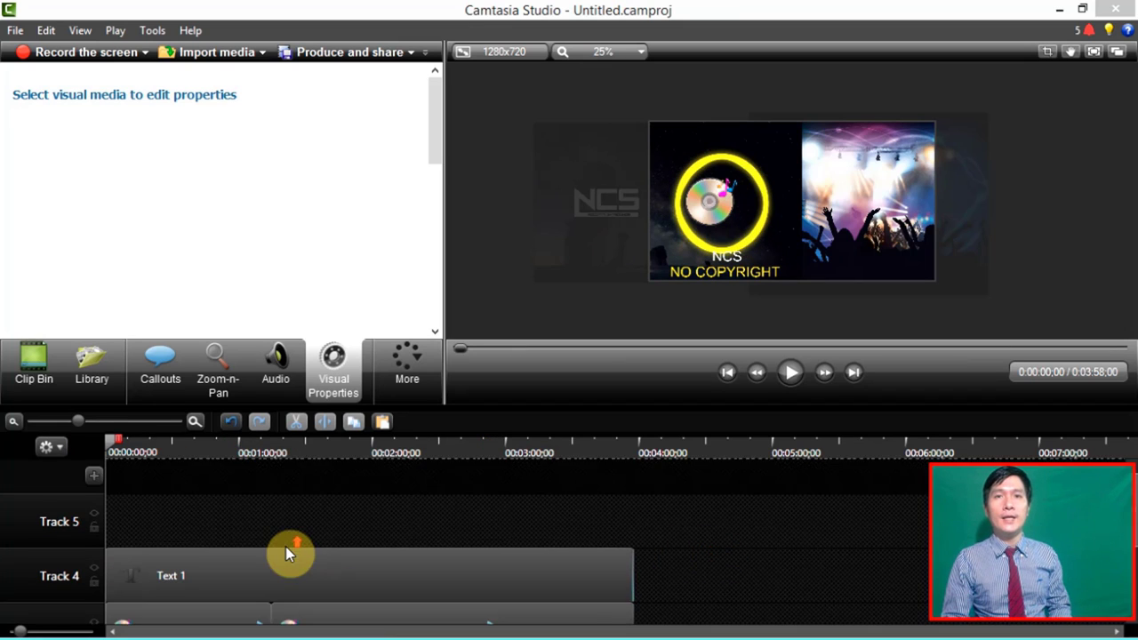
pyautogui.moveTo(519, 456); pyautogui.dragTo(38, 474)
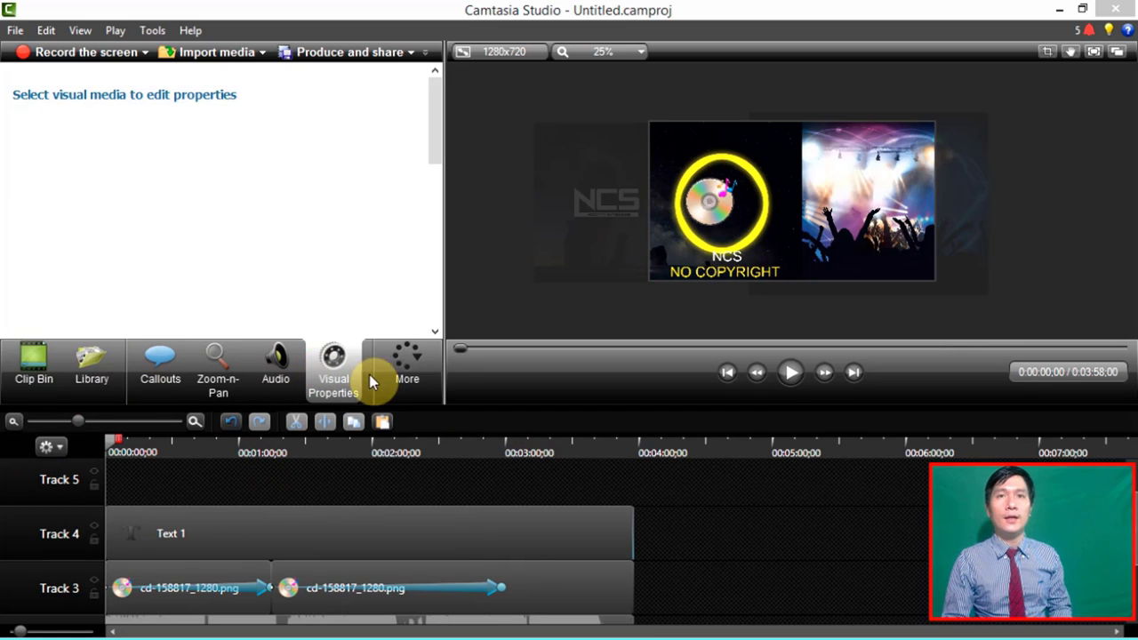
pyautogui.click(407, 368)
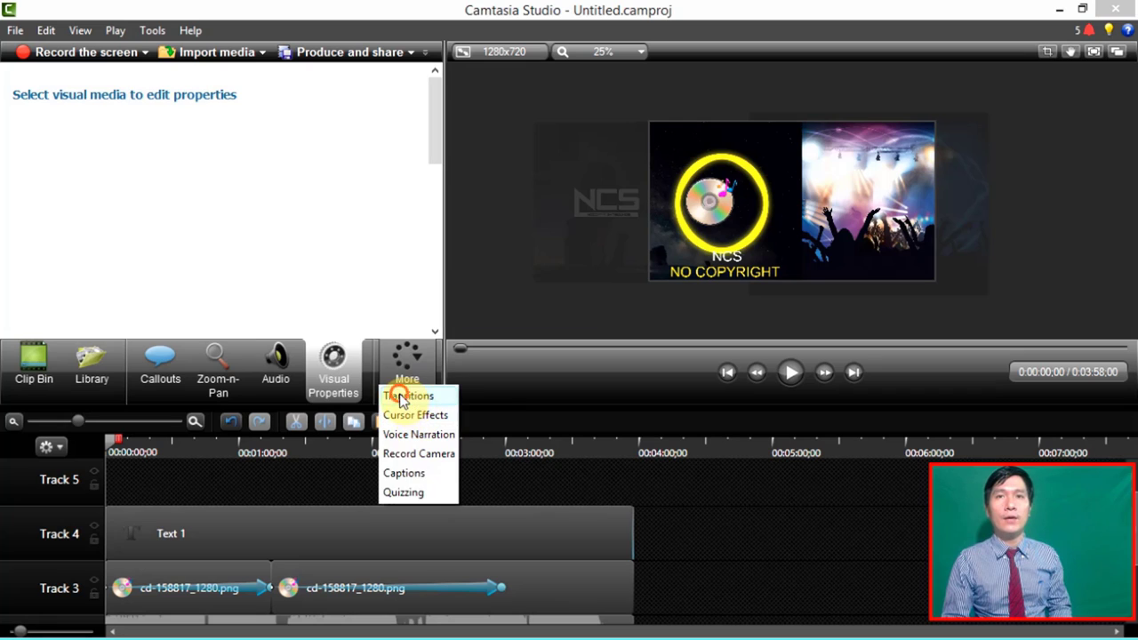
pyautogui.click(402, 400)
pyautogui.scroll(-2, 115, 220)
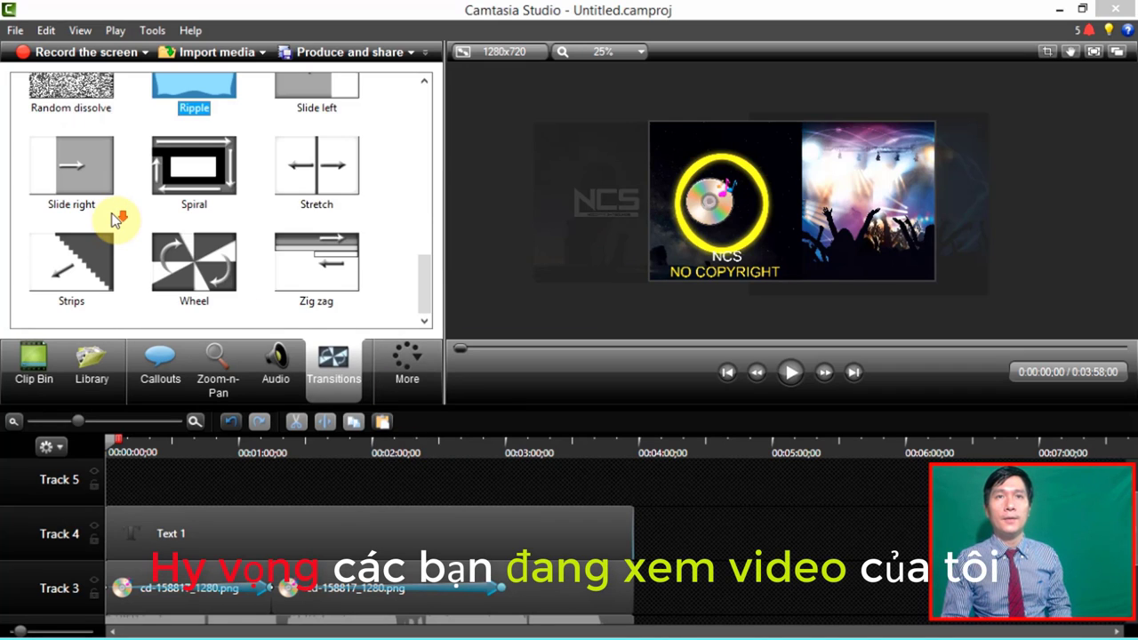
# - Add a Page turn transition to the start of the Text 1 callout and Radial blur to the end of the second CD clip
pyautogui.scroll(2, 116, 220)
pyautogui.click(188, 169)
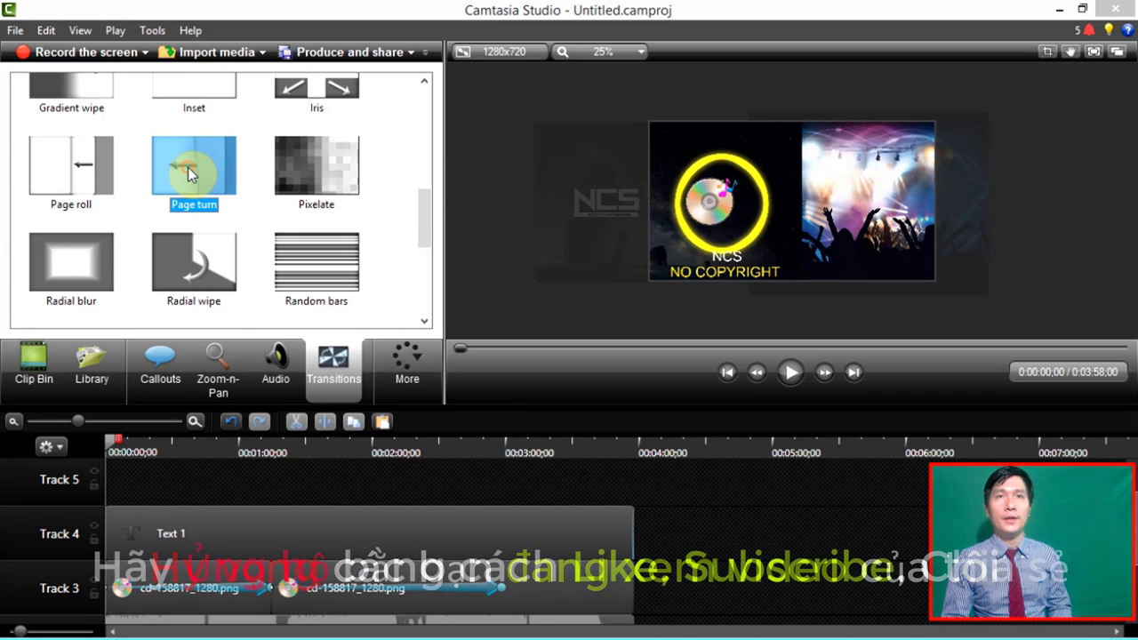
pyautogui.moveTo(188, 153); pyautogui.dragTo(44, 310)
pyautogui.moveTo(71, 267); pyautogui.dragTo(117, 587)
pyautogui.moveTo(84, 297); pyautogui.dragTo(630, 571)
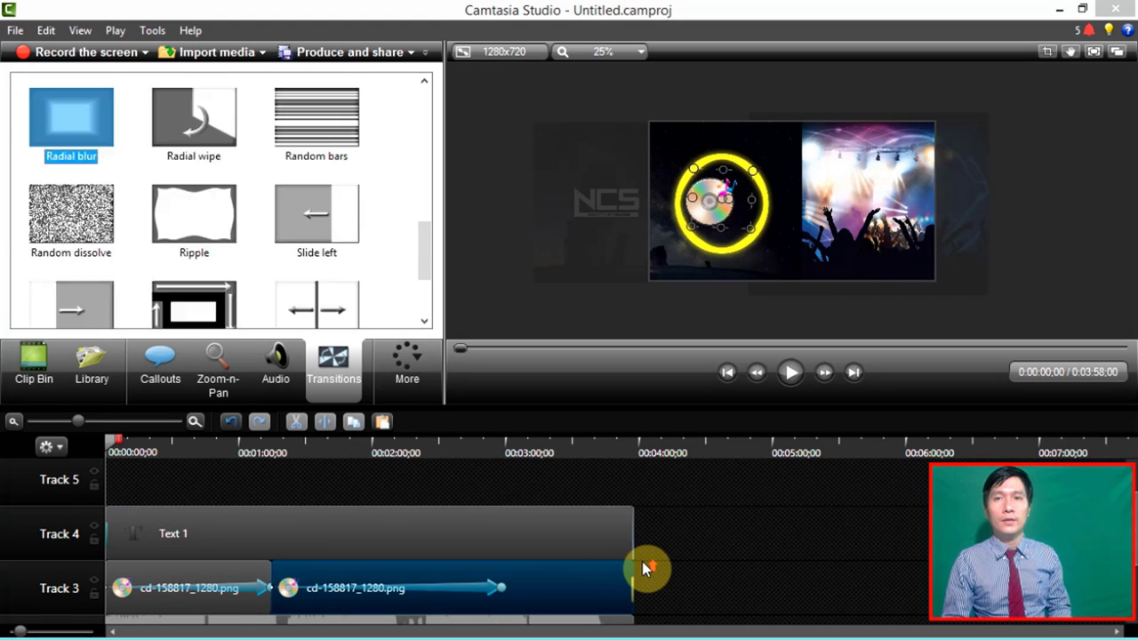
# - Play the end of the project from about 0:03:54 to check the second CD clip's closing transition
pyautogui.click(623, 447)
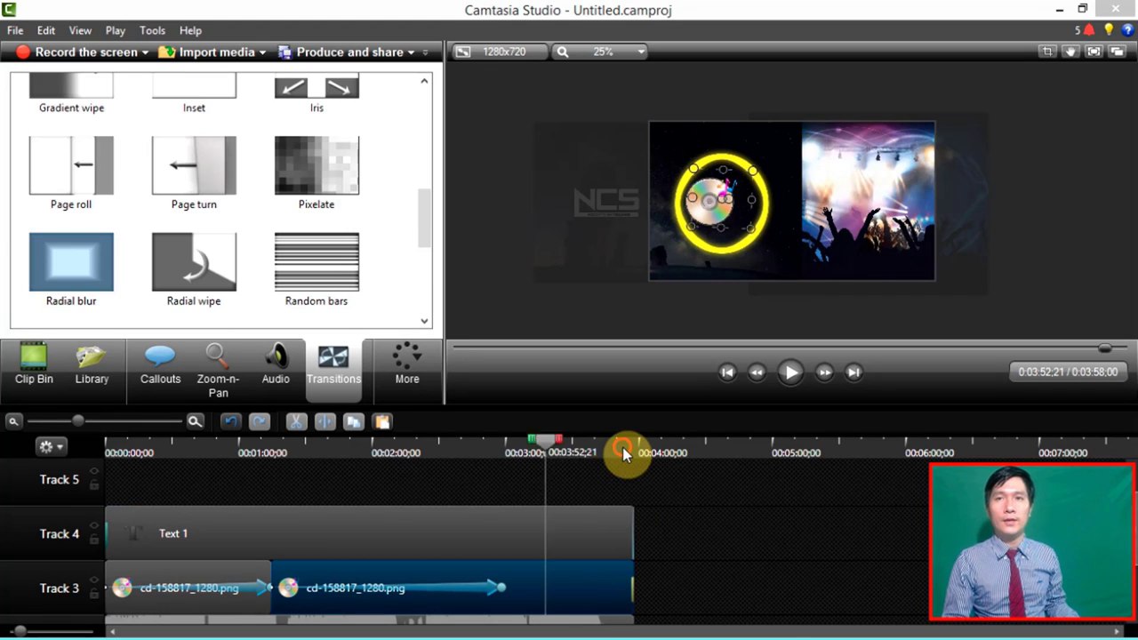
pyautogui.hotkey('ctrl', '+')
pyautogui.hotkey('ctrl', '+')
pyautogui.hotkey('ctrl', '+')
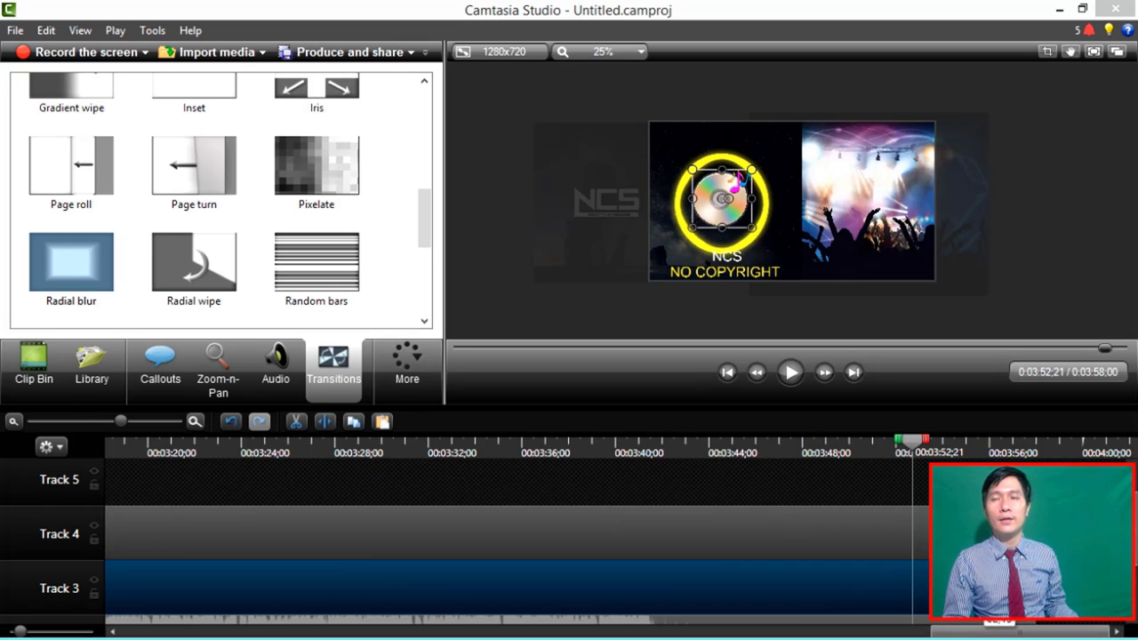
pyautogui.click(915, 449)
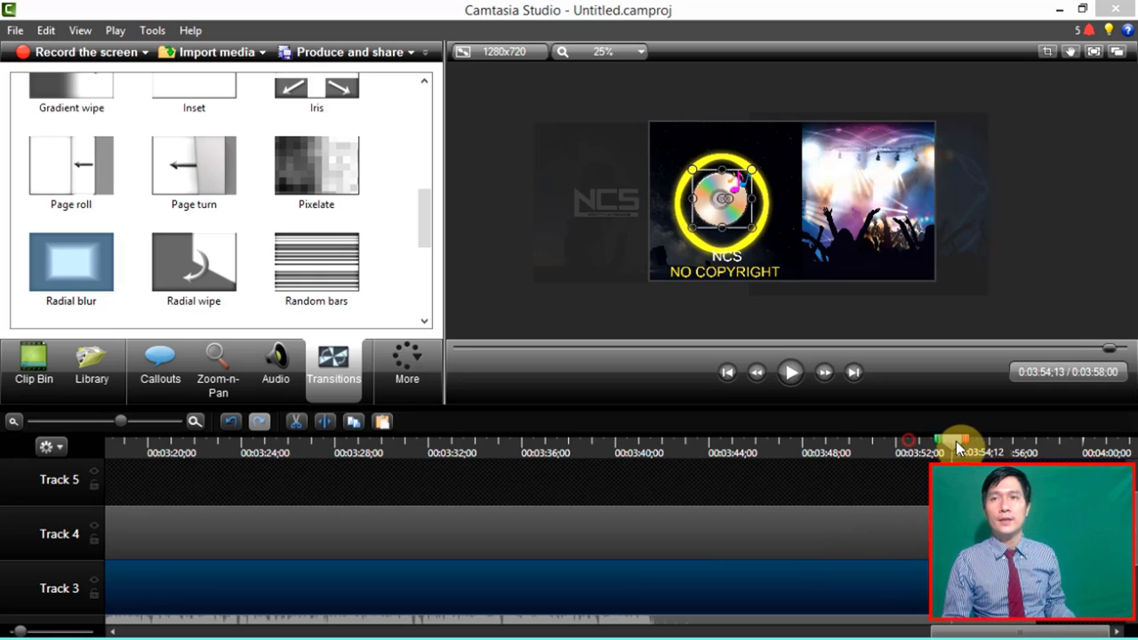
pyautogui.press('space')
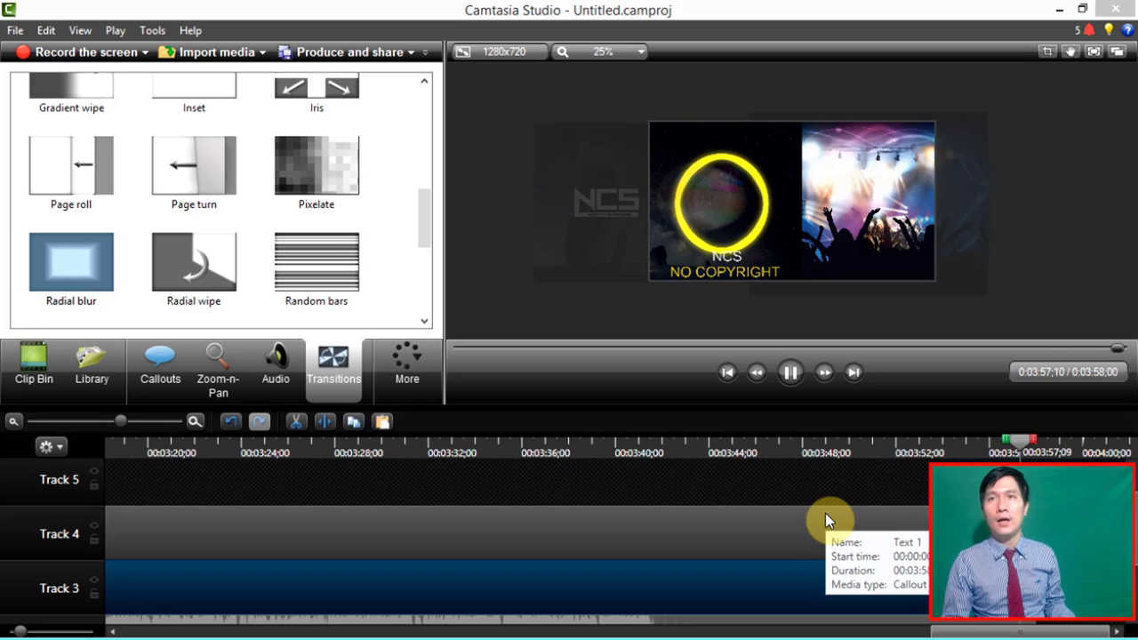
pyautogui.press('space')
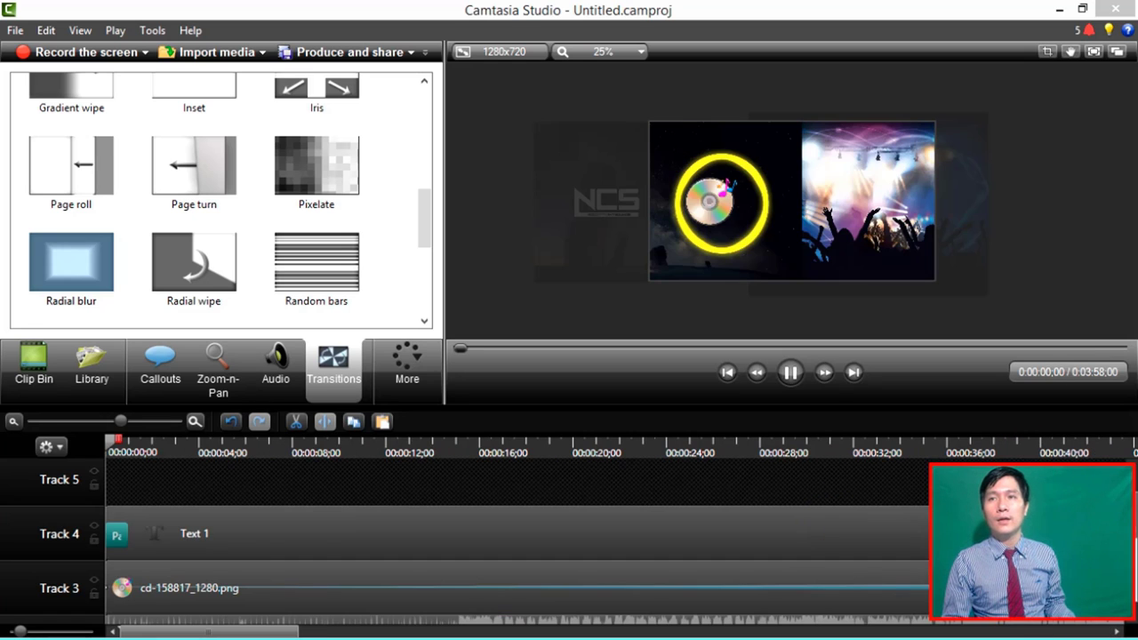
pyautogui.press('space')
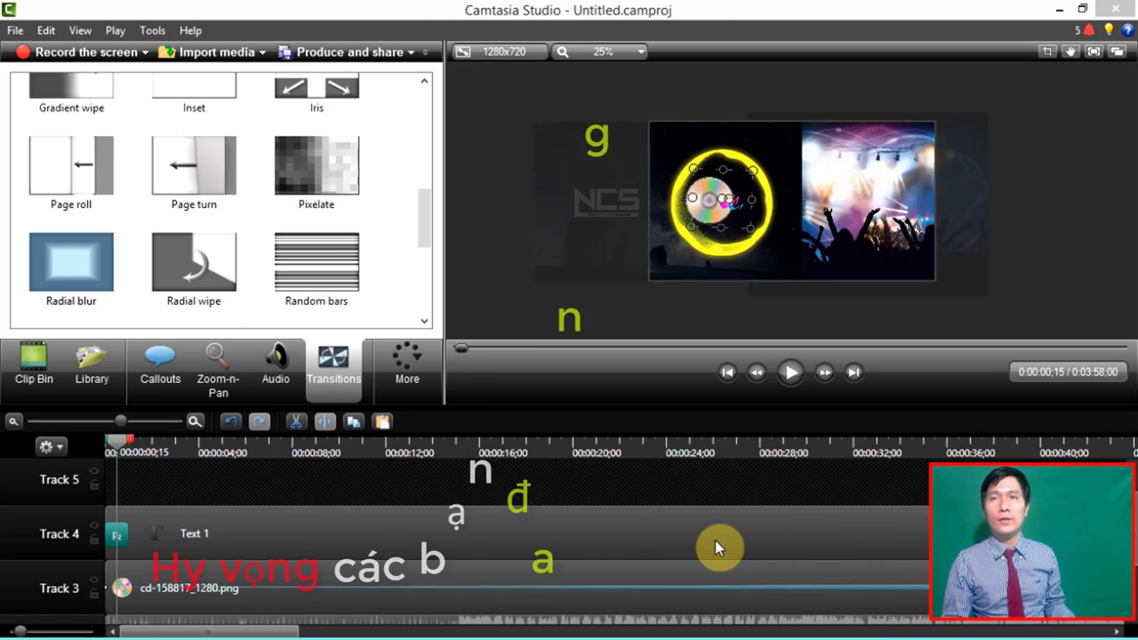
# - Clear the clip selection and return the playhead to the start of the project
pyautogui.scroll(-2, 719, 543)
pyautogui.scroll(-5, 474, 590)
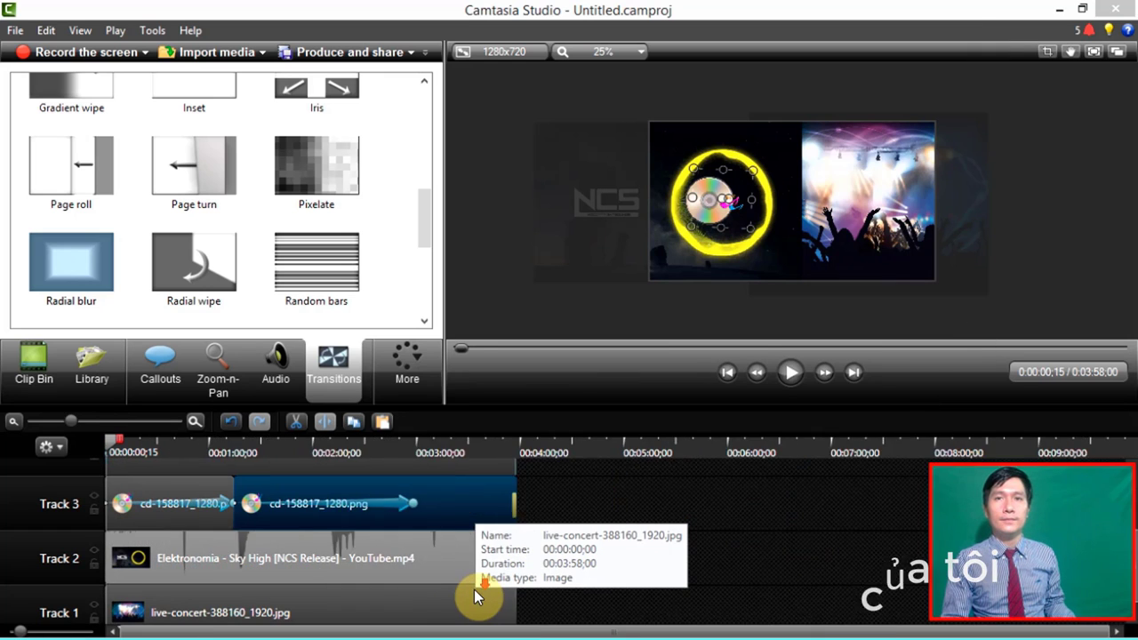
pyautogui.click(453, 516)
pyautogui.scroll(2, 454, 525)
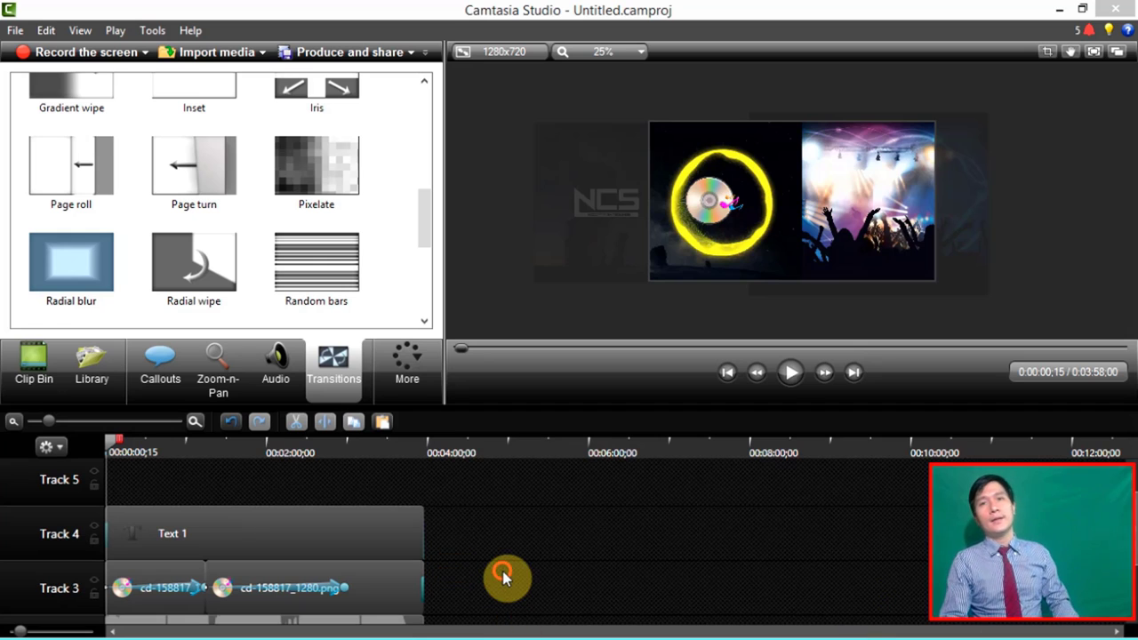
pyautogui.click(414, 451)
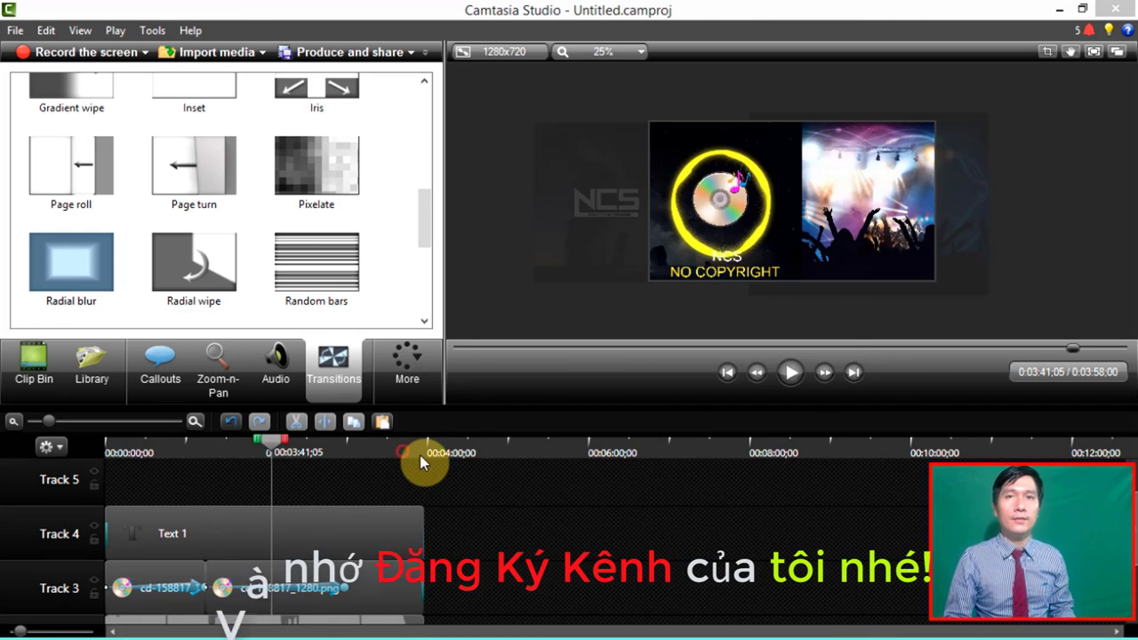
pyautogui.hotkey('ctrl', 'Home')
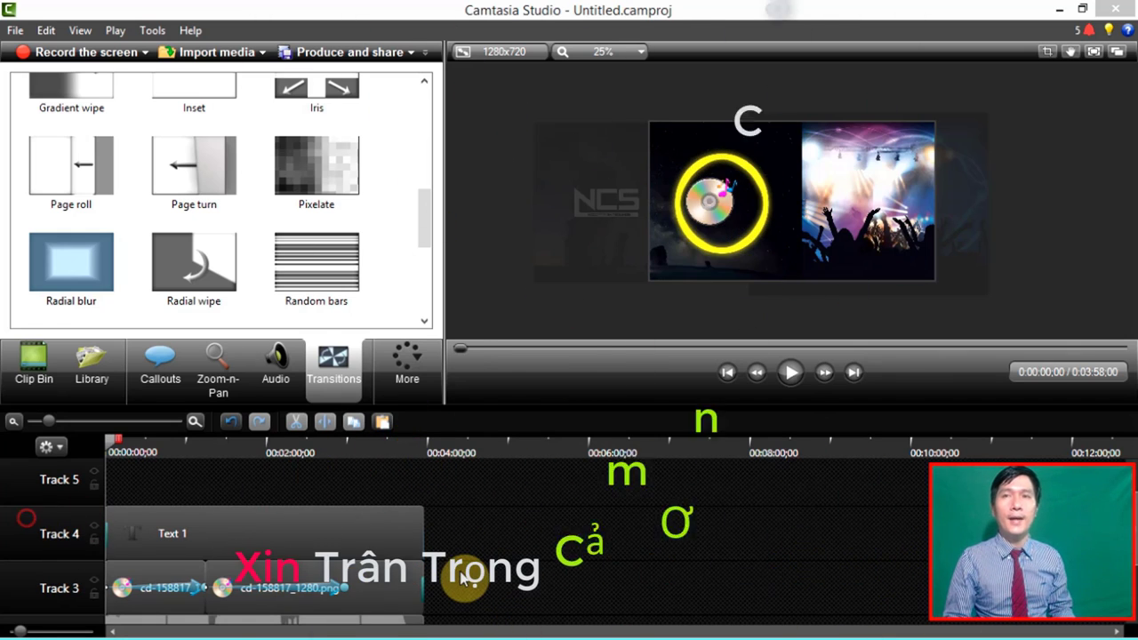
pyautogui.scroll(-2, 462, 578)
pyautogui.scroll(3, 459, 572)
pyautogui.scroll(-3, 460, 571)
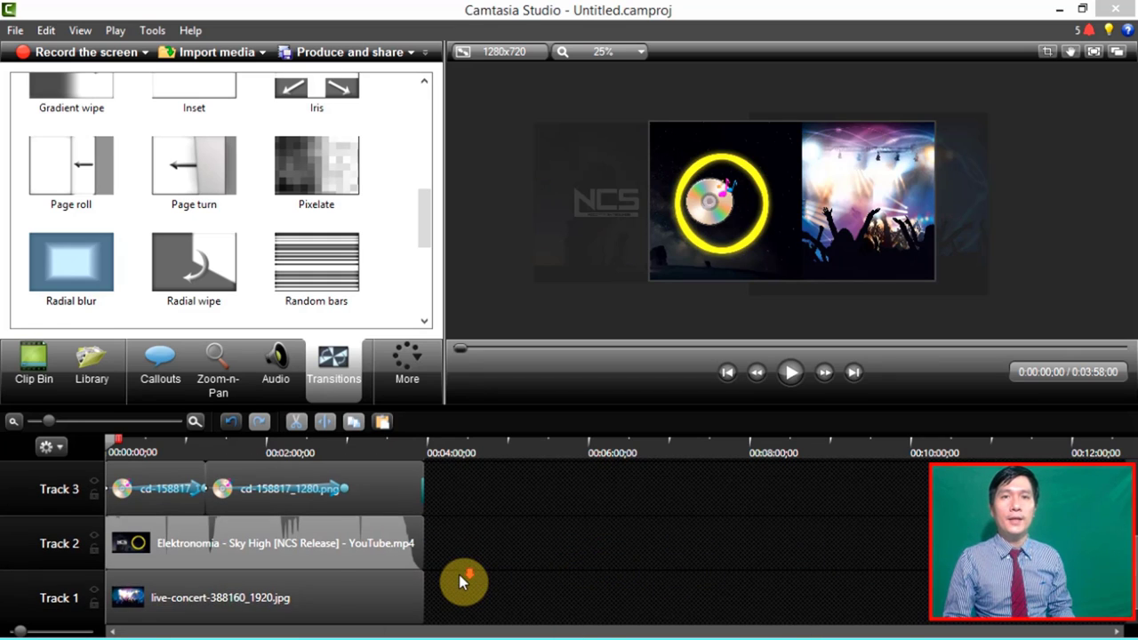
pyautogui.scroll(1, 449, 601)
pyautogui.scroll(-1, 449, 600)
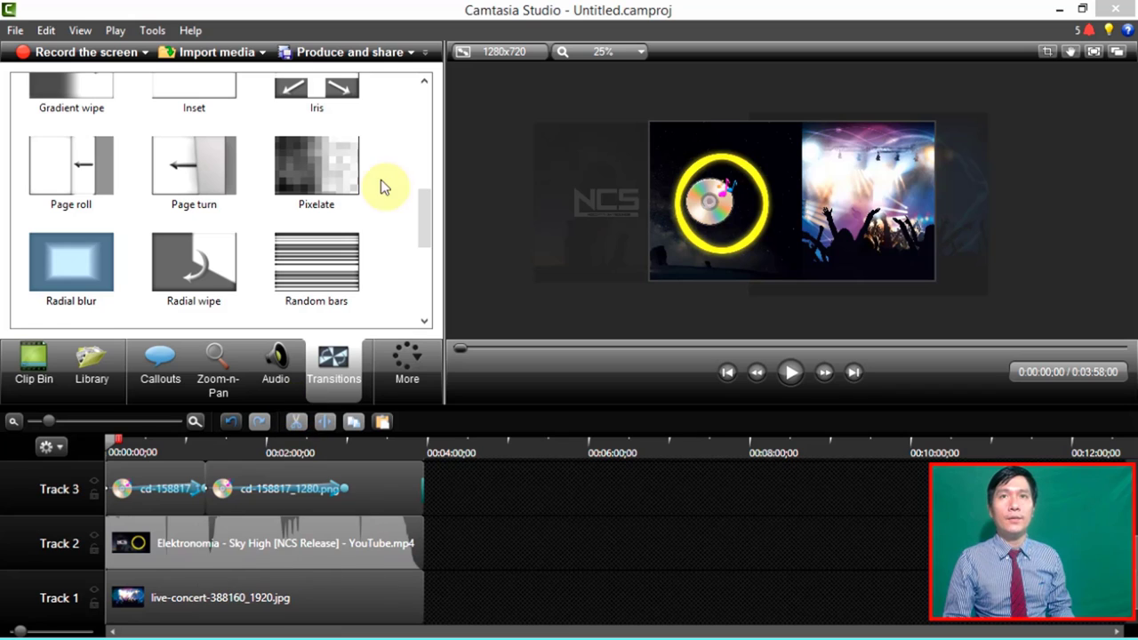
# - Start producing the video with the MP4 only (up to 720p) preset and proceed to the file name and folder settings
pyautogui.click(376, 53)
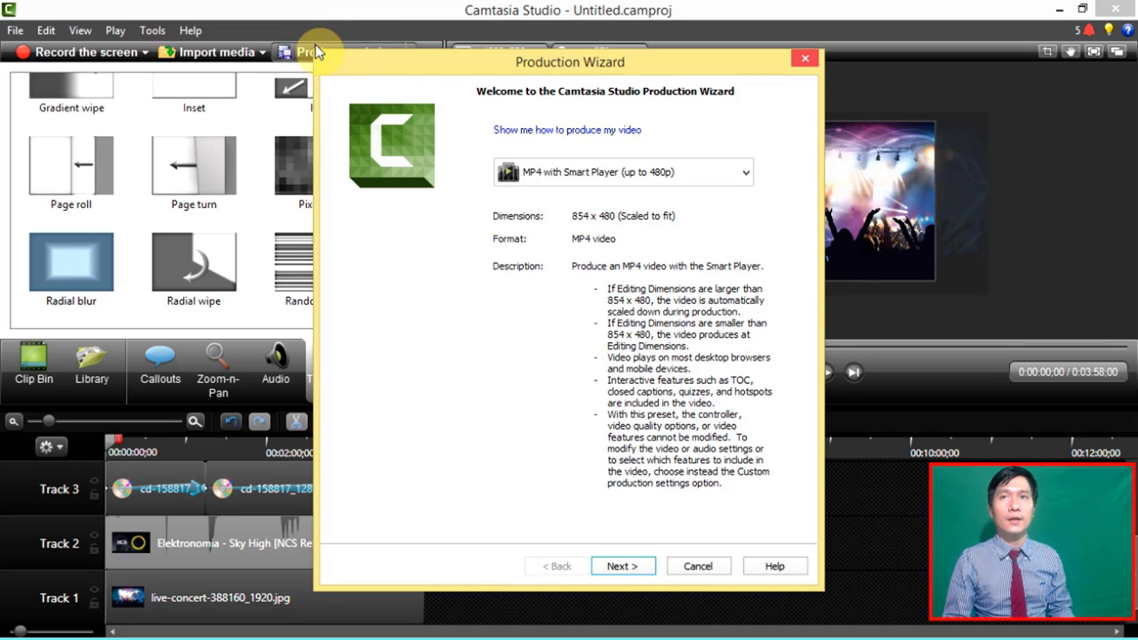
pyautogui.click(721, 173)
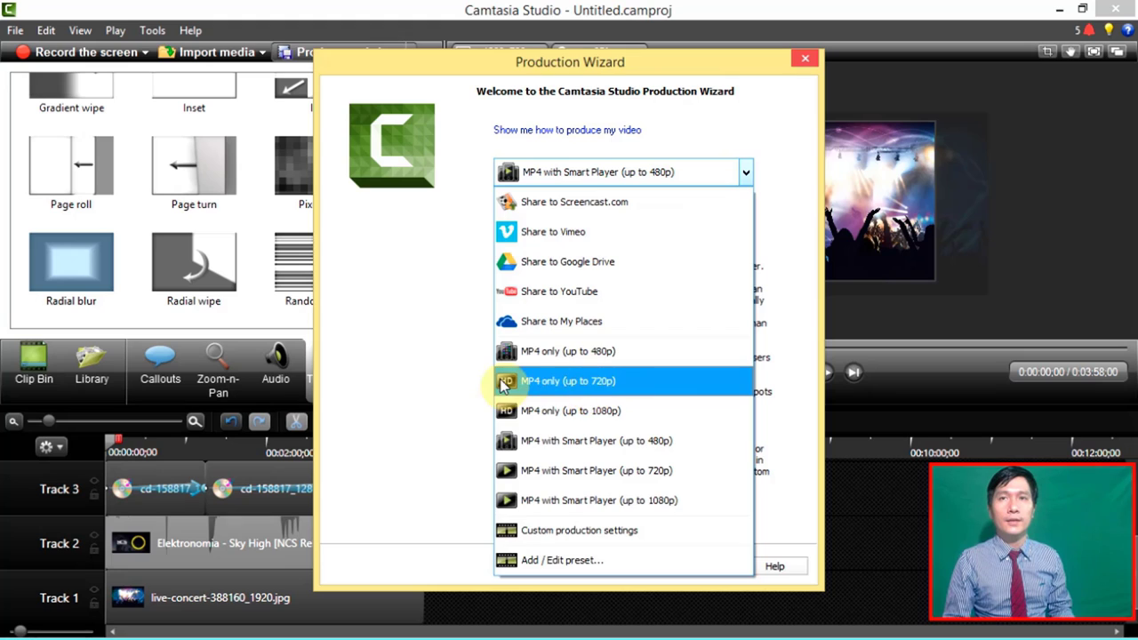
pyautogui.click(584, 382)
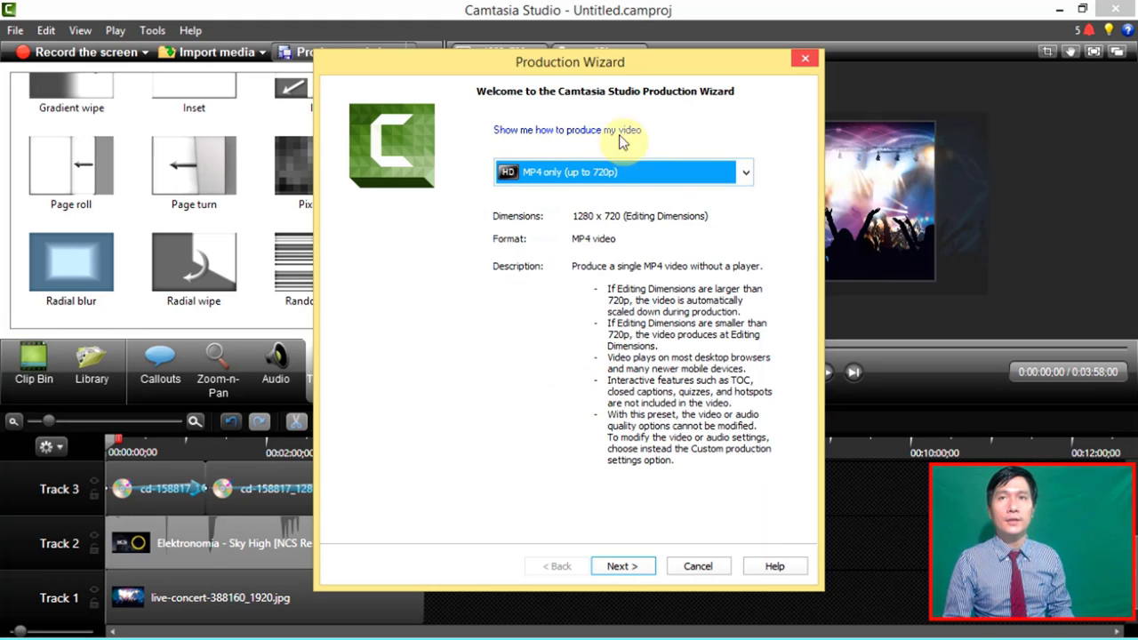
pyautogui.click(620, 566)
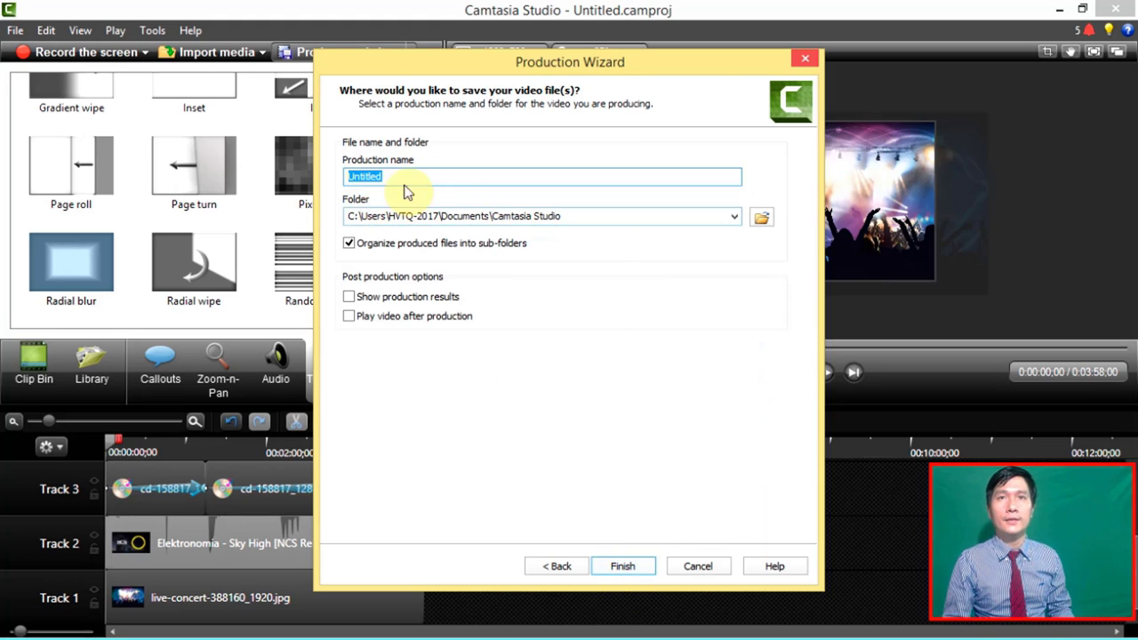
# - Choose the folder named with only zeros on the DATA (E:) drive as the production's save location
pyautogui.doubleClick(432, 182)
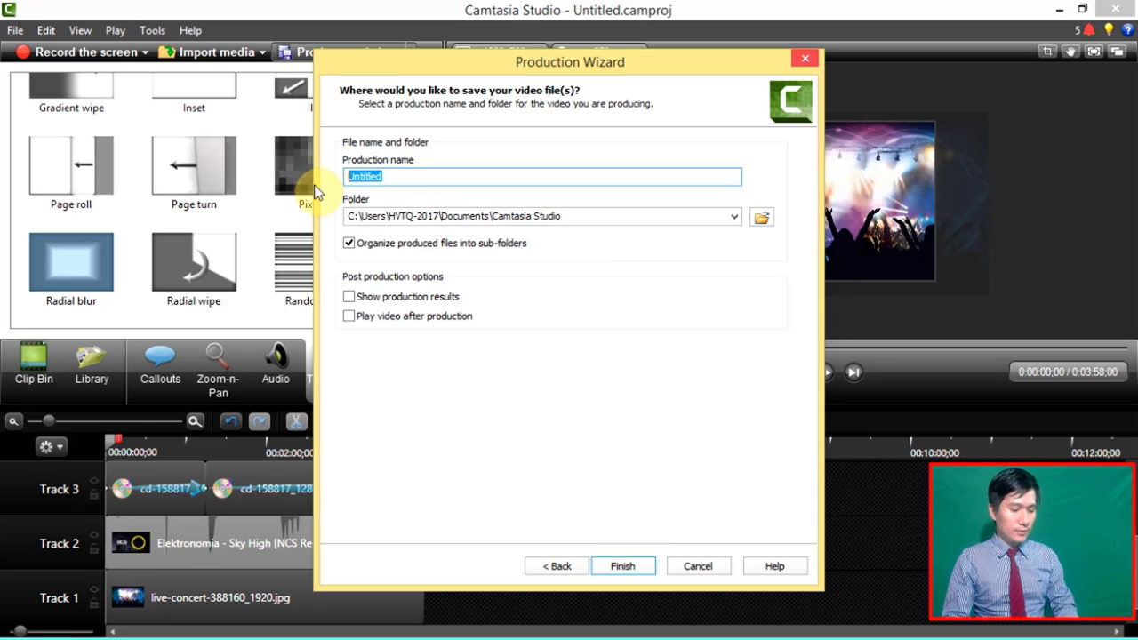
pyautogui.click(761, 218)
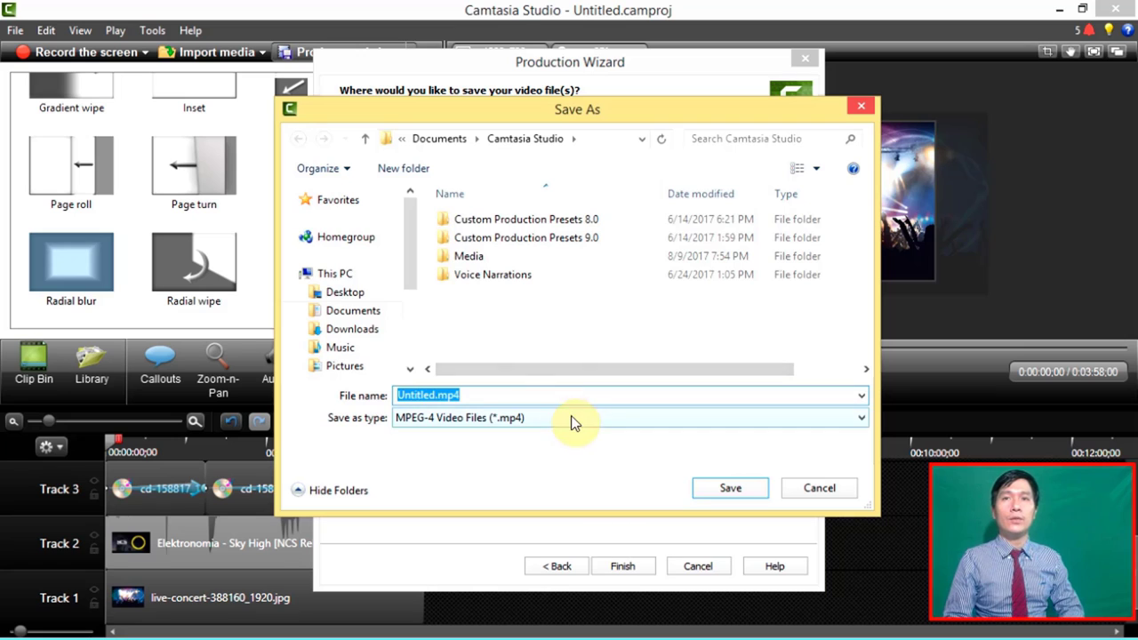
pyautogui.moveTo(410, 280); pyautogui.dragTo(420, 354)
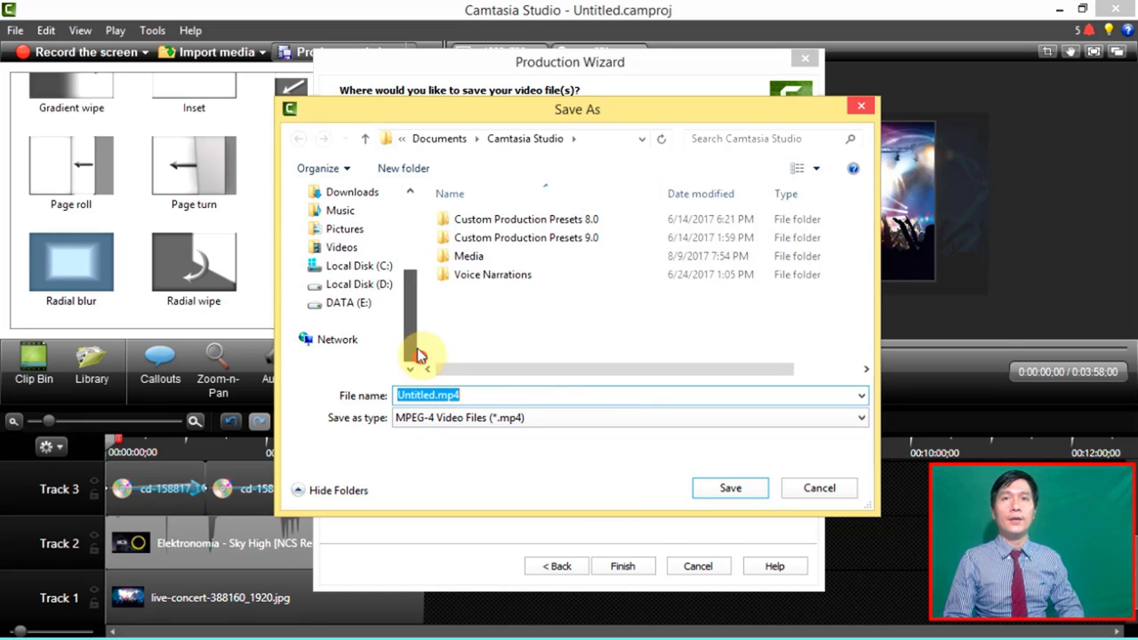
pyautogui.click(362, 304)
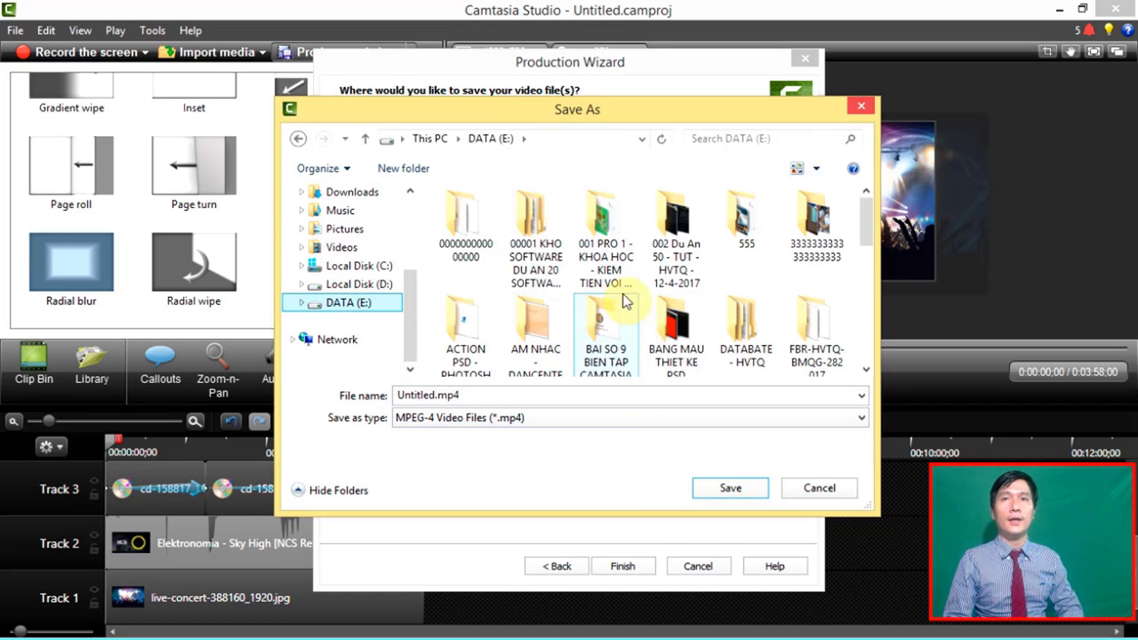
pyautogui.doubleClick(481, 242)
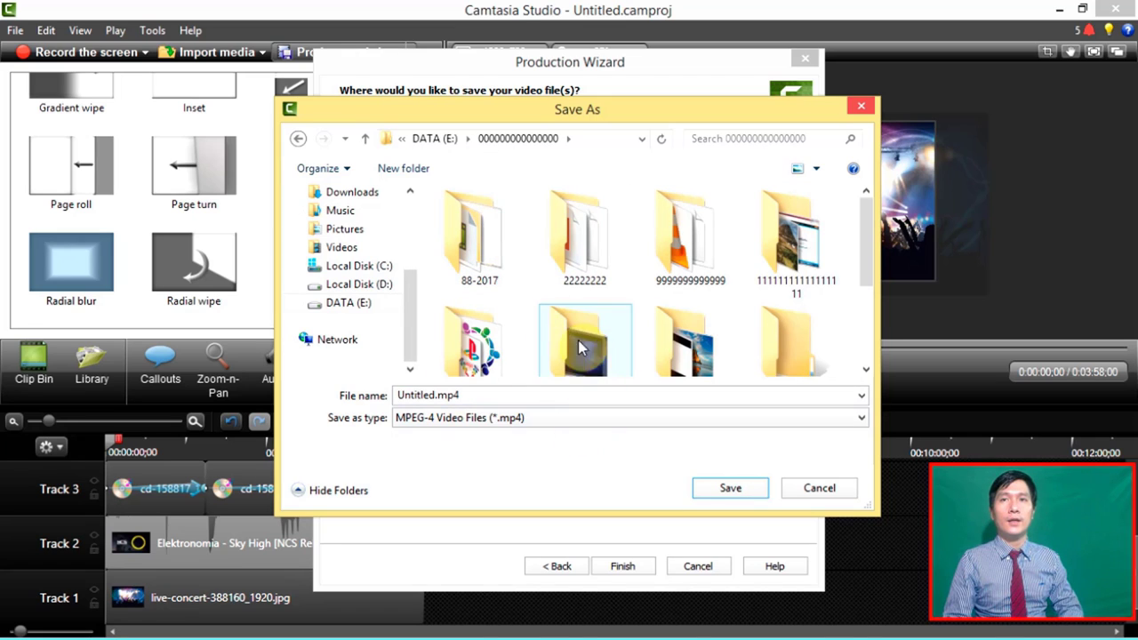
# - Name the output file NCS01.mp4, save it to the chosen folder and start rendering the project
pyautogui.doubleClick(437, 394)
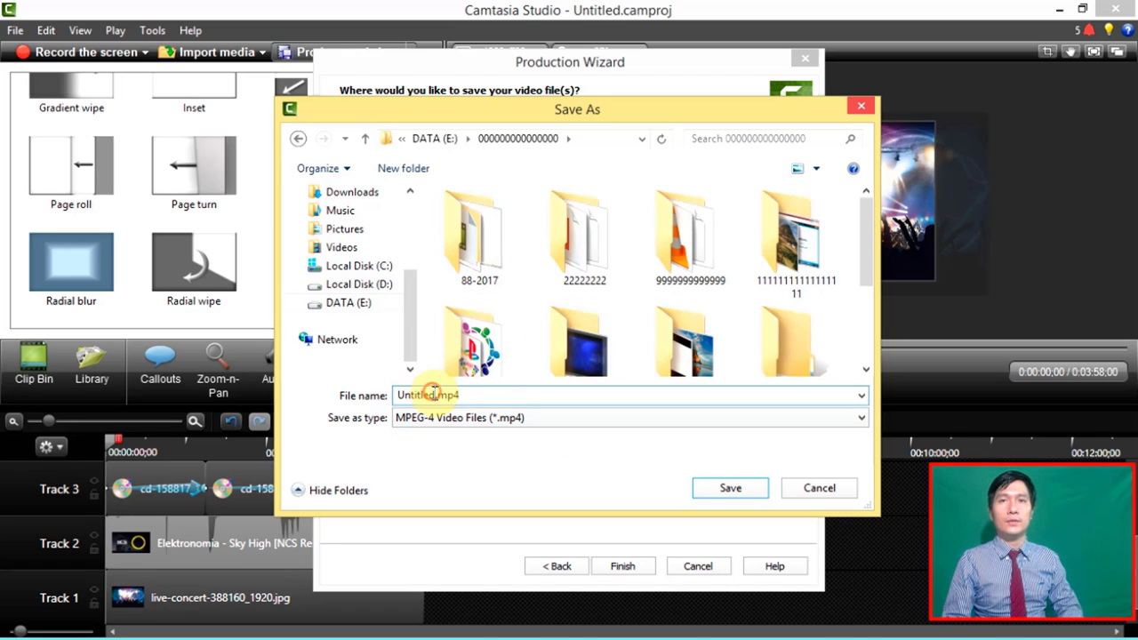
pyautogui.moveTo(429, 394); pyautogui.dragTo(345, 405)
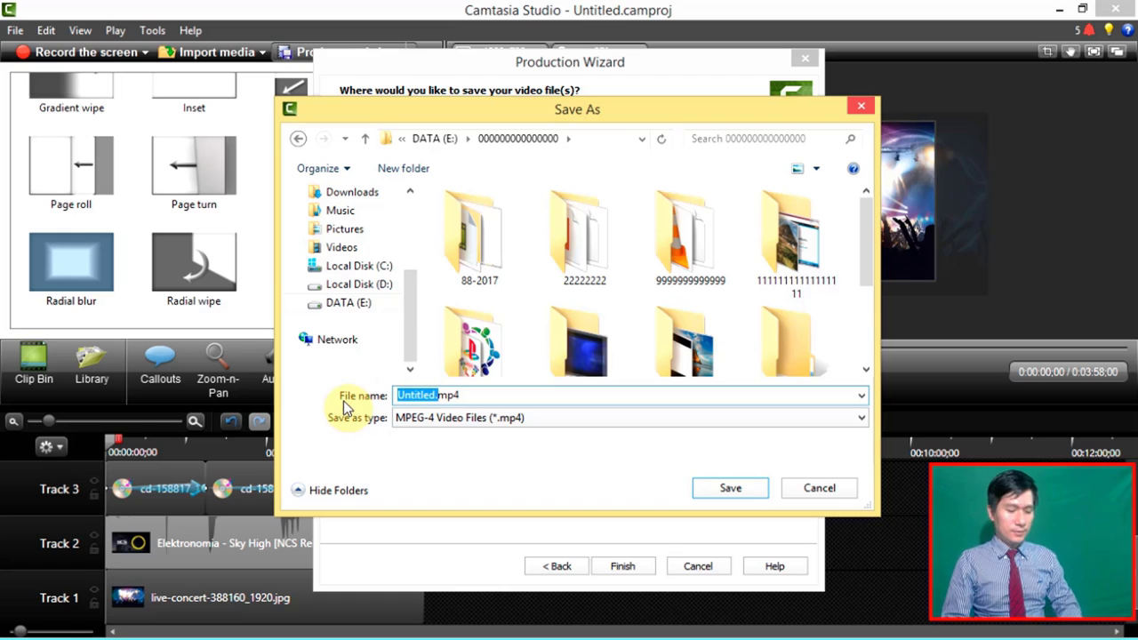
pyautogui.press('BackSpace')
pyautogui.write('.')
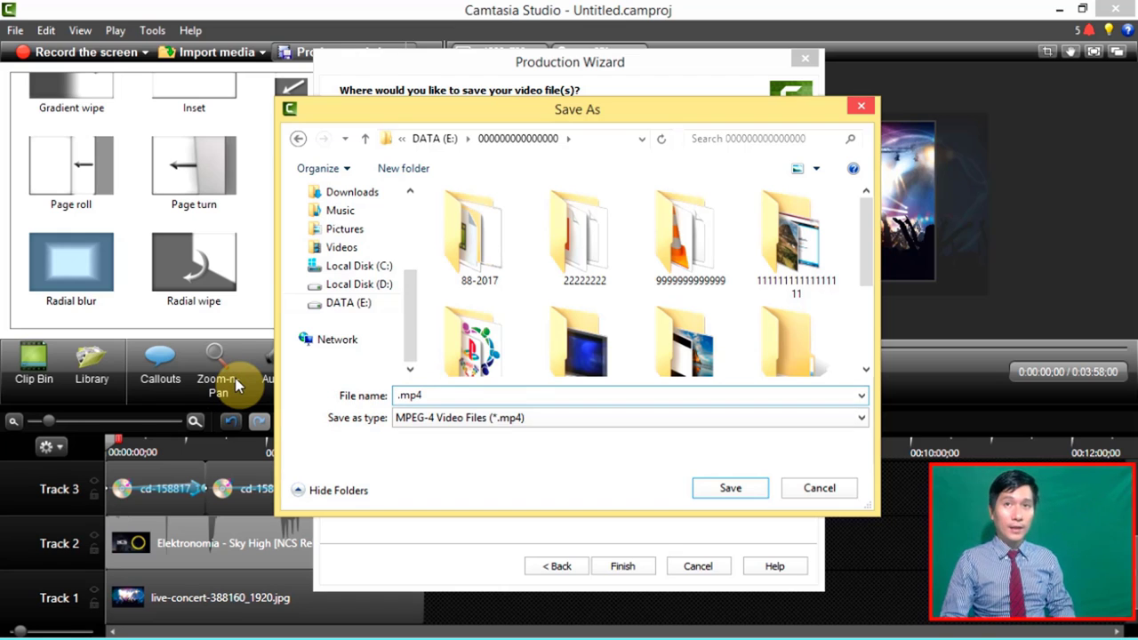
pyautogui.write('NCS01')
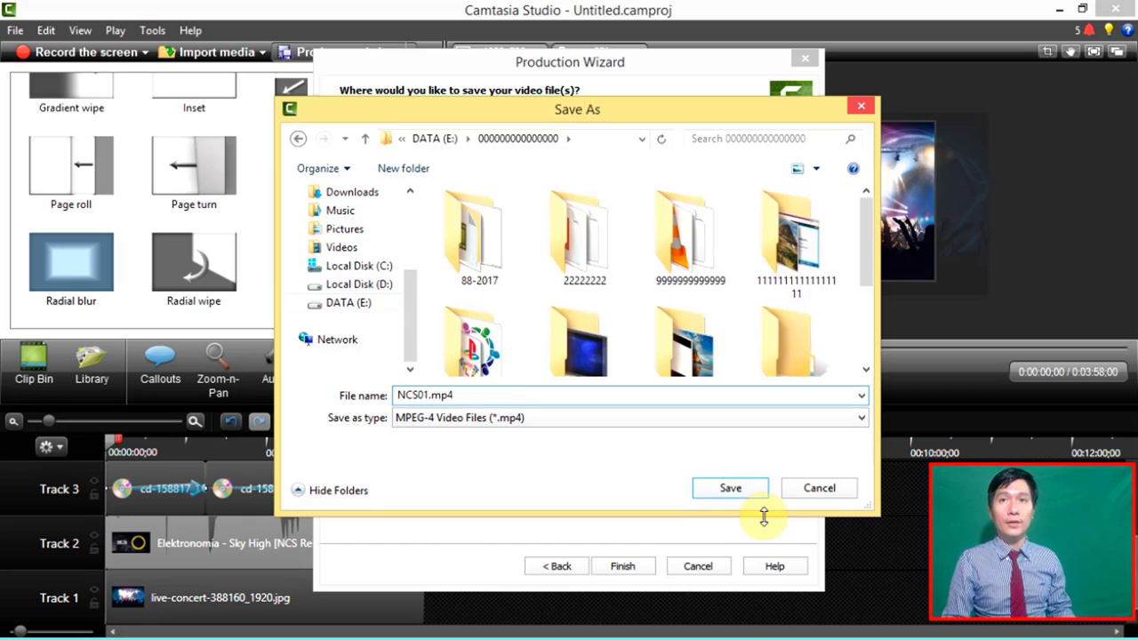
pyautogui.click(731, 491)
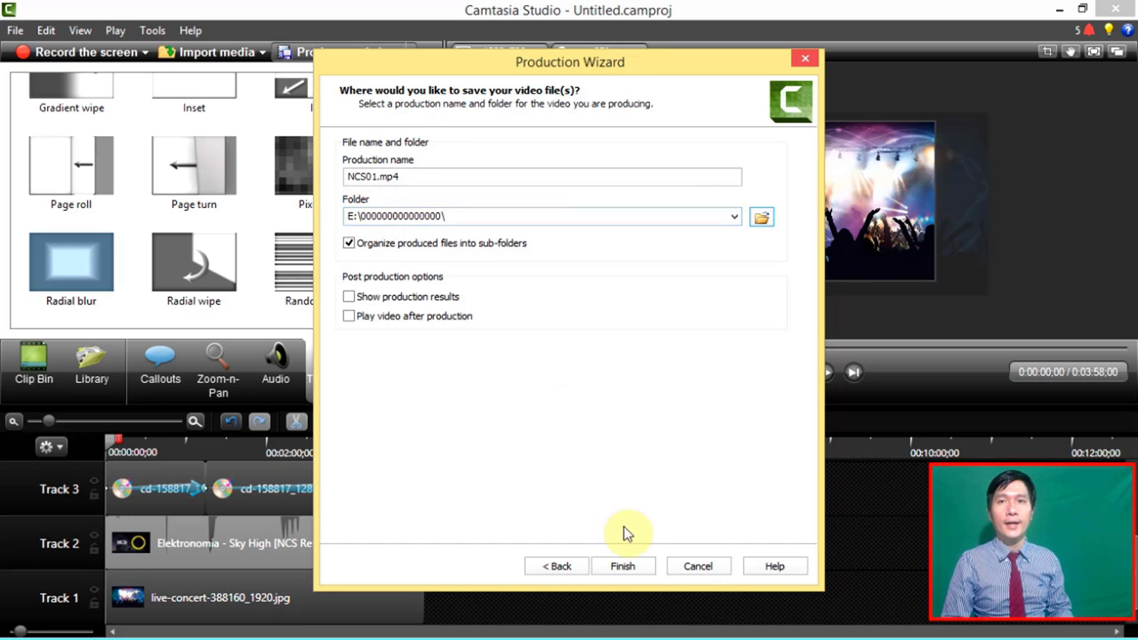
pyautogui.click(622, 567)
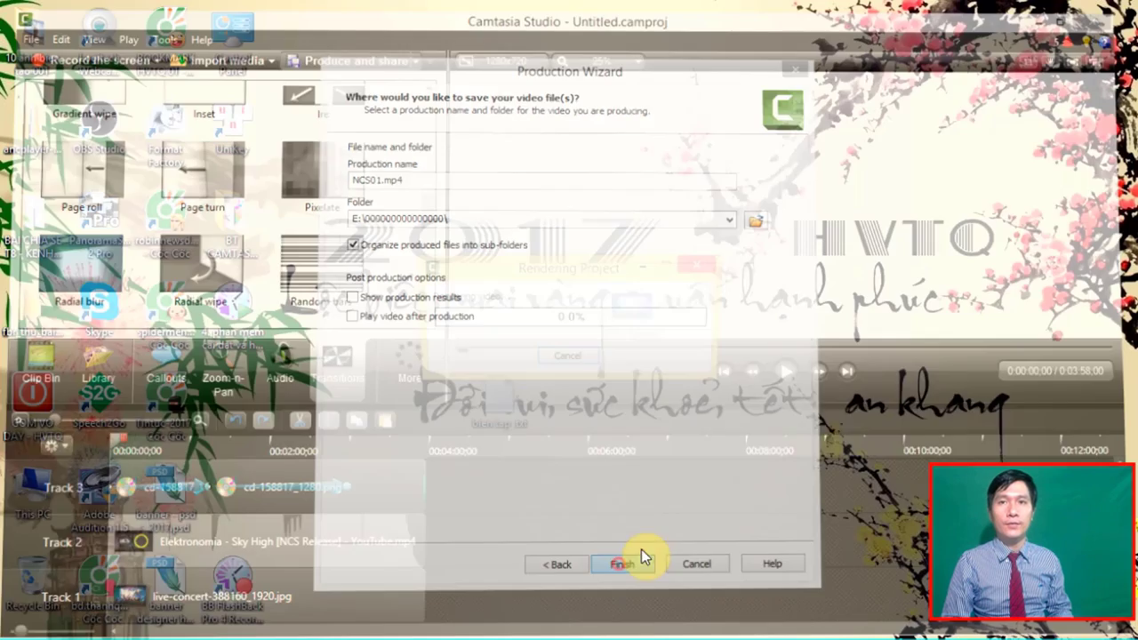